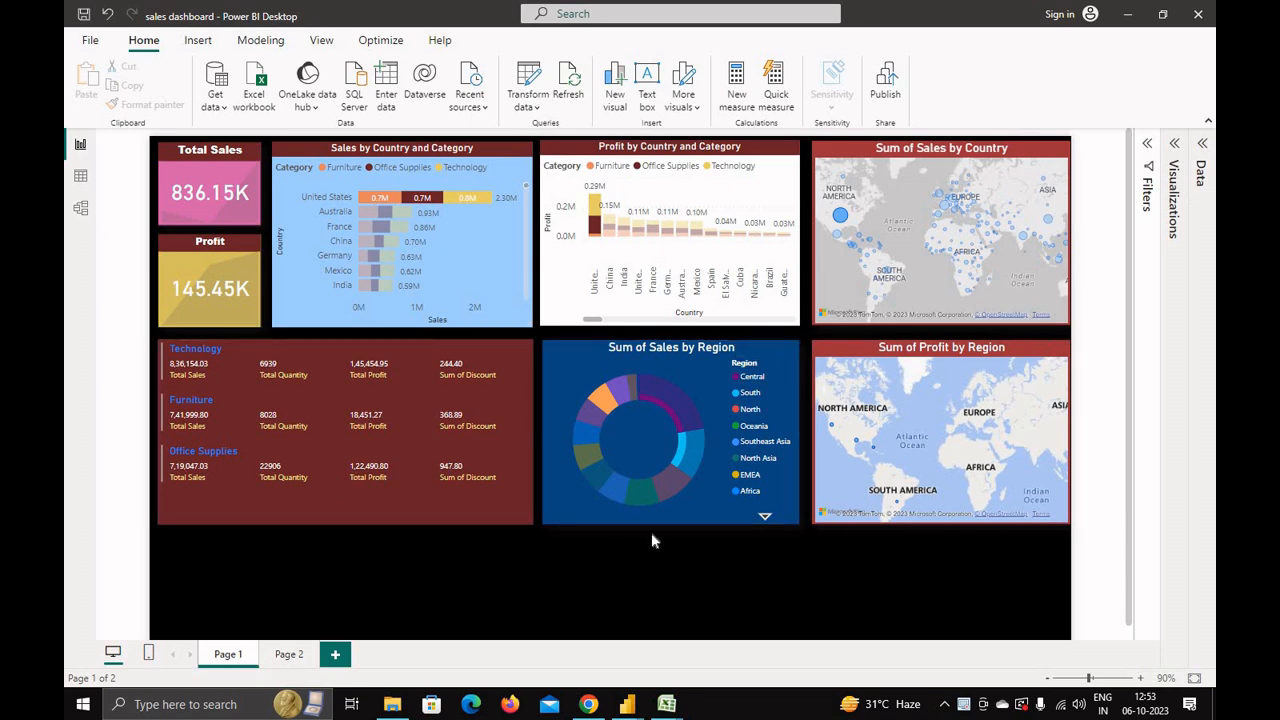
Step: Switch to the Global-Superstore workbook and browse through its rows and columns of order data
{"action": "mouse_move", "coordinate": [668, 704]}
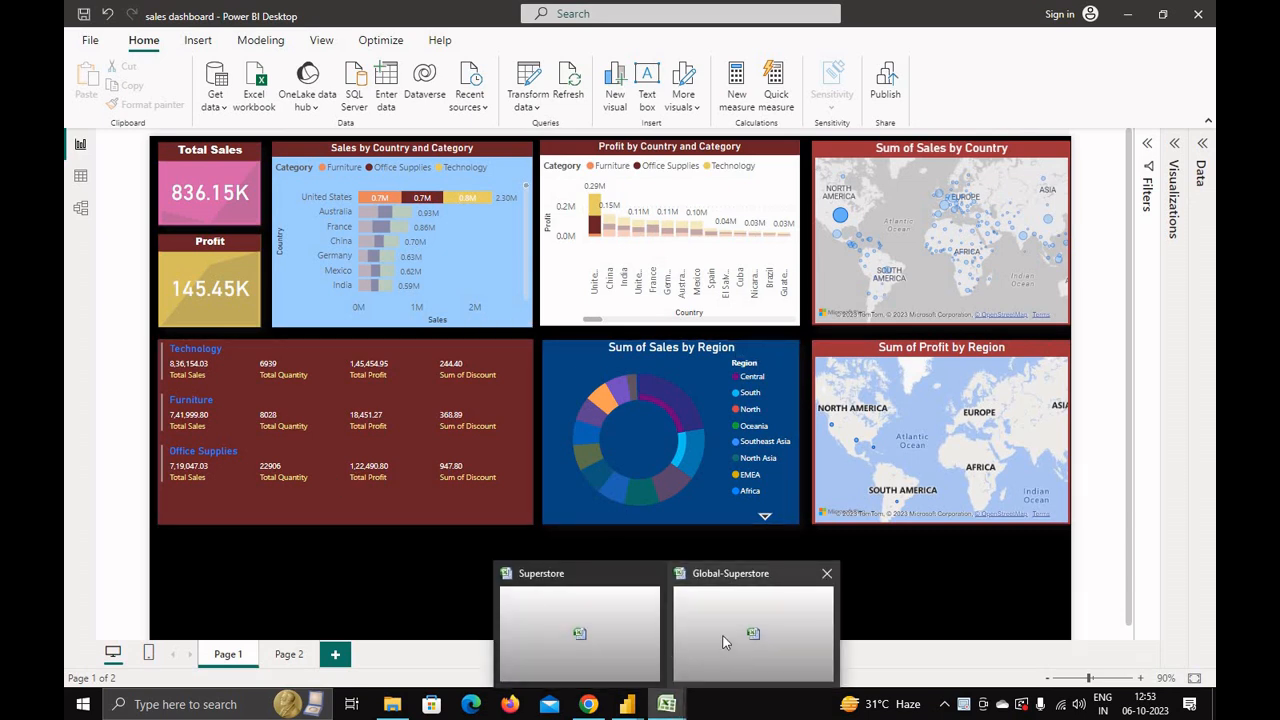
{"action": "left_click", "coordinate": [730, 650]}
{"action": "scroll", "coordinate": [415, 480], "scroll_direction": "down", "scroll_amount": 14}
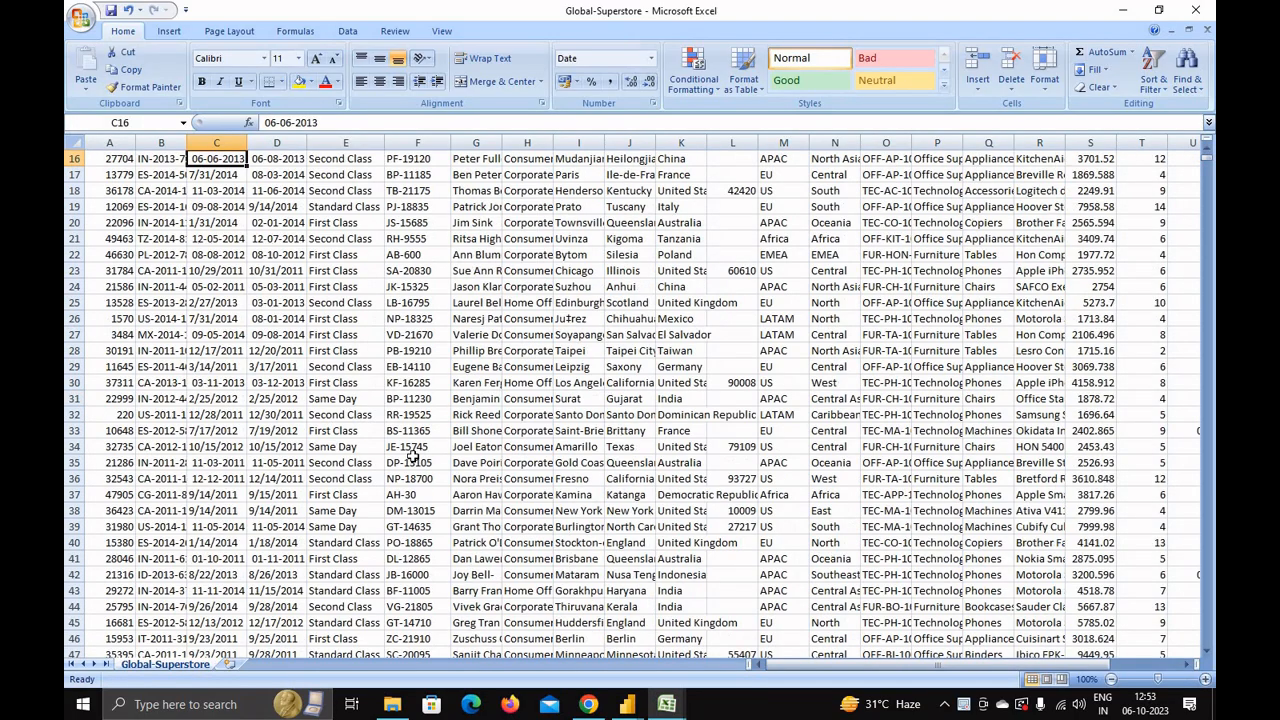
{"action": "scroll", "coordinate": [1210, 377], "scroll_direction": "down", "scroll_amount": 3}
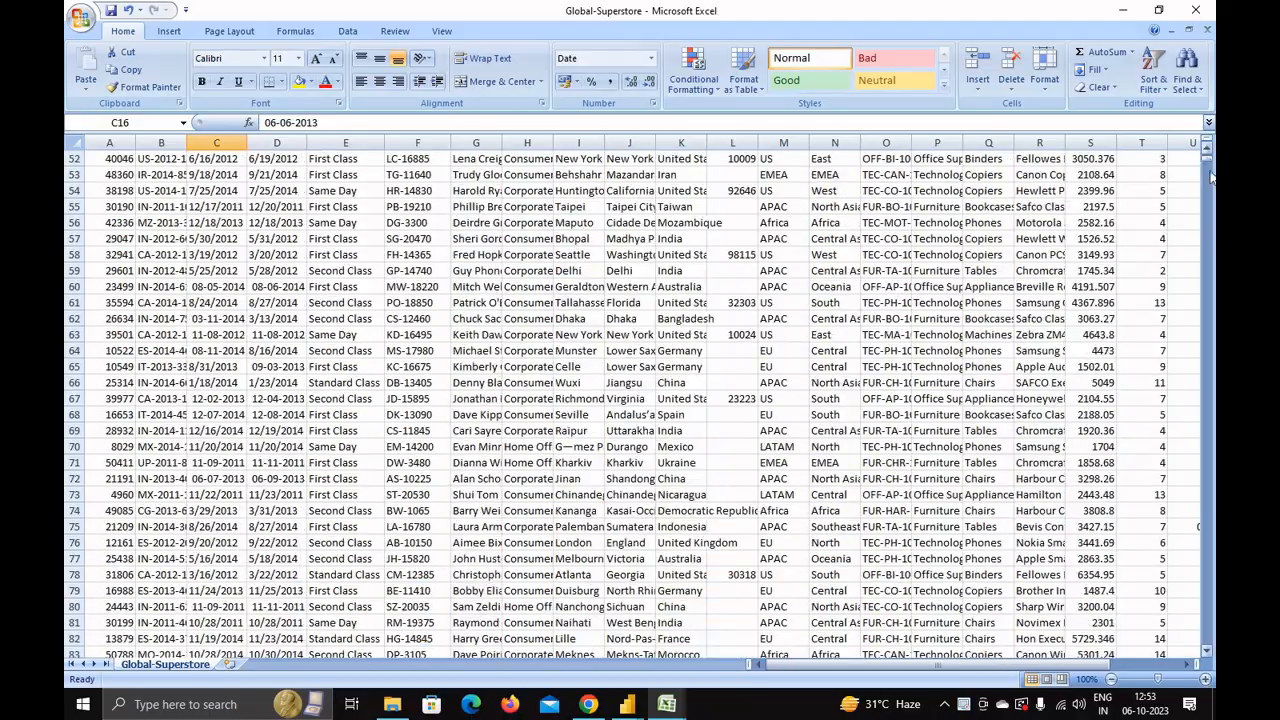
{"action": "mouse_move", "coordinate": [1210, 177]}
{"action": "left_mouse_down"}
{"action": "mouse_move", "coordinate": [1207, 565]}
{"action": "mouse_move", "coordinate": [1207, 158]}
{"action": "left_mouse_up"}
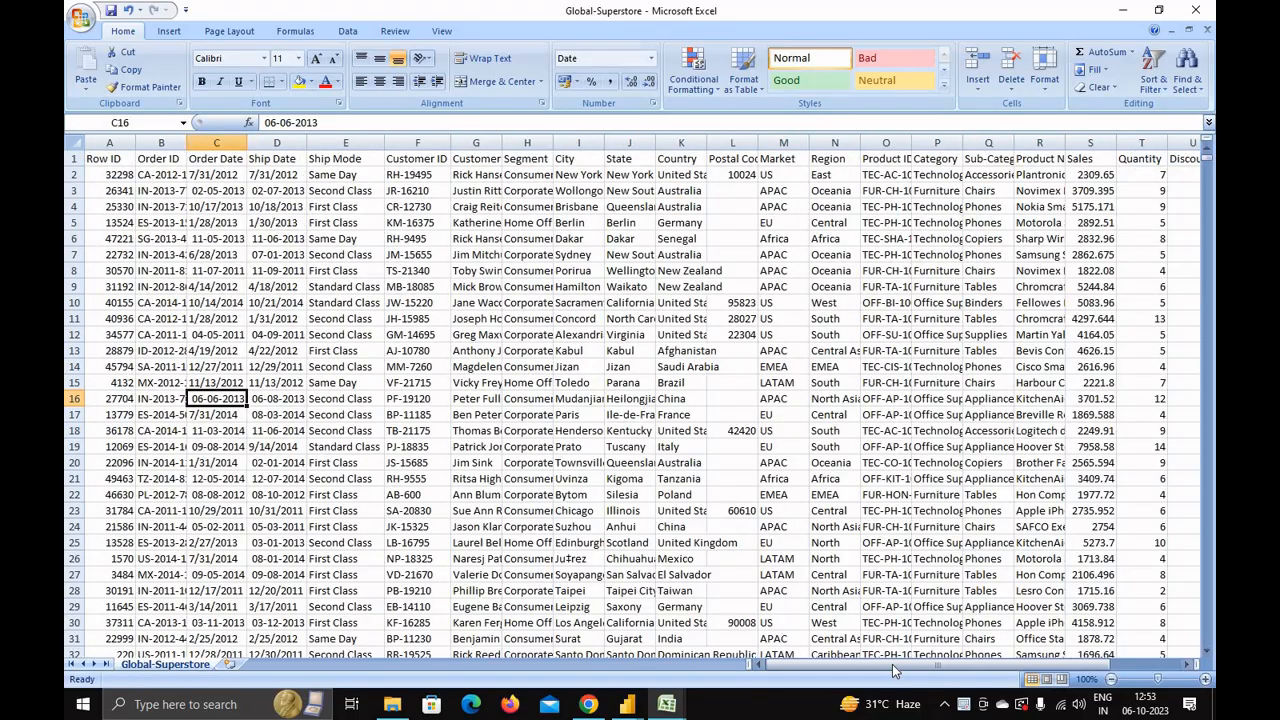
{"action": "left_click_drag", "start_coordinate": [893, 666], "coordinate": [850, 670]}
Step: Return to the sales dashboard and cross-filter it by the Furniture and then Office Supplies categories in the legend
{"action": "mouse_move", "coordinate": [630, 708]}
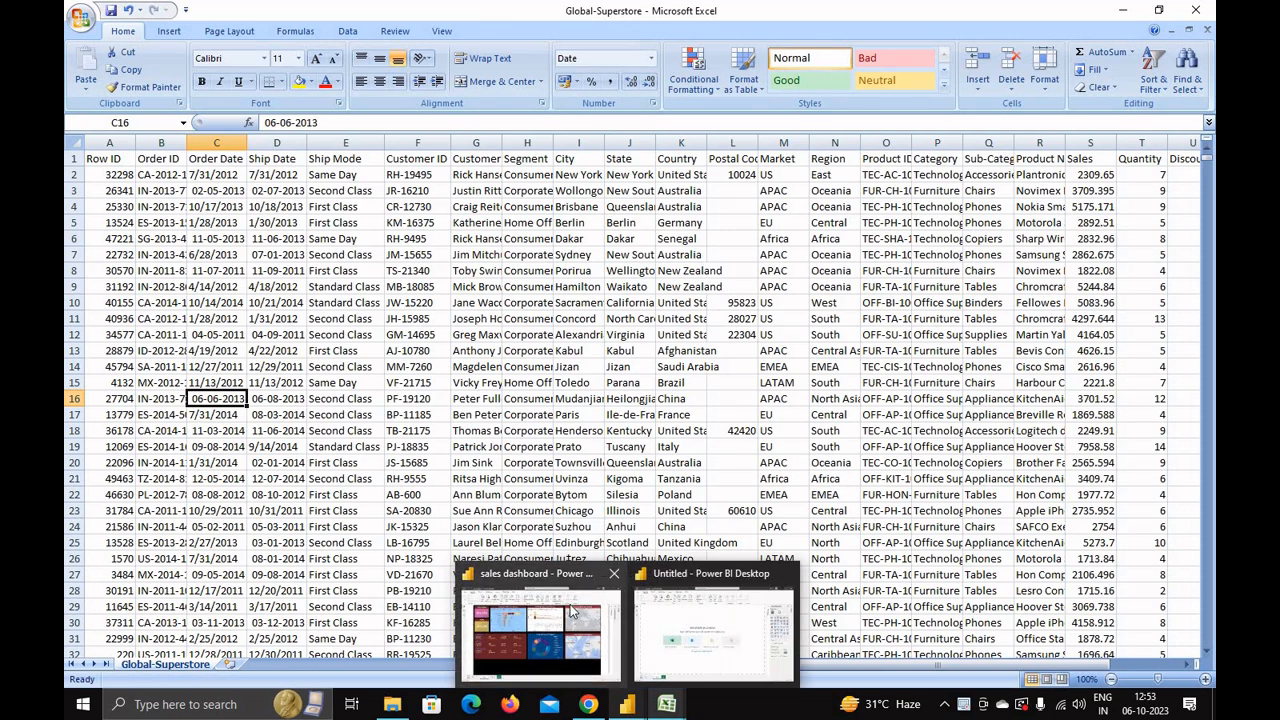
{"action": "left_click", "coordinate": [572, 612]}
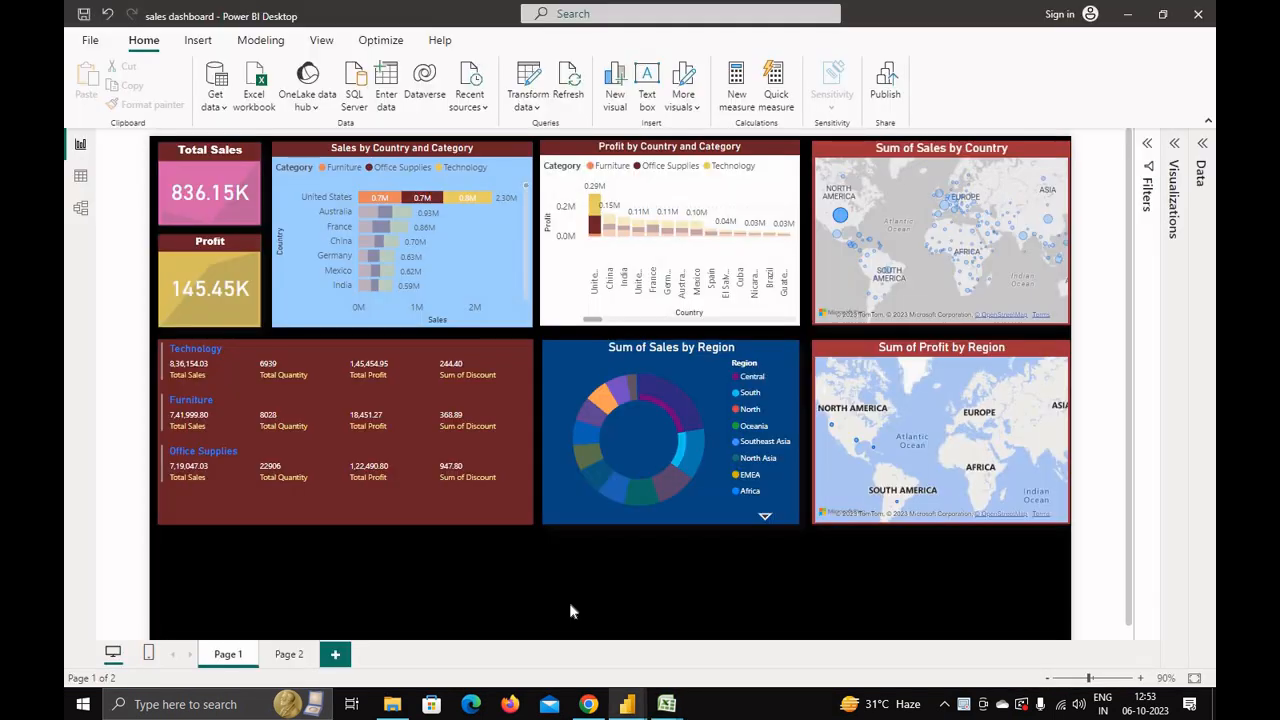
{"action": "left_click", "coordinate": [322, 168]}
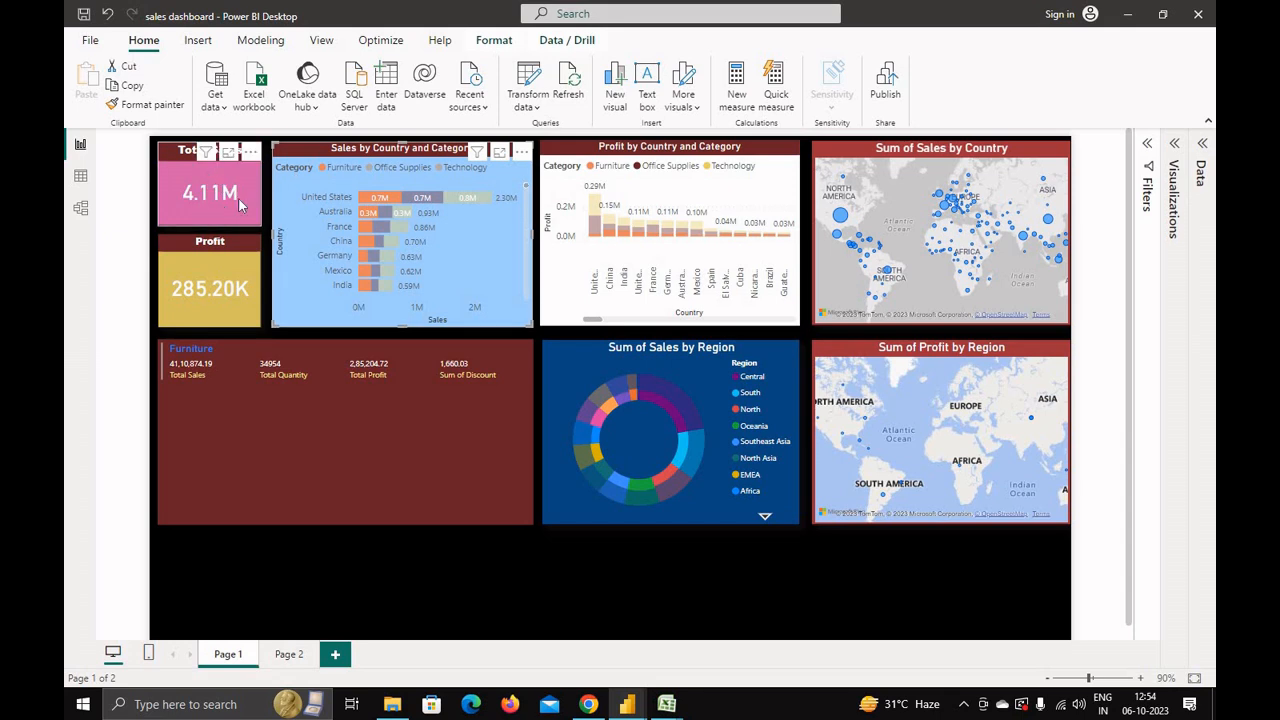
{"action": "left_click", "coordinate": [370, 170]}
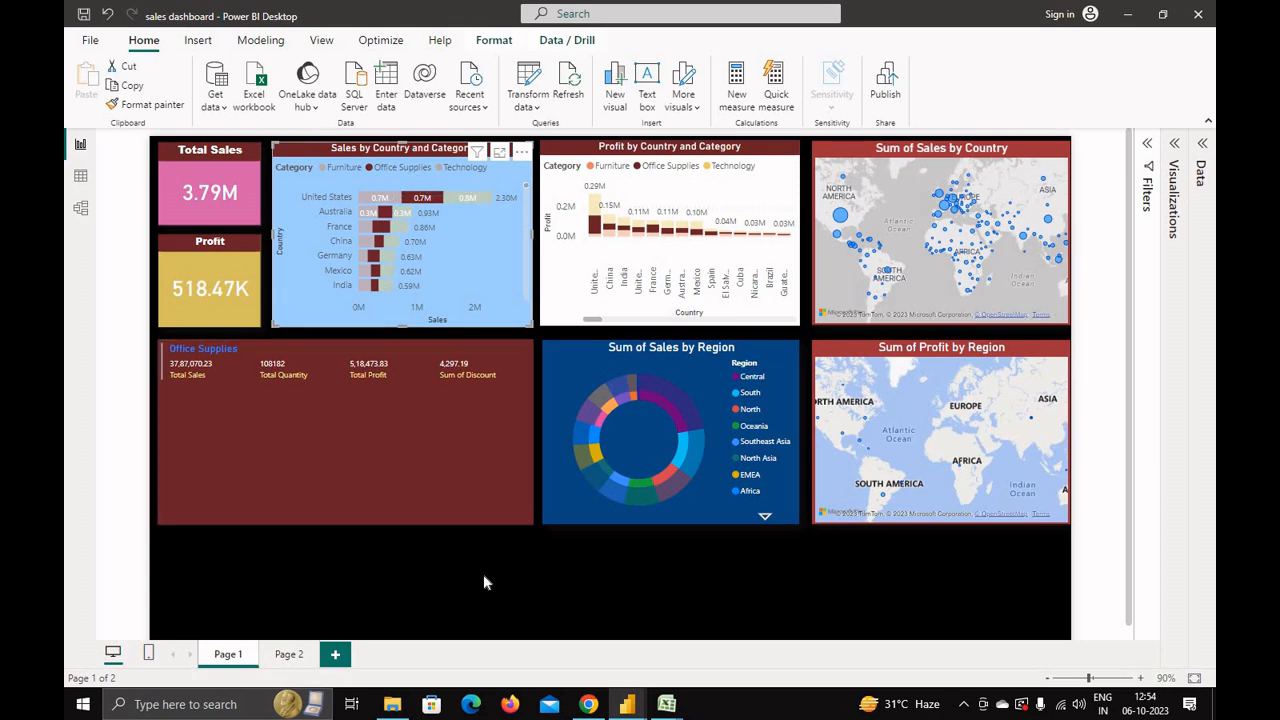
Step: Zoom into the dashboard, filter by Technology, then select United States in the country-and-category chart and inspect its tooltips
{"action": "scroll", "coordinate": [482, 565], "scroll_direction": "up", "scroll_amount": 3}
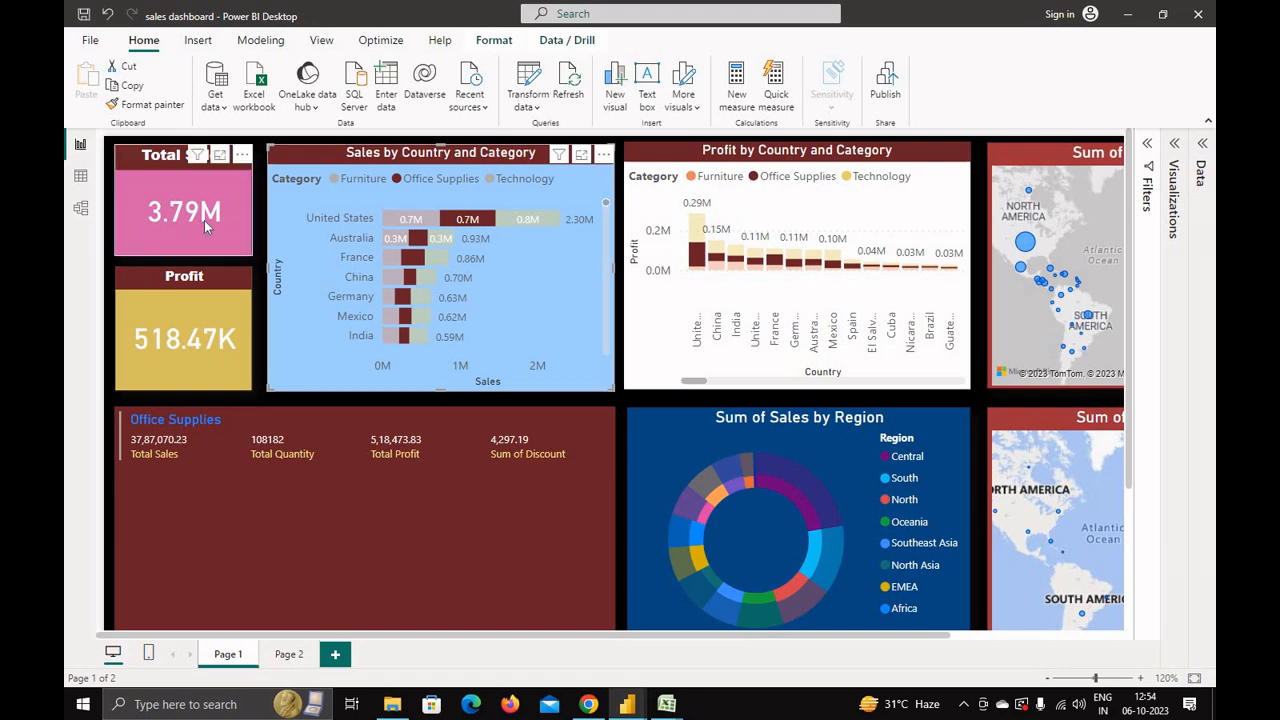
{"action": "left_click", "coordinate": [494, 179]}
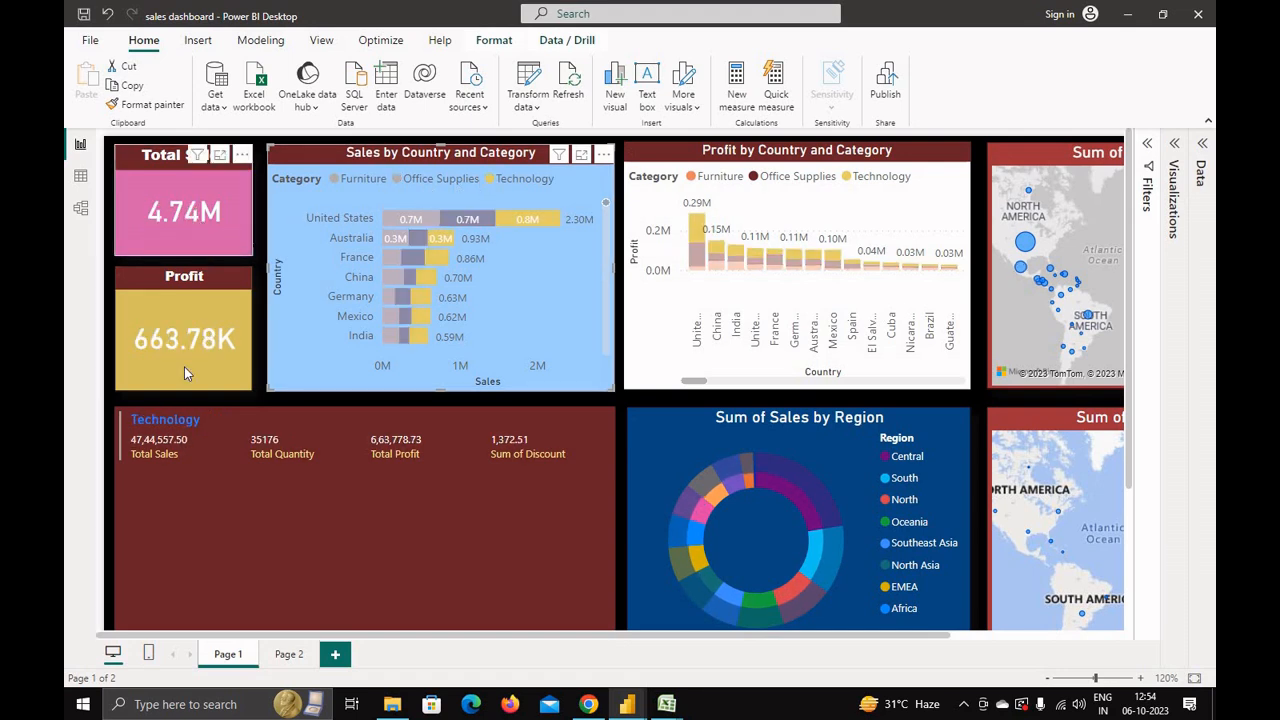
{"action": "left_click", "coordinate": [336, 220]}
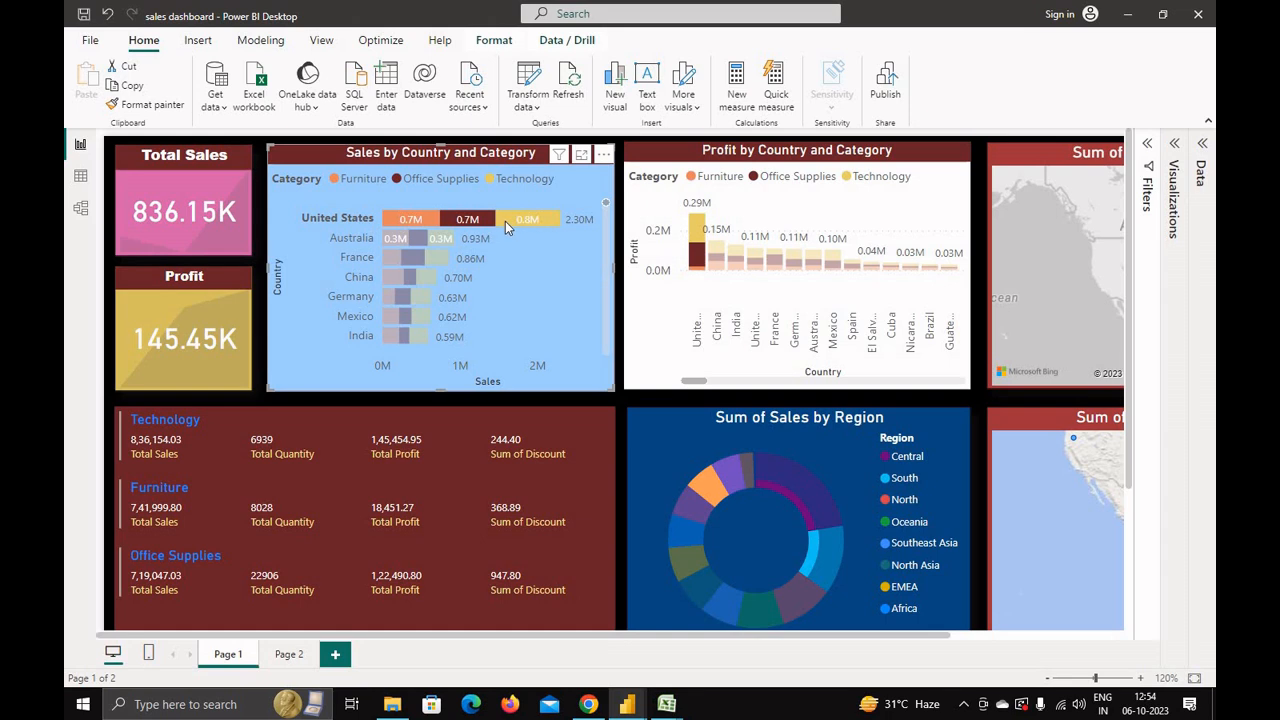
{"action": "mouse_move", "coordinate": [505, 221]}
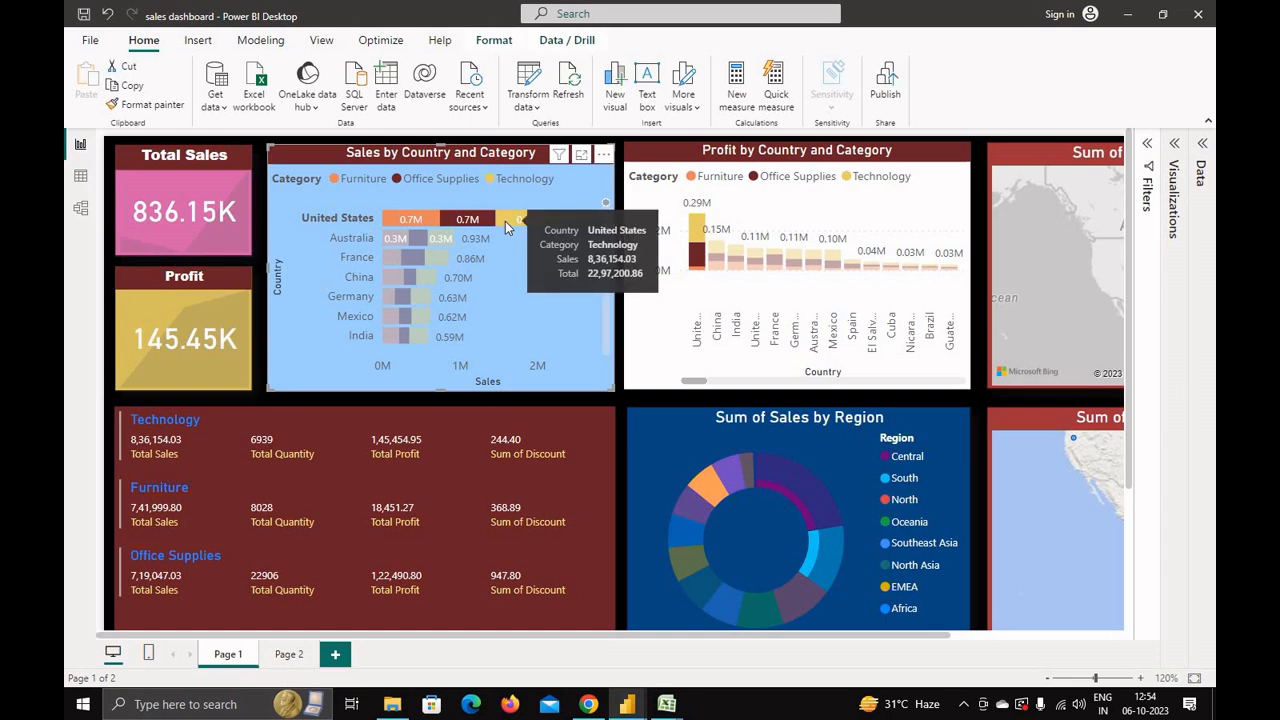
{"action": "mouse_move", "coordinate": [420, 285]}
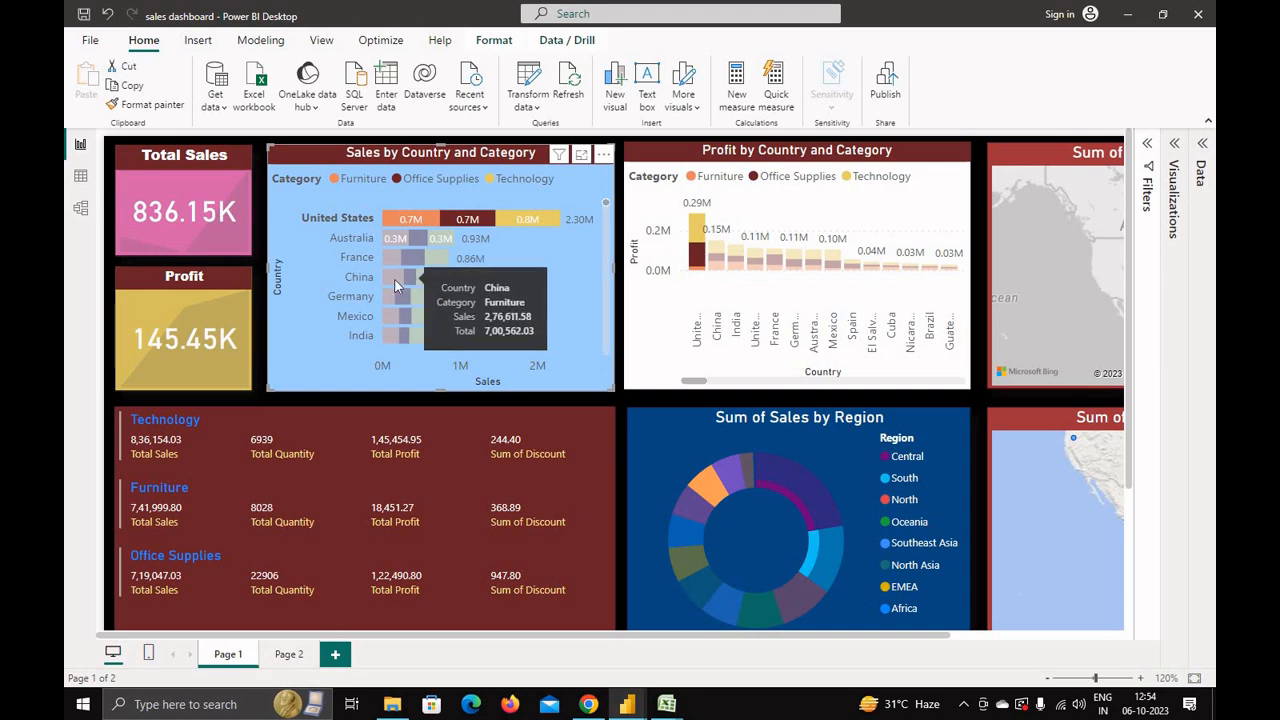
Step: Cross-filter the dashboard by China's Furniture segment and then by India in the sales chart
{"action": "left_click", "coordinate": [391, 280]}
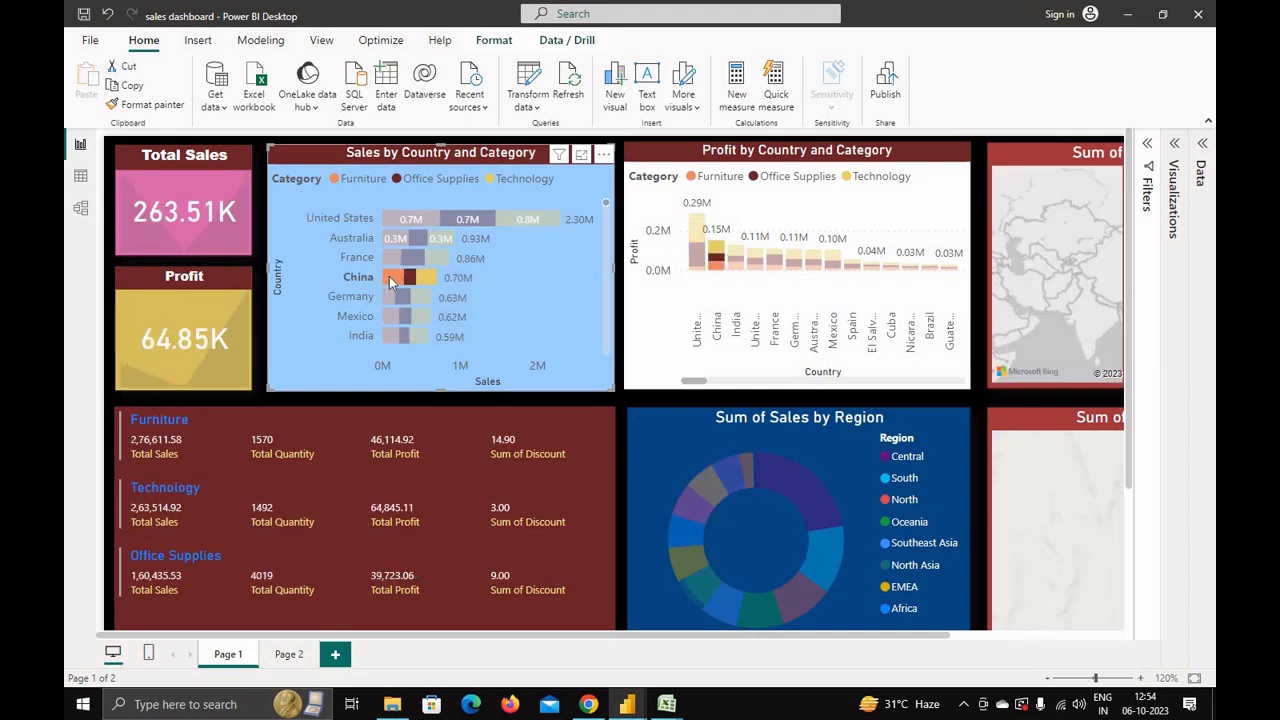
{"action": "left_click", "coordinate": [421, 337]}
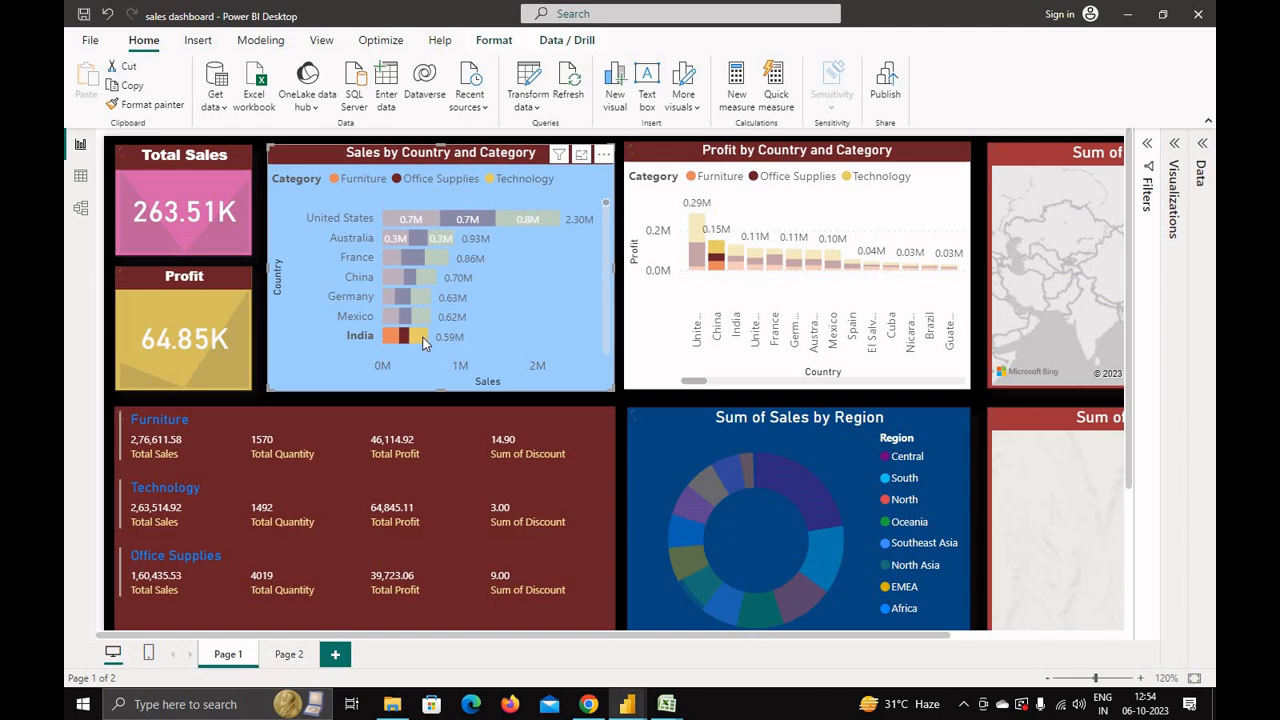
{"action": "mouse_move", "coordinate": [420, 338]}
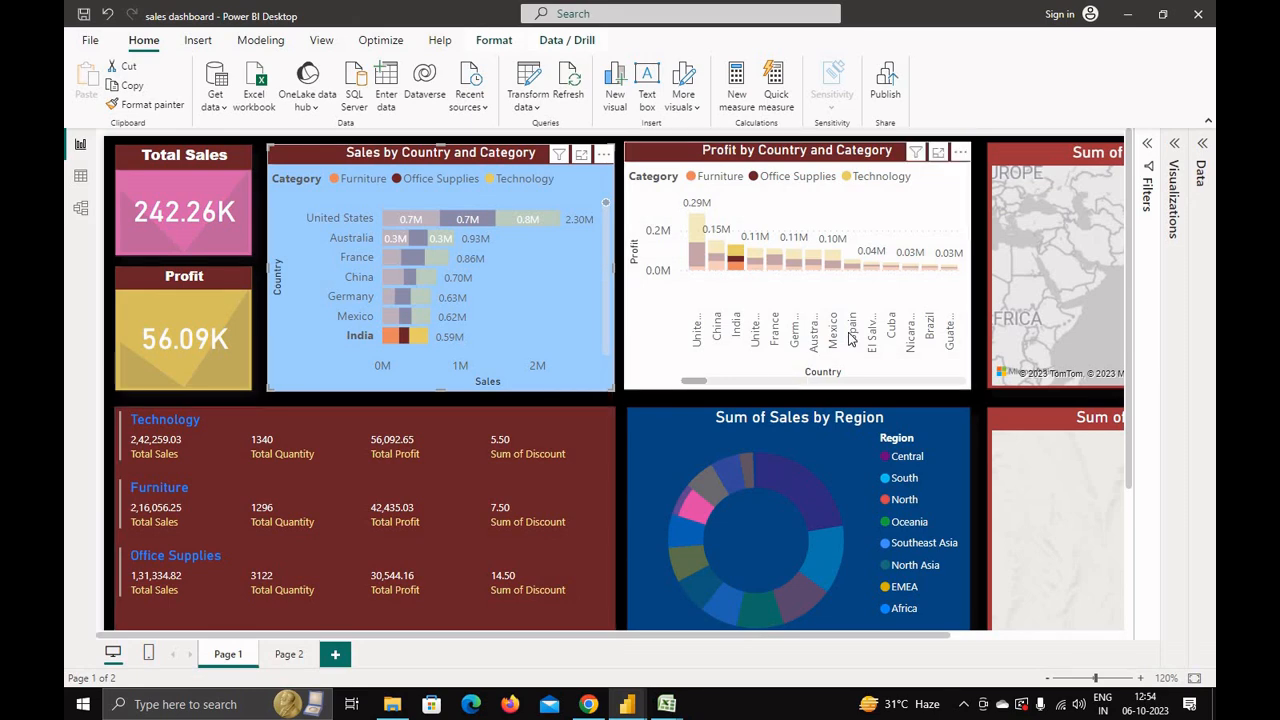
Step: Scroll the report across to the map visuals and zoom within the sales and profit maps
{"action": "left_click_drag", "start_coordinate": [845, 641], "coordinate": [1017, 638]}
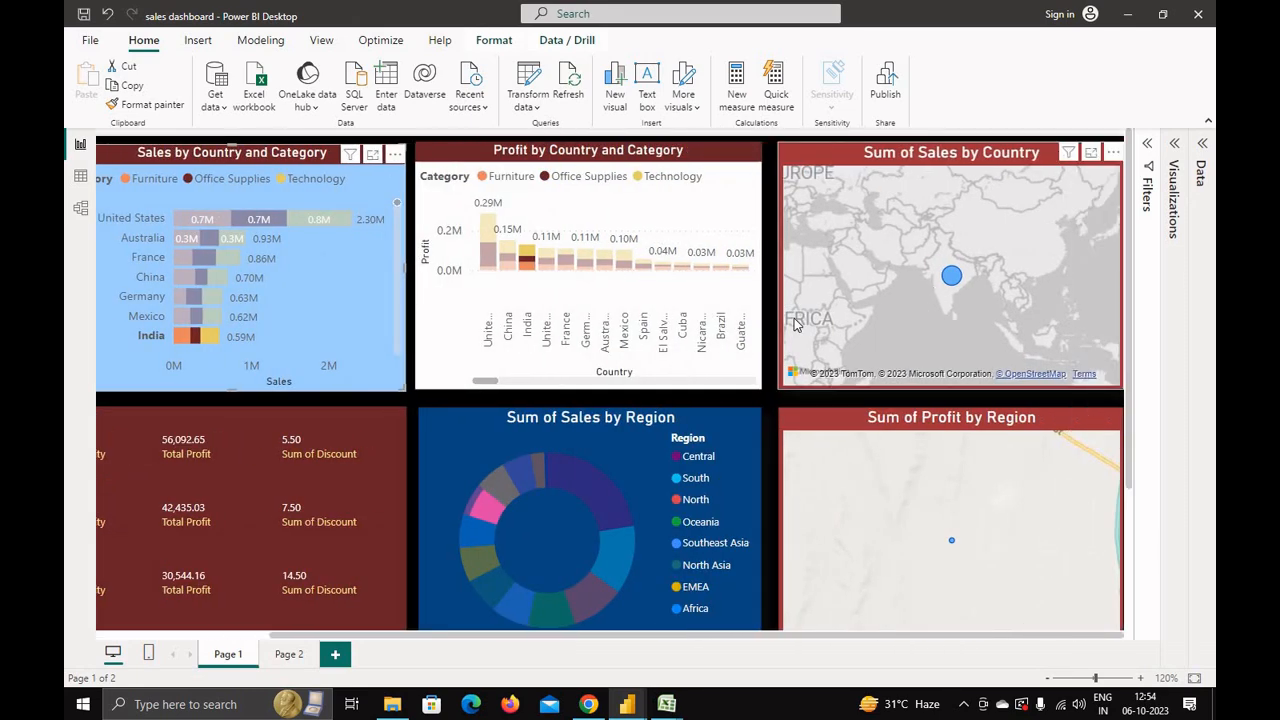
{"action": "scroll", "coordinate": [926, 304], "scroll_direction": "down", "scroll_amount": 1}
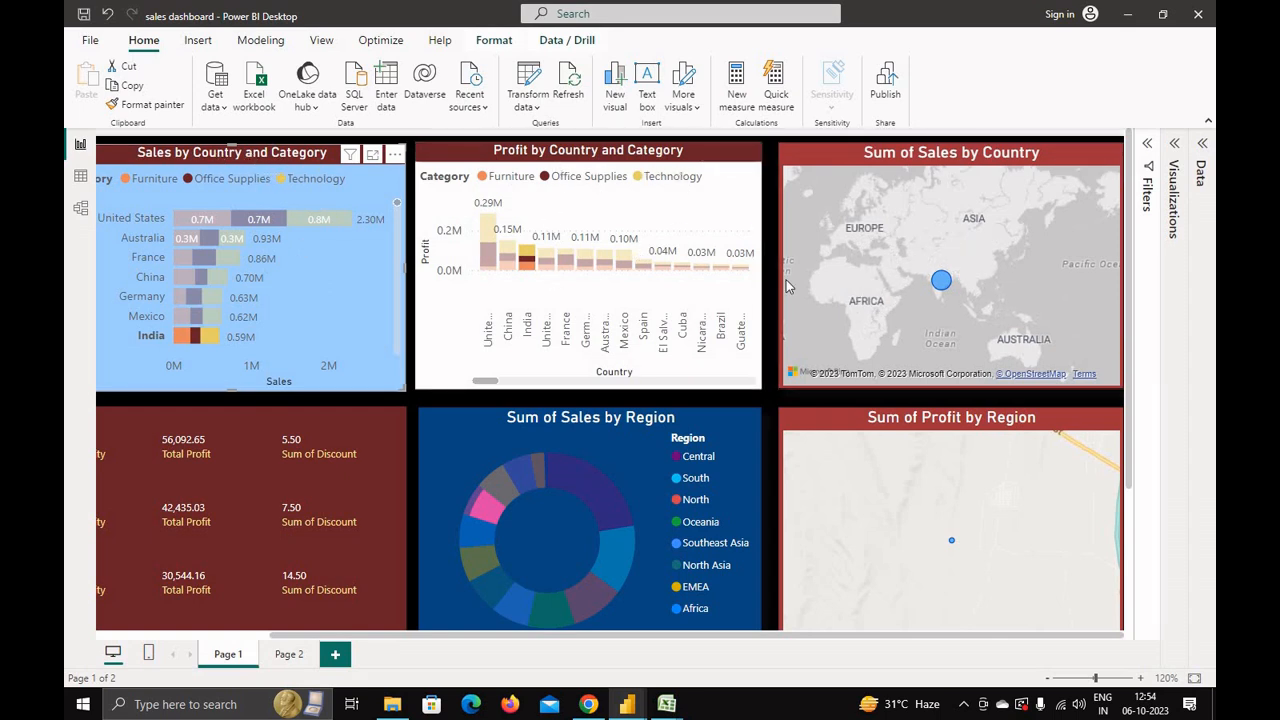
{"action": "scroll", "coordinate": [915, 504], "scroll_direction": "down", "scroll_amount": 3}
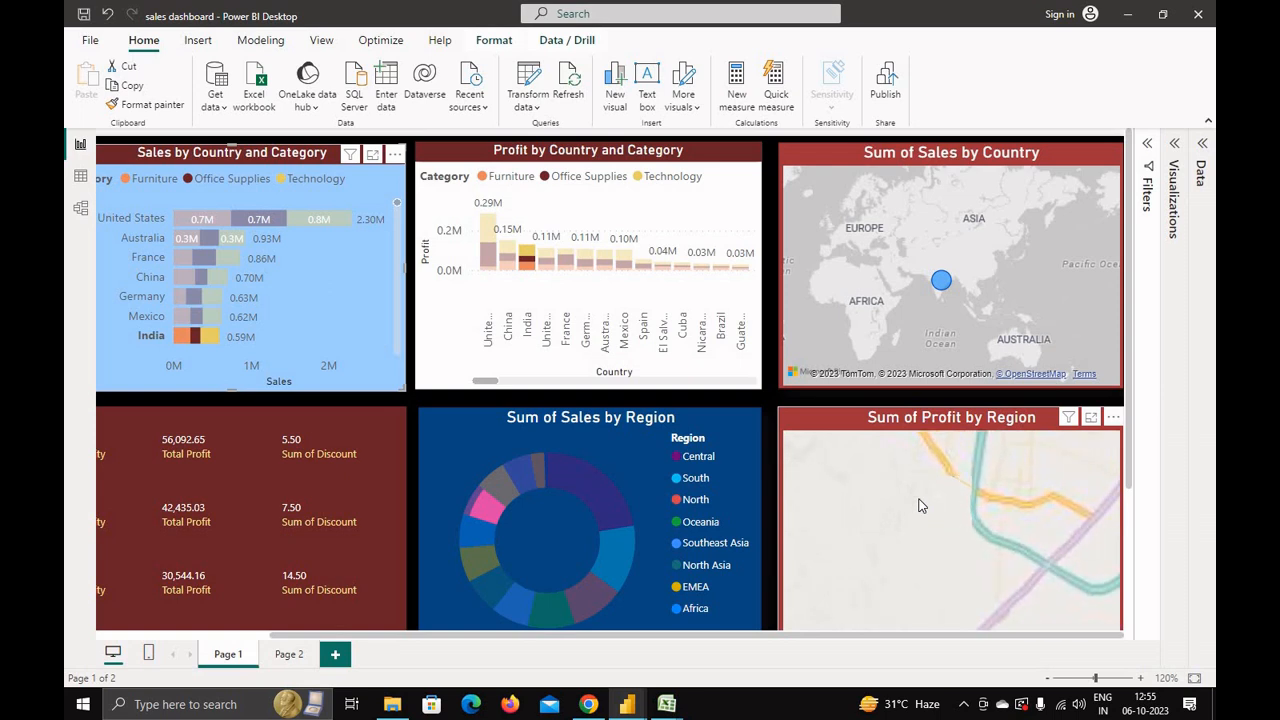
{"action": "scroll", "coordinate": [898, 529], "scroll_direction": "down", "scroll_amount": 5}
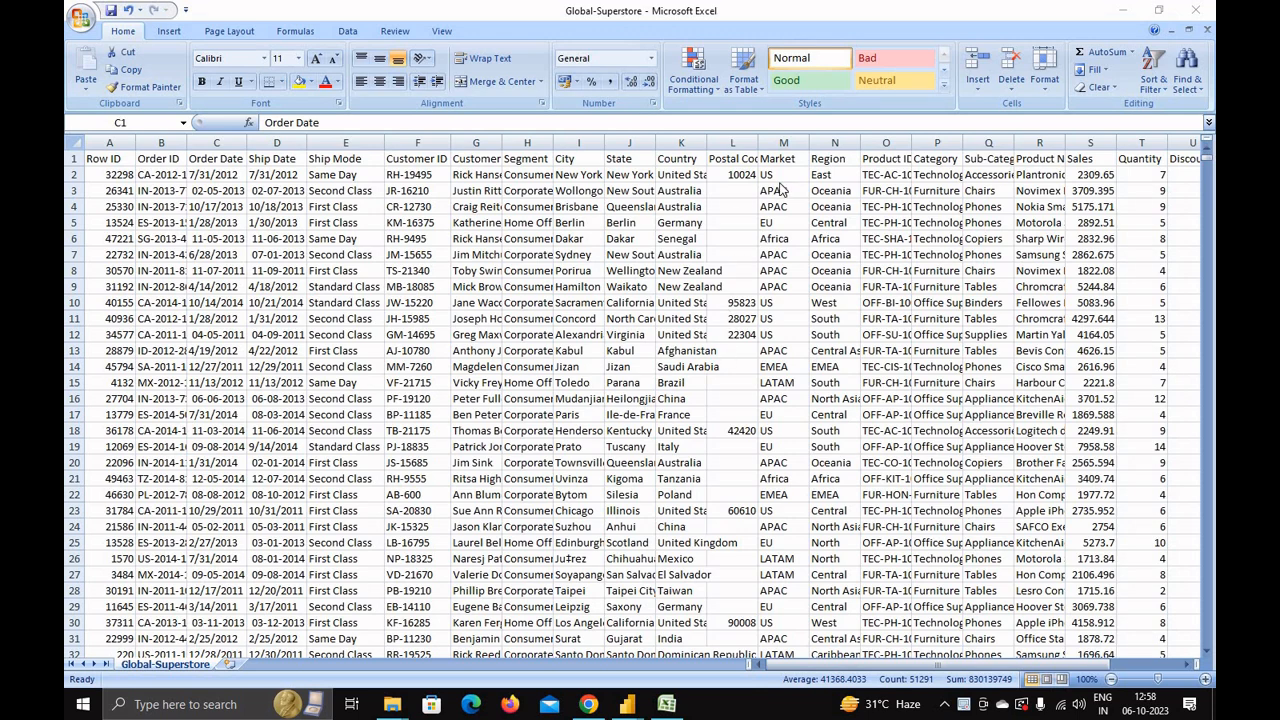
Step: Autofit the Product ID, Category, Sub-Category, Product Name and Shipping Cost columns in the worksheet
{"action": "left_click", "coordinate": [887, 668]}
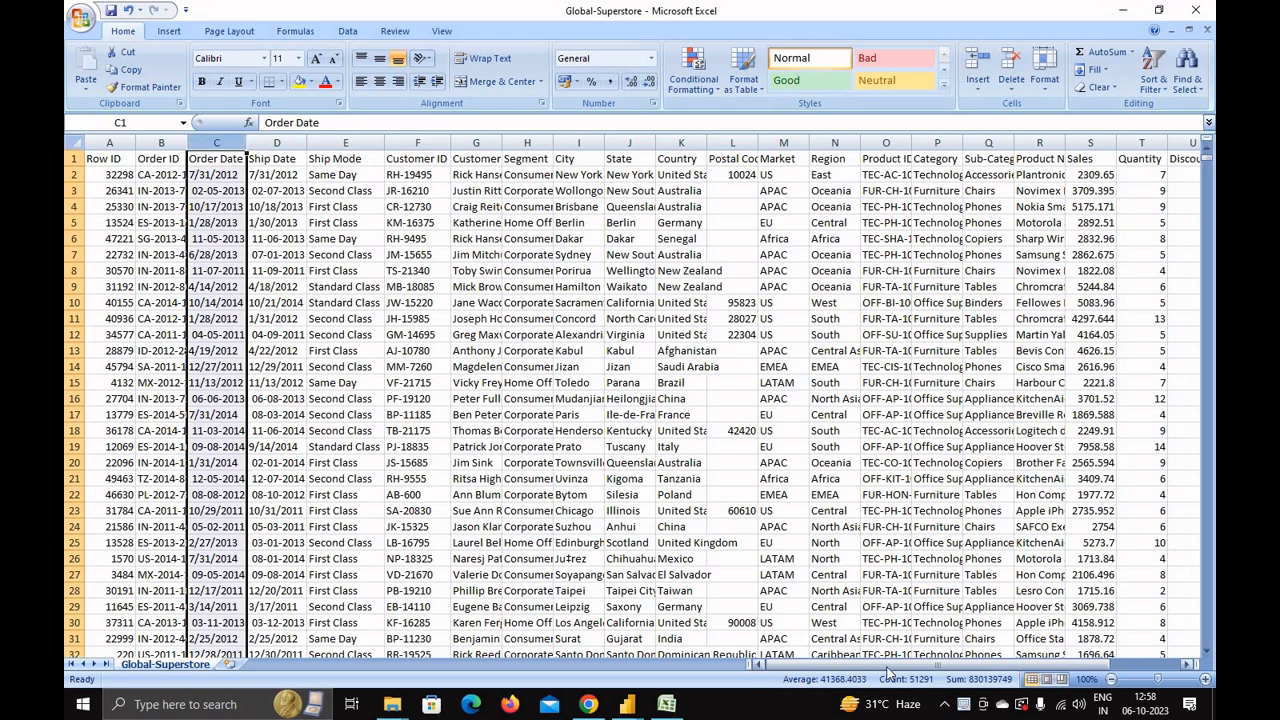
{"action": "scroll", "coordinate": [900, 670], "scroll_direction": "right", "scroll_amount": 4}
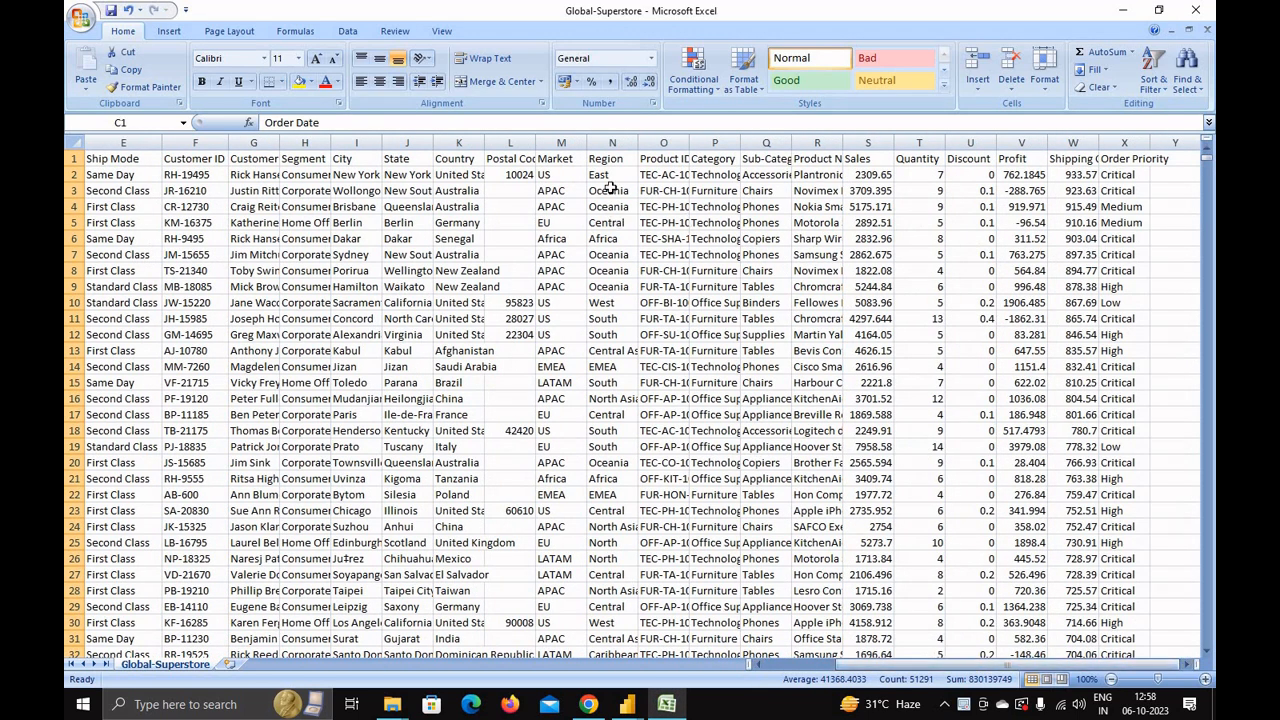
{"action": "double_click", "coordinate": [689, 143]}
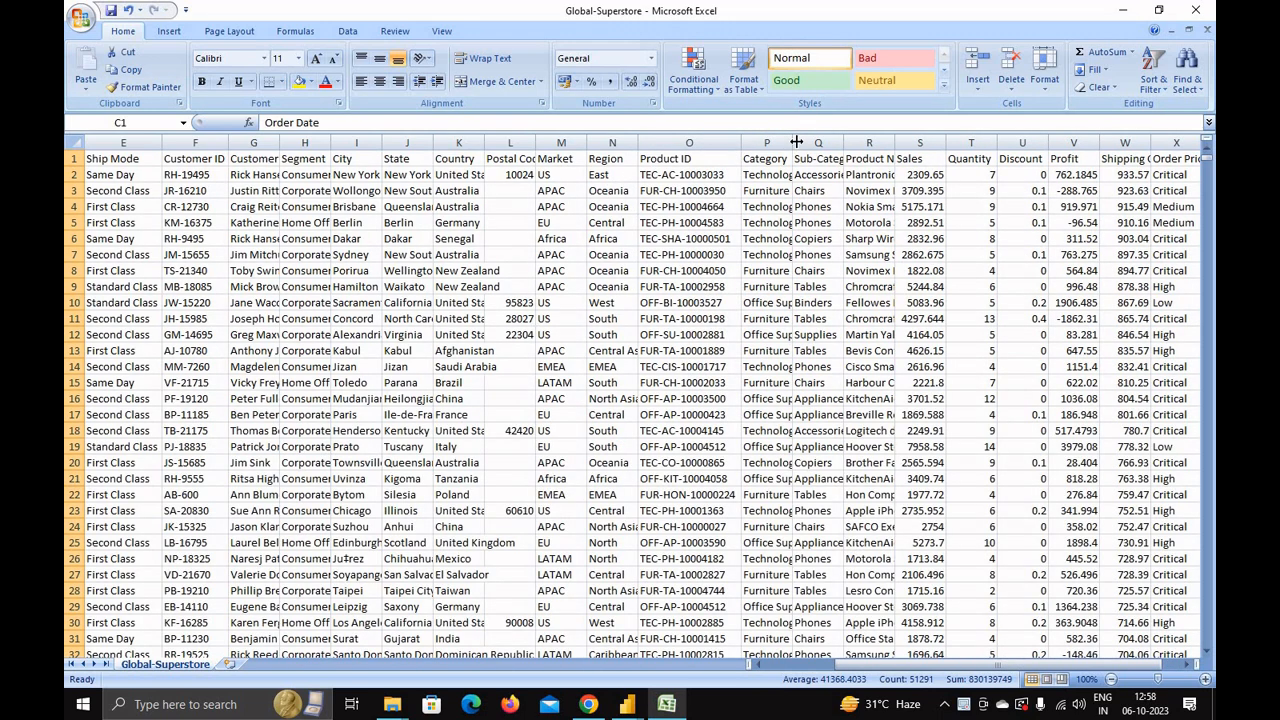
{"action": "double_click", "coordinate": [794, 143]}
{"action": "double_click", "coordinate": [873, 143]}
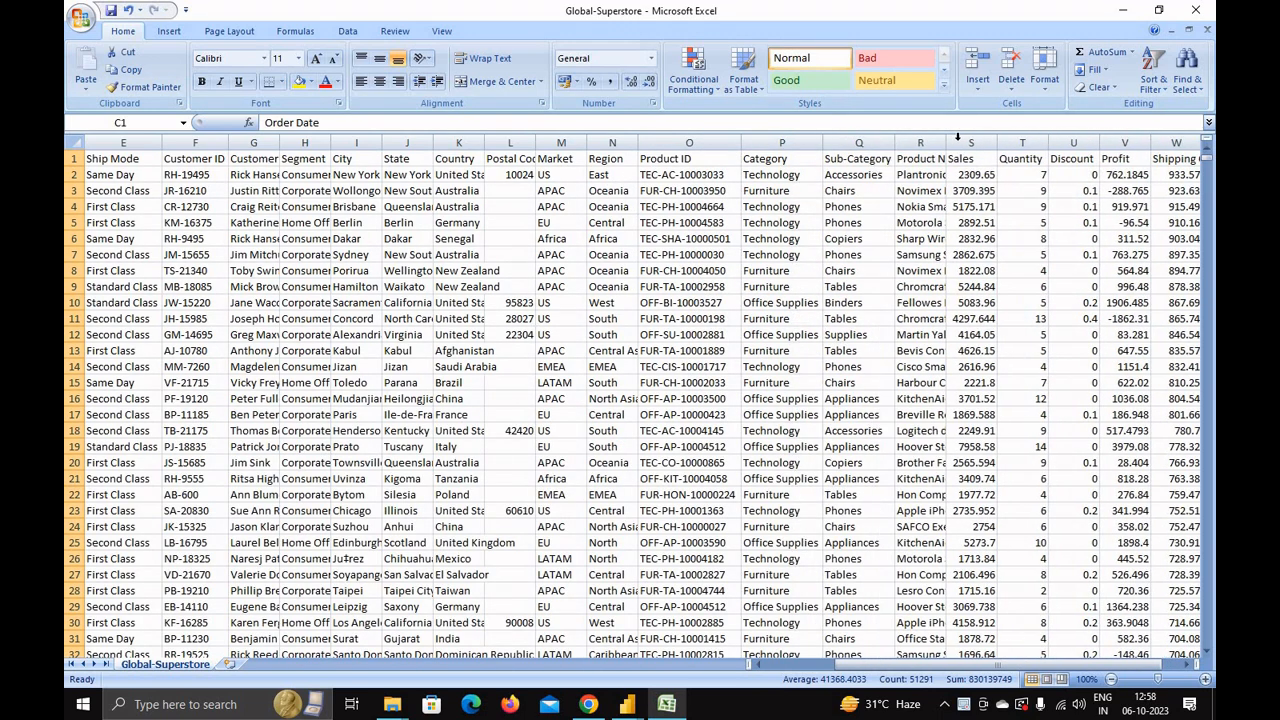
{"action": "double_click", "coordinate": [946, 143]}
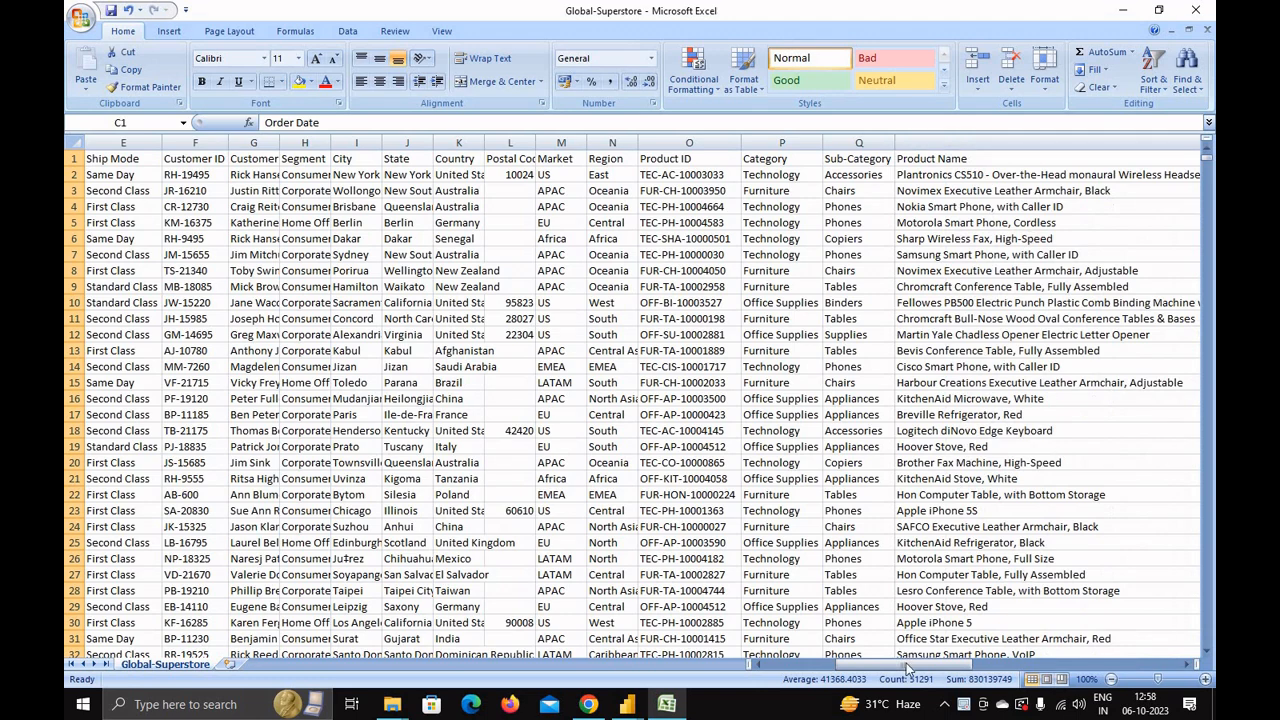
{"action": "left_click_drag", "start_coordinate": [938, 666], "coordinate": [1180, 648]}
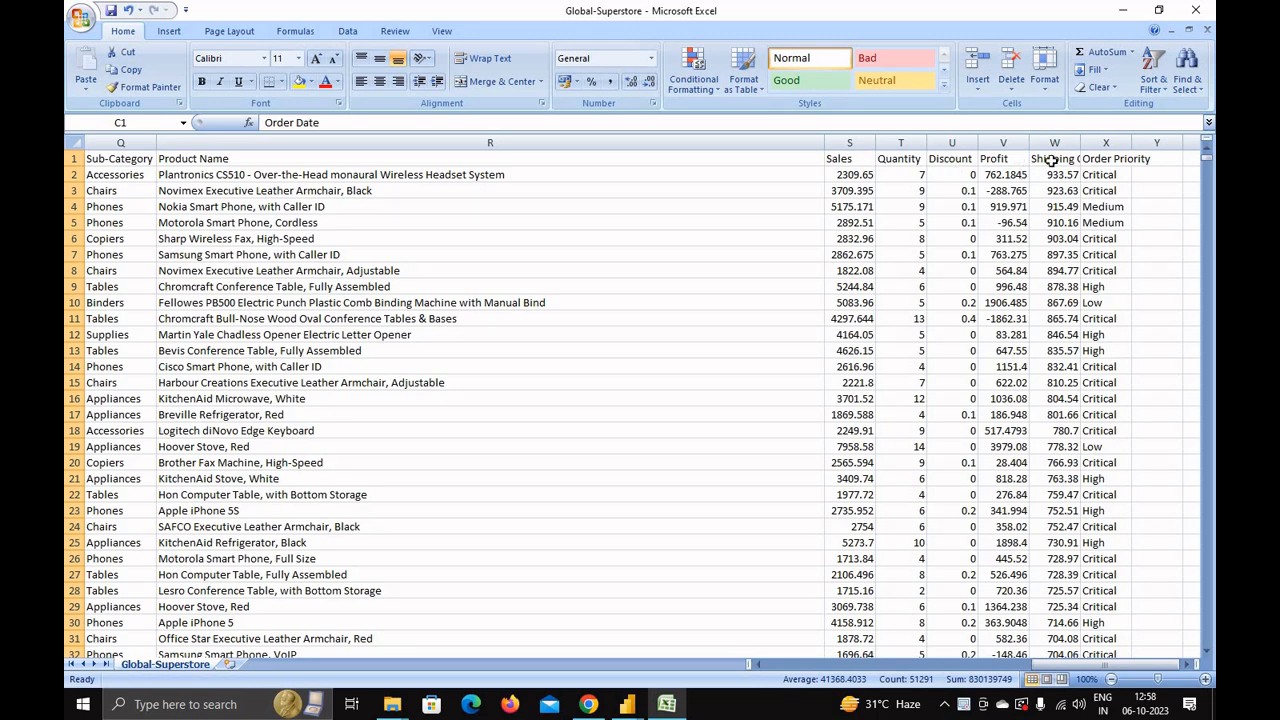
{"action": "double_click", "coordinate": [1081, 143]}
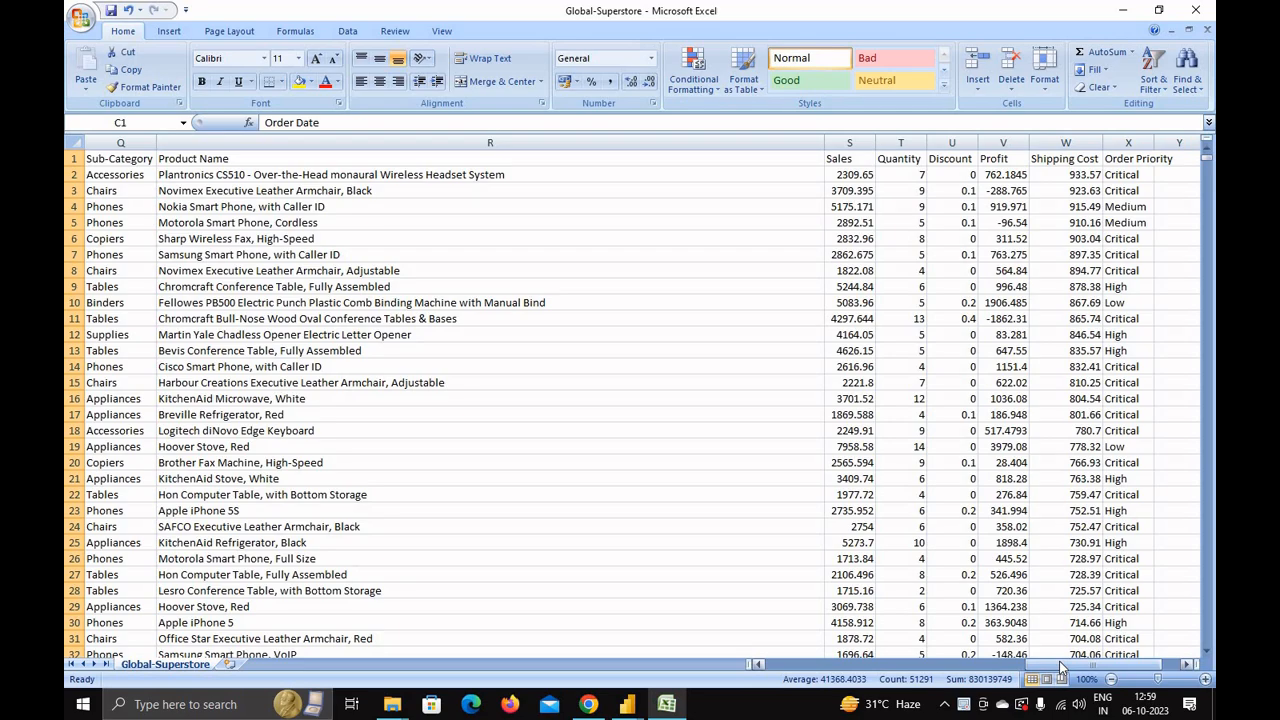
{"action": "left_click_drag", "start_coordinate": [1059, 661], "coordinate": [795, 667]}
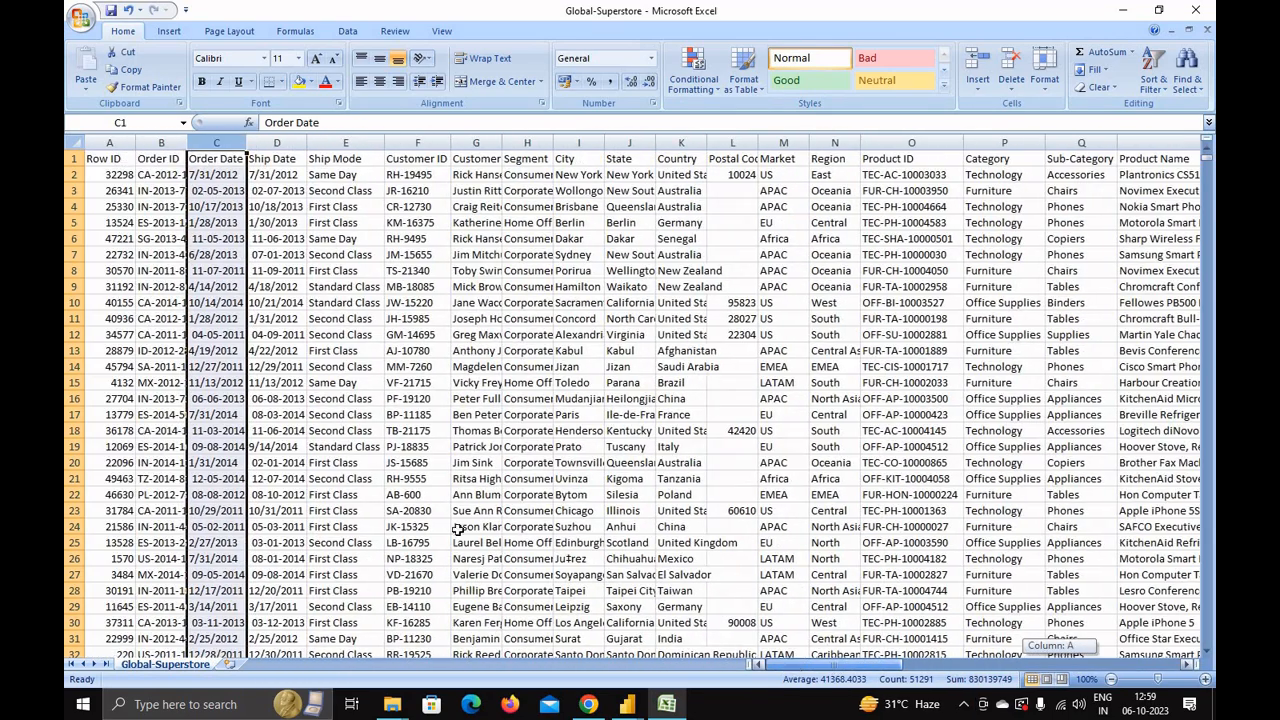
{"action": "scroll", "coordinate": [458, 530], "scroll_direction": "down", "scroll_amount": 9}
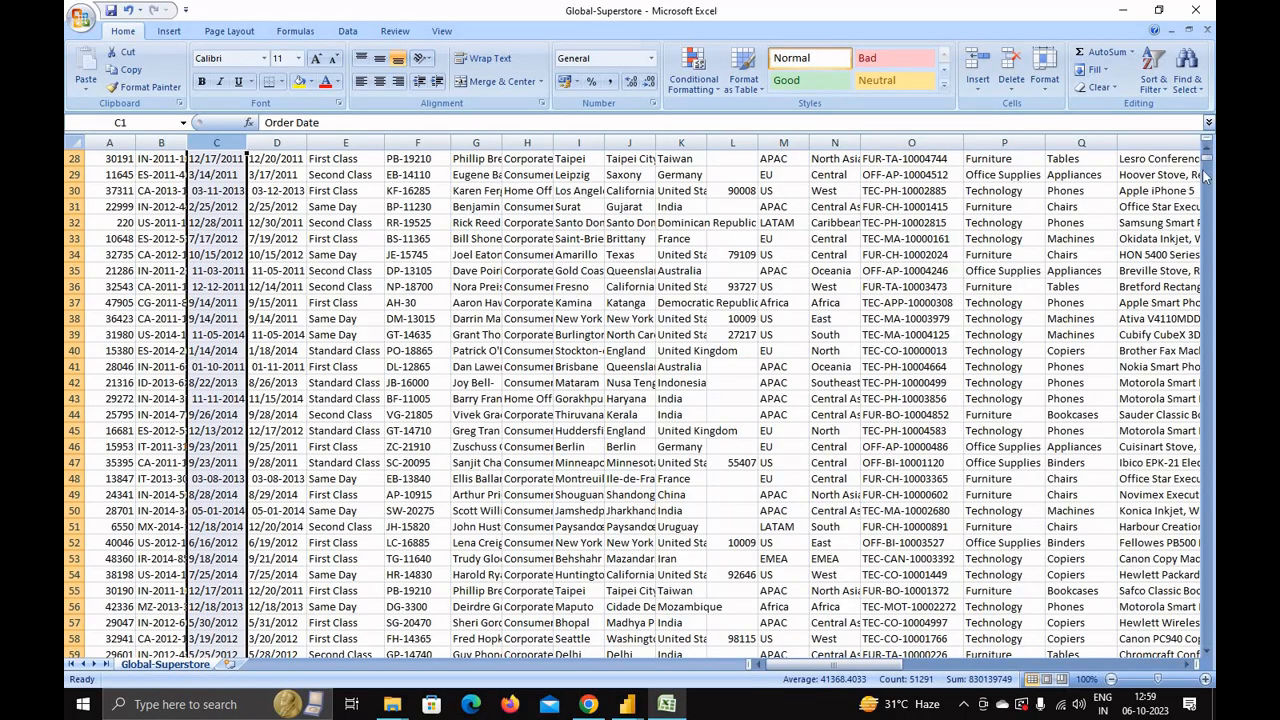
{"action": "mouse_move", "coordinate": [1206, 176]}
{"action": "left_mouse_down"}
{"action": "mouse_move", "coordinate": [1206, 576]}
{"action": "mouse_move", "coordinate": [1210, 104]}
{"action": "mouse_move", "coordinate": [1207, 160]}
{"action": "left_mouse_up"}
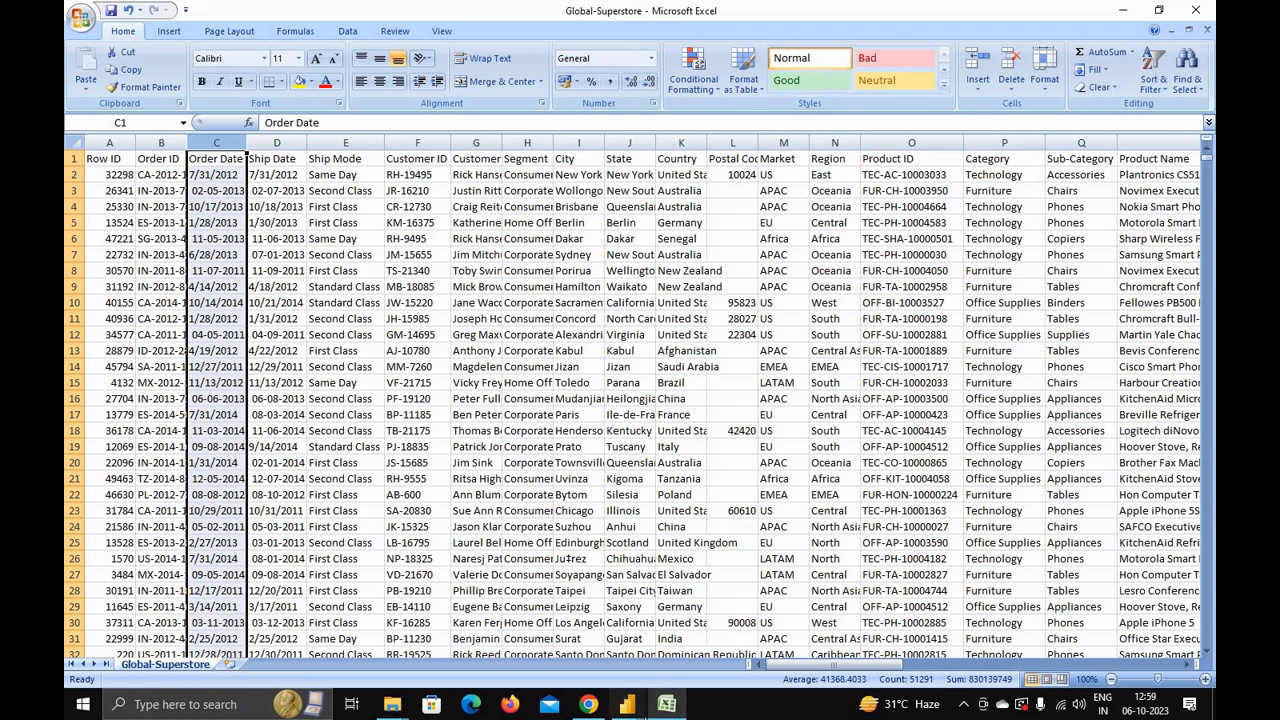
Step: Switch to the untitled Power BI report and open the Global-Superstore file as a Text/CSV data source
{"action": "mouse_move", "coordinate": [627, 707]}
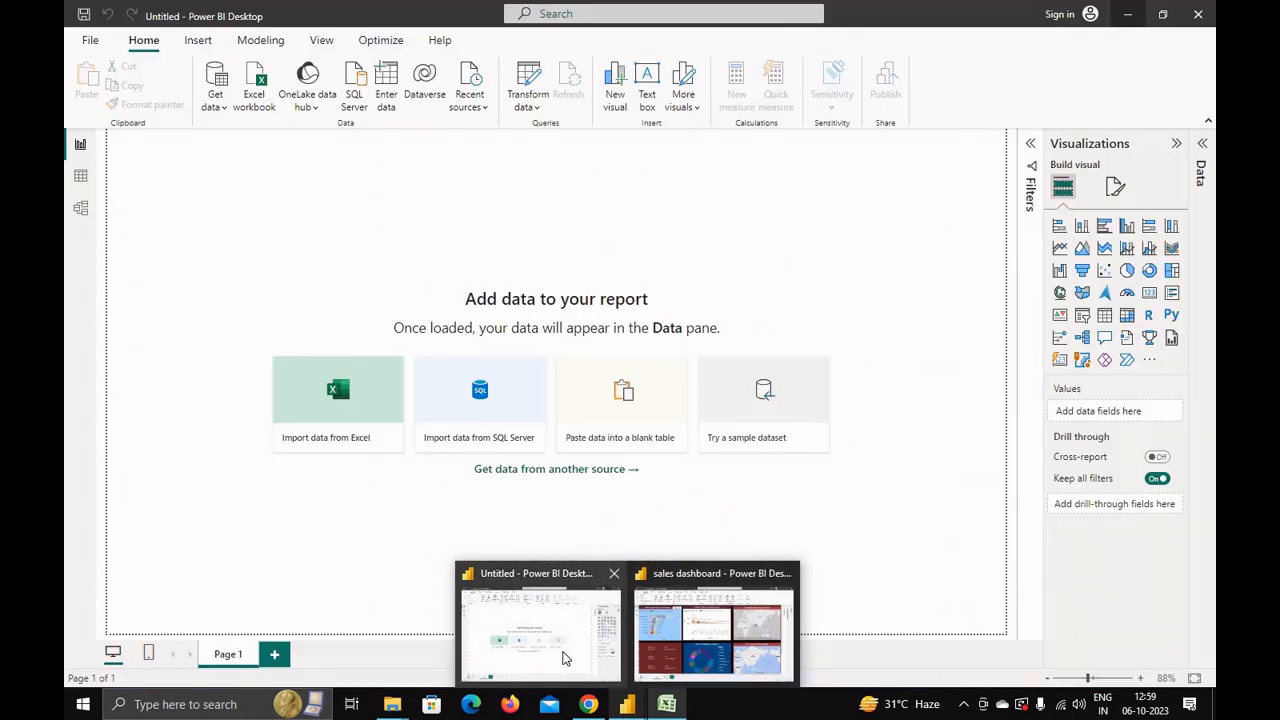
{"action": "left_click", "coordinate": [563, 655]}
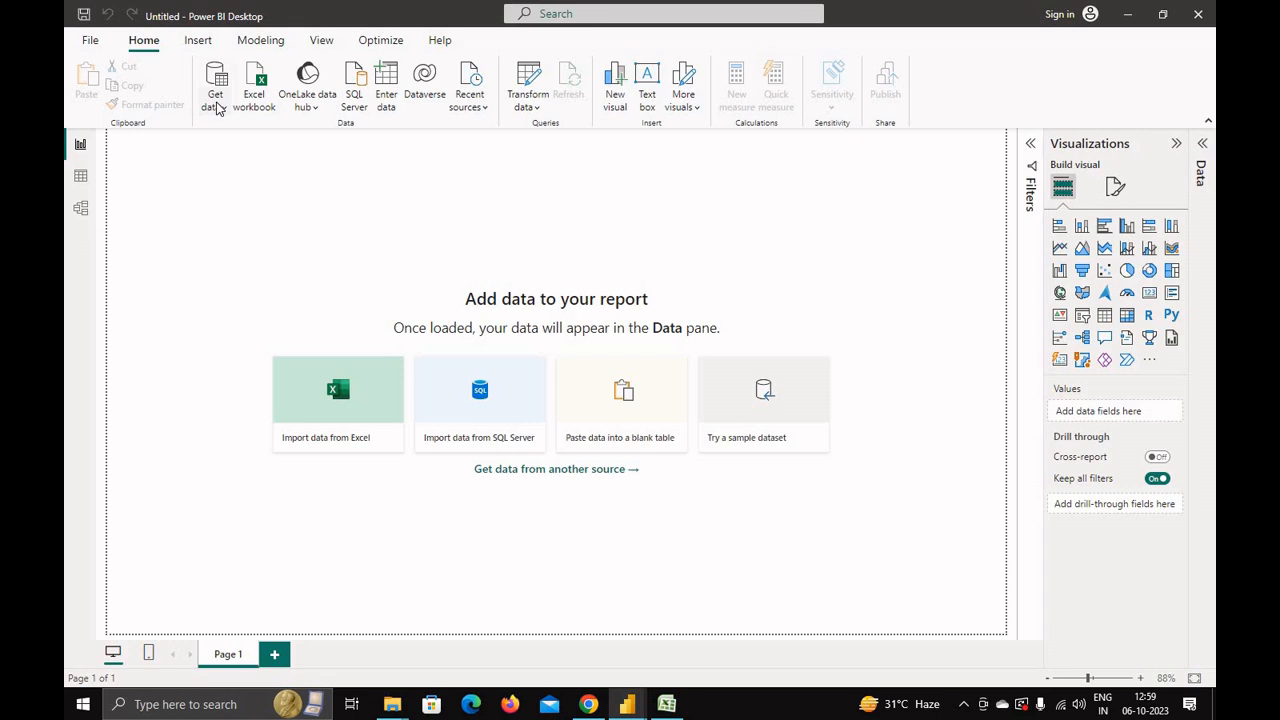
{"action": "left_click", "coordinate": [216, 106]}
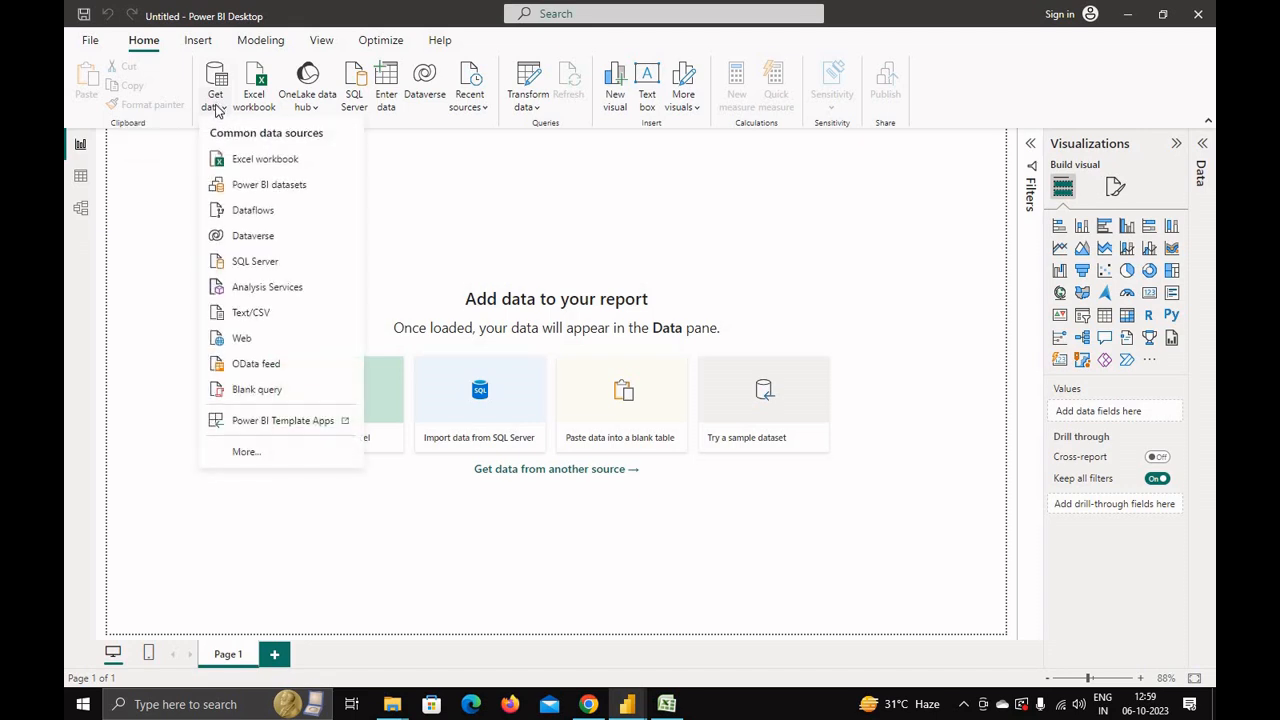
{"action": "left_click", "coordinate": [253, 316]}
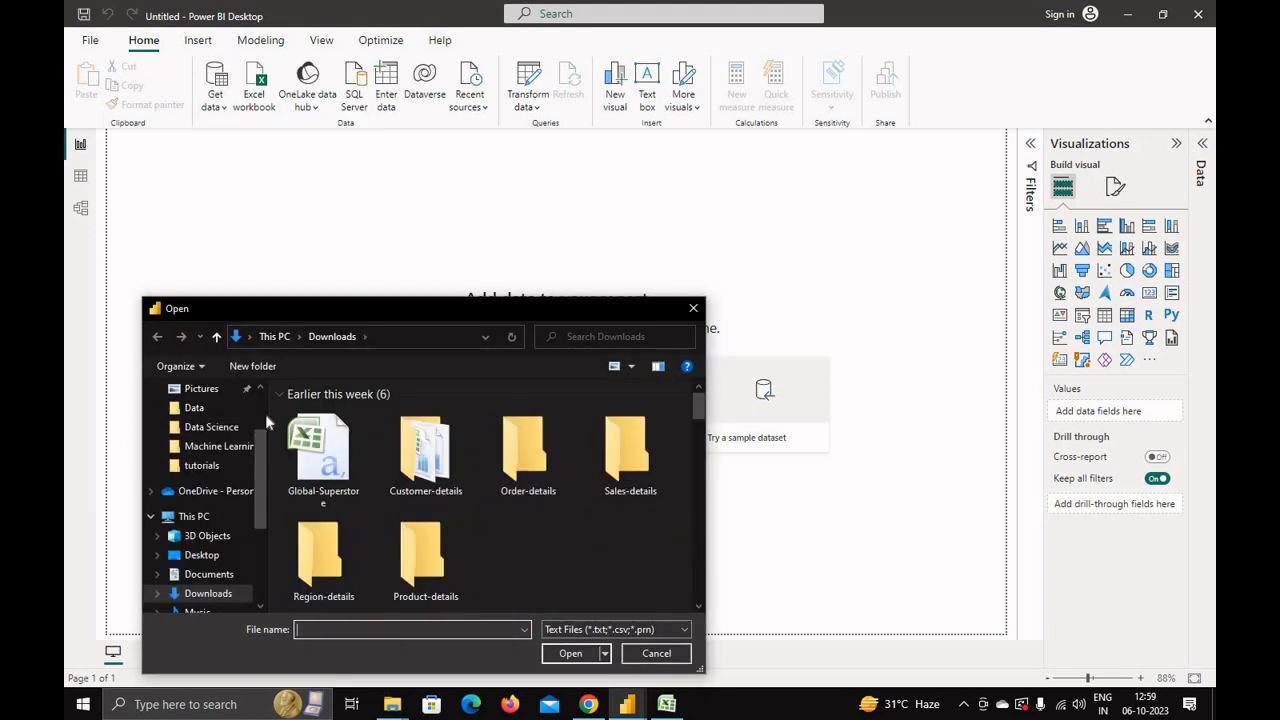
{"action": "left_click", "coordinate": [325, 462]}
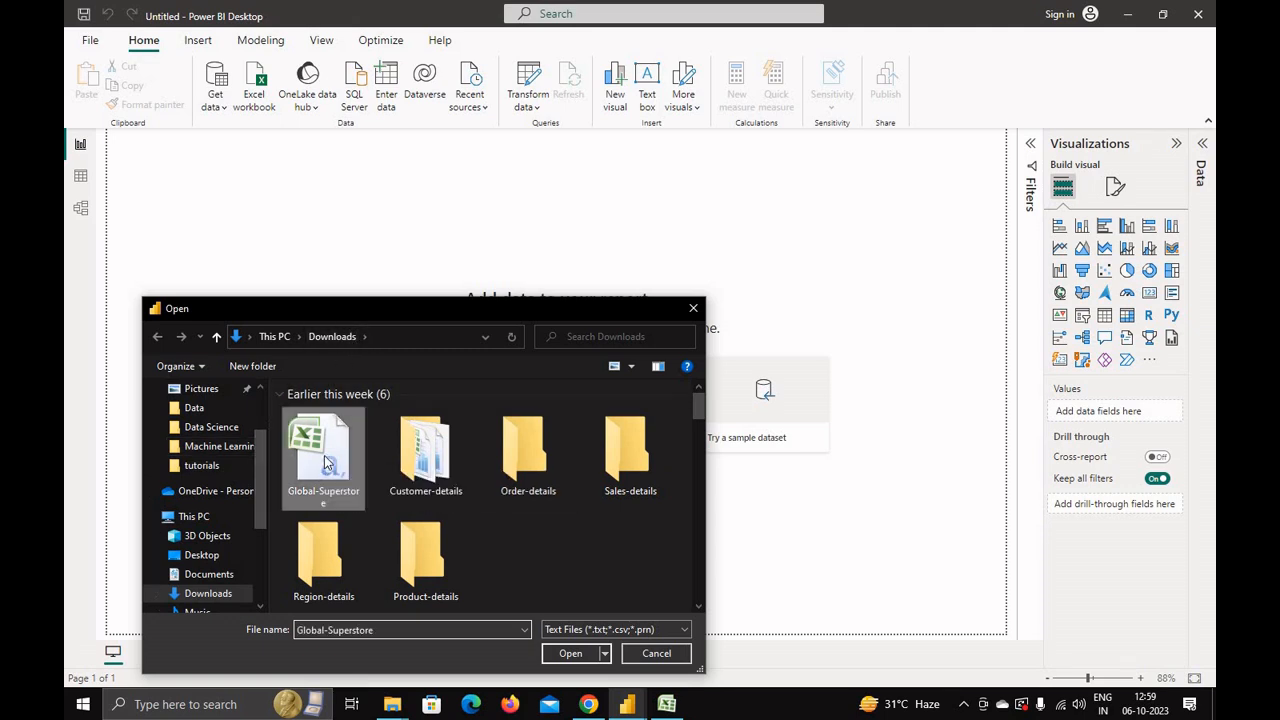
{"action": "double_click", "coordinate": [325, 462]}
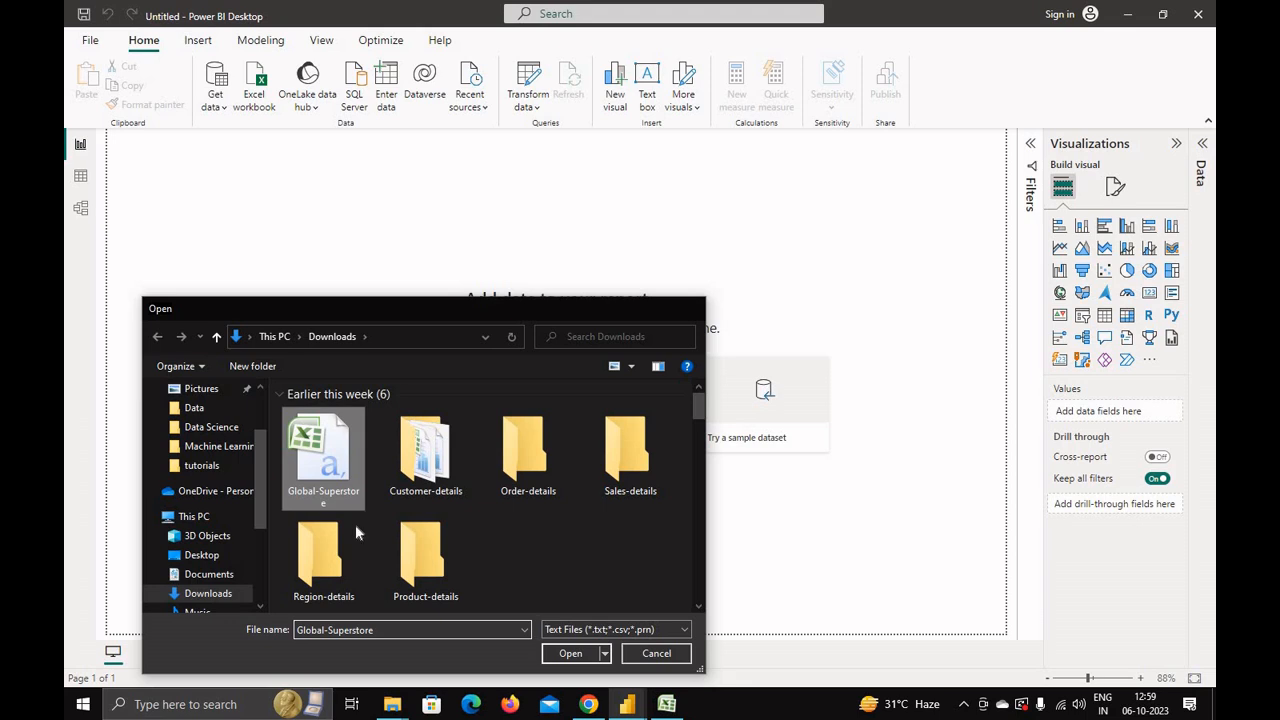
{"action": "key", "text": "Tab"}
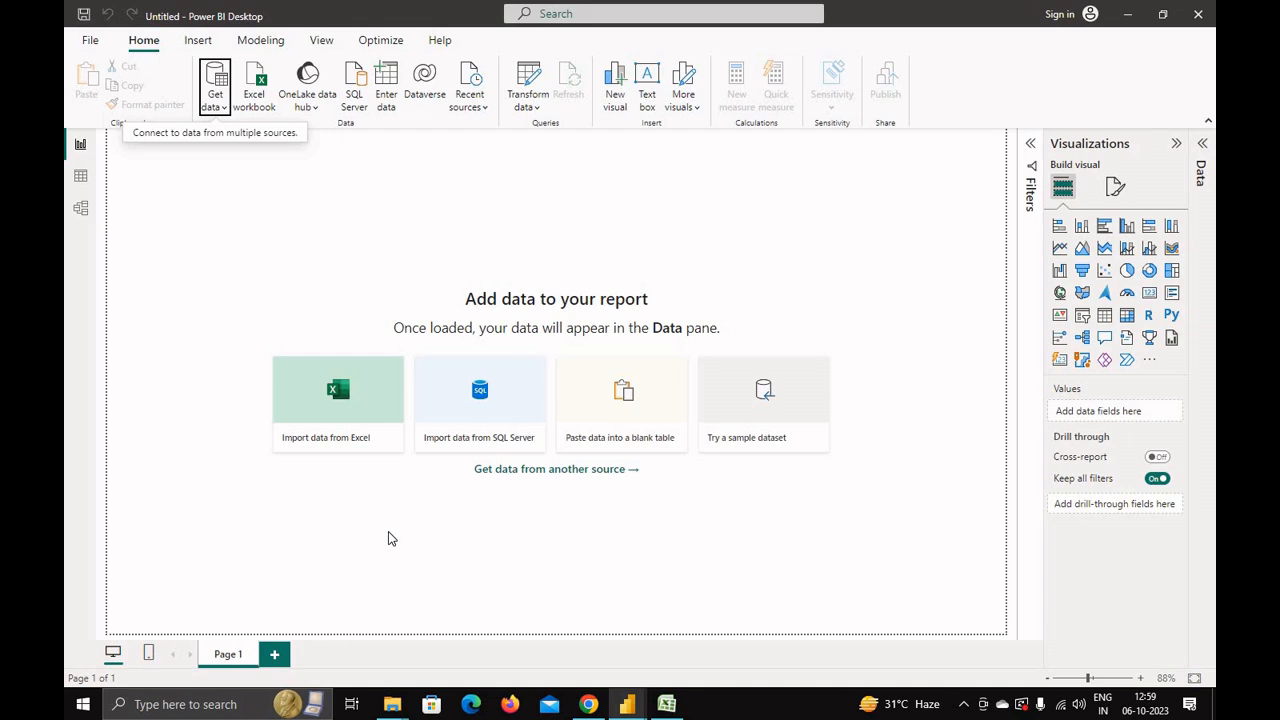
{"action": "left_click", "coordinate": [391, 538]}
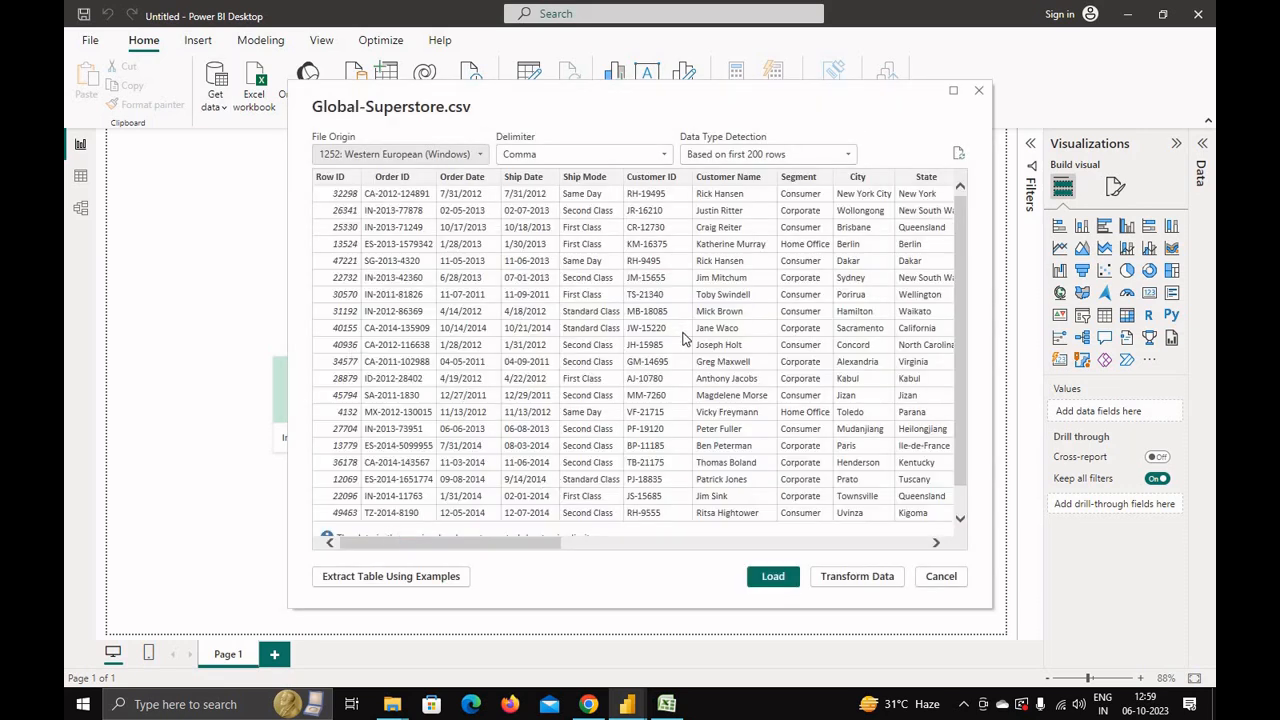
Step: Preview the Global-Superstore.csv data and its type detection options, then load it into the report
{"action": "scroll", "coordinate": [519, 400], "scroll_direction": "down", "scroll_amount": 1}
{"action": "scroll", "coordinate": [478, 452], "scroll_direction": "up", "scroll_amount": 1}
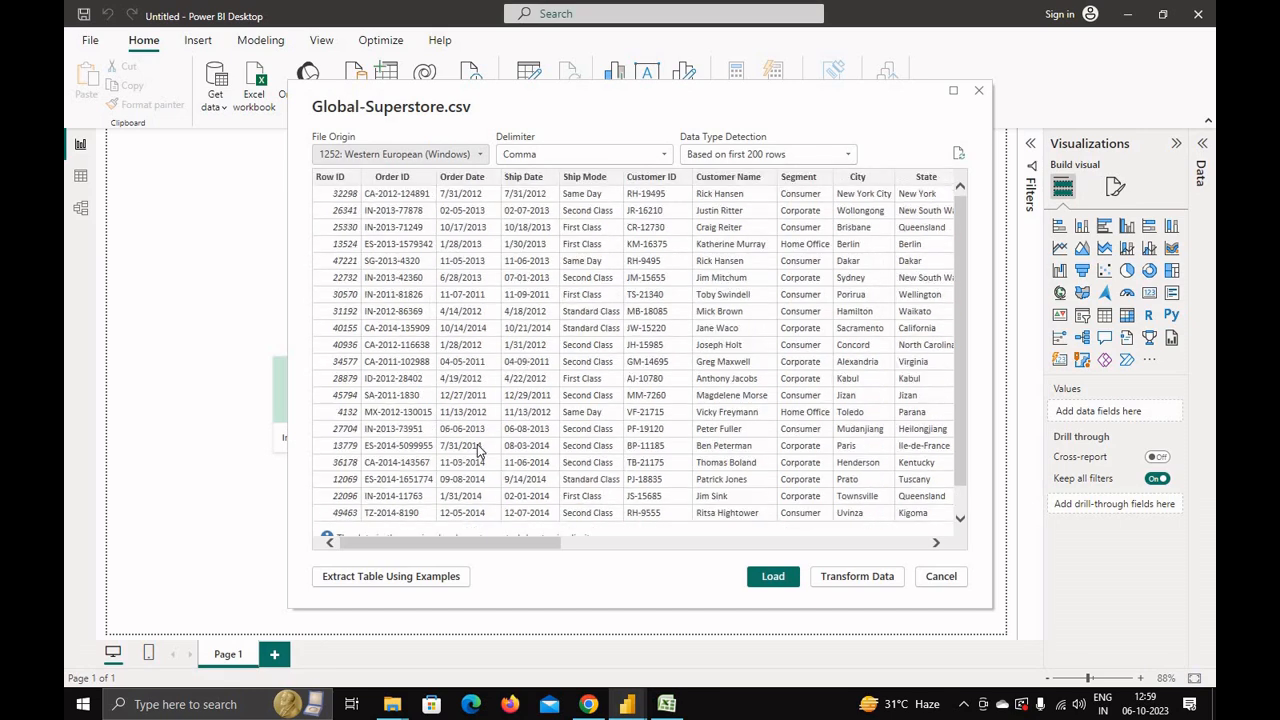
{"action": "left_click", "coordinate": [738, 155]}
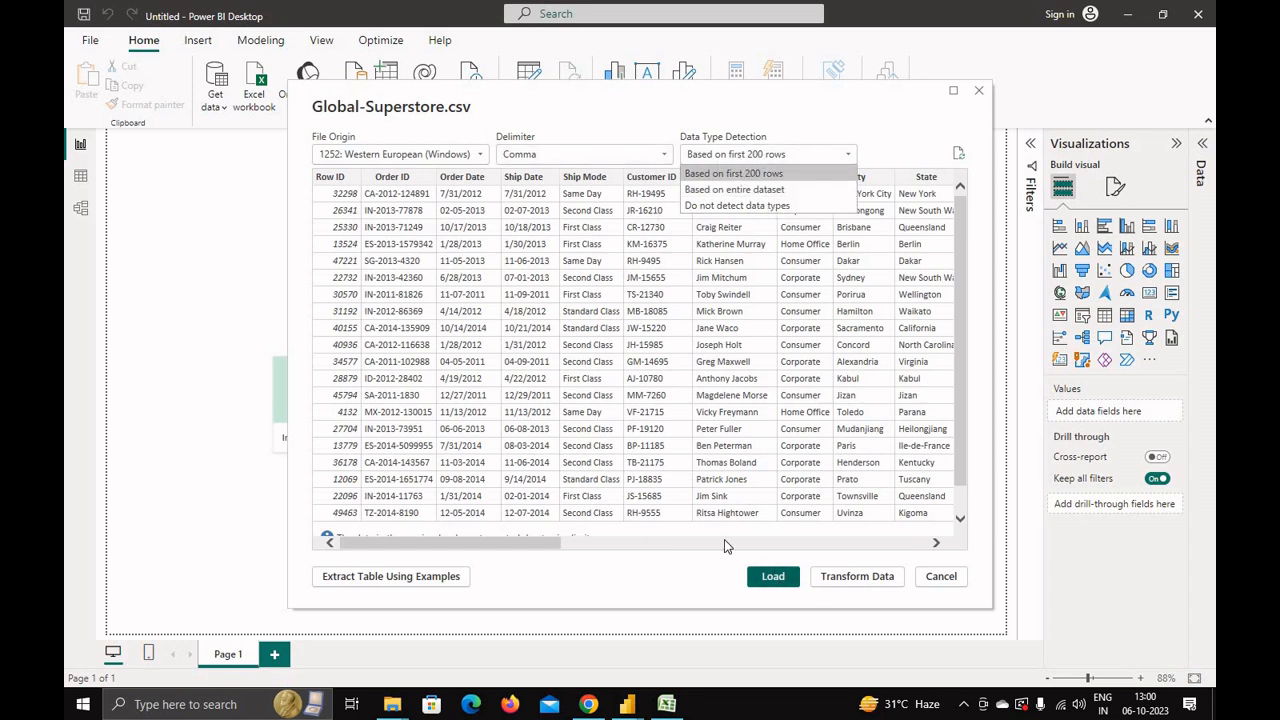
{"action": "left_click", "coordinate": [659, 406]}
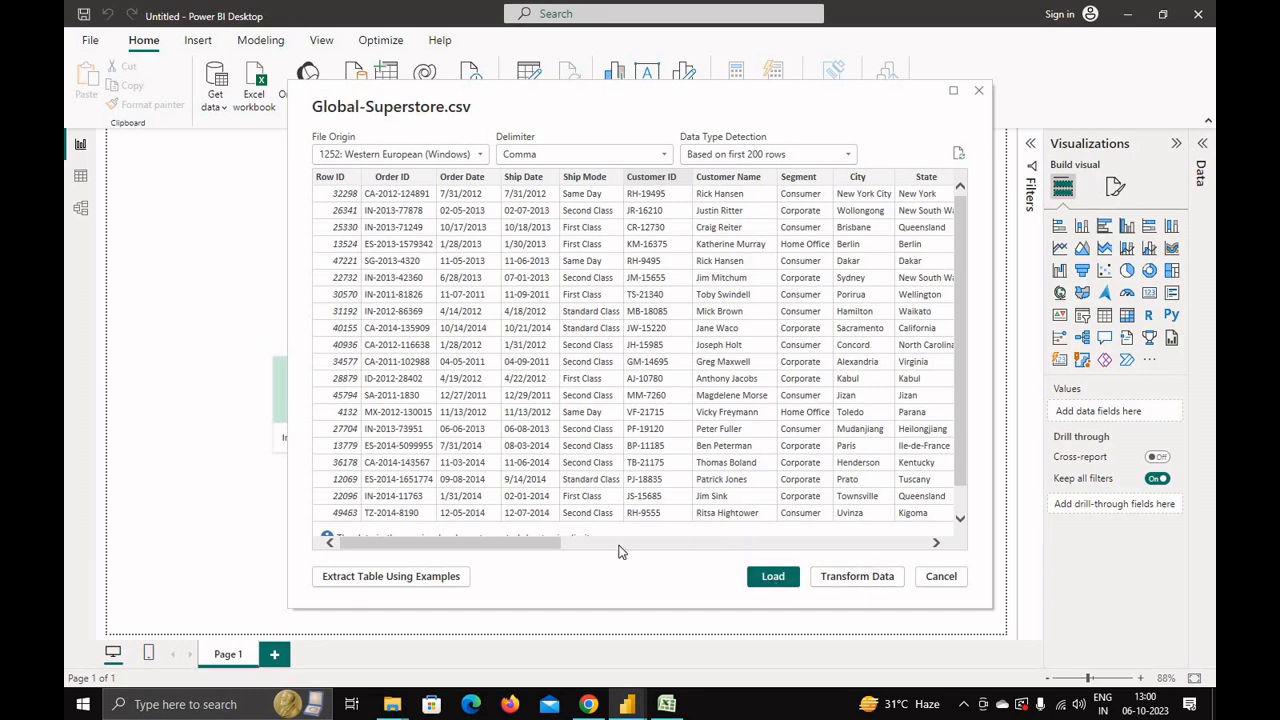
{"action": "left_click_drag", "start_coordinate": [512, 543], "coordinate": [552, 537]}
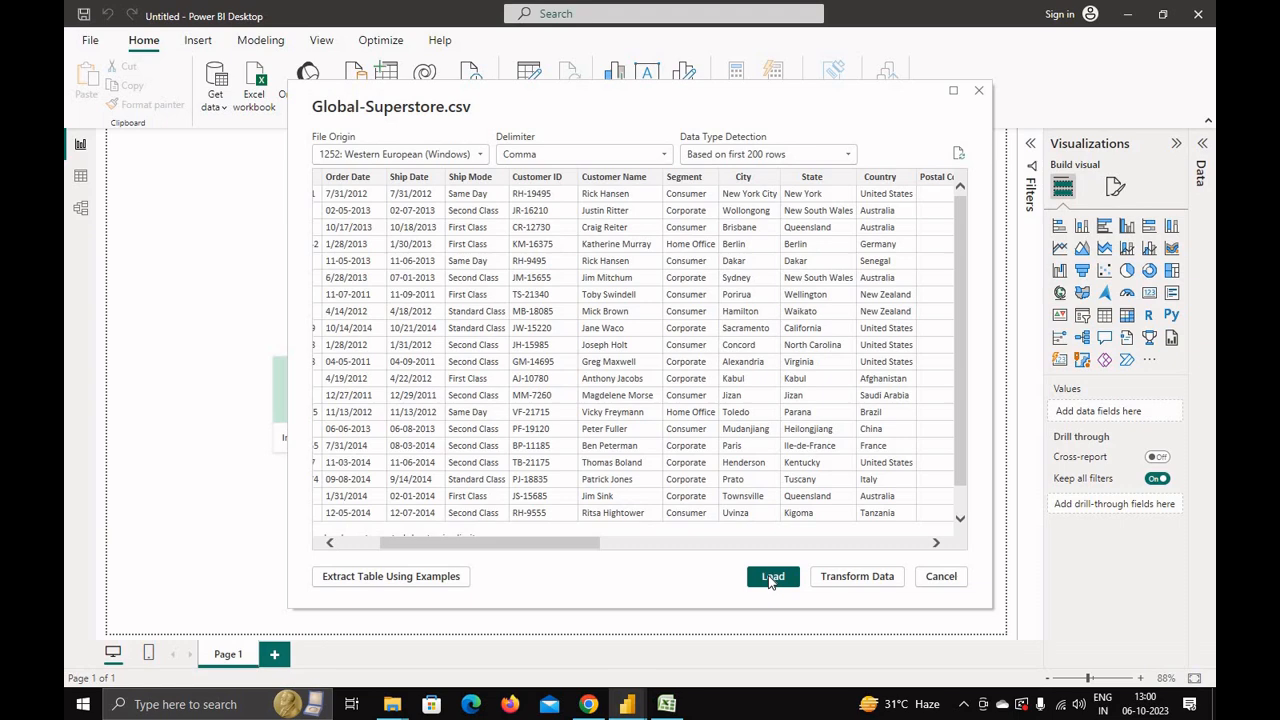
{"action": "left_click", "coordinate": [771, 578]}
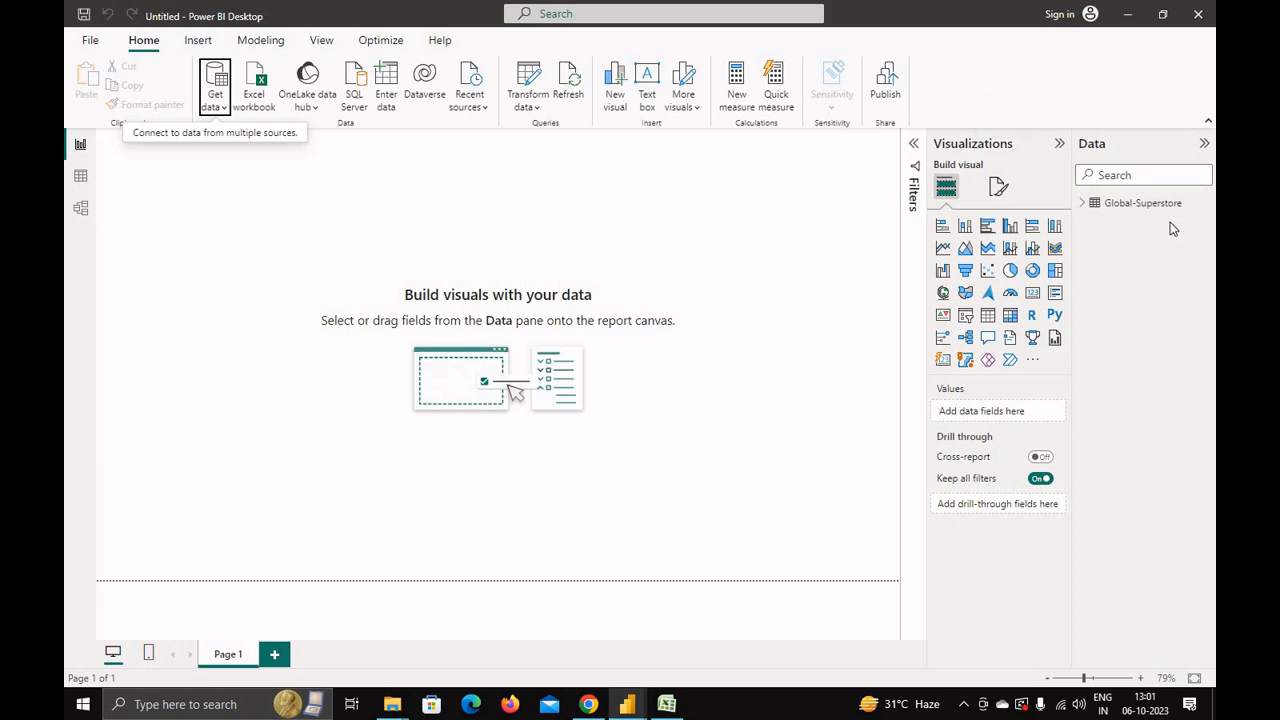
Step: Expand the Global-Superstore table to browse its fields
{"action": "left_click", "coordinate": [1082, 206]}
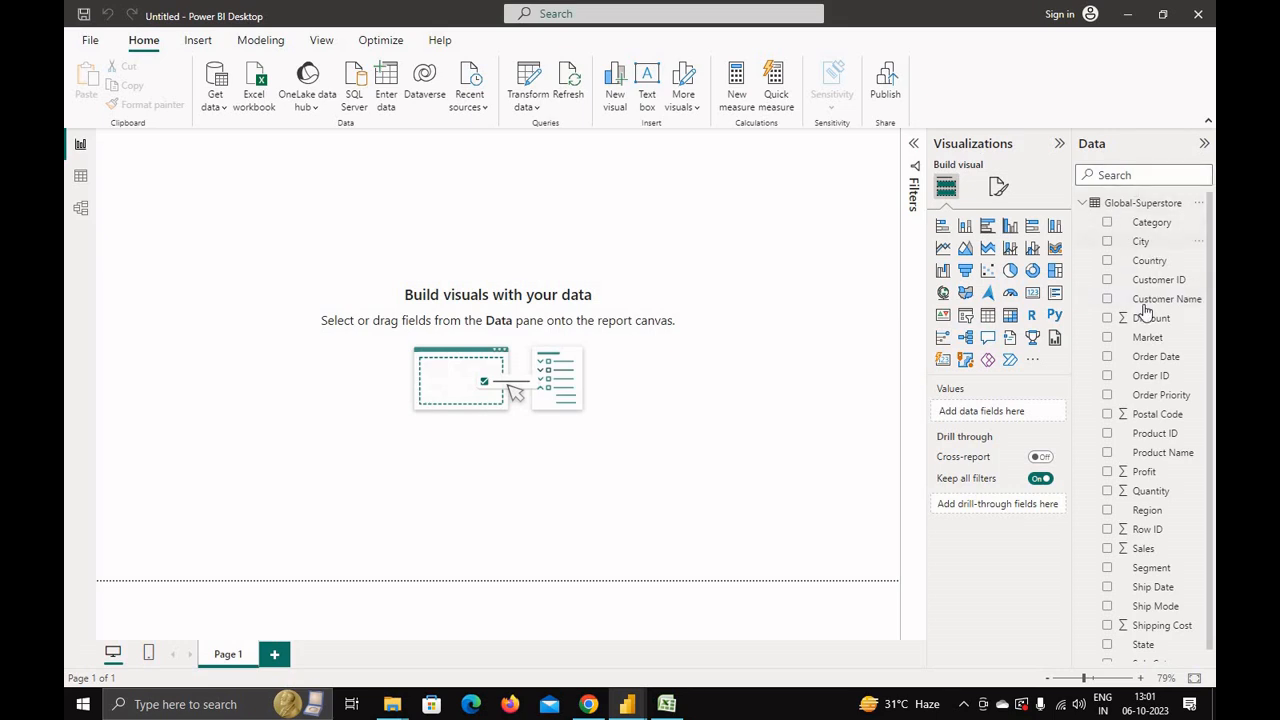
{"action": "scroll", "coordinate": [1165, 485], "scroll_direction": "down", "scroll_amount": 1}
{"action": "scroll", "coordinate": [1165, 485], "scroll_direction": "up", "scroll_amount": 1}
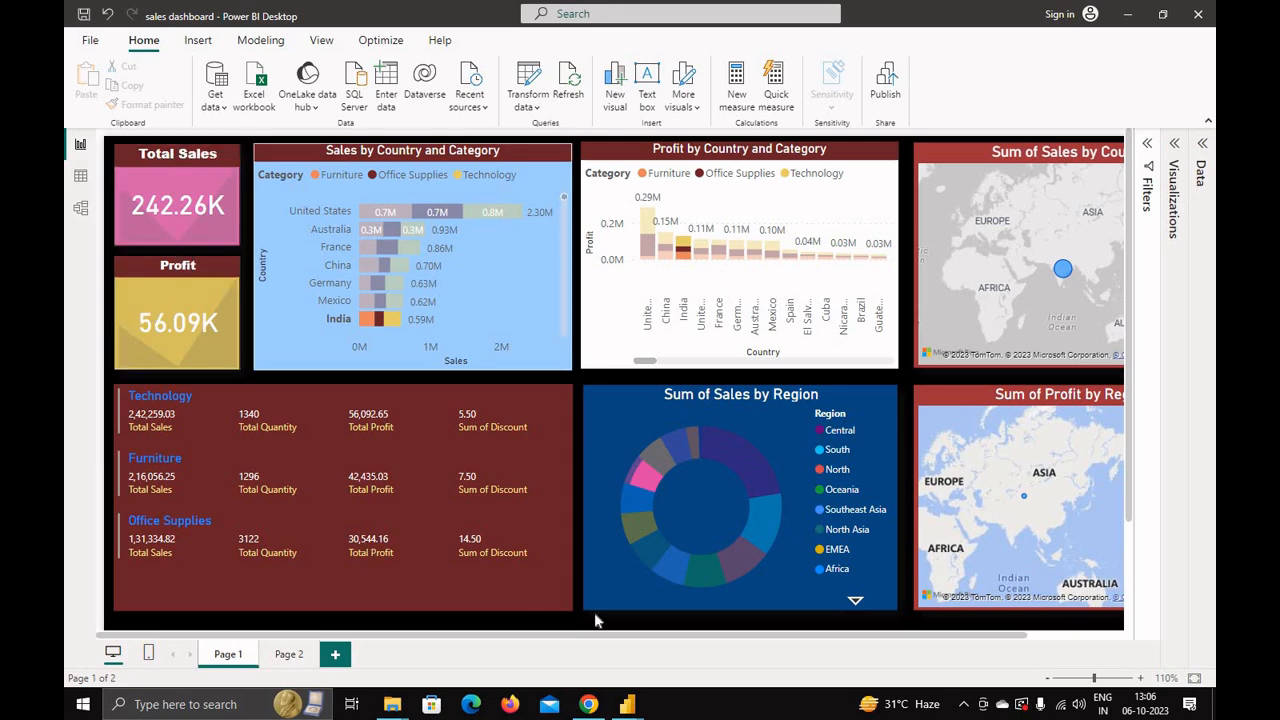
Step: Return to the untitled report and move the new KPI visual into the canvas's top-left corner
{"action": "mouse_move", "coordinate": [627, 704]}
{"action": "left_click", "coordinate": [519, 630]}
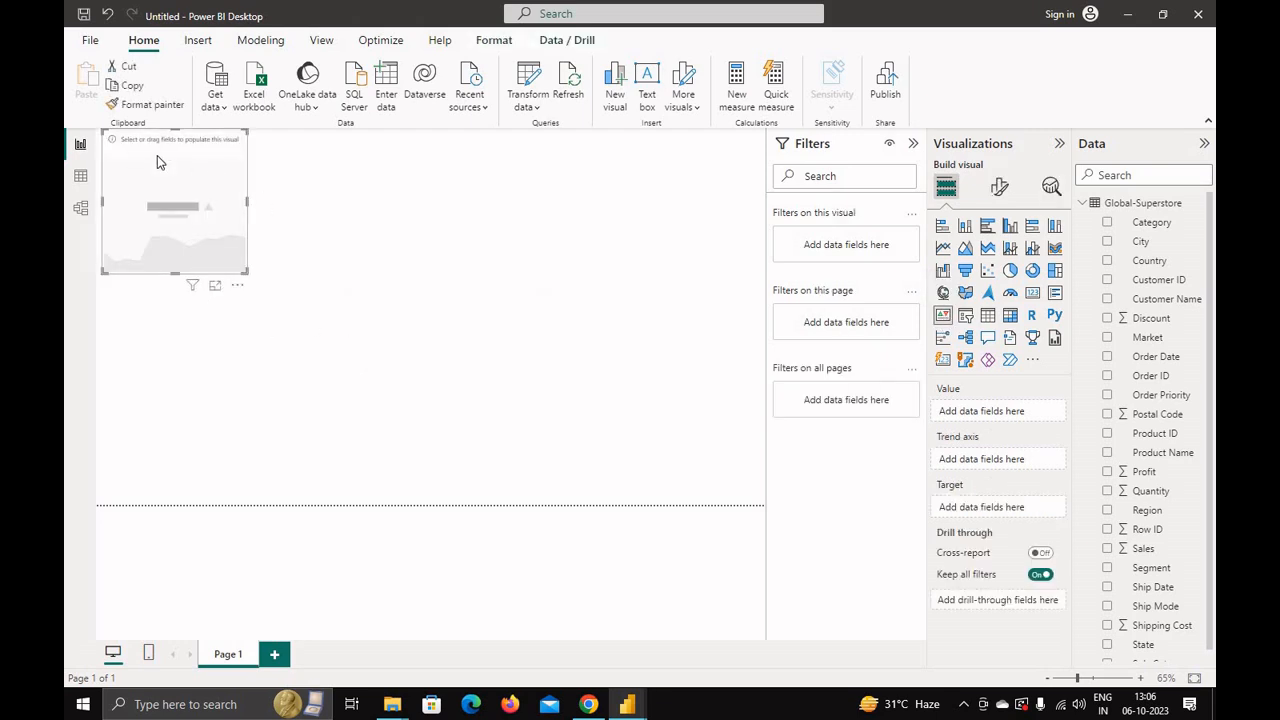
{"action": "left_click_drag", "start_coordinate": [141, 172], "coordinate": [137, 159]}
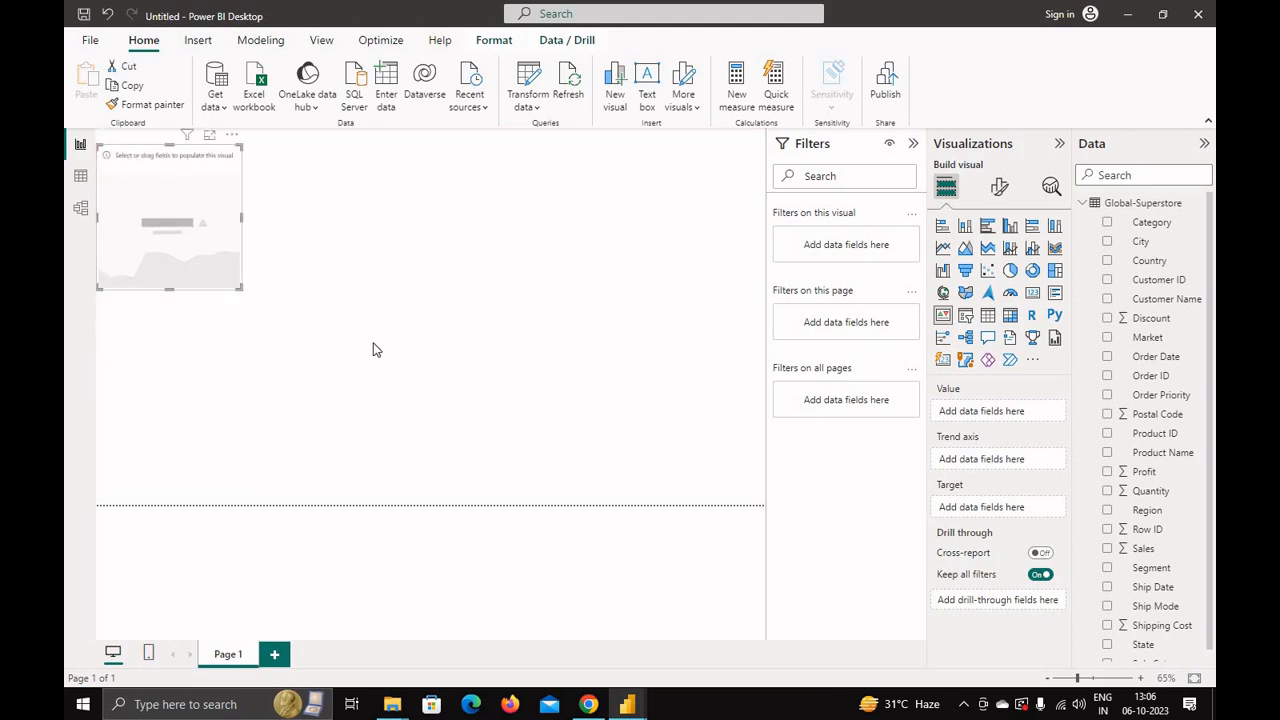
{"action": "scroll", "coordinate": [447, 460], "scroll_direction": "up", "scroll_amount": 2}
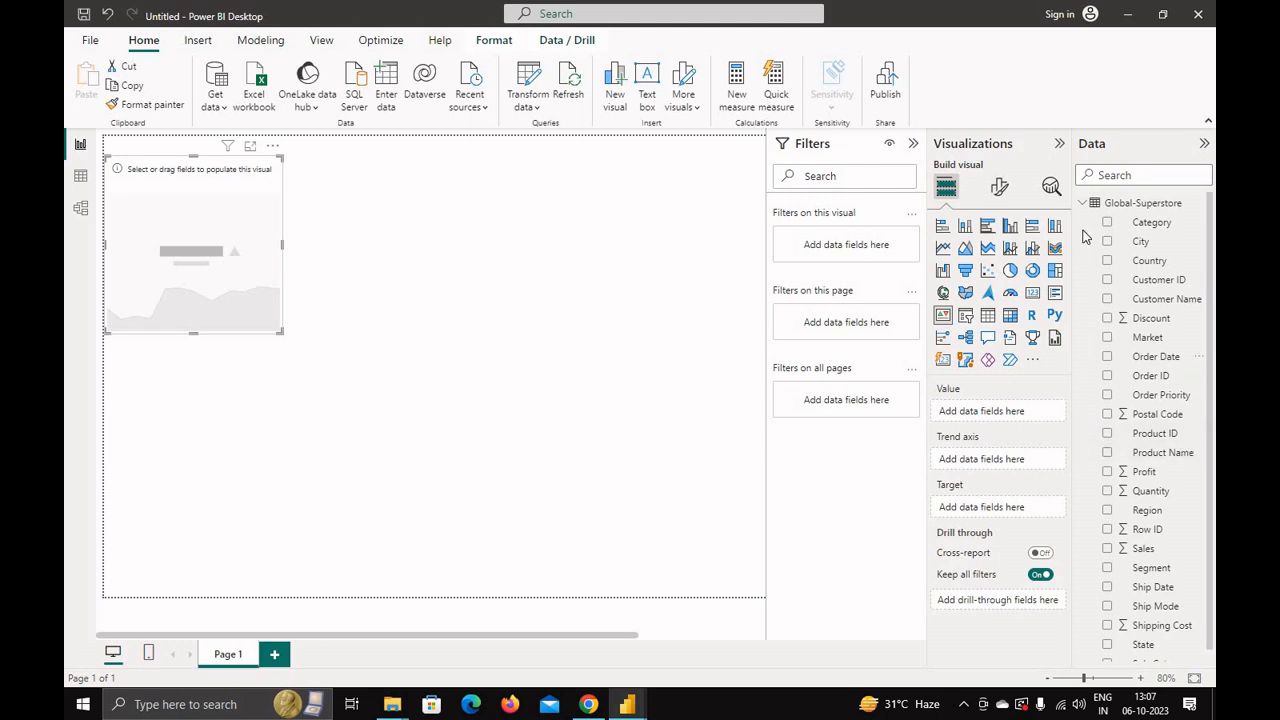
{"action": "left_click", "coordinate": [913, 144]}
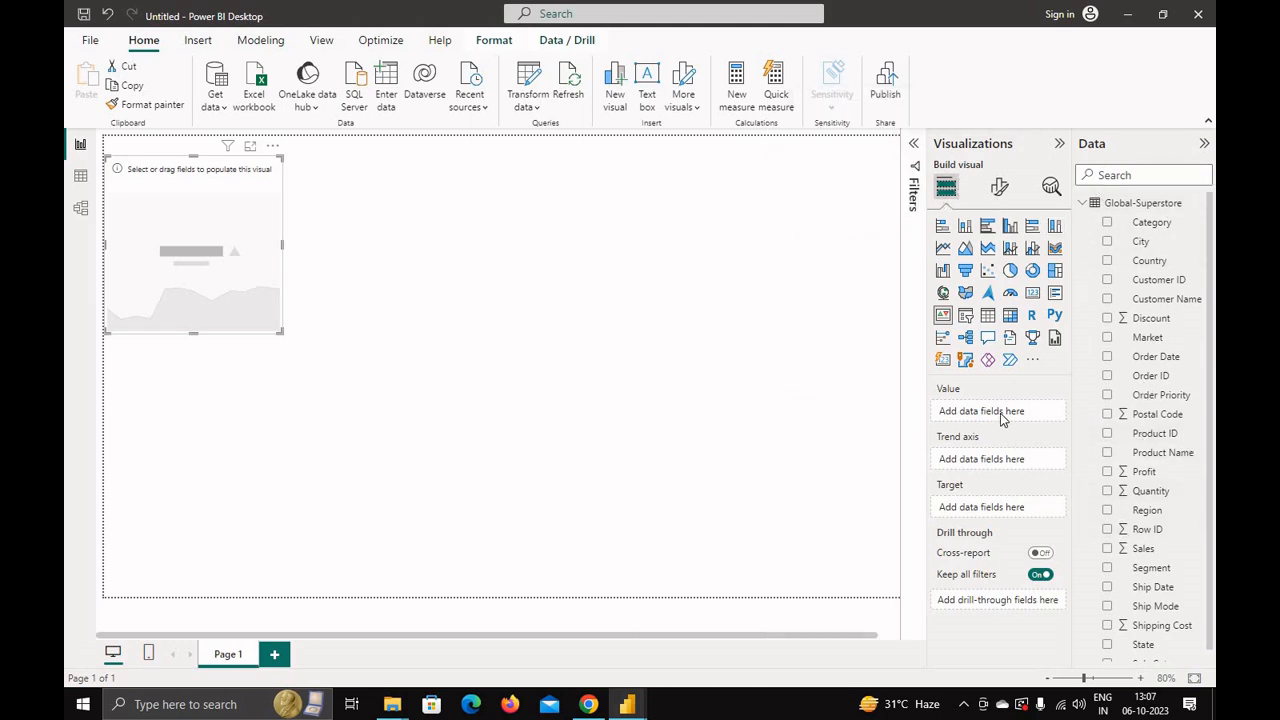
Step: Add Sales as the KPI value and Category as its trend axis
{"action": "left_click", "coordinate": [1107, 549]}
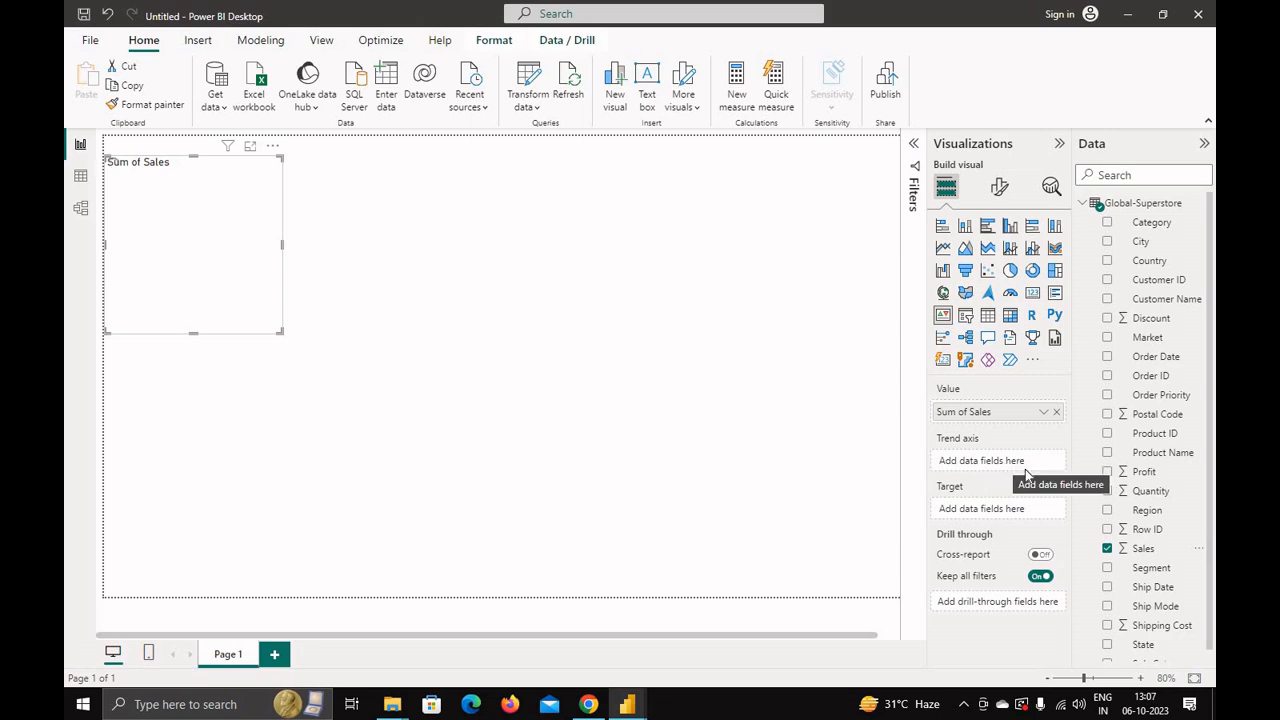
{"action": "left_click", "coordinate": [1107, 224]}
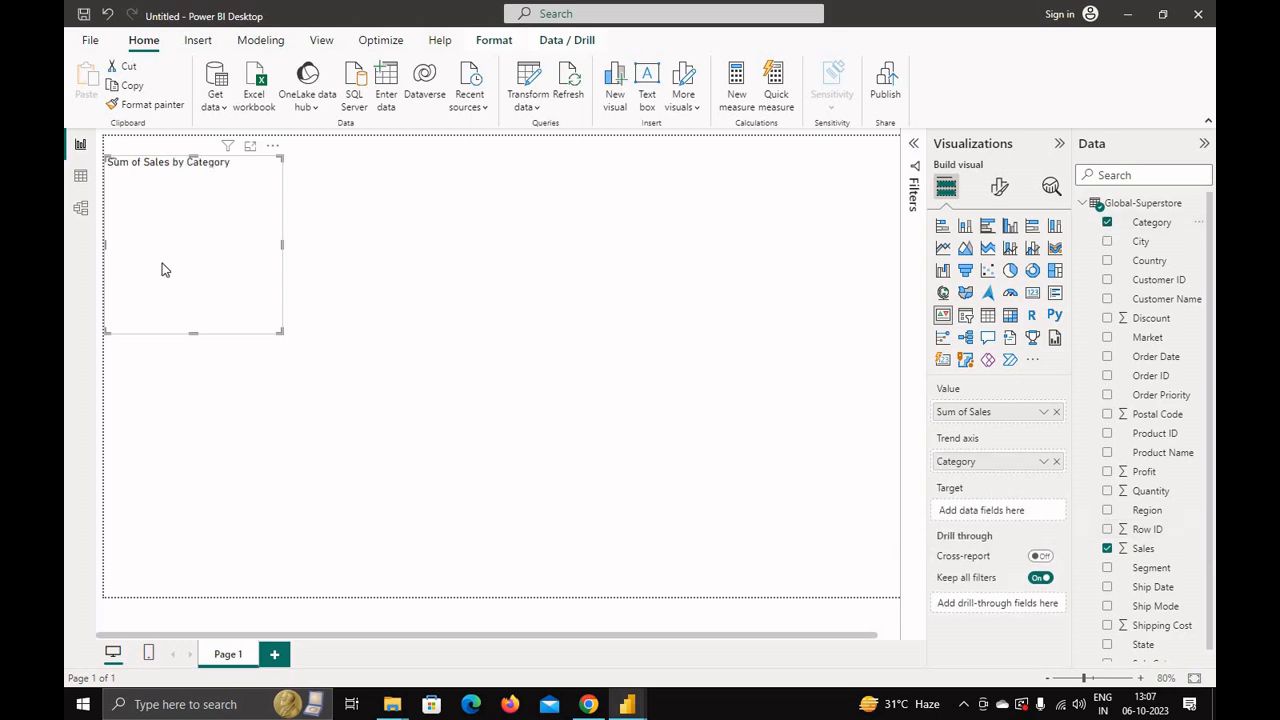
{"action": "mouse_move", "coordinate": [166, 170]}
{"action": "left_mouse_down"}
{"action": "mouse_move", "coordinate": [162, 156]}
{"action": "mouse_move", "coordinate": [166, 170]}
{"action": "left_mouse_up"}
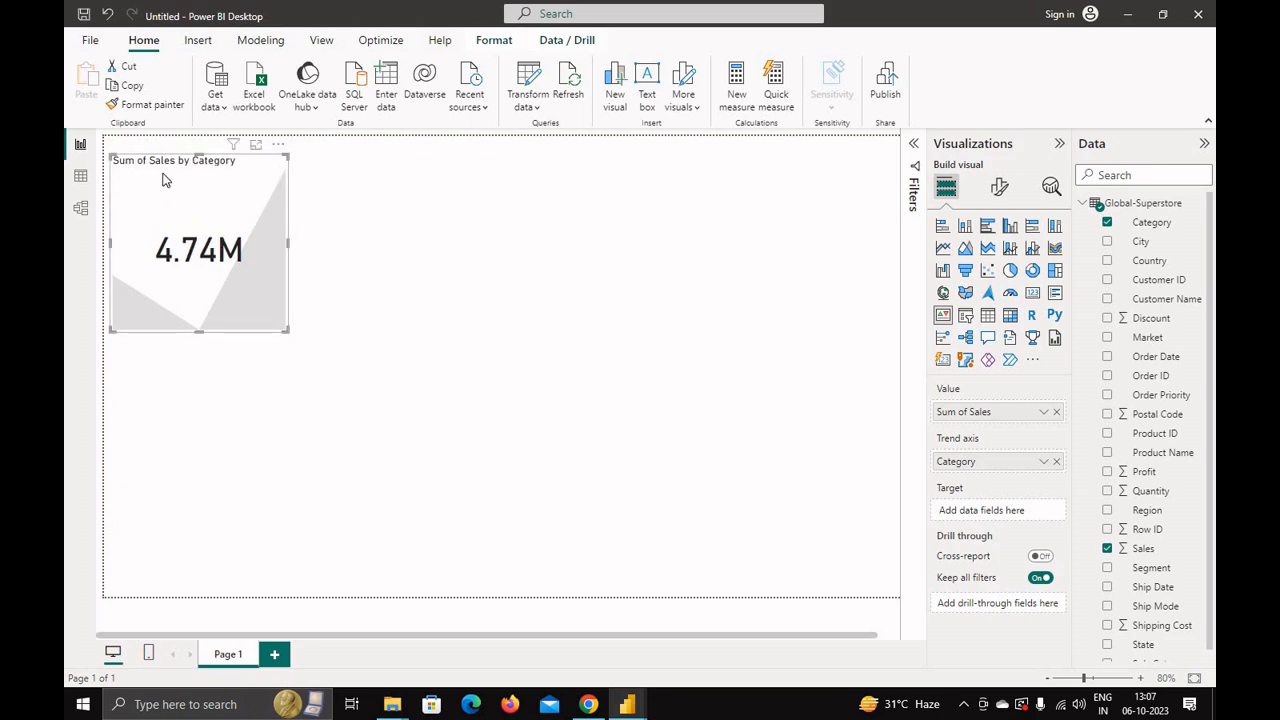
Step: Rename the KPI visual's title to Total Sales in its general format settings
{"action": "left_click", "coordinate": [1000, 189]}
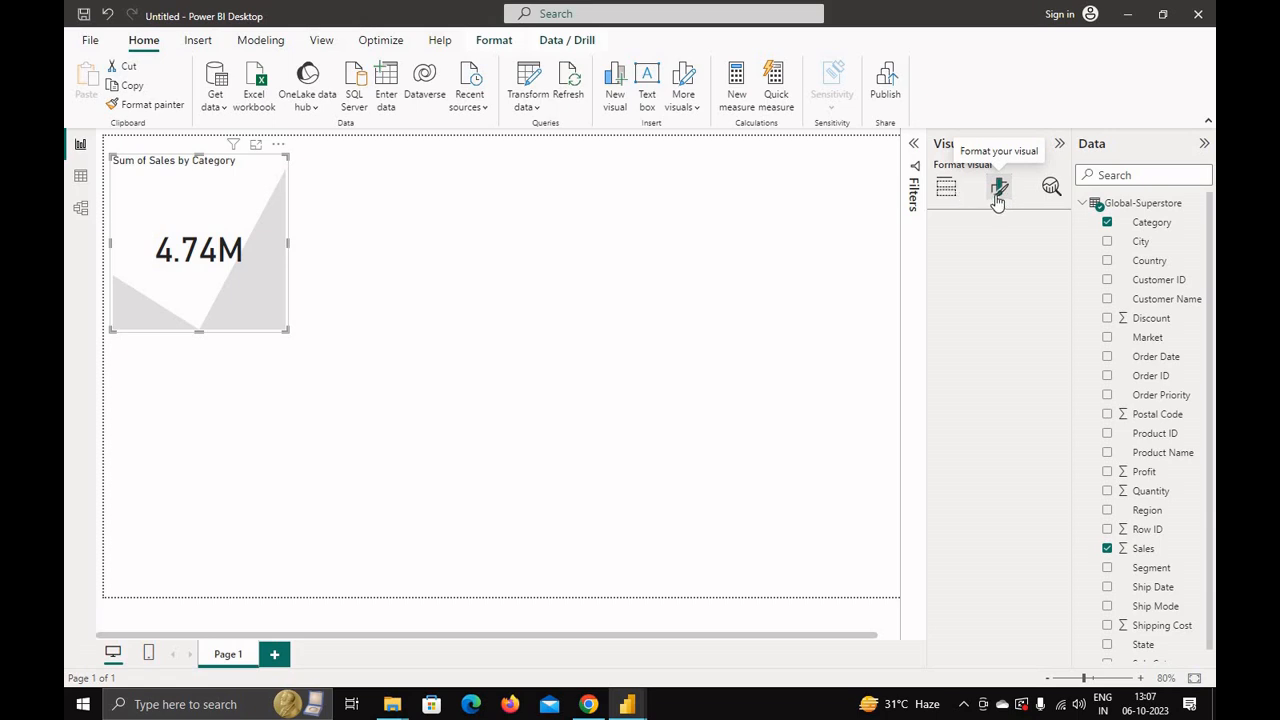
{"action": "left_click", "coordinate": [998, 201]}
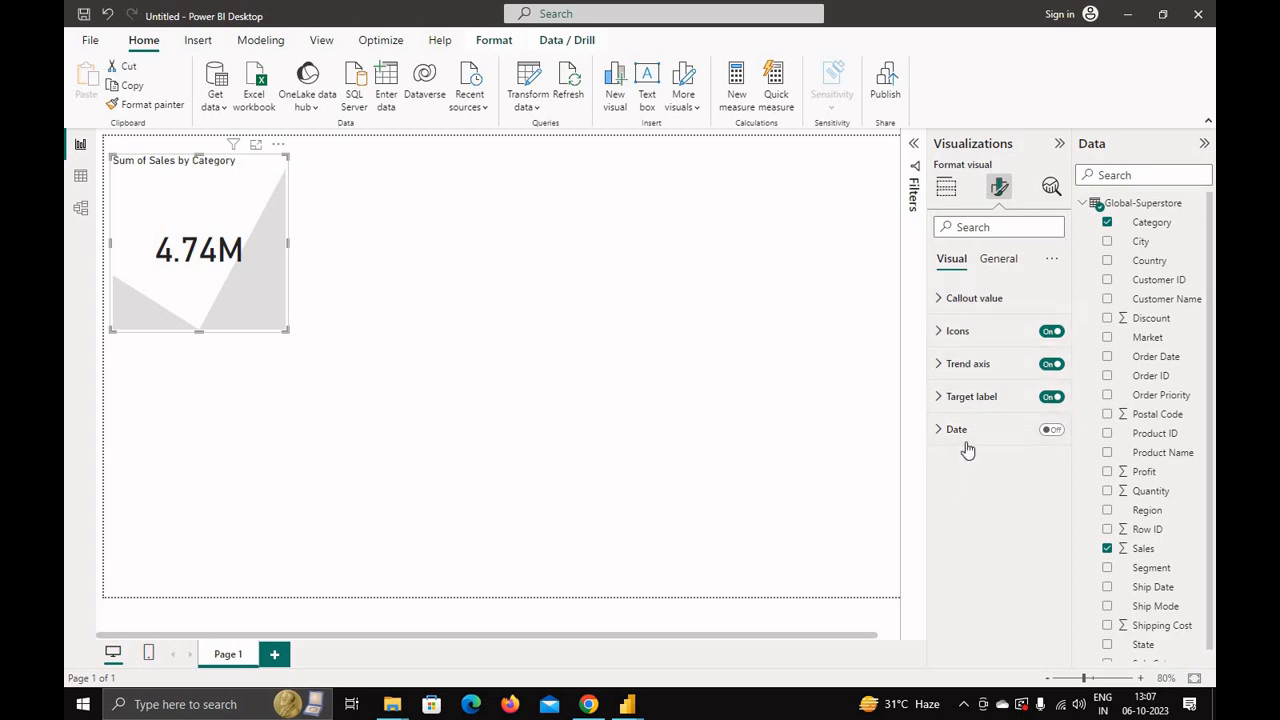
{"action": "left_click", "coordinate": [998, 259]}
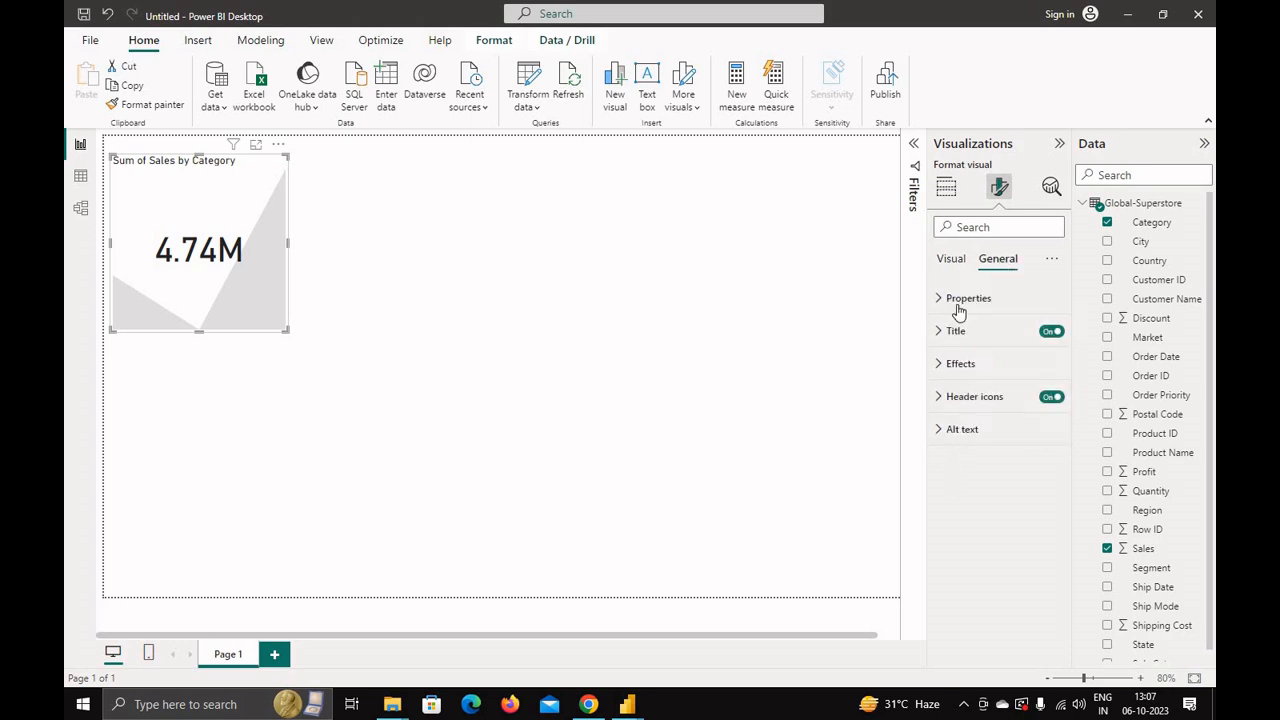
{"action": "left_click", "coordinate": [943, 333]}
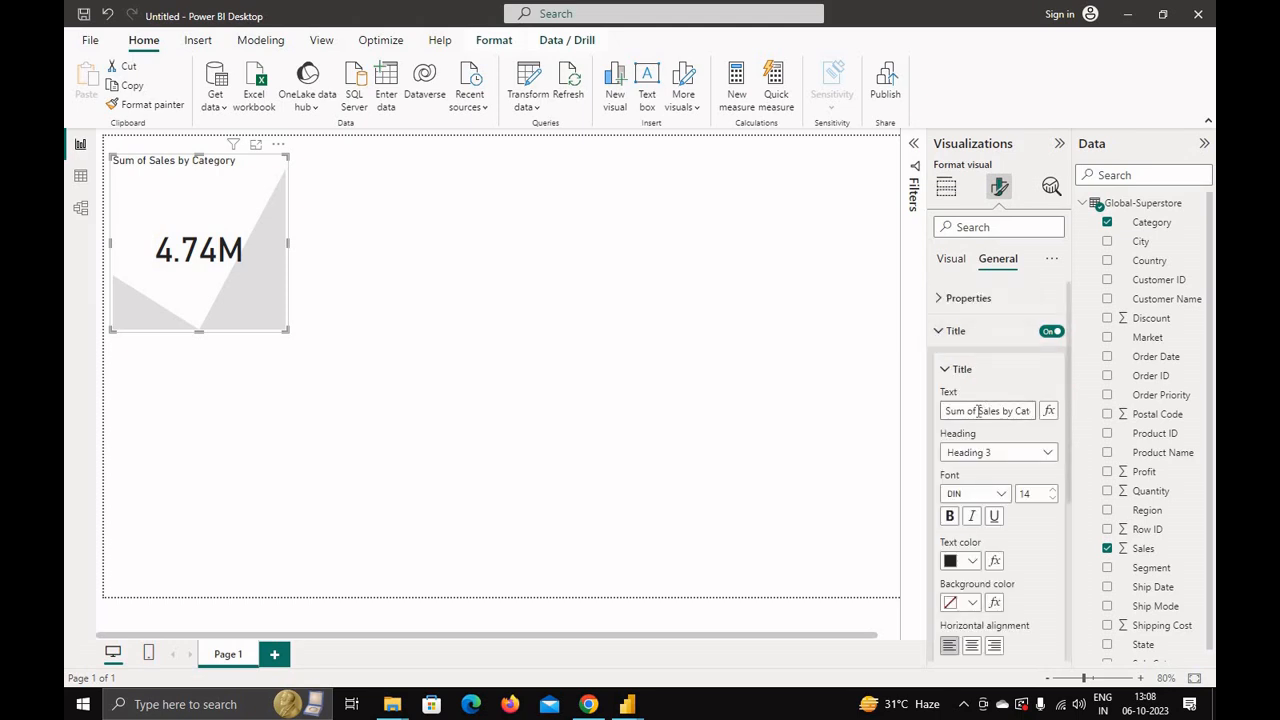
{"action": "left_click_drag", "start_coordinate": [979, 411], "coordinate": [935, 418]}
{"action": "key", "text": "BackSpace"}
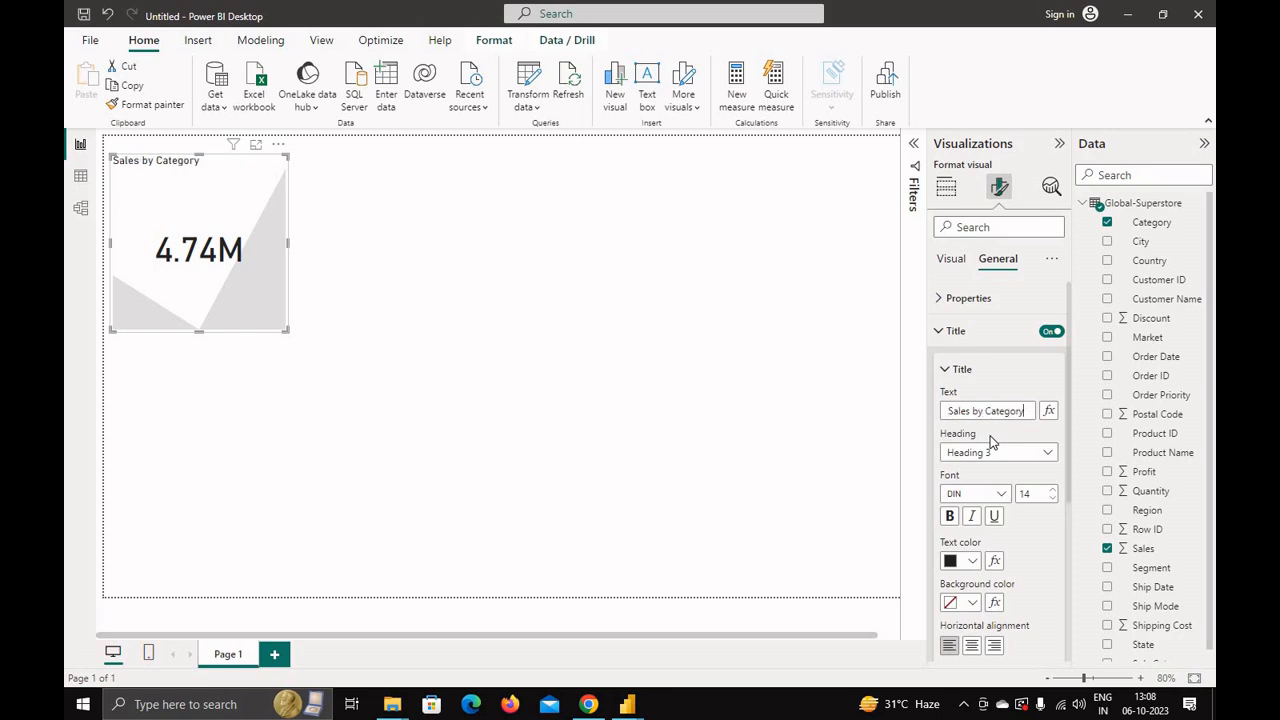
{"action": "key", "text": "BackSpace"}
{"action": "key", "text": "BackSpace"}
{"action": "key", "text": "BackSpace"}
{"action": "key", "text": "BackSpace"}
{"action": "key", "text": "BackSpace"}
{"action": "key", "text": "BackSpace"}
{"action": "key", "text": "BackSpace"}
{"action": "key", "text": "BackSpace"}
{"action": "key", "text": "BackSpace"}
{"action": "key", "text": "BackSpace"}
{"action": "key", "text": "BackSpace"}
{"action": "key", "text": "BackSpace"}
{"action": "key", "text": "BackSpace"}
{"action": "key", "text": "BackSpace"}
{"action": "key", "text": "BackSpace"}
{"action": "key", "text": "BackSpace"}
{"action": "key", "text": "BackSpace"}
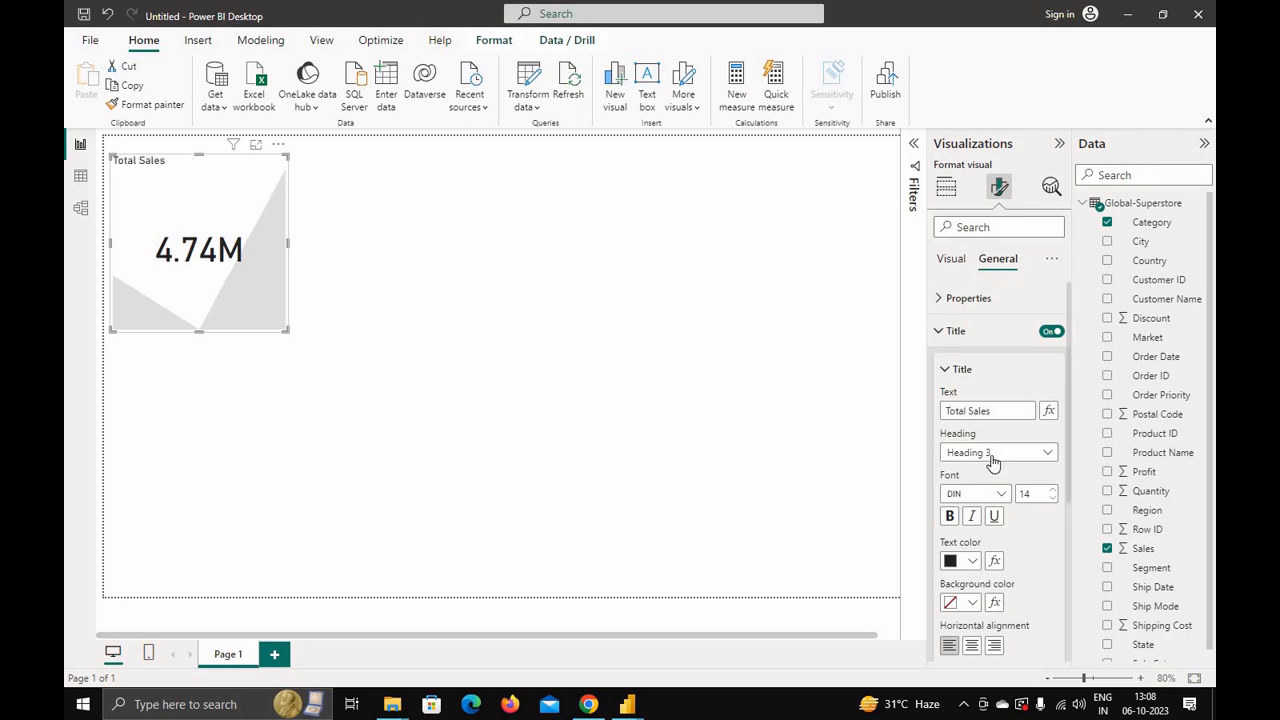
Step: Set the title text colour to dark blue and the title background to orange
{"action": "left_click", "coordinate": [973, 566]}
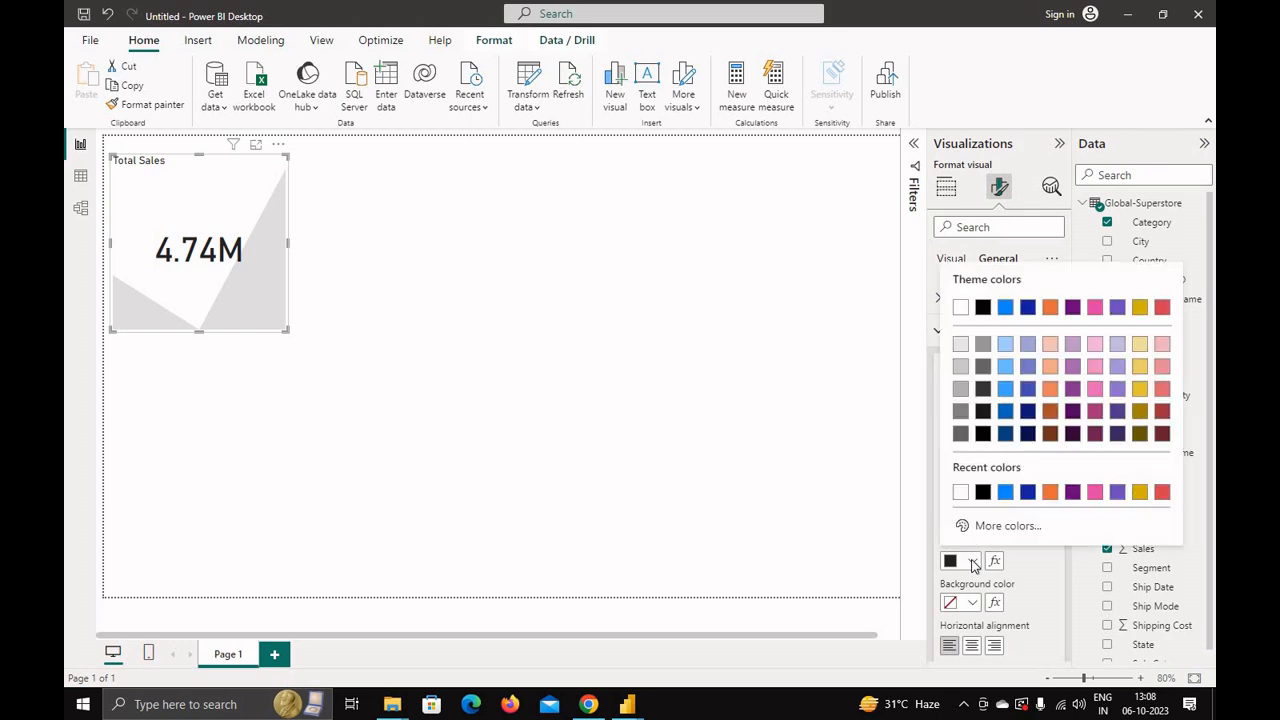
{"action": "left_click", "coordinate": [1027, 493]}
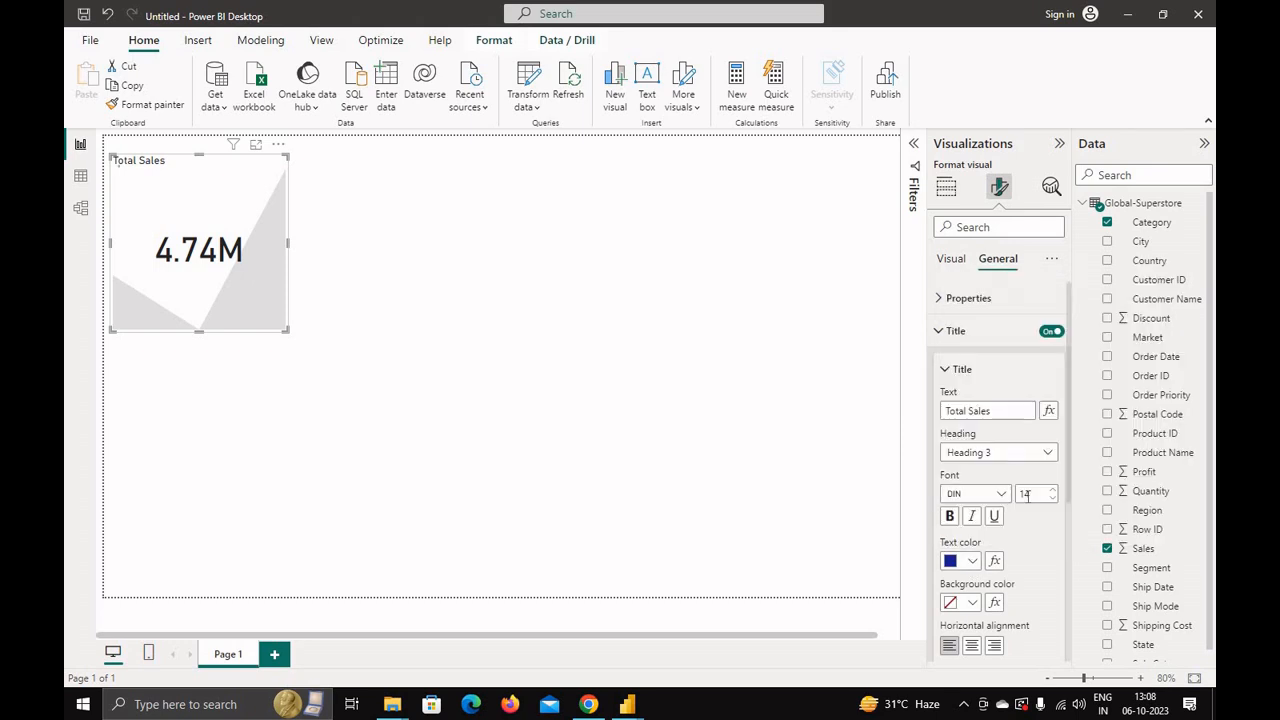
{"action": "left_click", "coordinate": [972, 603]}
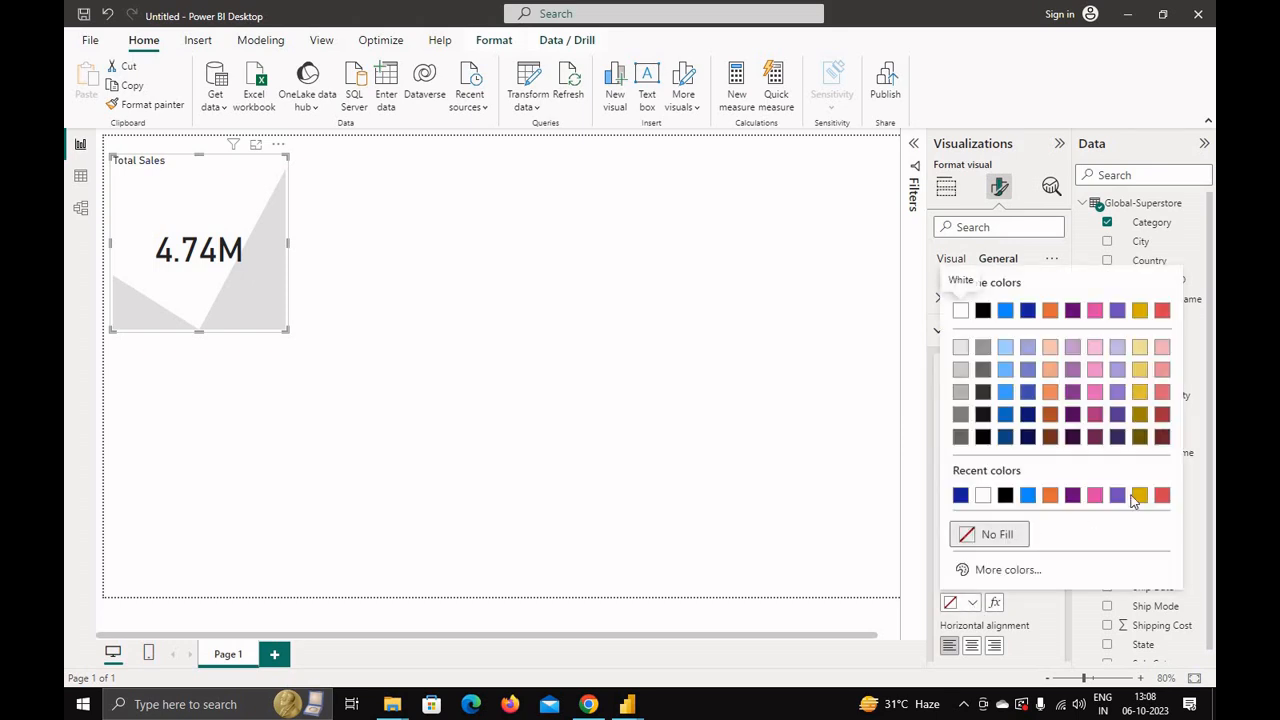
{"action": "left_click", "coordinate": [1050, 496]}
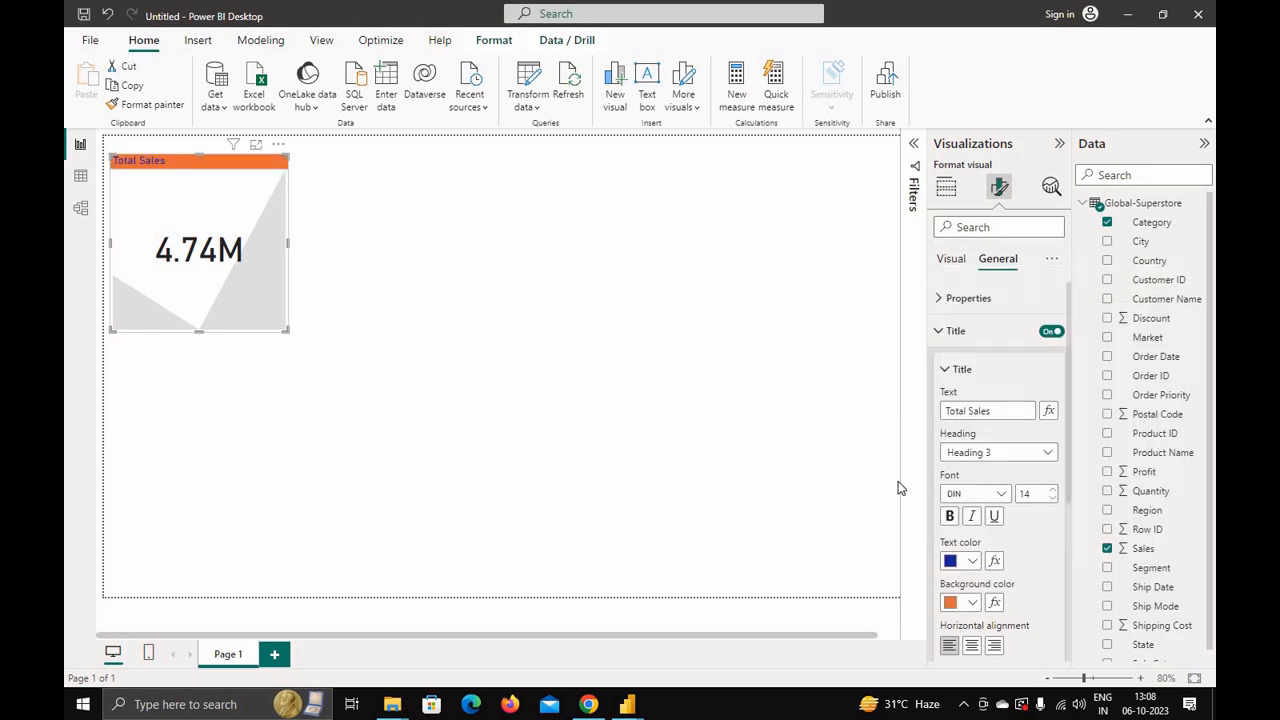
Step: Center the title and increase its font size to 23
{"action": "left_click", "coordinate": [971, 646]}
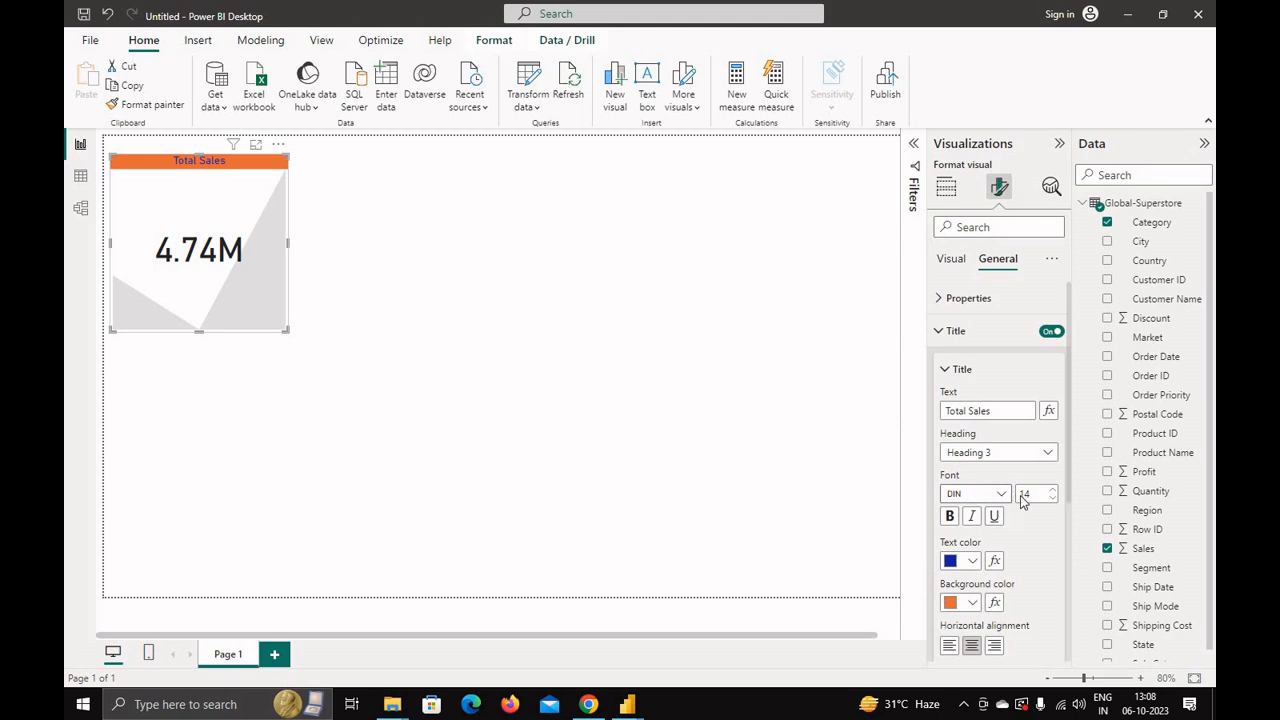
{"action": "left_click", "coordinate": [1052, 490]}
{"action": "left_click", "coordinate": [1052, 490]}
{"action": "left_click", "coordinate": [1052, 490]}
{"action": "left_click", "coordinate": [1052, 490]}
{"action": "left_click", "coordinate": [1052, 490]}
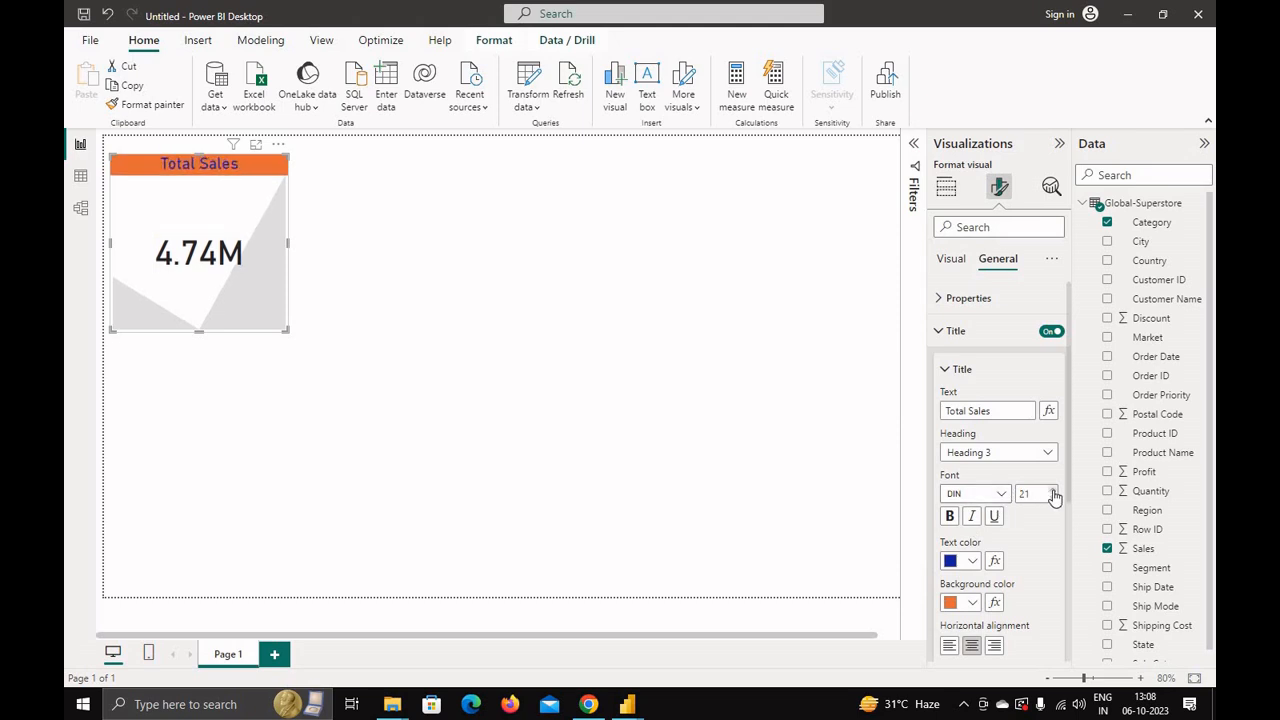
{"action": "left_click", "coordinate": [1052, 490]}
{"action": "left_click", "coordinate": [1052, 490]}
{"action": "left_click", "coordinate": [1052, 490]}
{"action": "left_click", "coordinate": [1052, 490]}
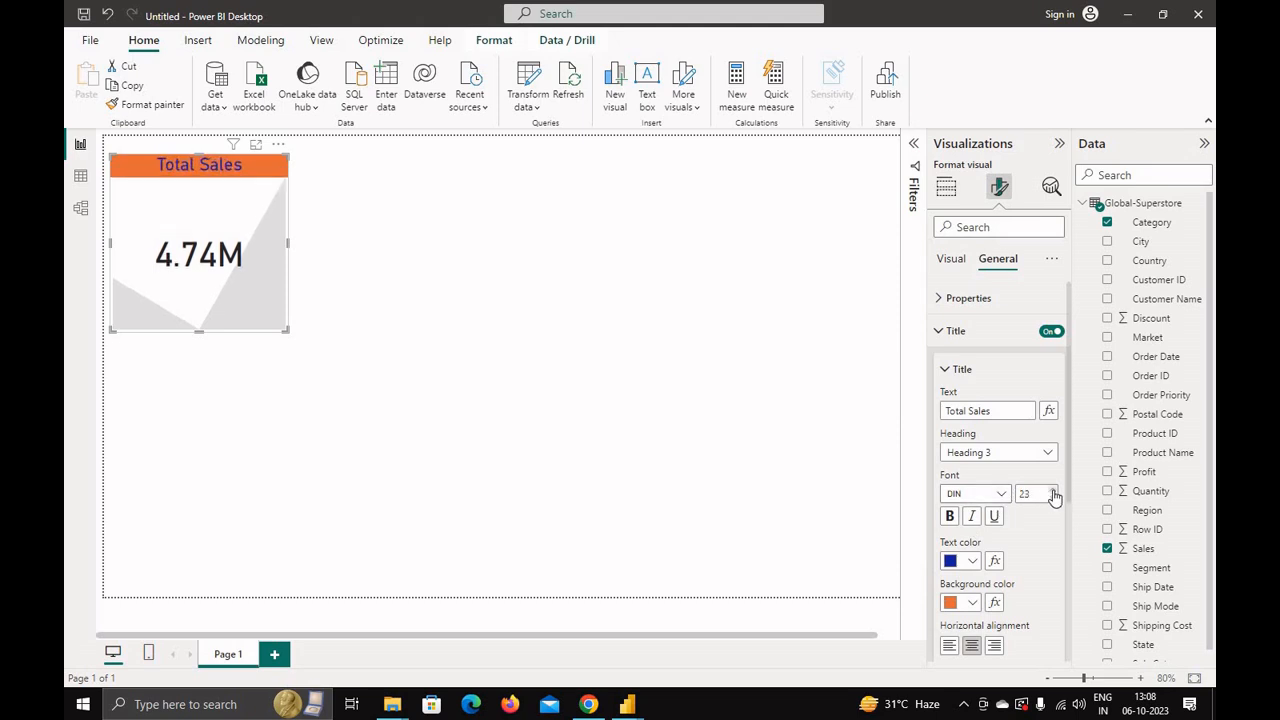
{"action": "left_click", "coordinate": [947, 370]}
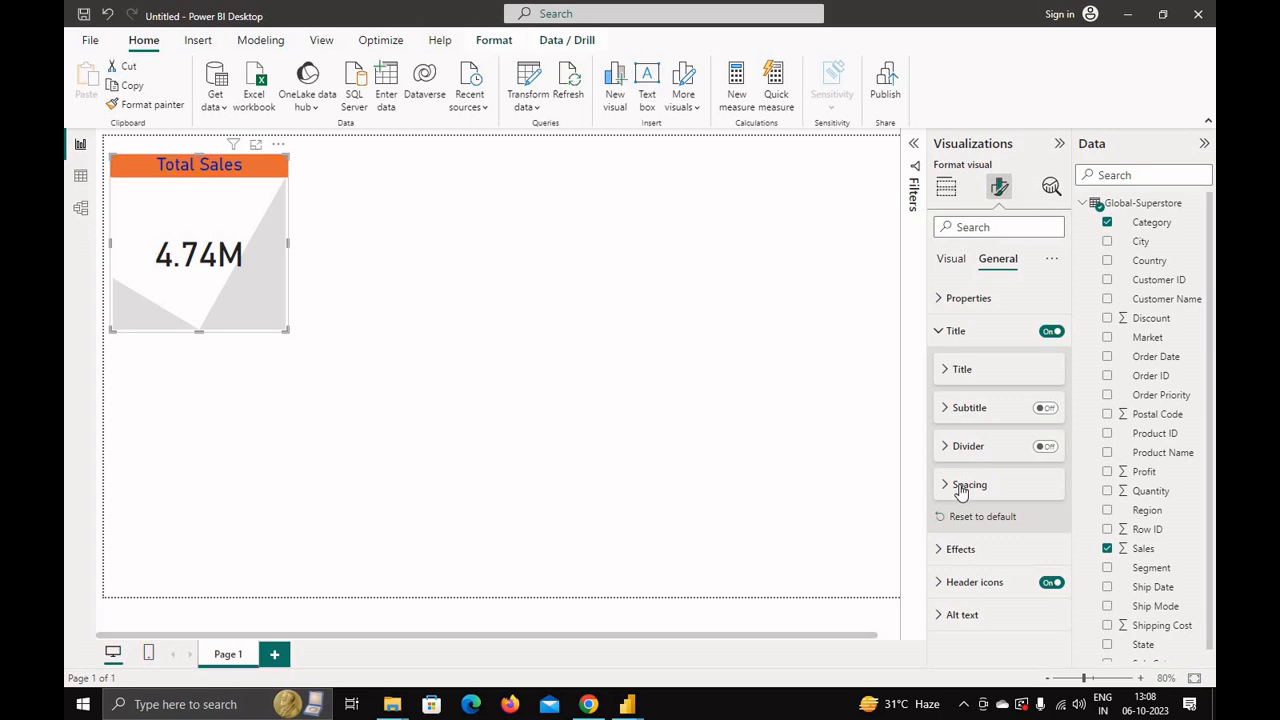
Step: Set the Total Sales KPI's background colour to gold and turn on its visual border and shadow
{"action": "left_click", "coordinate": [942, 334]}
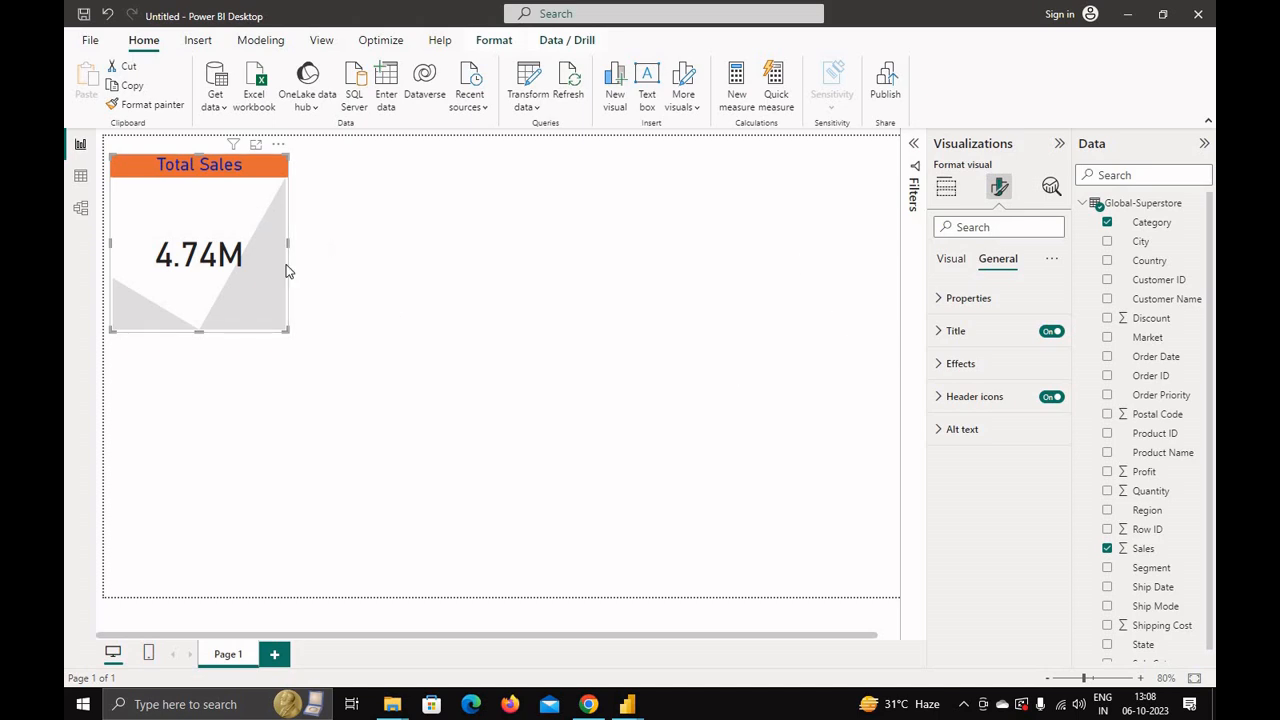
{"action": "left_click", "coordinate": [940, 365]}
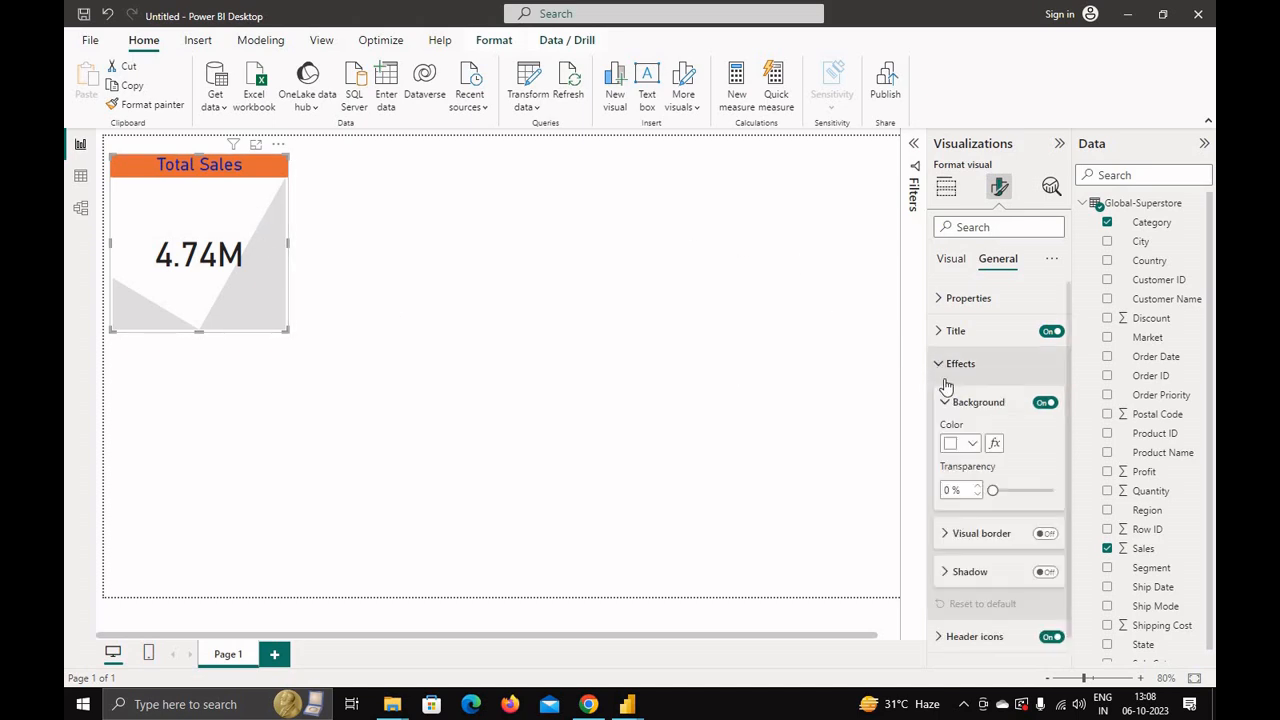
{"action": "left_click", "coordinate": [972, 445]}
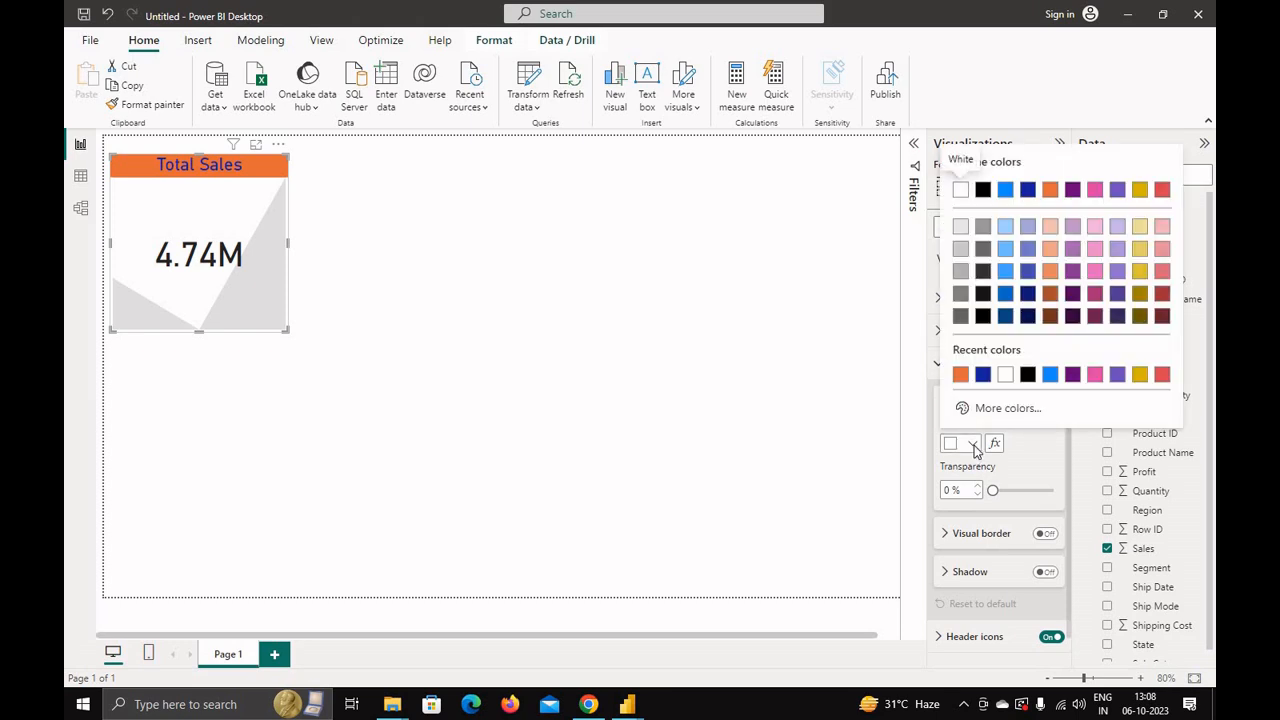
{"action": "left_click", "coordinate": [983, 375]}
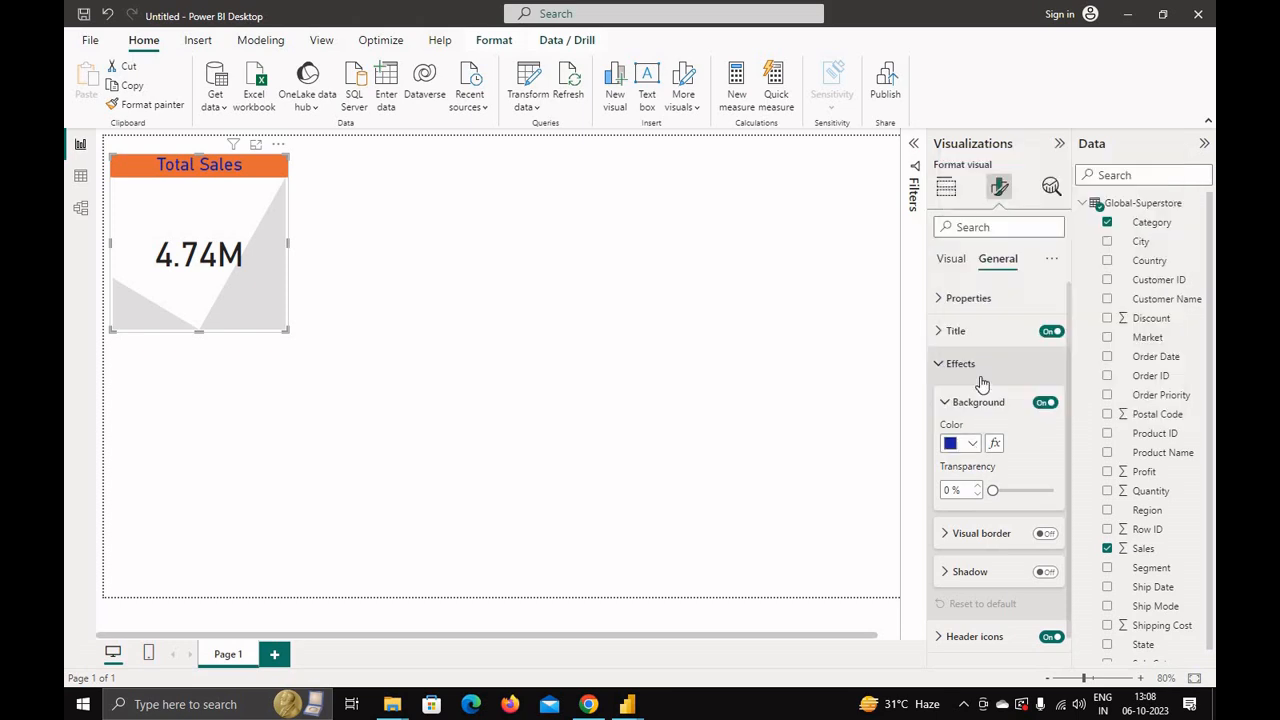
{"action": "left_click", "coordinate": [975, 446]}
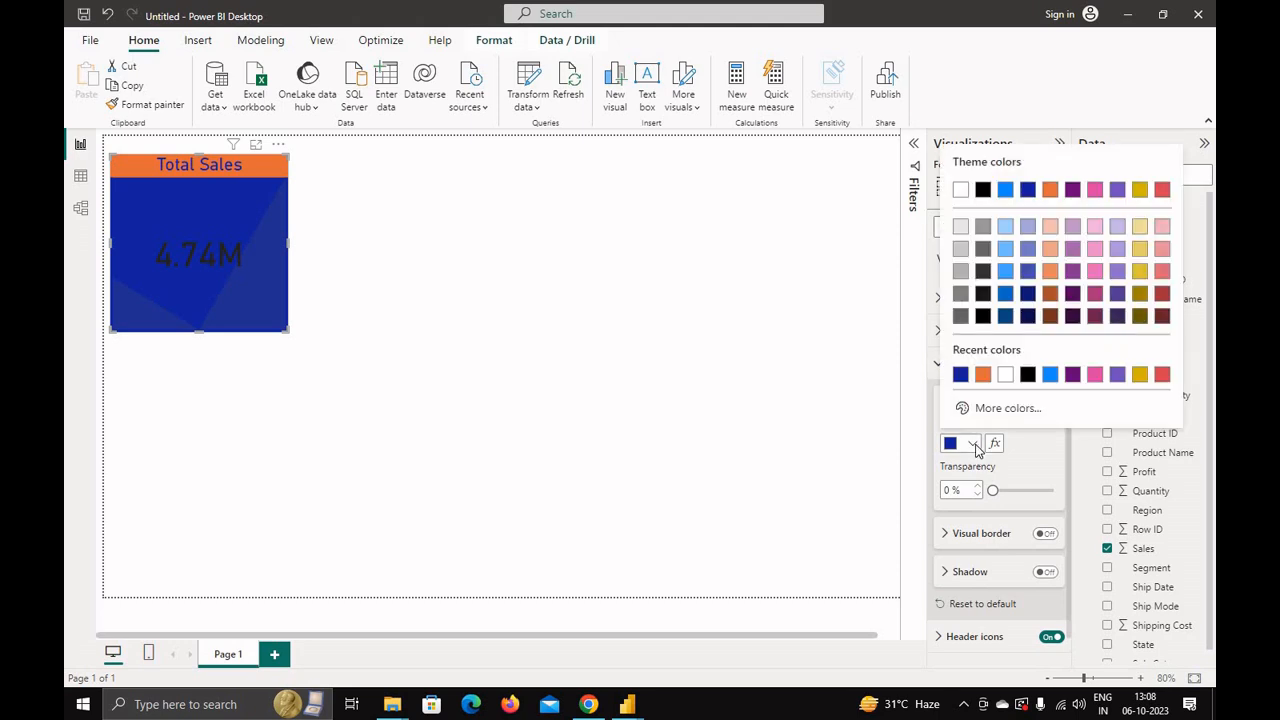
{"action": "left_click", "coordinate": [1140, 375]}
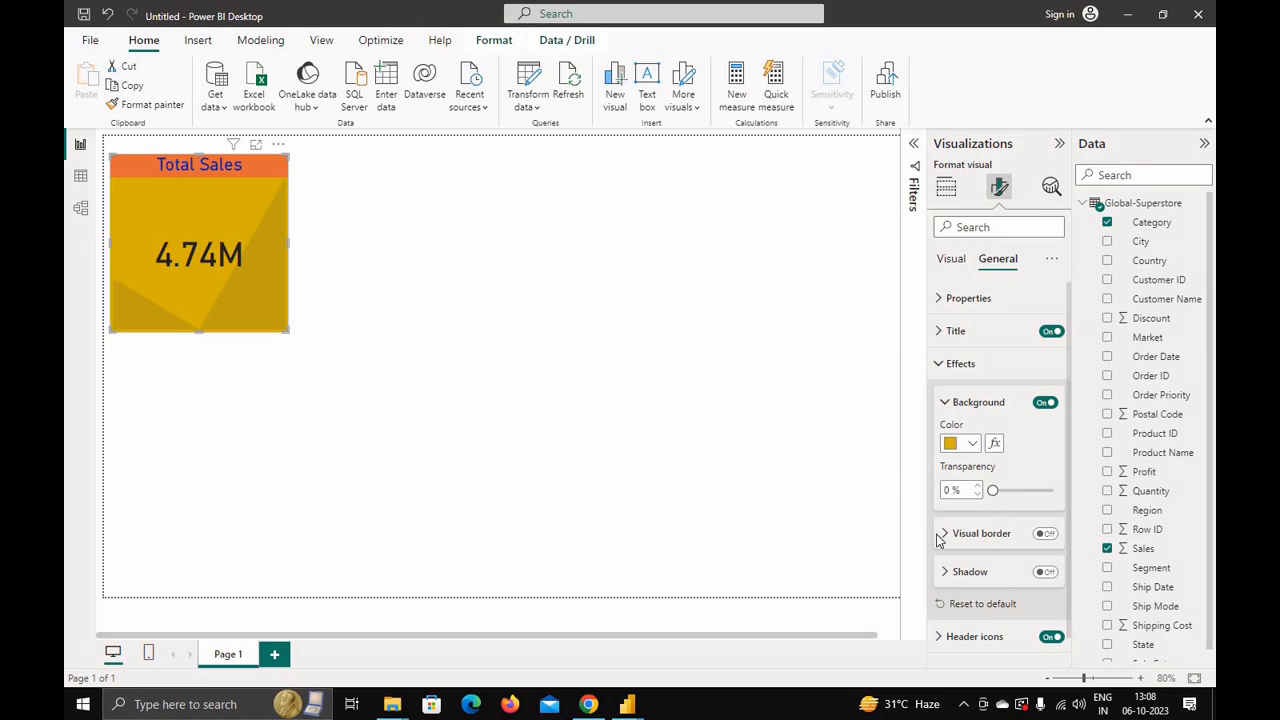
{"action": "left_click", "coordinate": [1046, 535]}
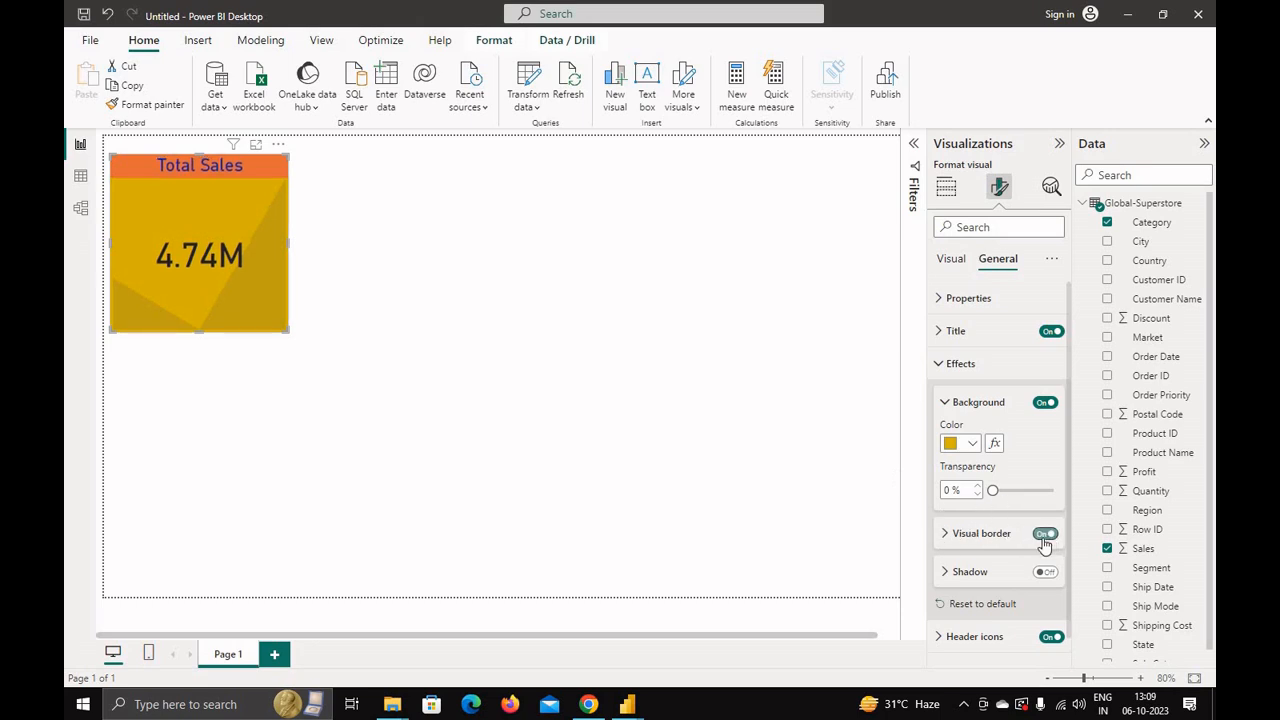
{"action": "left_click", "coordinate": [1044, 572]}
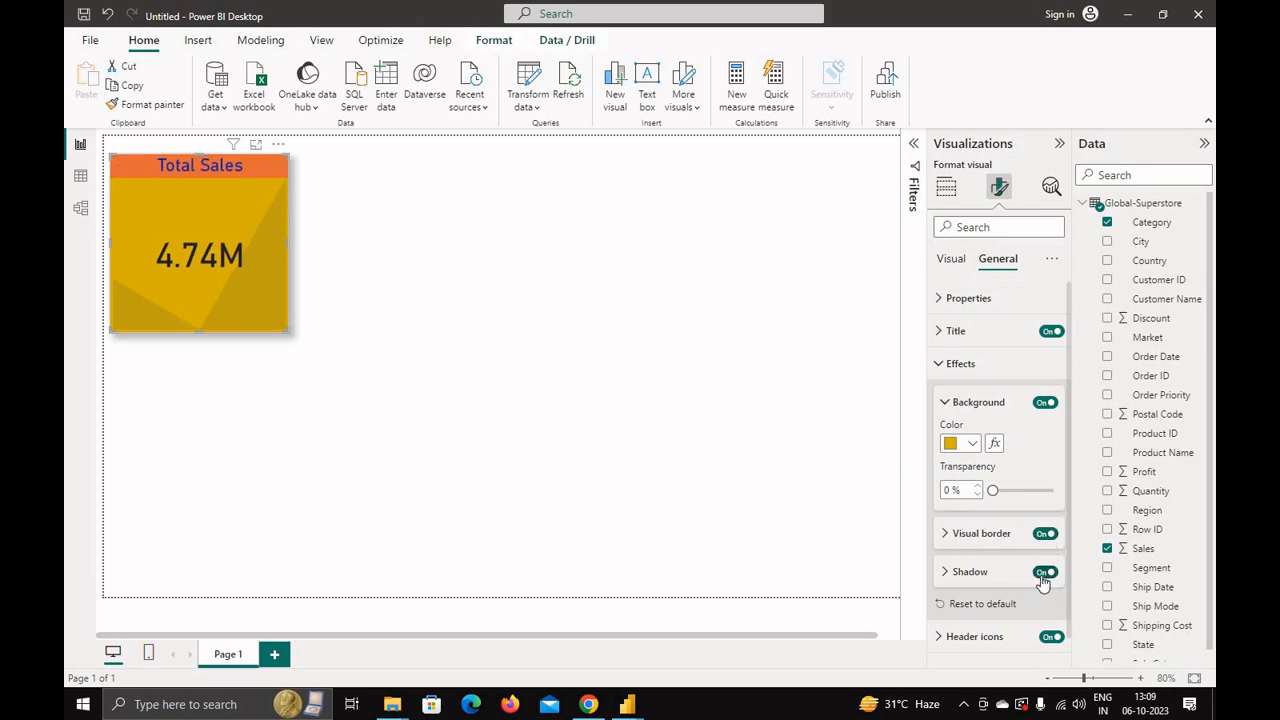
Step: Shrink the Total Sales KPI visual to a smaller box
{"action": "left_click_drag", "start_coordinate": [289, 332], "coordinate": [249, 277]}
{"action": "left_click", "coordinate": [274, 334]}
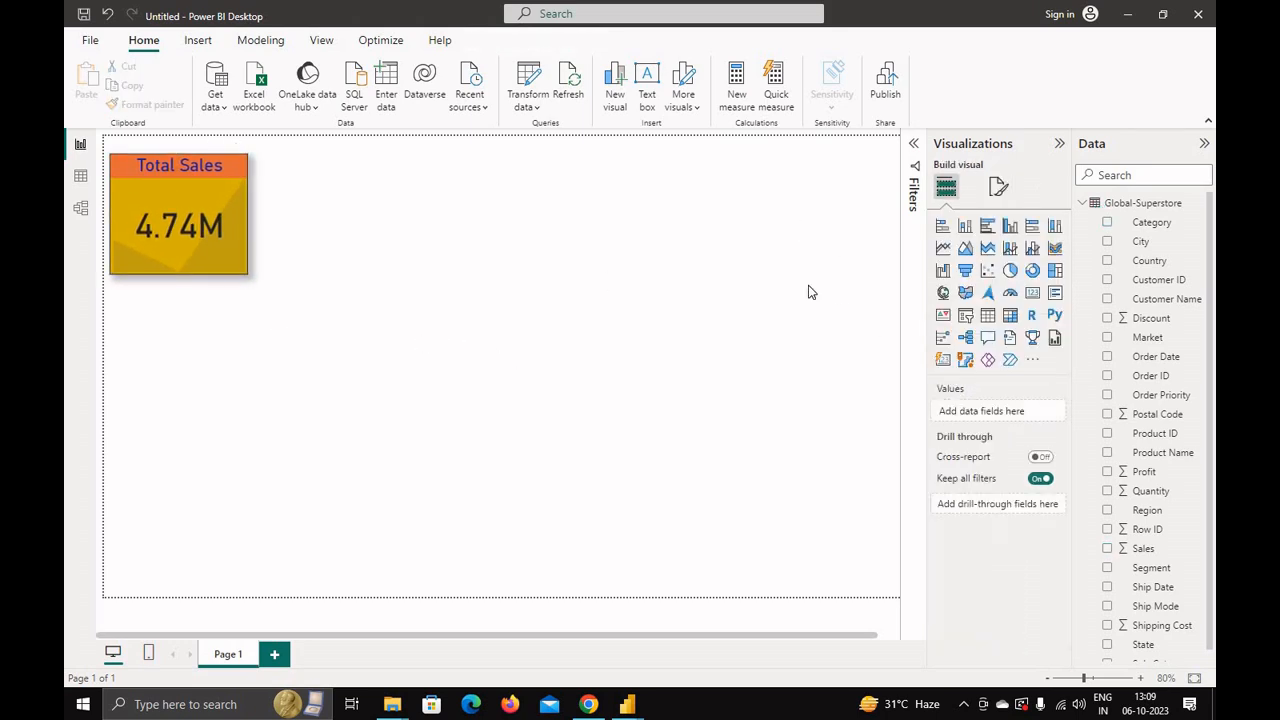
Step: Add a second KPI visual below it with Profit as the value and Category as the trend axis
{"action": "left_click", "coordinate": [943, 318]}
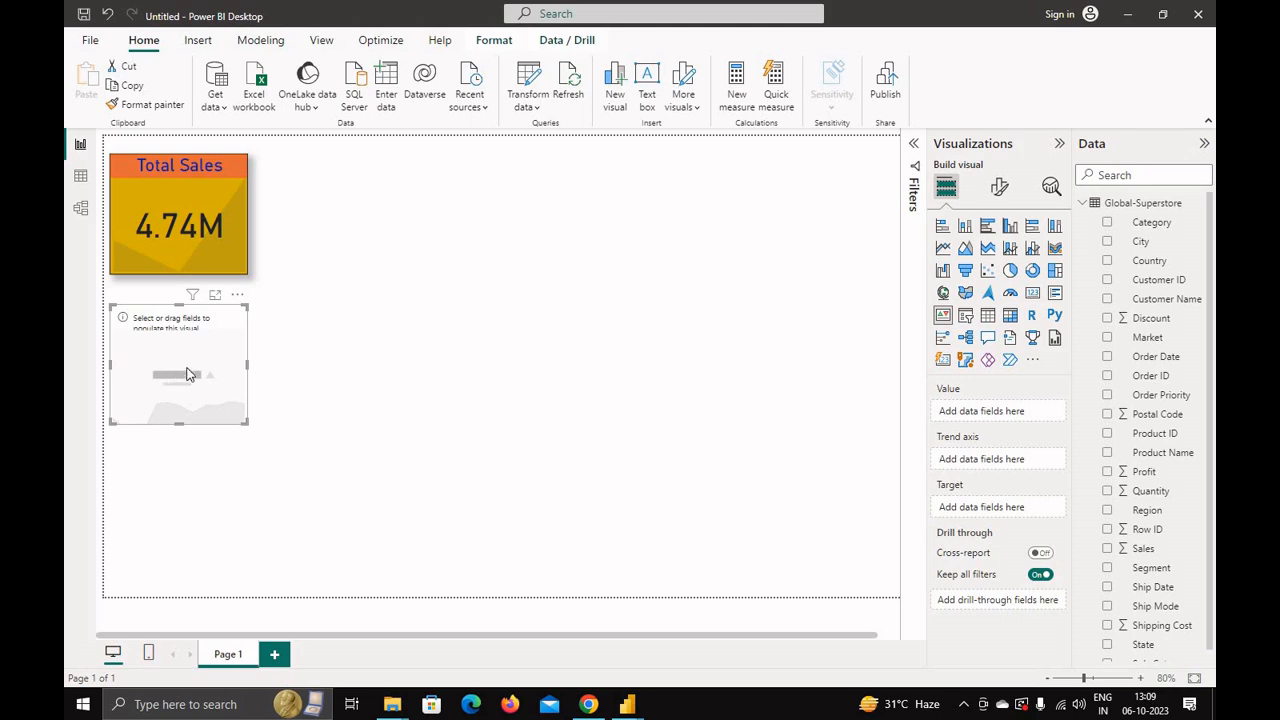
{"action": "left_click_drag", "start_coordinate": [165, 322], "coordinate": [165, 310]}
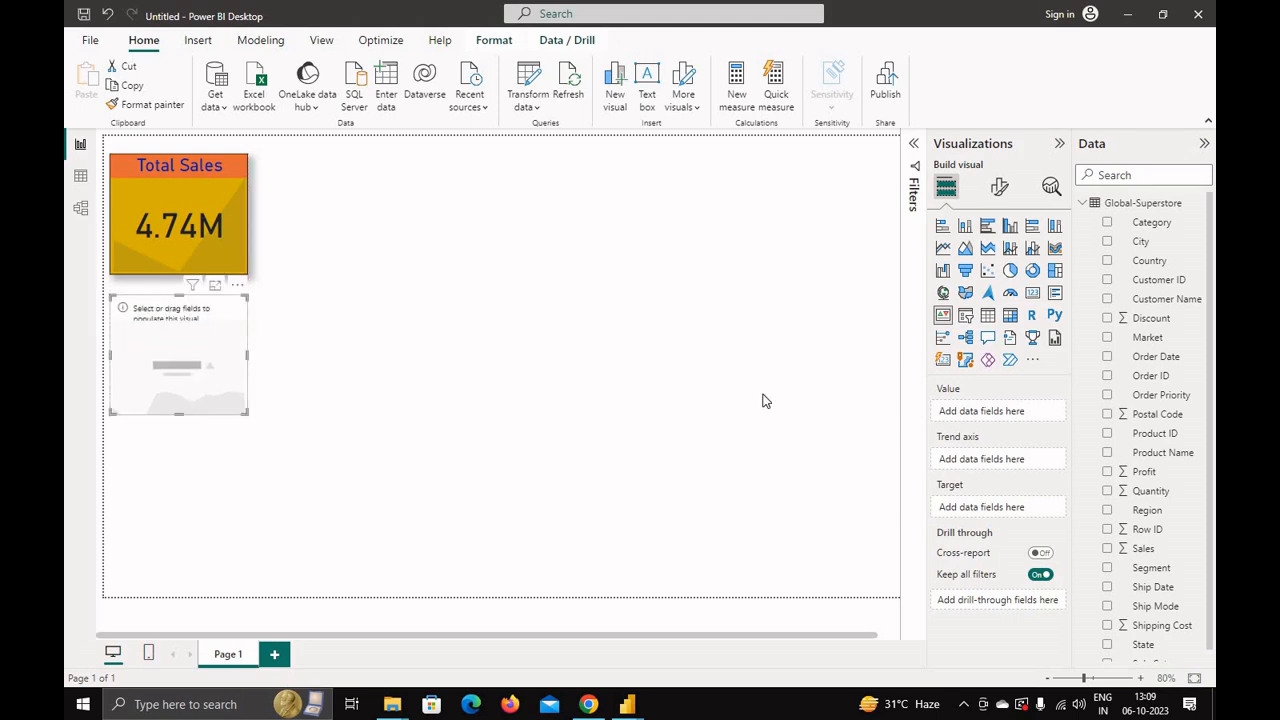
{"action": "left_click", "coordinate": [1109, 474]}
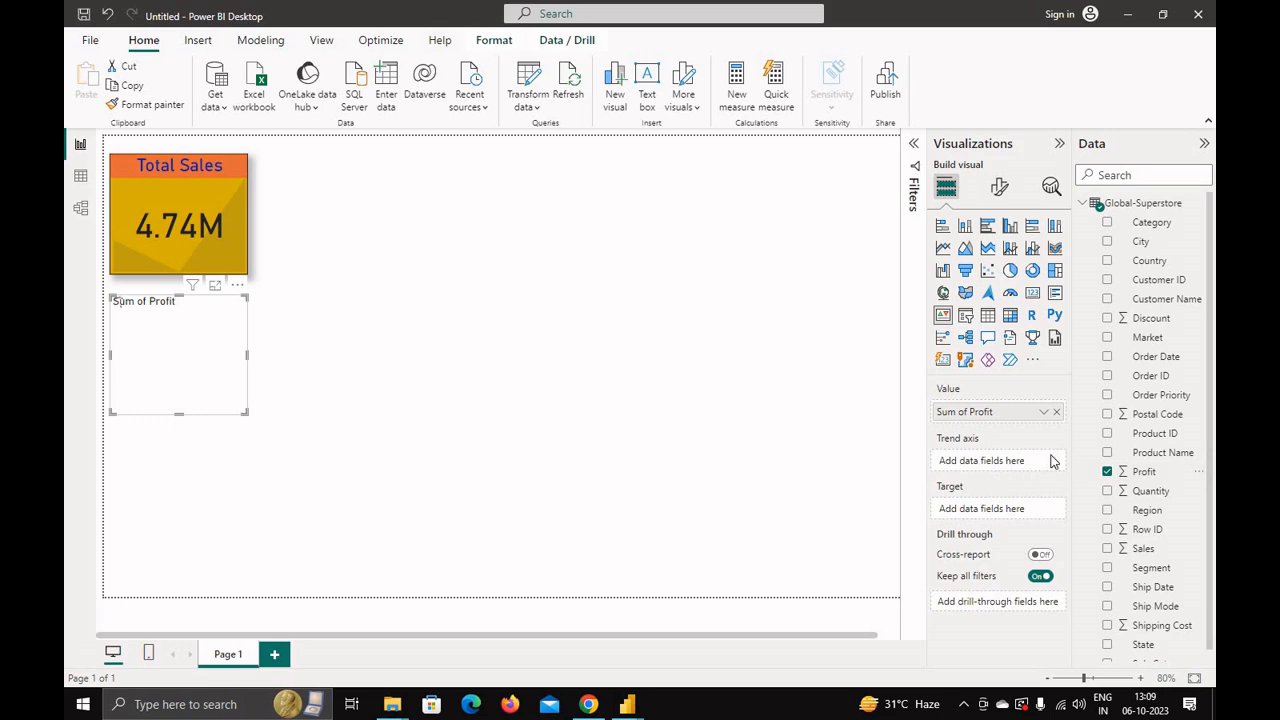
{"action": "left_click", "coordinate": [1107, 223]}
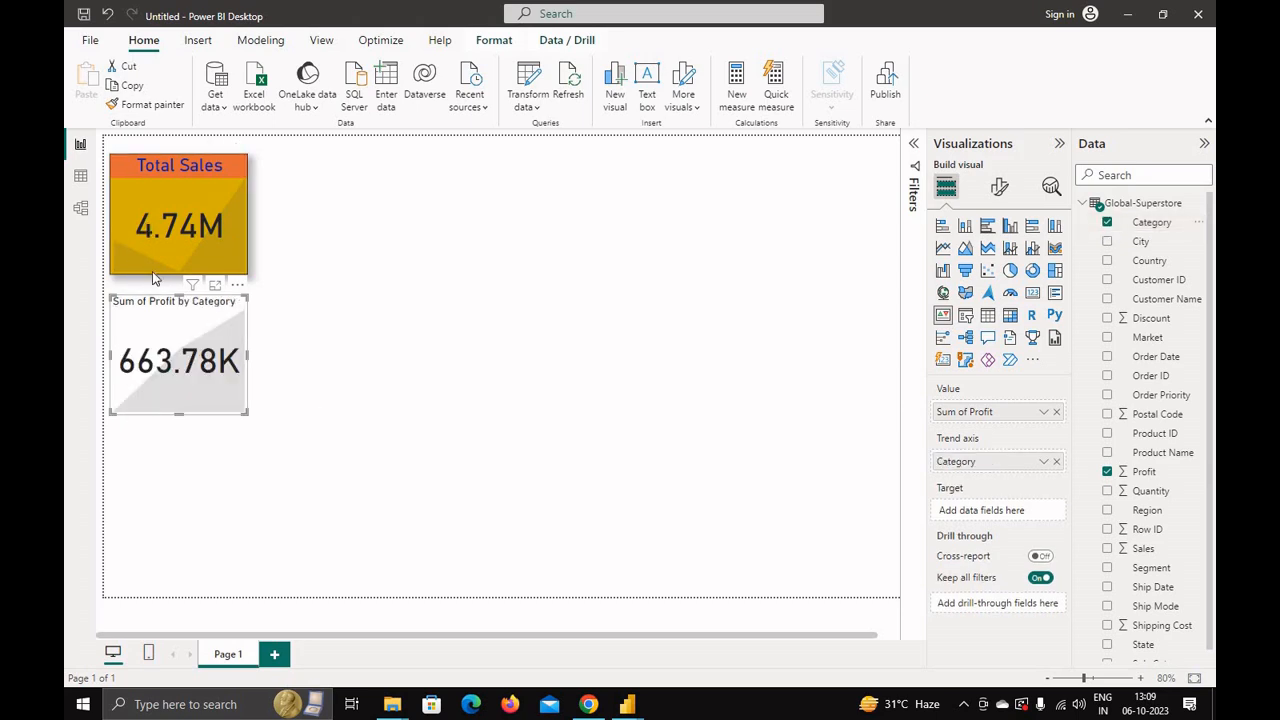
Step: Copy the Total Sales visual's formatting onto the profit KPI with Format Painter
{"action": "left_click", "coordinate": [143, 184]}
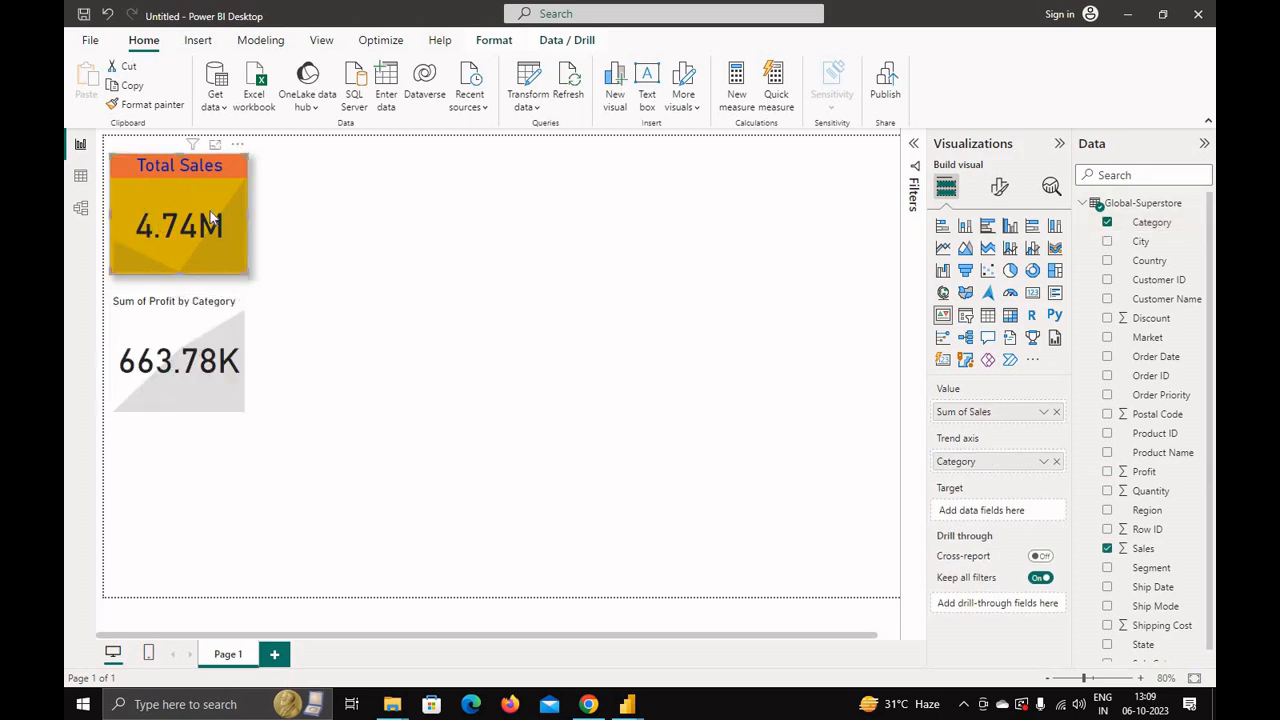
{"action": "left_click", "coordinate": [149, 105]}
{"action": "left_click", "coordinate": [137, 322]}
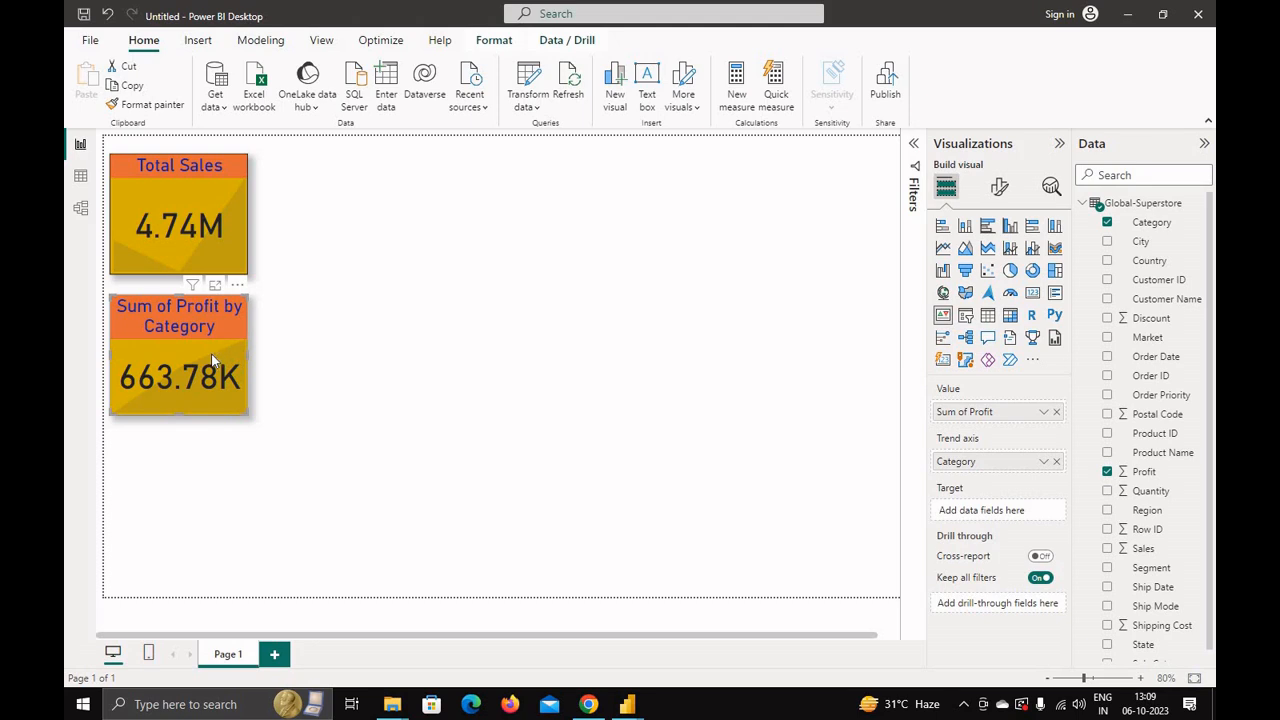
Step: Rename the profit KPI's title to Total Profit in its general format settings
{"action": "left_click", "coordinate": [999, 187]}
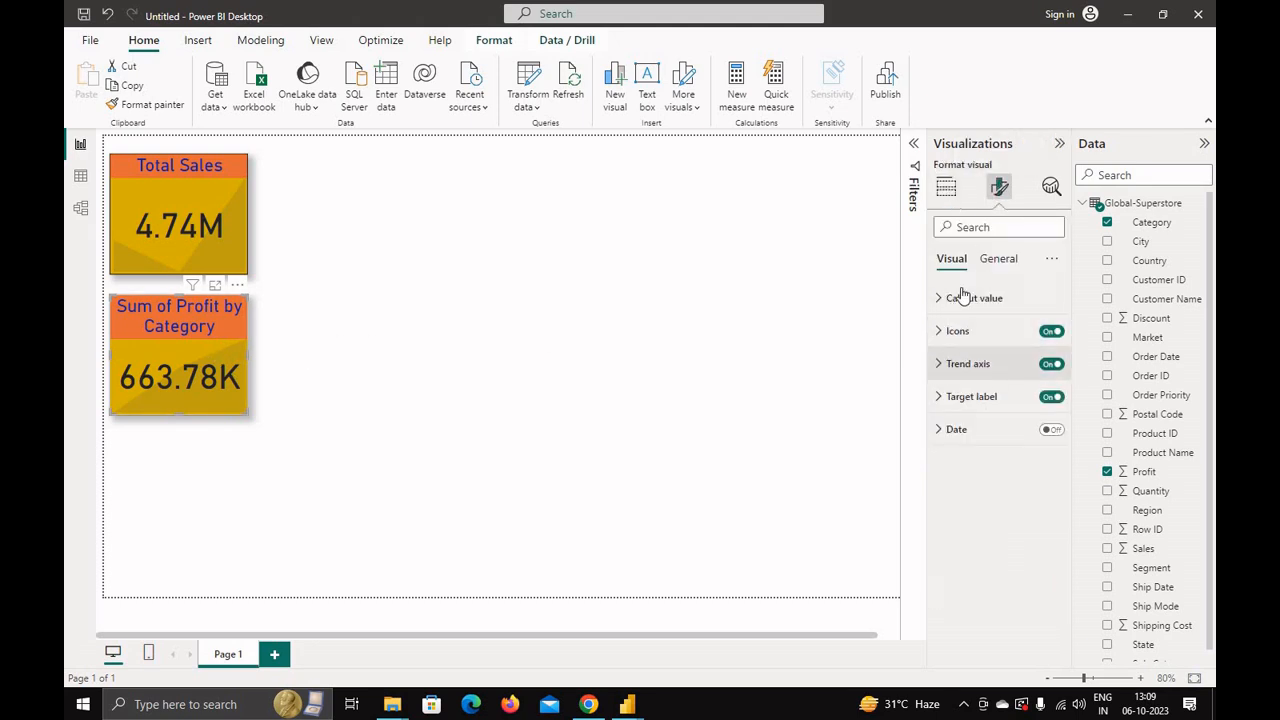
{"action": "left_click", "coordinate": [998, 258]}
{"action": "left_click", "coordinate": [945, 330]}
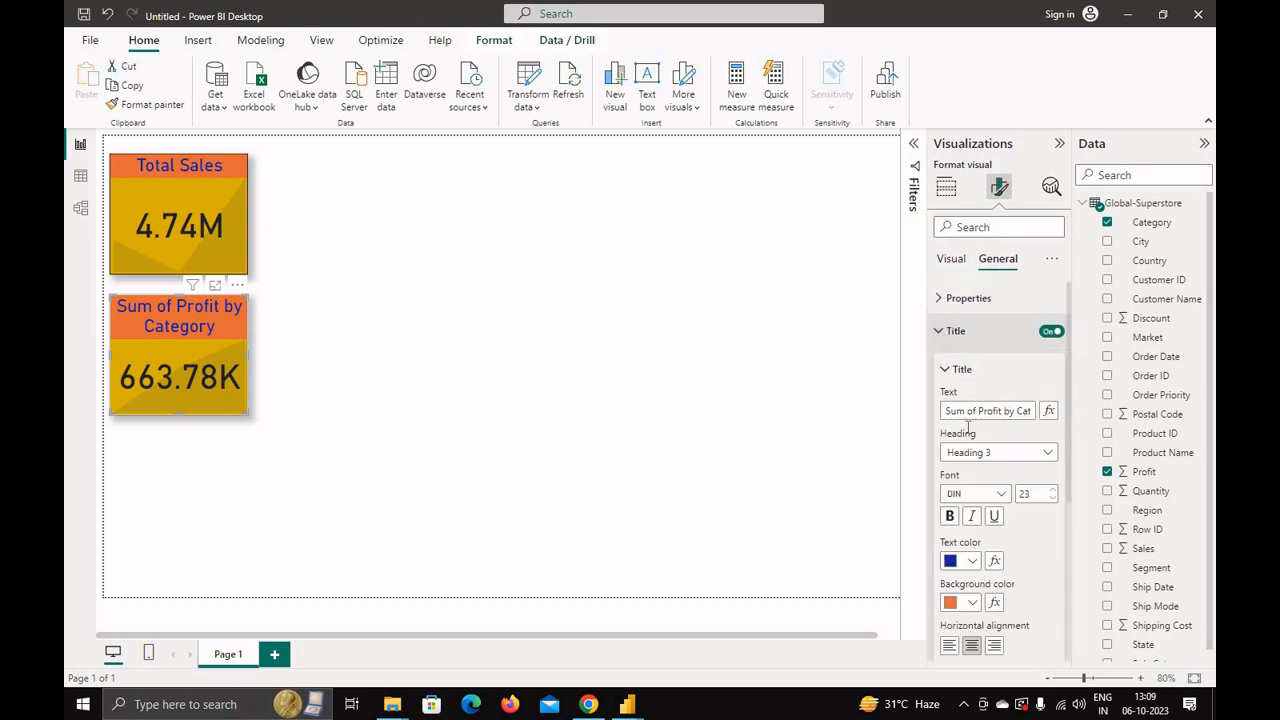
{"action": "triple_click", "coordinate": [955, 411]}
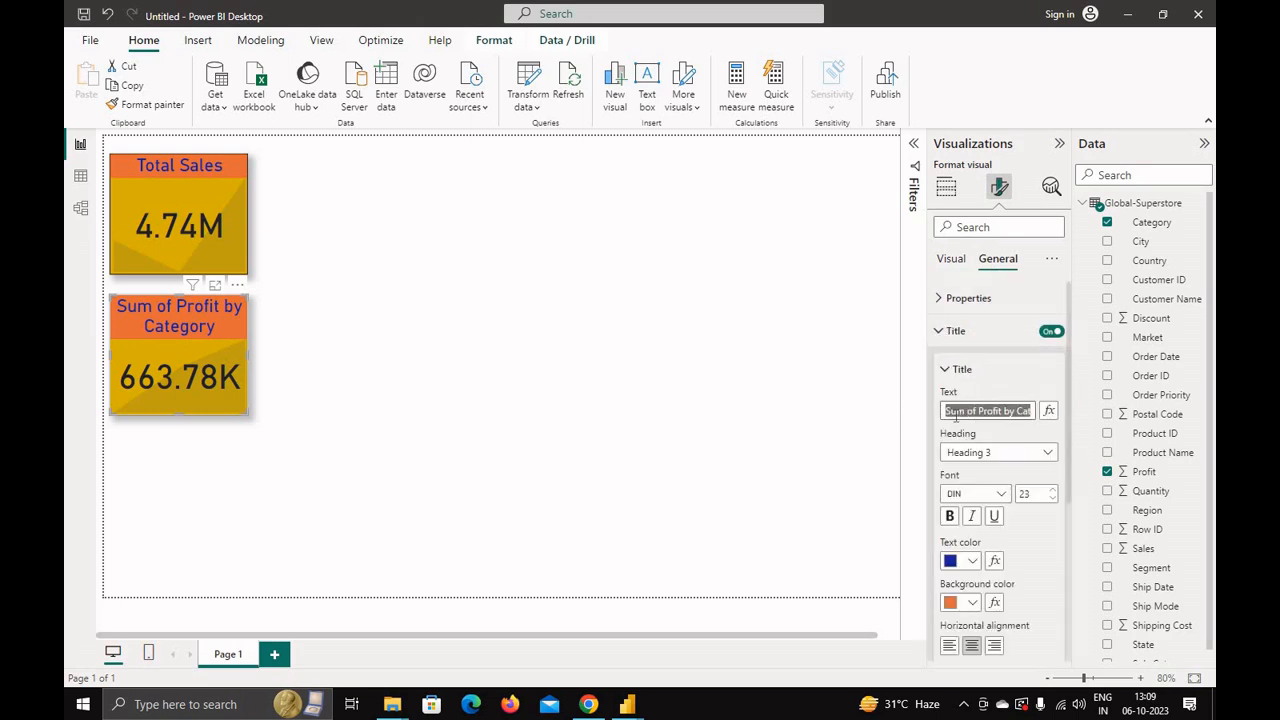
{"action": "type", "text": "To"}
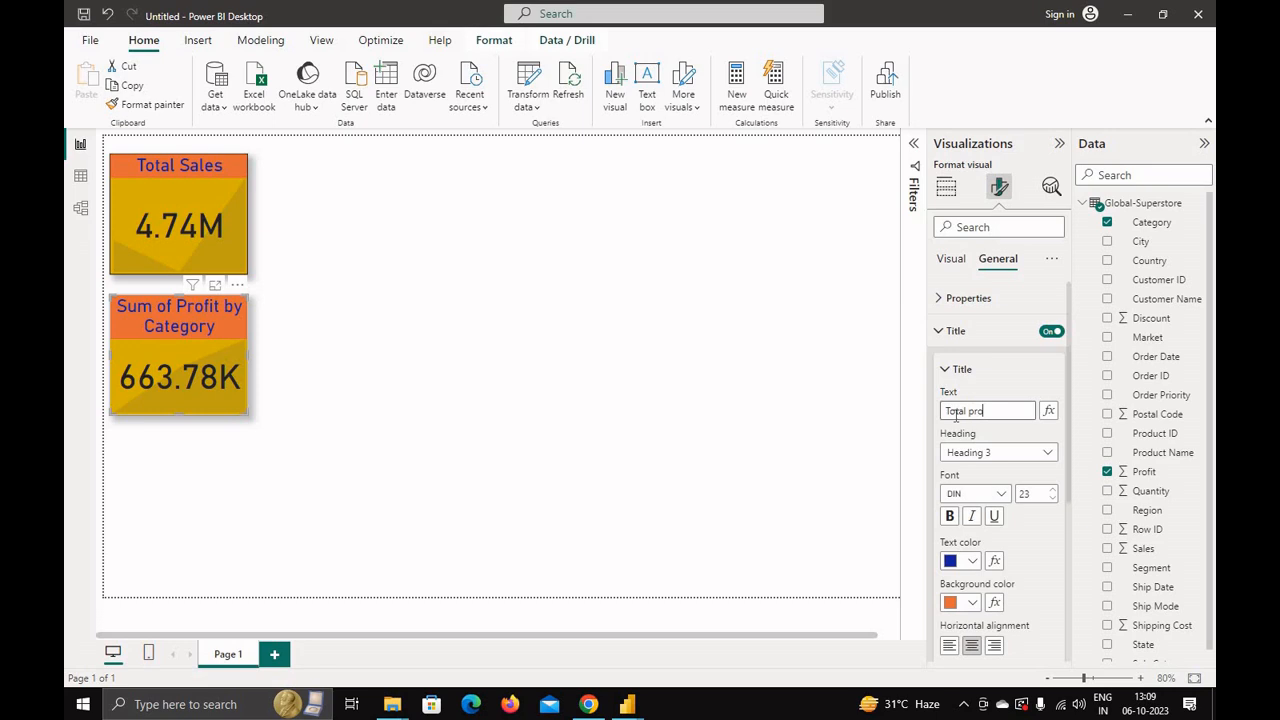
{"action": "type", "text": "tal Profit"}
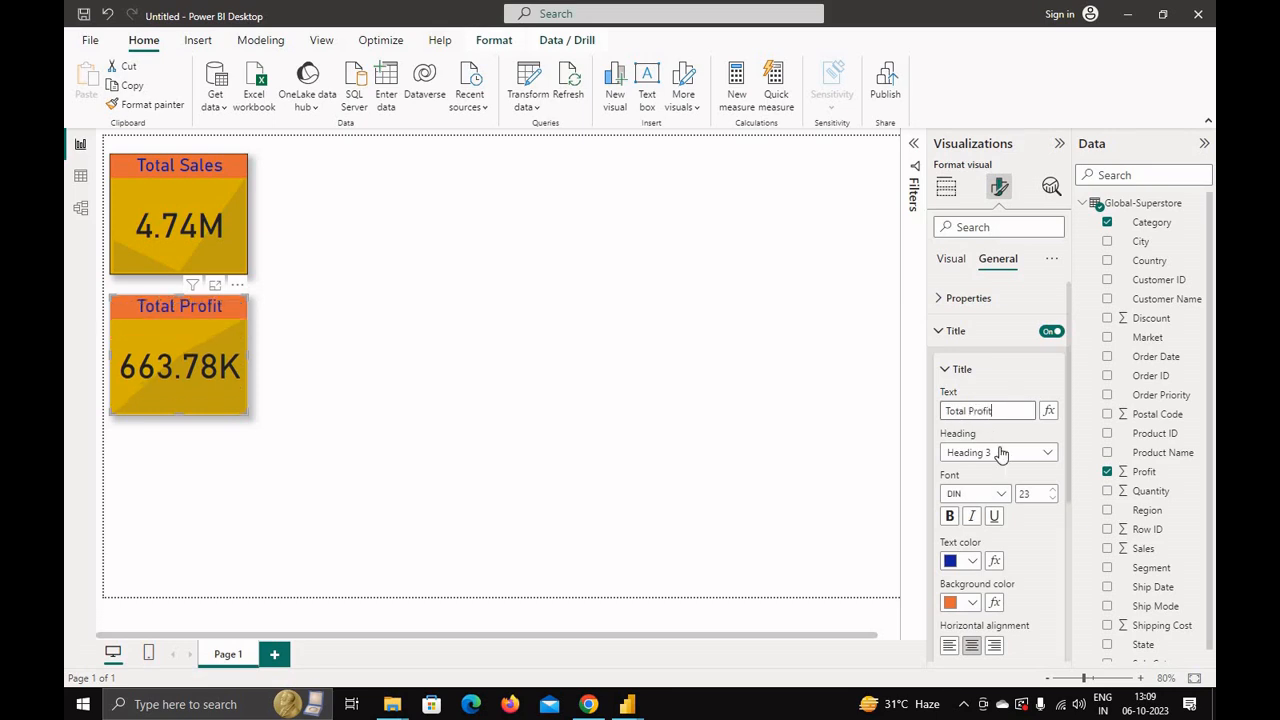
Step: Reduce the Total Profit title's font size to 20
{"action": "left_click", "coordinate": [1052, 499]}
{"action": "left_click", "coordinate": [1052, 499]}
{"action": "left_click", "coordinate": [1052, 499]}
{"action": "left_click", "coordinate": [1052, 499]}
{"action": "left_click", "coordinate": [1052, 489]}
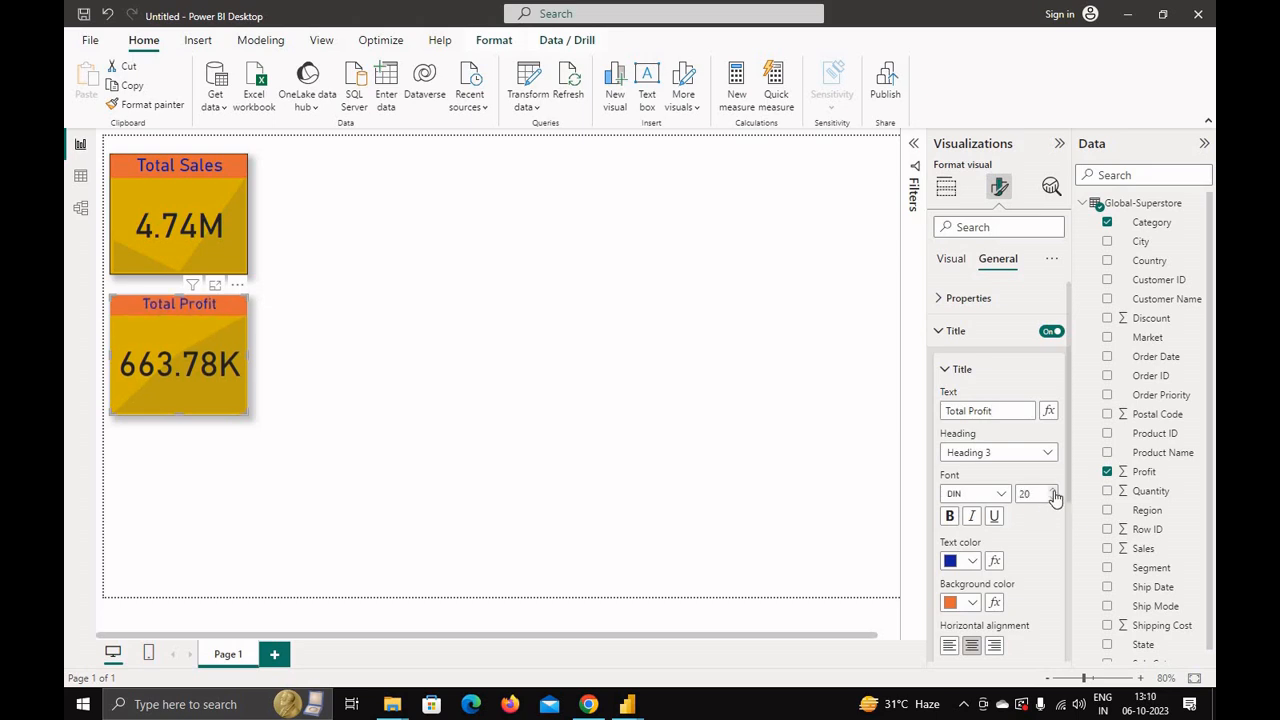
Step: Set the Total Profit title's text colour to black and its background to pink
{"action": "left_click", "coordinate": [973, 563]}
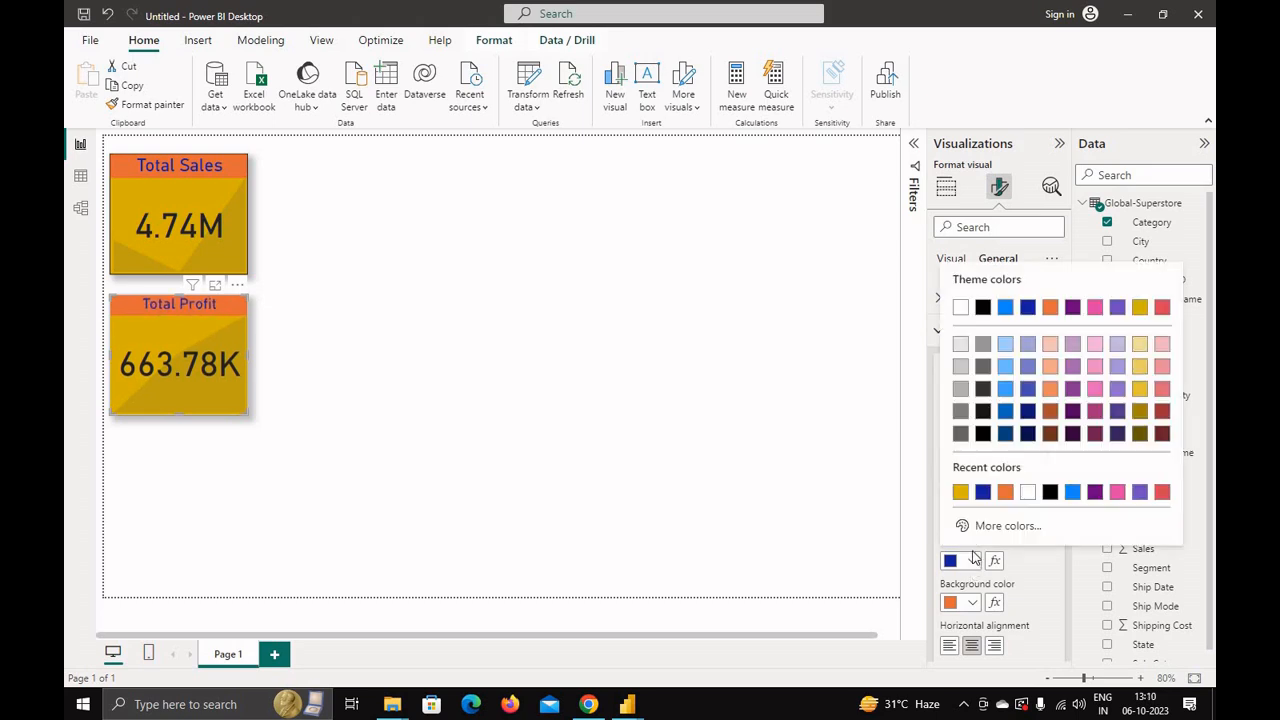
{"action": "left_click", "coordinate": [1049, 491]}
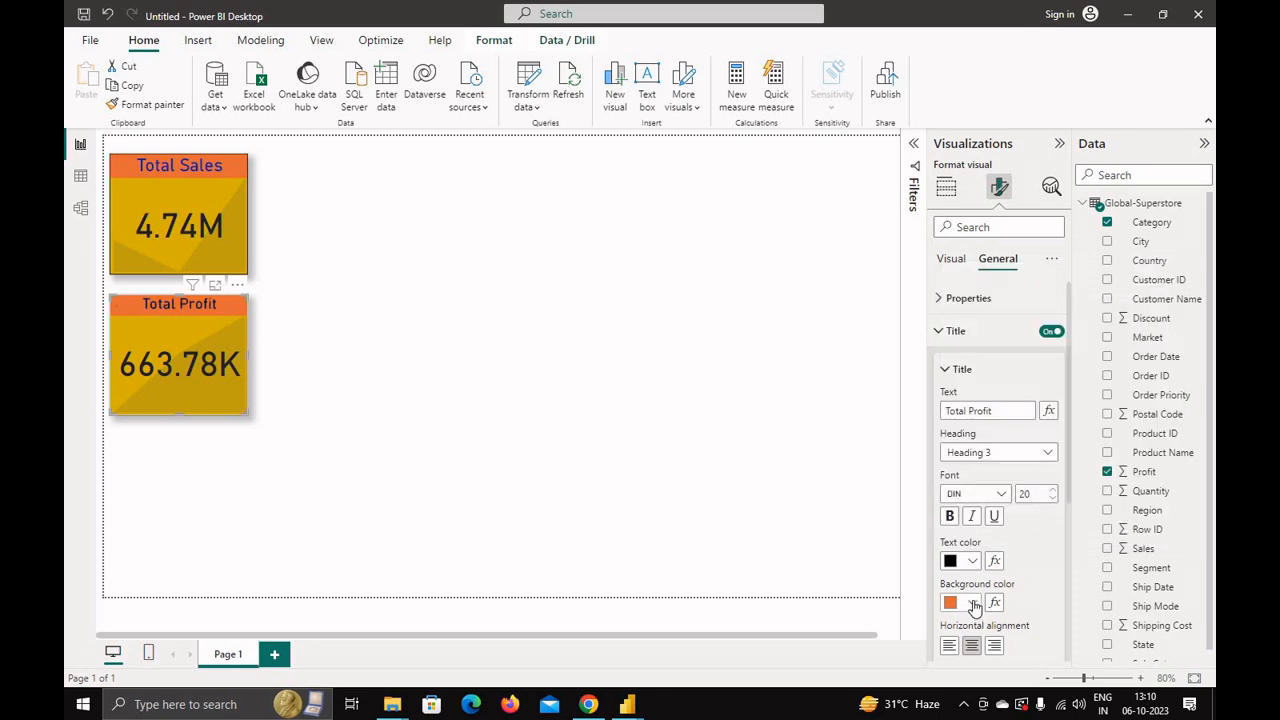
{"action": "left_click", "coordinate": [973, 603]}
{"action": "left_click", "coordinate": [1126, 500]}
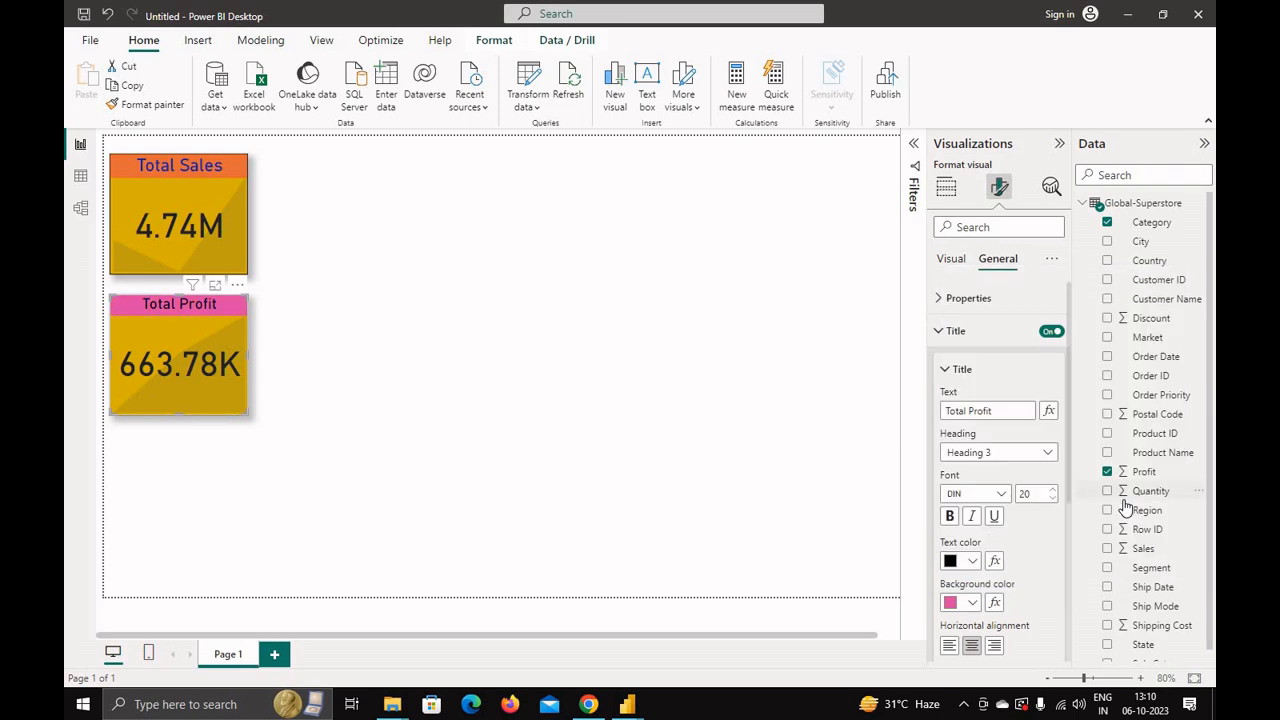
Step: Set the Total Profit visual's background colour to blue
{"action": "left_click", "coordinate": [952, 371]}
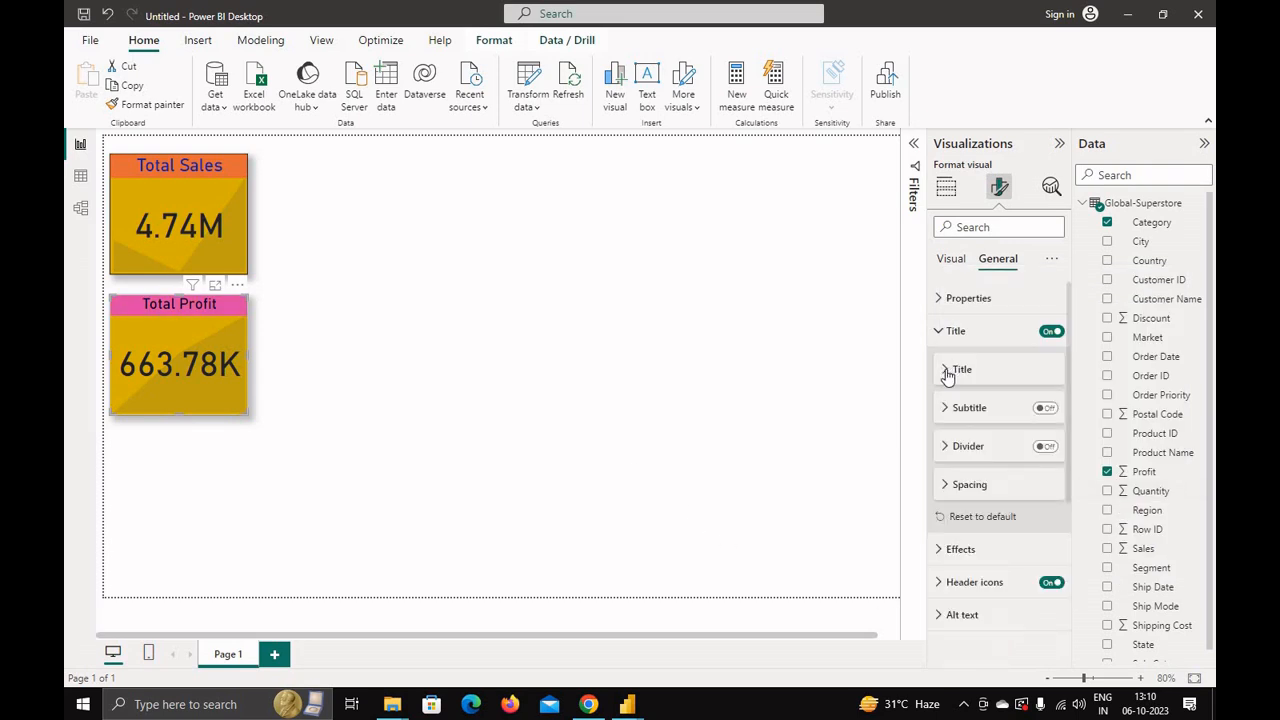
{"action": "left_click", "coordinate": [950, 549]}
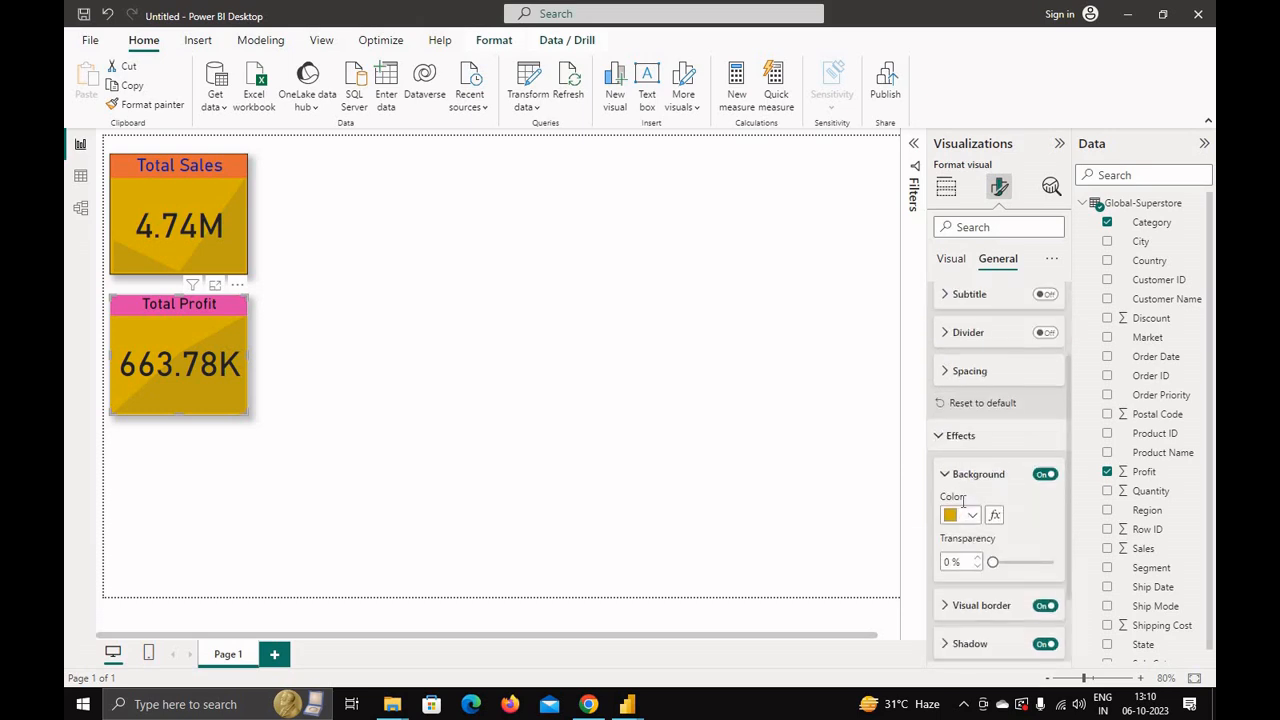
{"action": "left_click", "coordinate": [968, 516]}
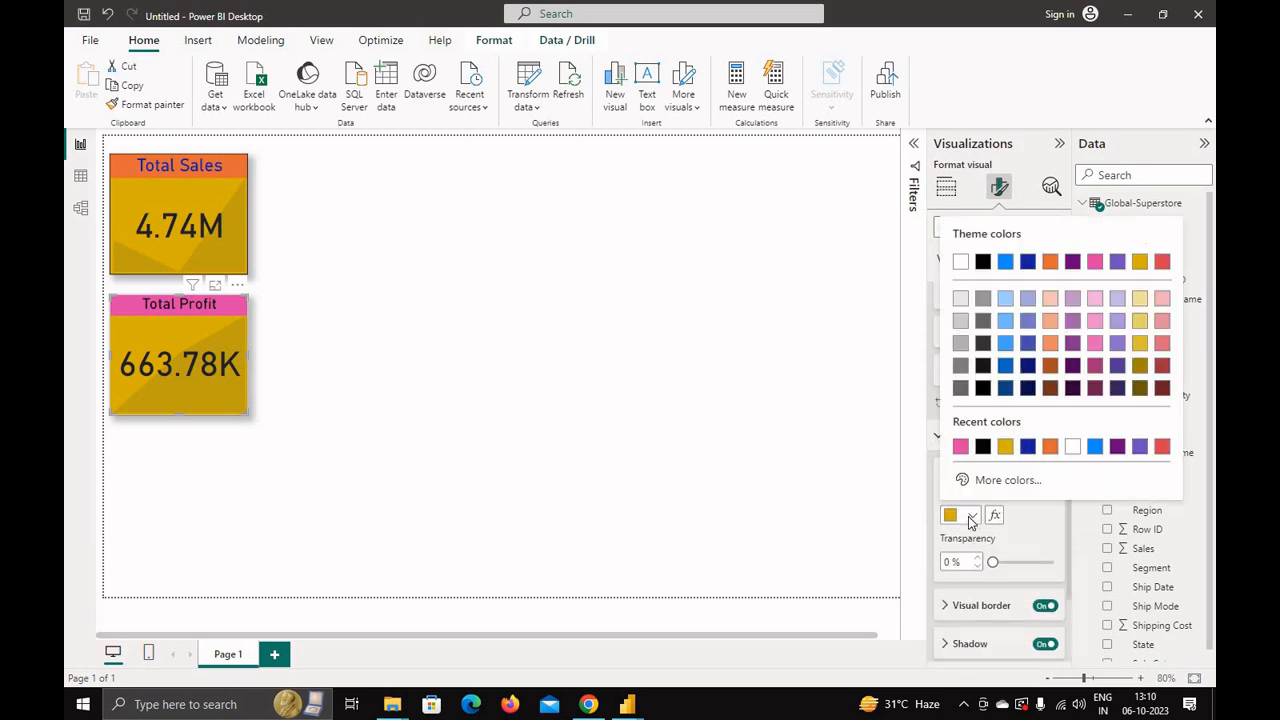
{"action": "left_click", "coordinate": [1094, 447]}
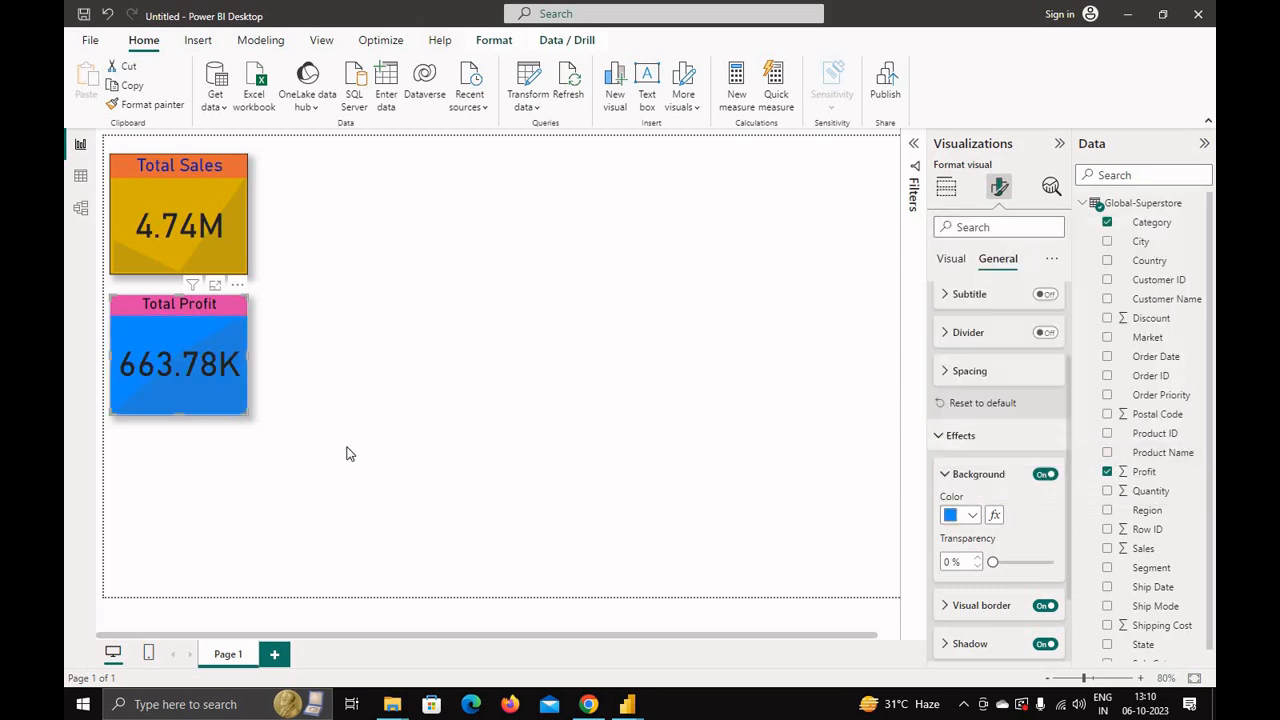
{"action": "left_click", "coordinate": [261, 492]}
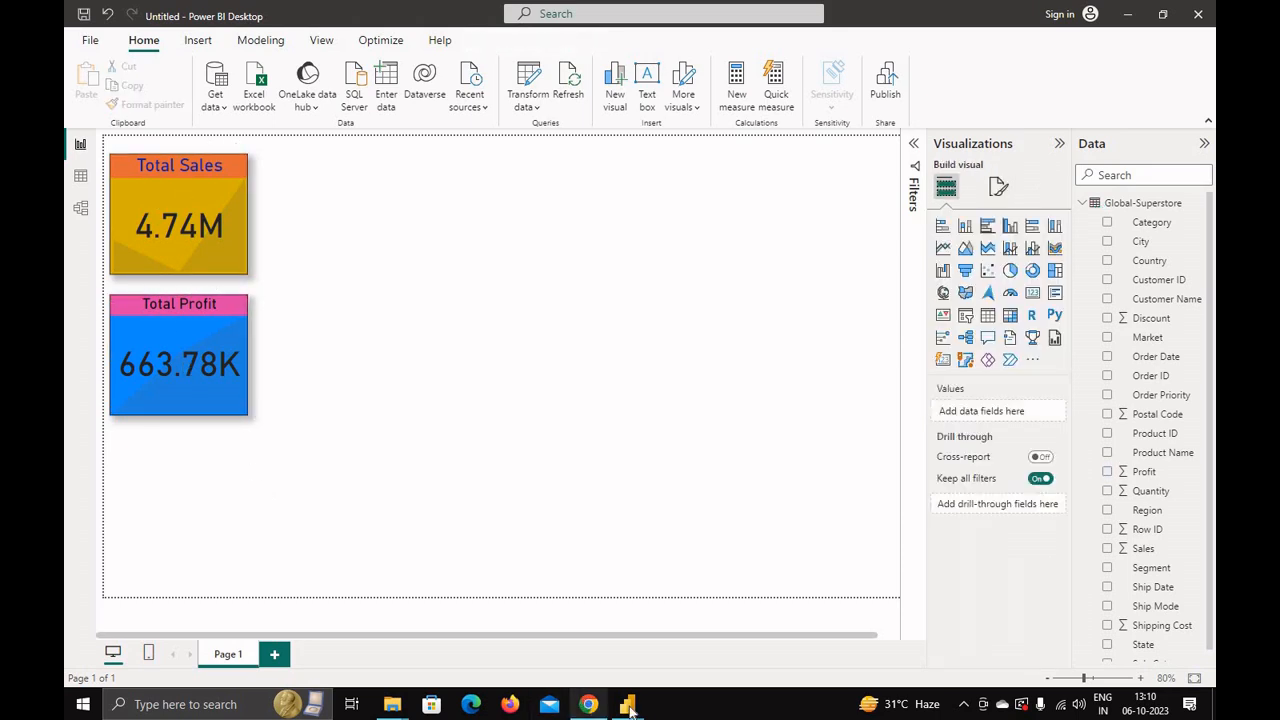
Step: Switch to the finished sales dashboard and explore its visuals by filtering on the category legend
{"action": "mouse_move", "coordinate": [627, 704]}
{"action": "left_click", "coordinate": [655, 658]}
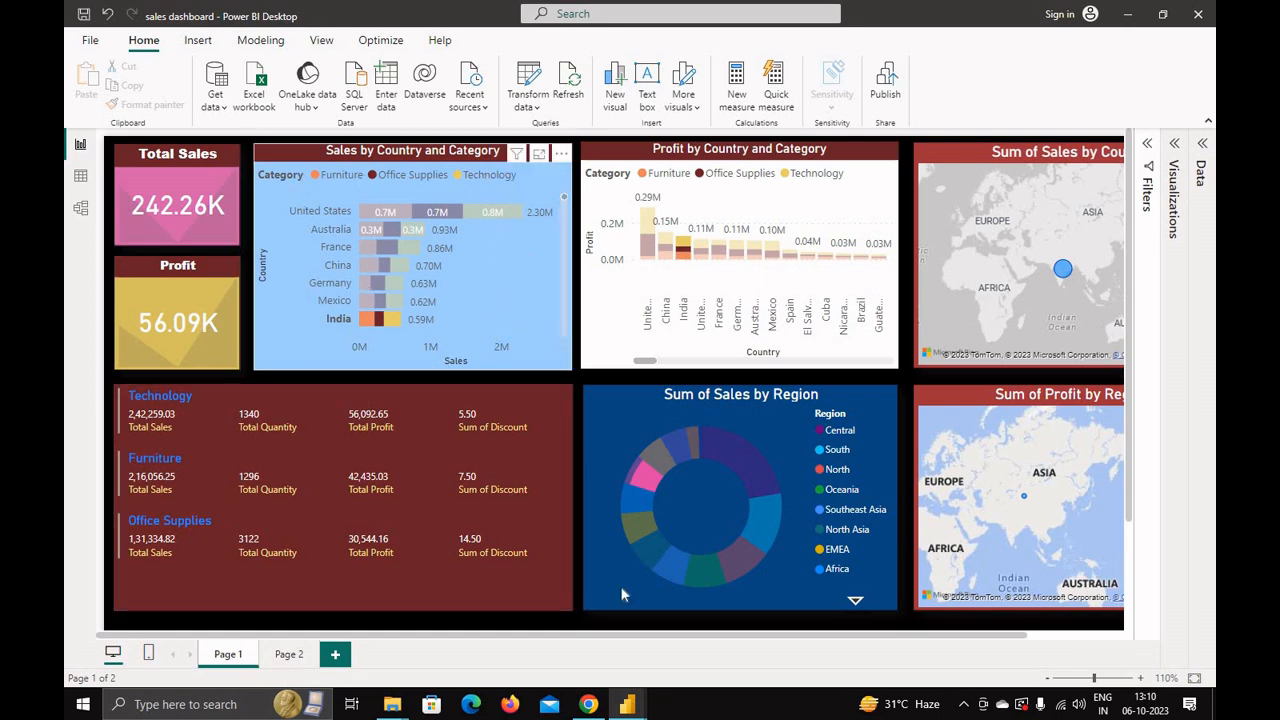
{"action": "mouse_move", "coordinate": [630, 706]}
{"action": "left_click", "coordinate": [545, 635]}
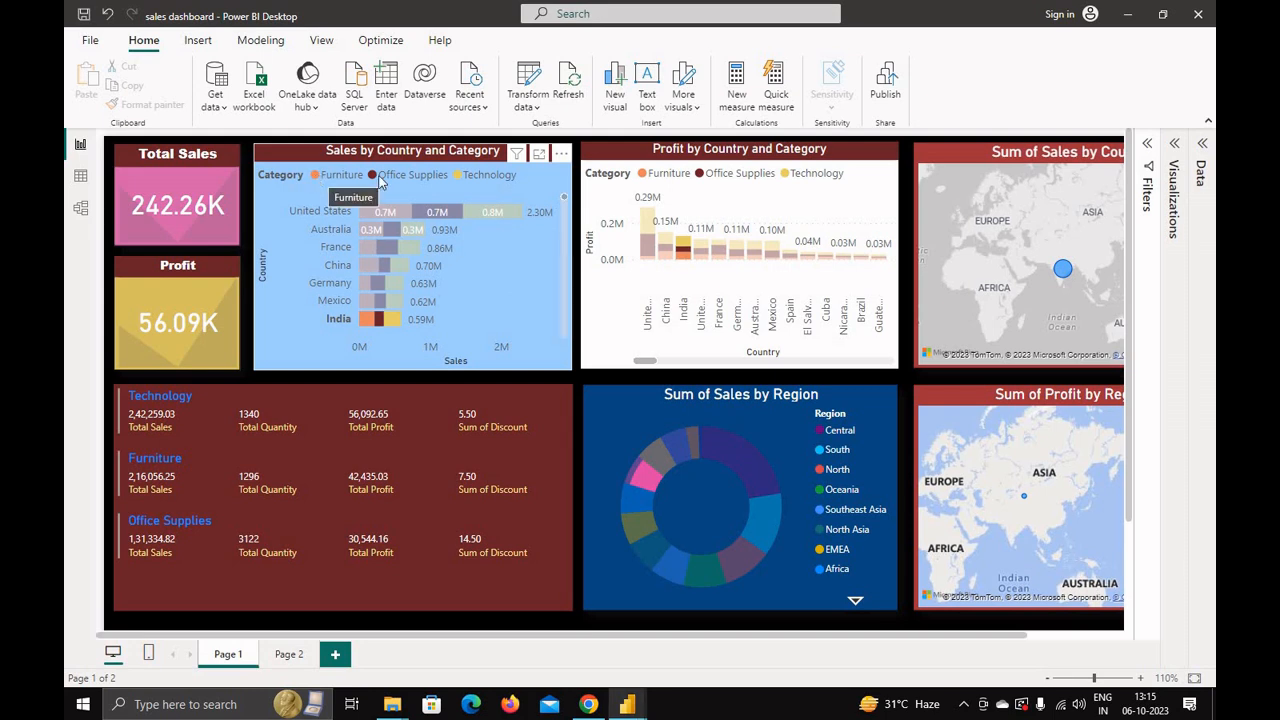
{"action": "left_click", "coordinate": [446, 184]}
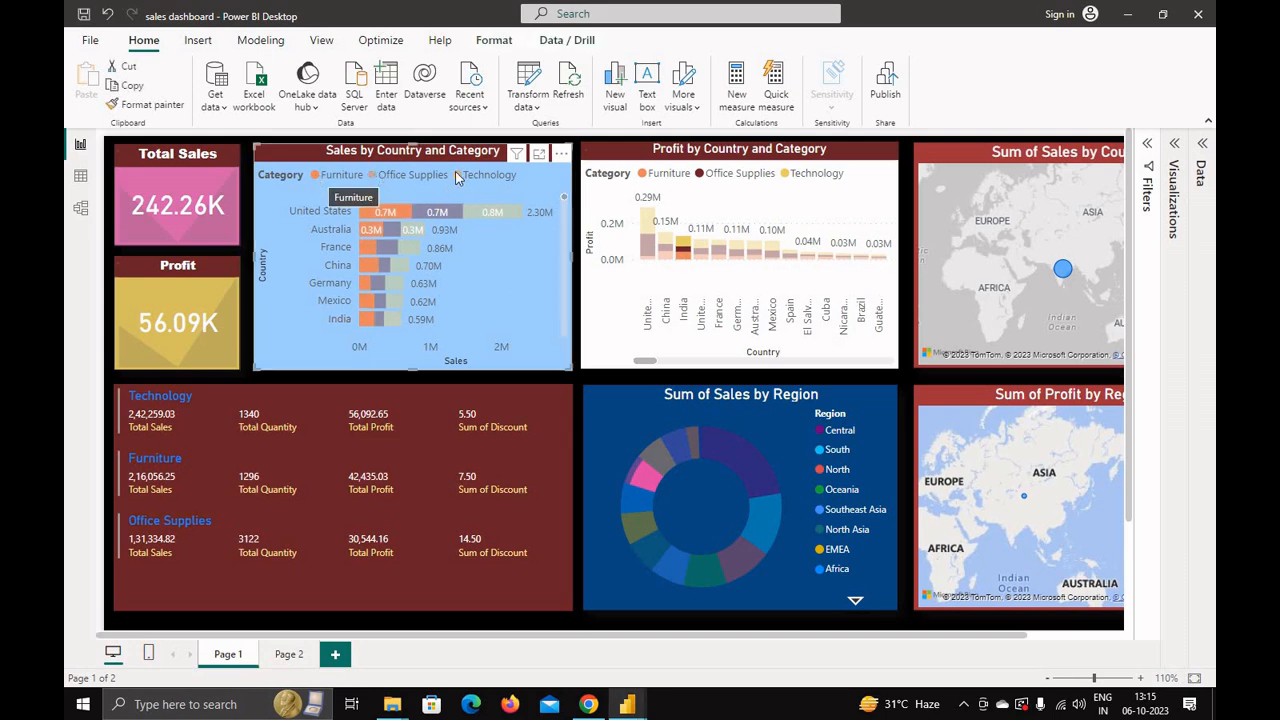
{"action": "left_click", "coordinate": [373, 175]}
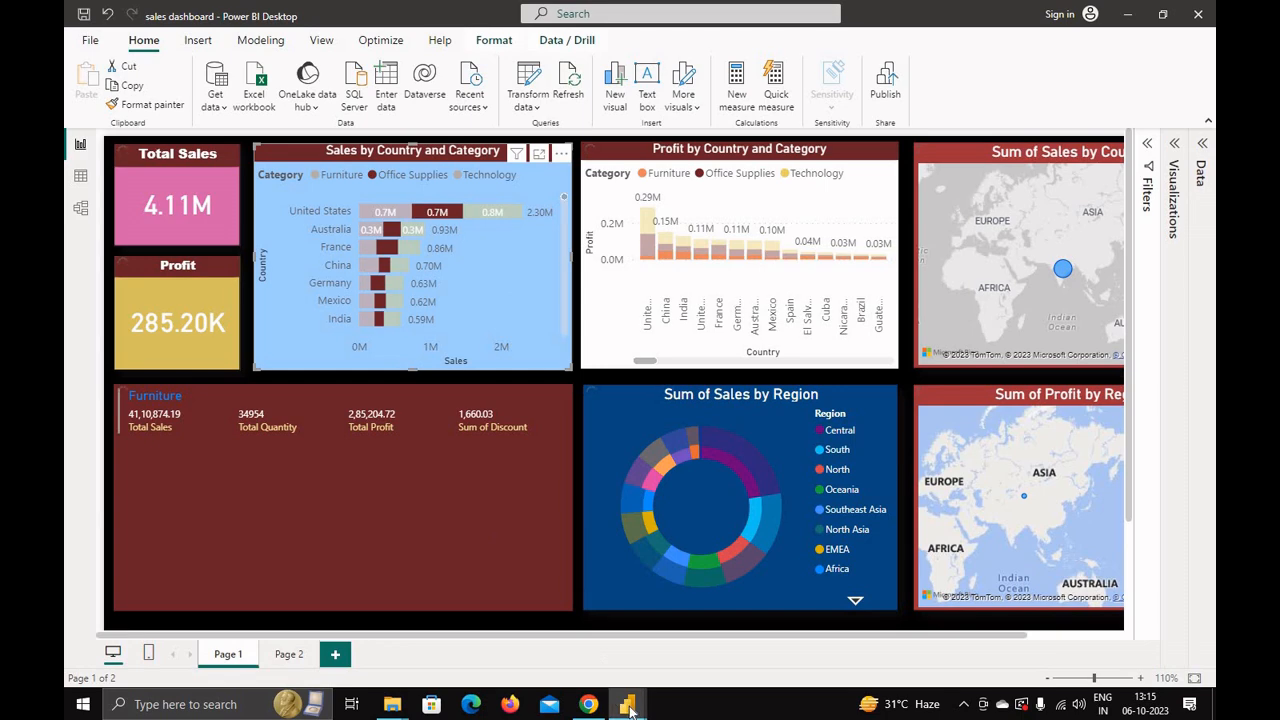
Step: Return to the Untitled report and place a new bar chart beside Total Sales, enlarging it
{"action": "mouse_move", "coordinate": [628, 706]}
{"action": "left_click", "coordinate": [528, 635]}
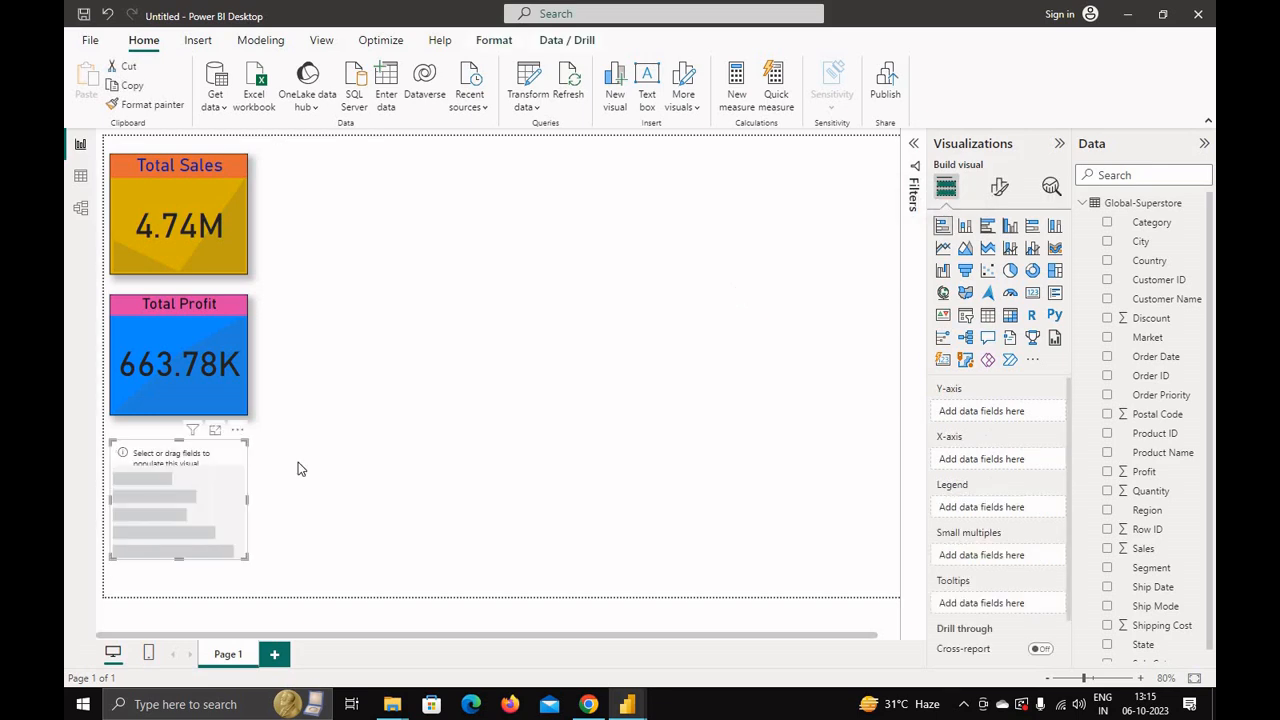
{"action": "left_click_drag", "start_coordinate": [238, 452], "coordinate": [307, 173]}
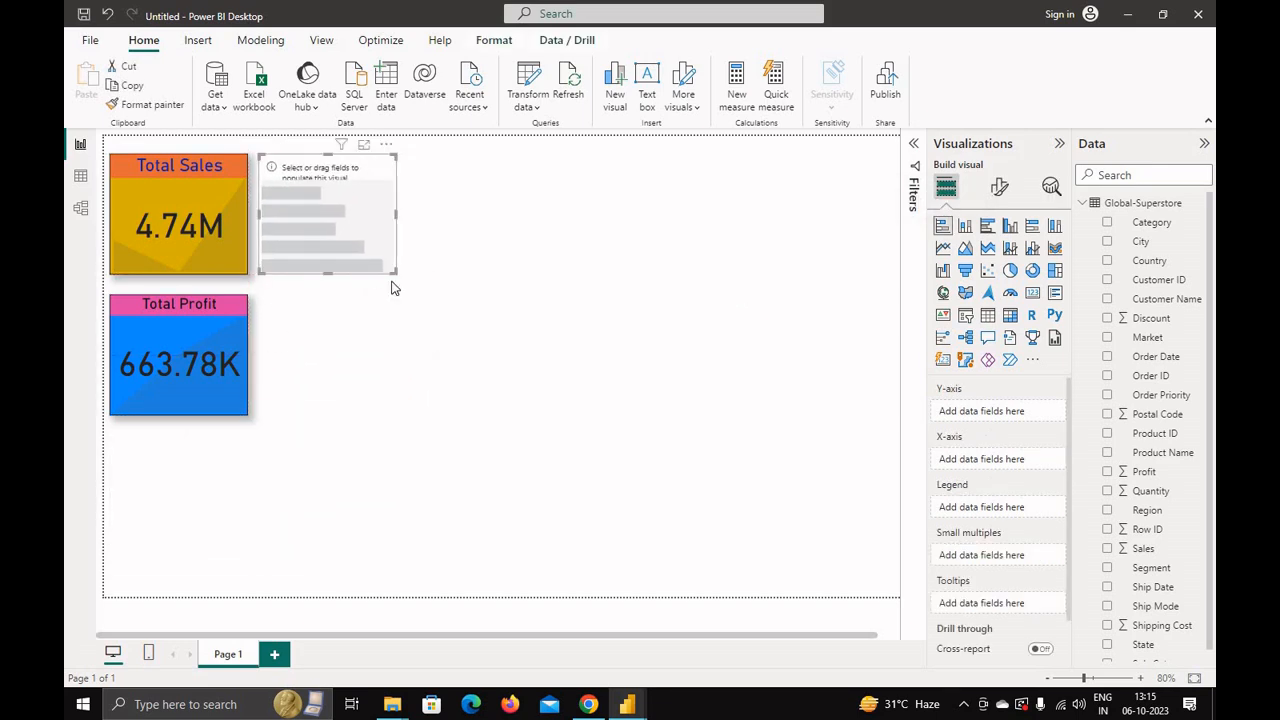
{"action": "left_click_drag", "start_coordinate": [450, 345], "coordinate": [518, 416]}
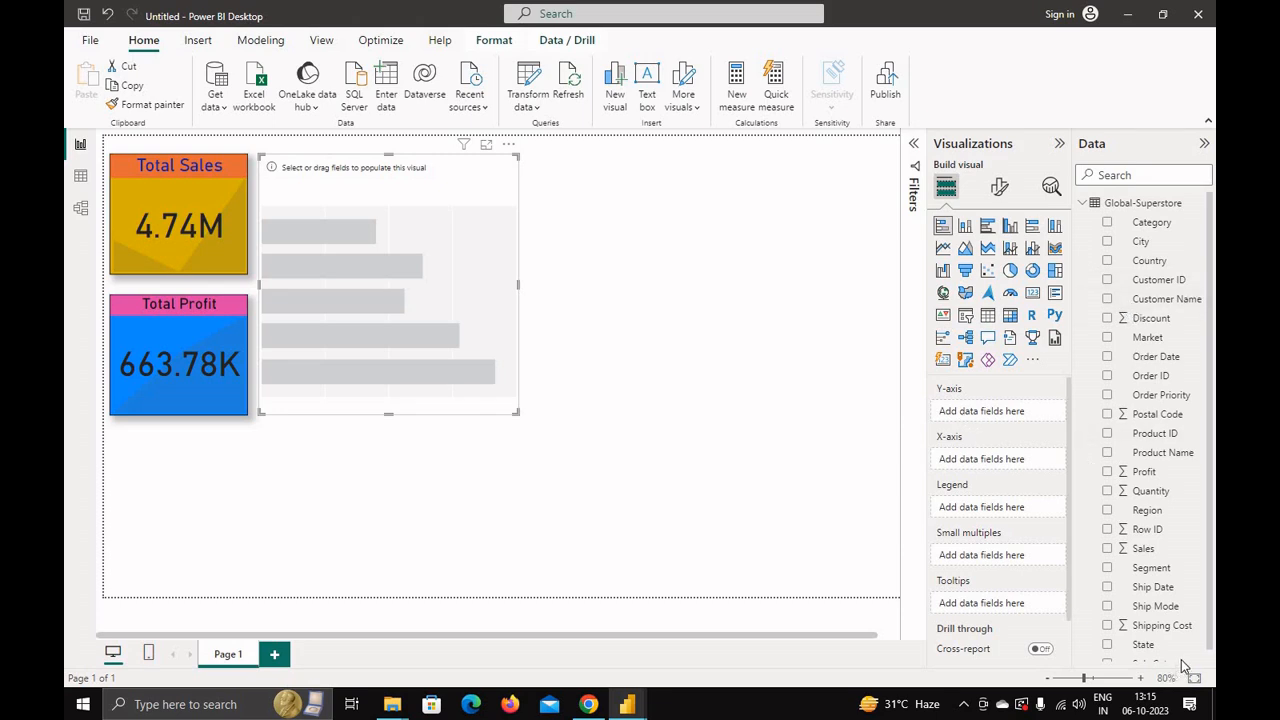
Step: Populate the bar chart with Country on the Y-axis, Sales on the X-axis and Category as the legend
{"action": "left_click", "coordinate": [1107, 260]}
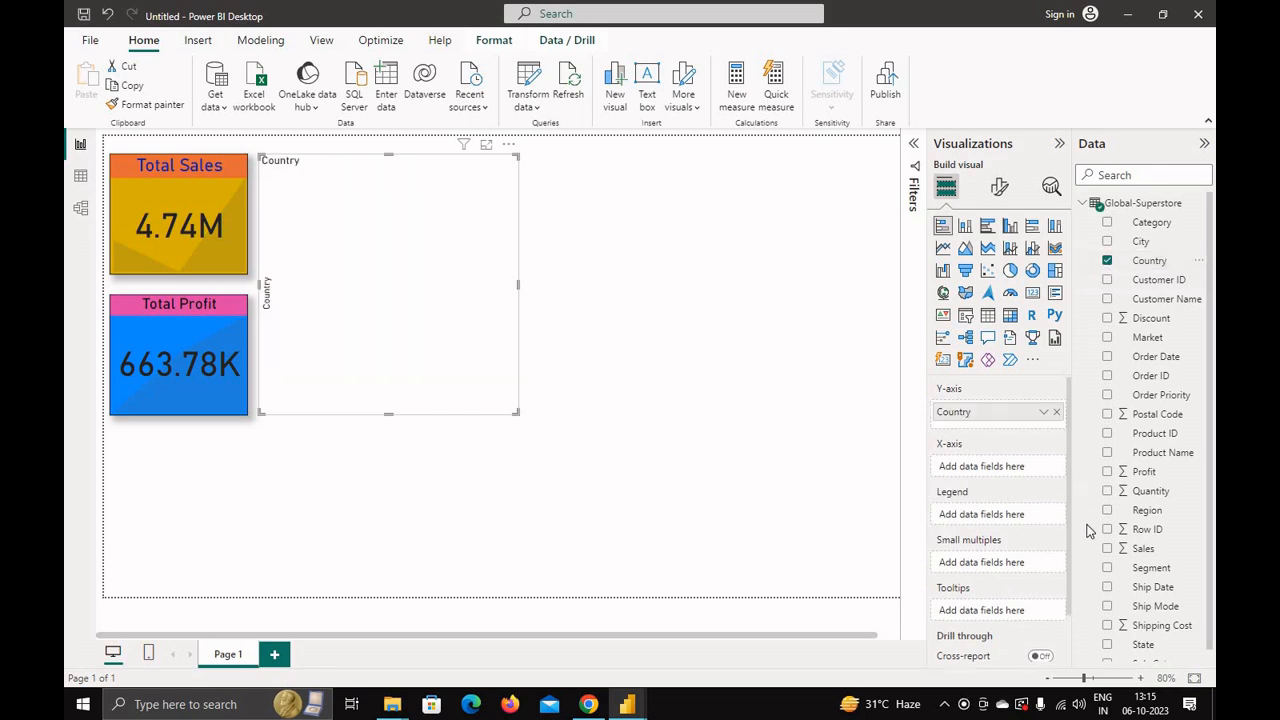
{"action": "left_click", "coordinate": [1107, 549]}
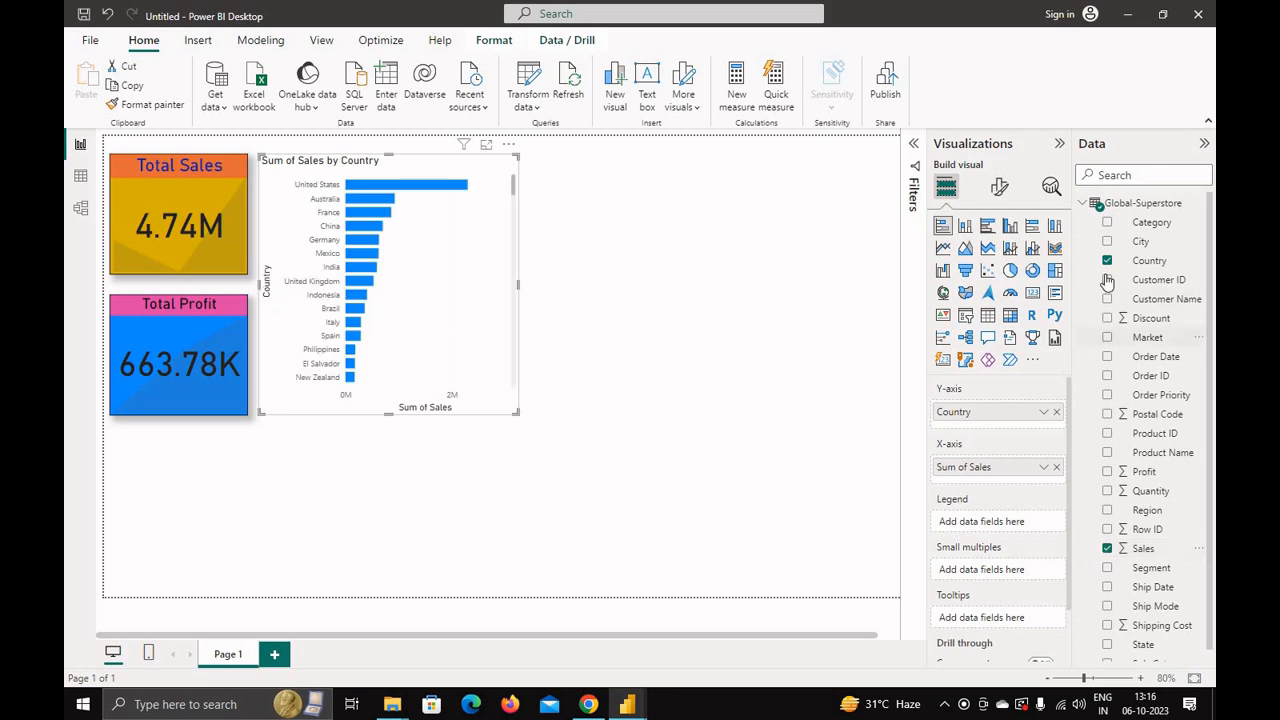
{"action": "left_click", "coordinate": [1107, 223]}
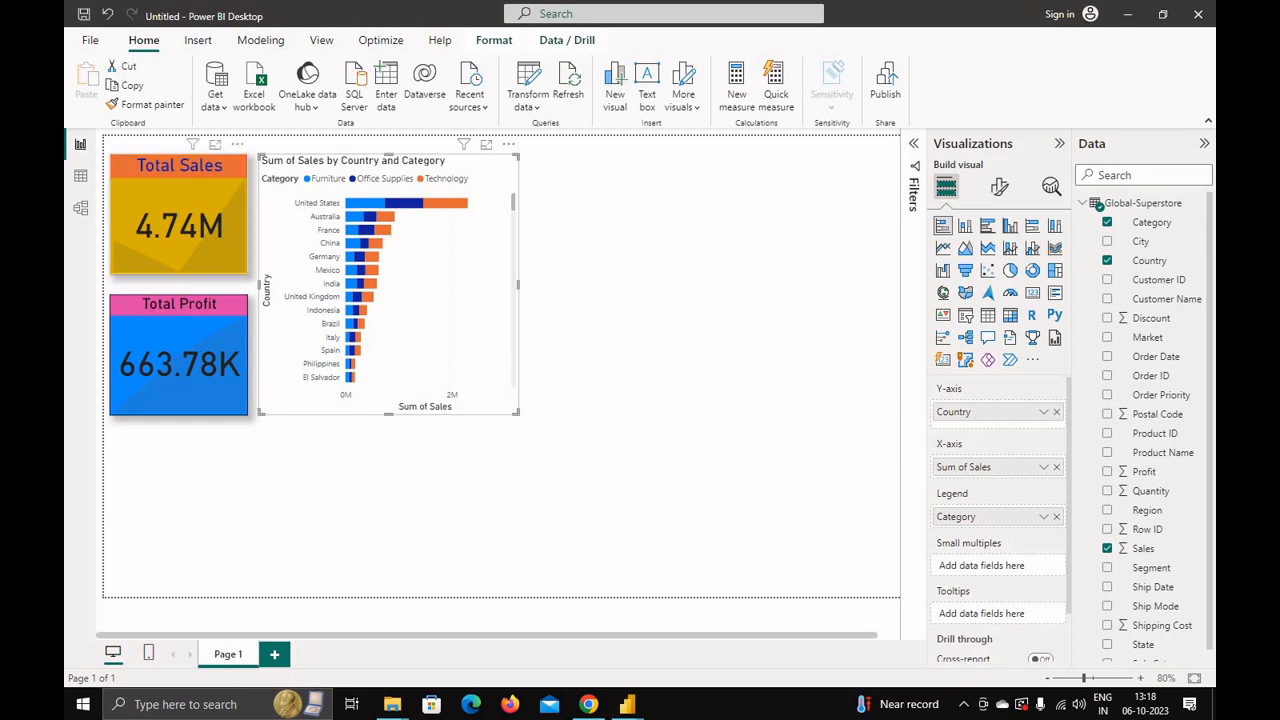
Step: Shorten the Total Sales card and move the Total Profit card up beneath it, shortening it too
{"action": "left_click", "coordinate": [177, 270]}
{"action": "left_click_drag", "start_coordinate": [177, 272], "coordinate": [178, 247]}
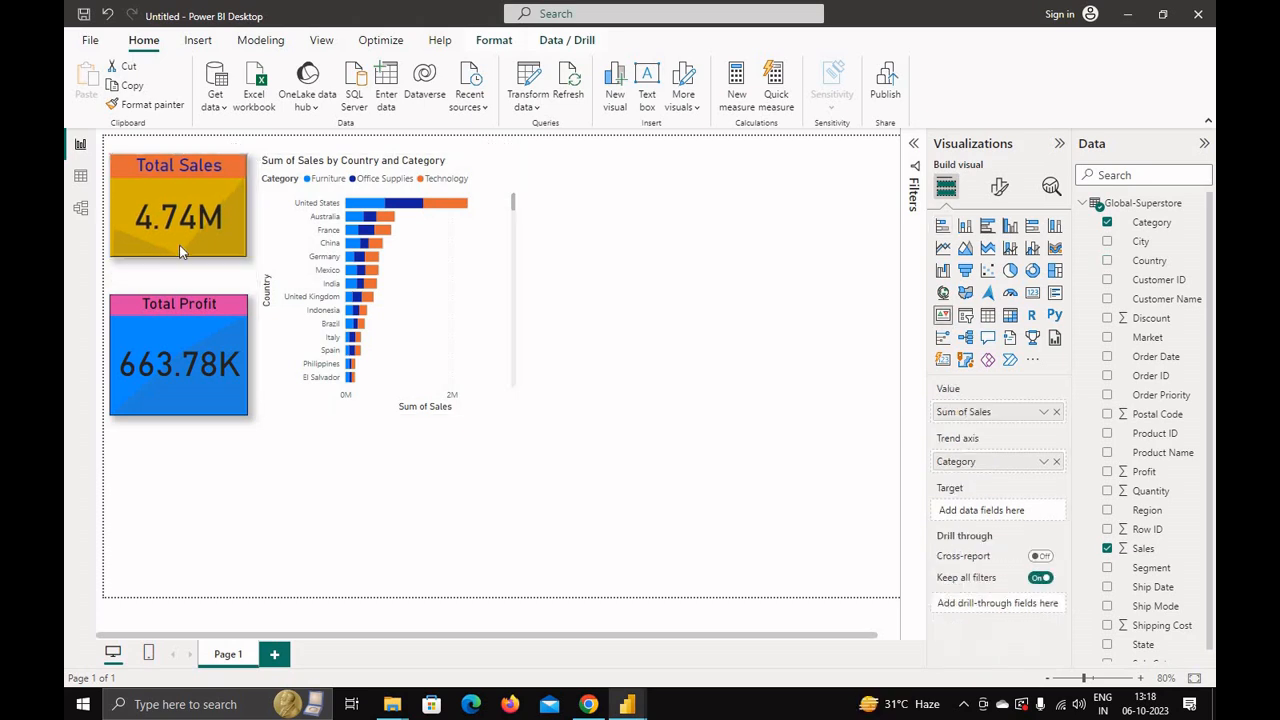
{"action": "left_click", "coordinate": [154, 301]}
{"action": "left_click_drag", "start_coordinate": [154, 301], "coordinate": [155, 262]}
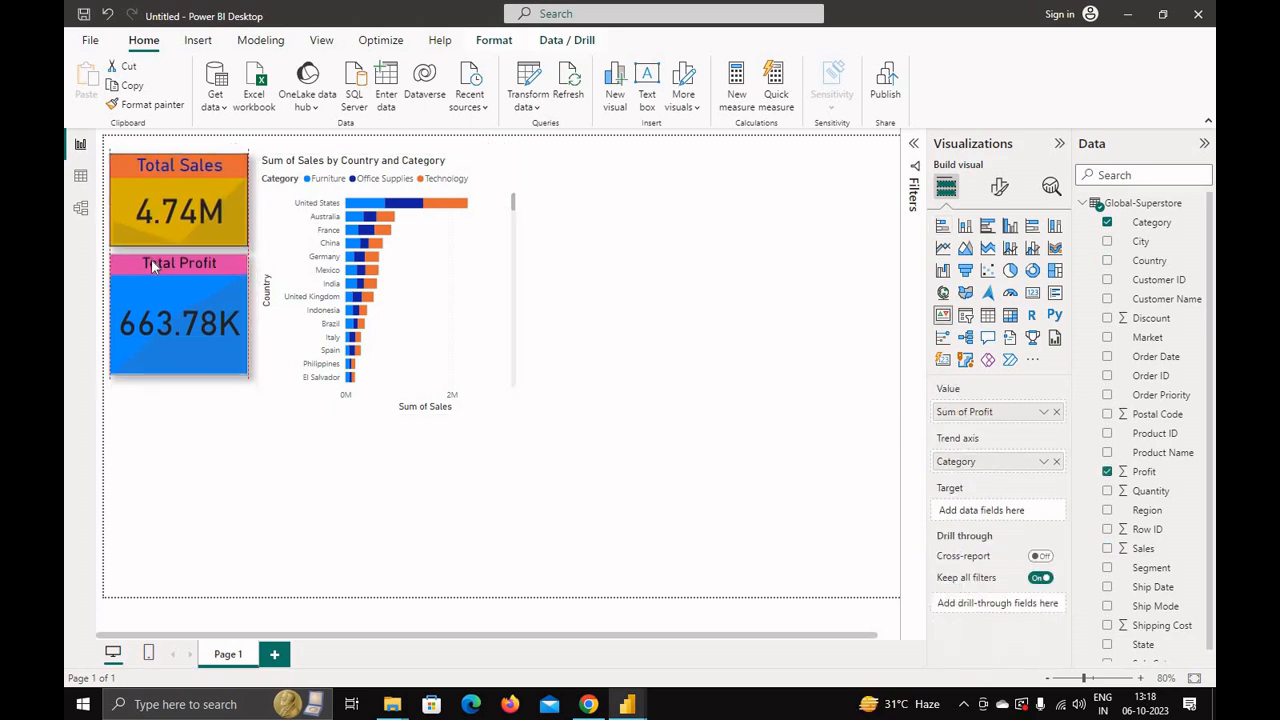
{"action": "left_click_drag", "start_coordinate": [177, 372], "coordinate": [178, 350]}
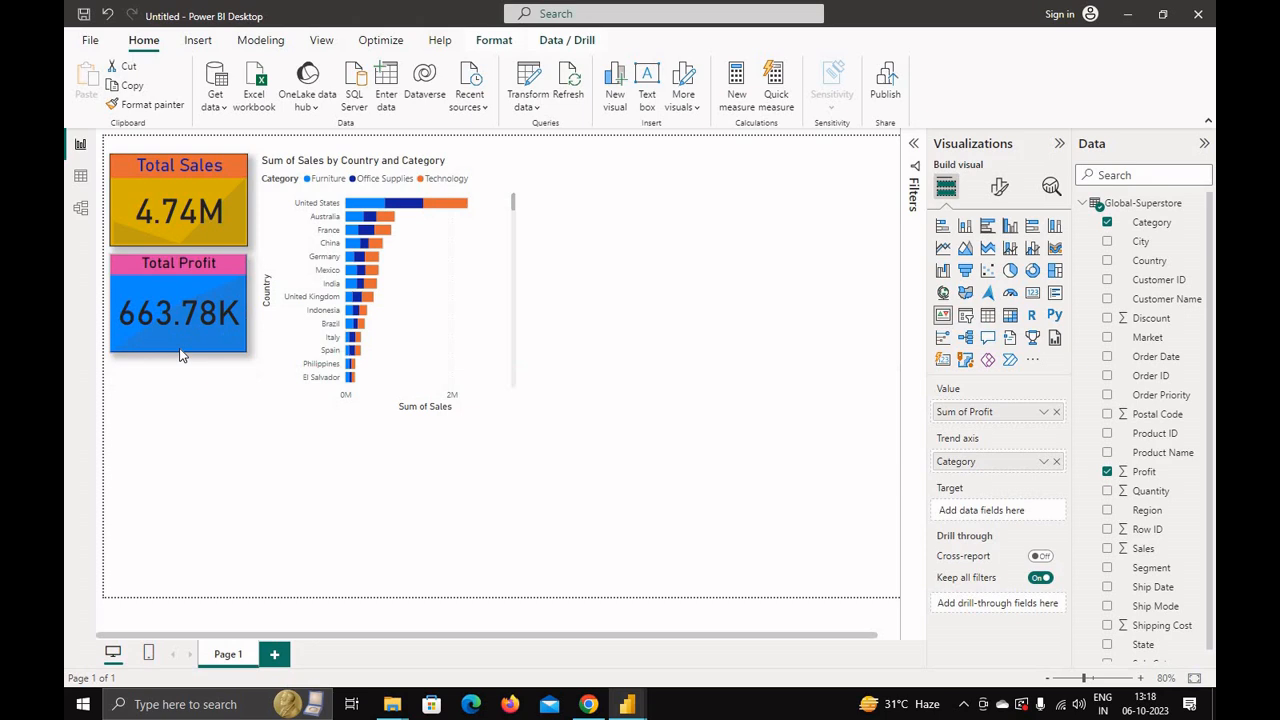
Step: Resize the bar chart to be shorter and narrower, matching the height of the two cards
{"action": "left_click", "coordinate": [416, 343]}
{"action": "left_click_drag", "start_coordinate": [404, 412], "coordinate": [391, 356]}
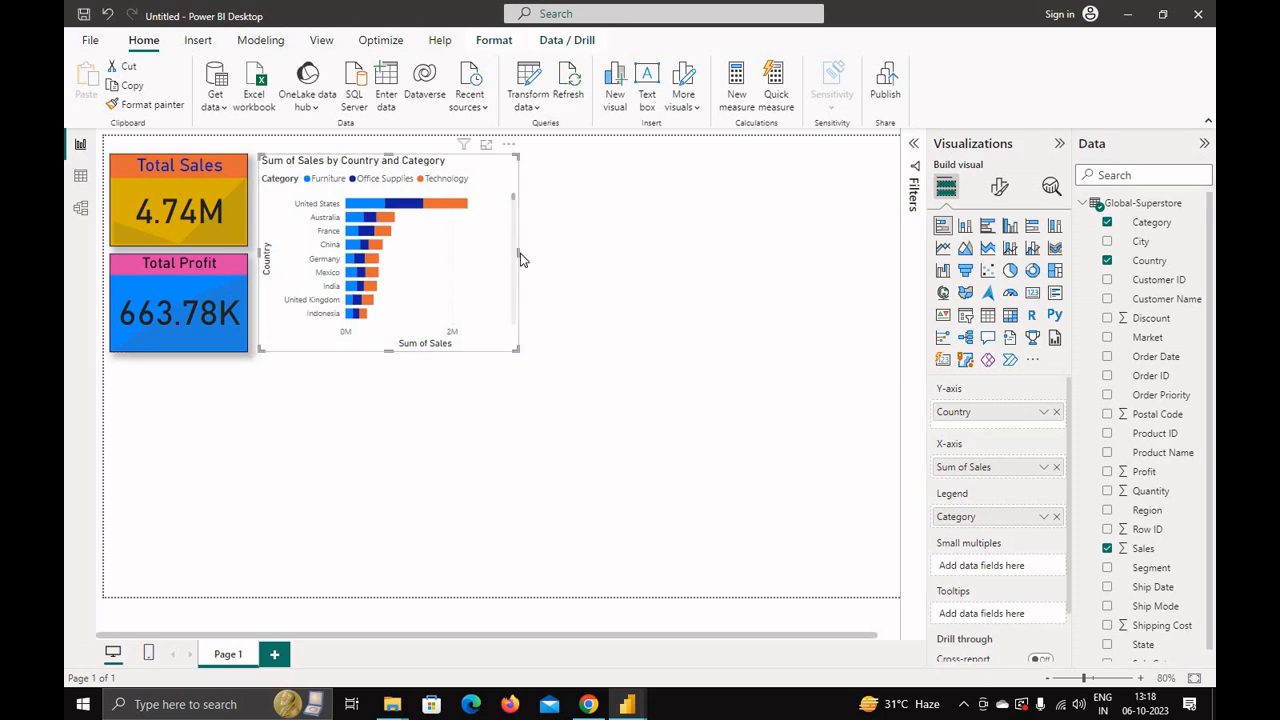
{"action": "left_click", "coordinate": [521, 254]}
{"action": "left_click", "coordinate": [512, 258]}
{"action": "left_click_drag", "start_coordinate": [517, 256], "coordinate": [485, 251]}
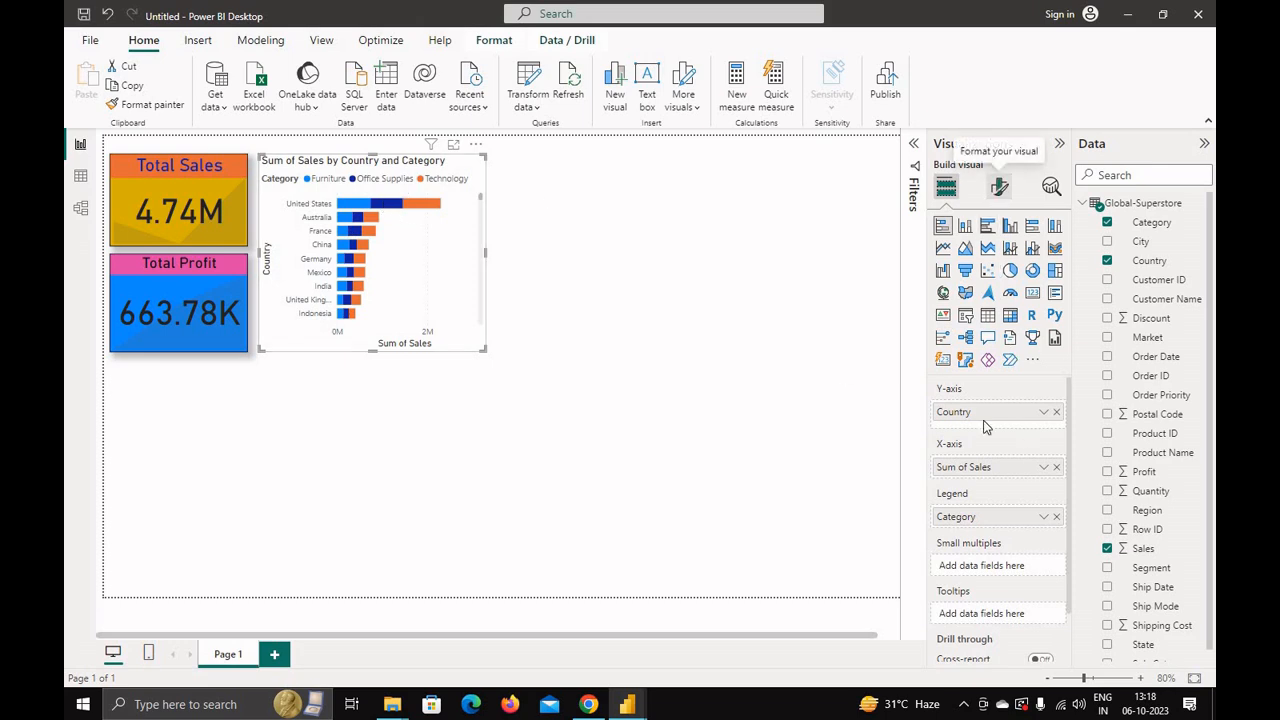
Step: Format the bar chart's Y-axis labels with pink colour and font size 10
{"action": "left_click", "coordinate": [1000, 190]}
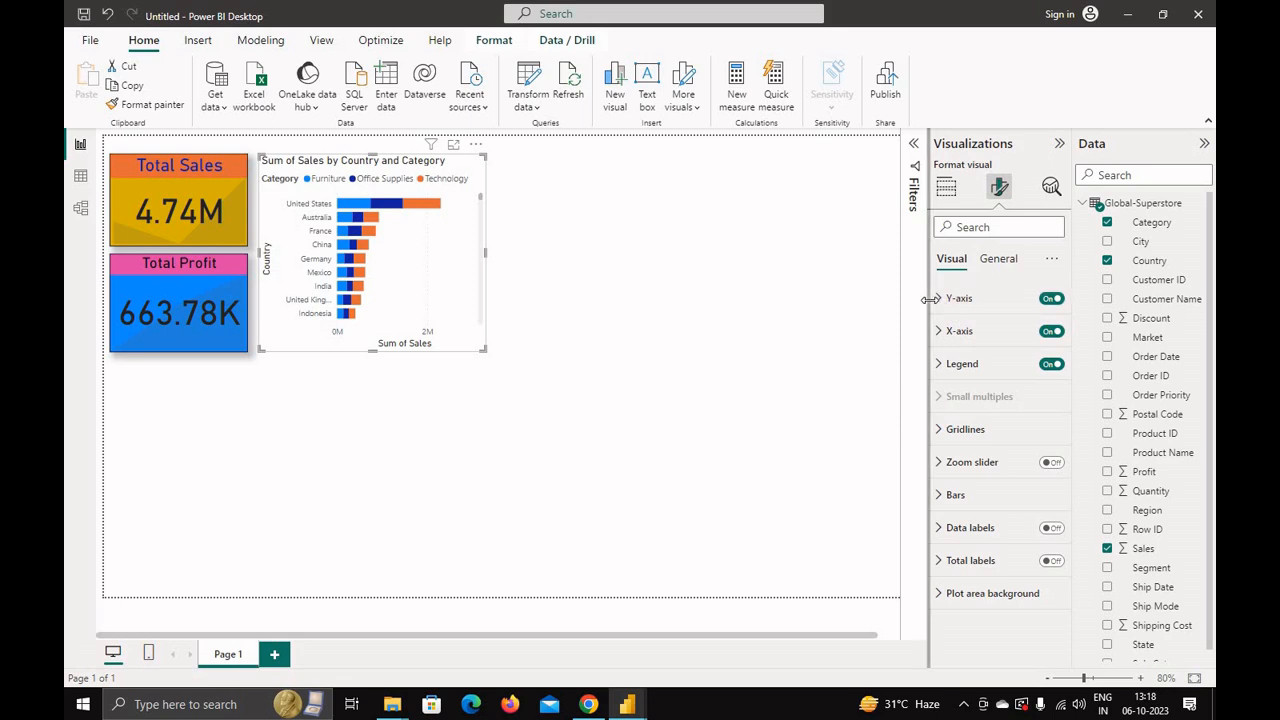
{"action": "left_click", "coordinate": [946, 299]}
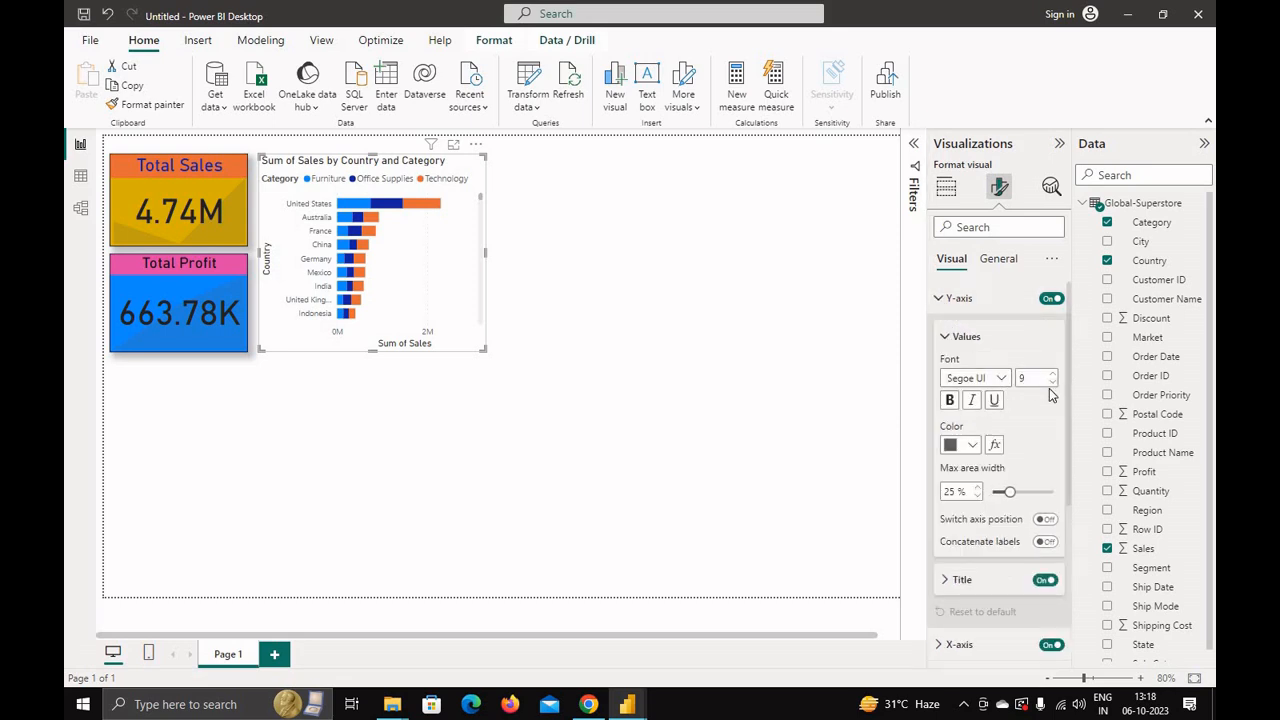
{"action": "left_click", "coordinate": [1053, 382]}
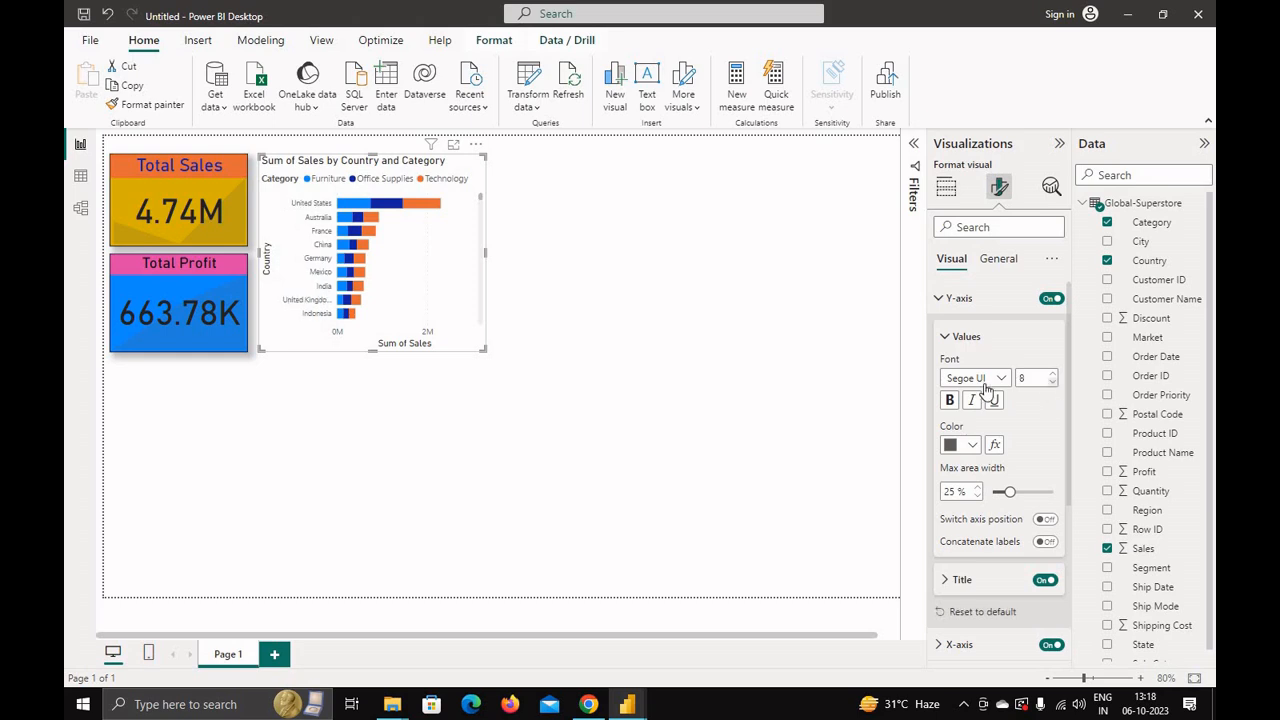
{"action": "left_click", "coordinate": [973, 446]}
{"action": "left_click", "coordinate": [985, 377]}
{"action": "type", "text": "12"}
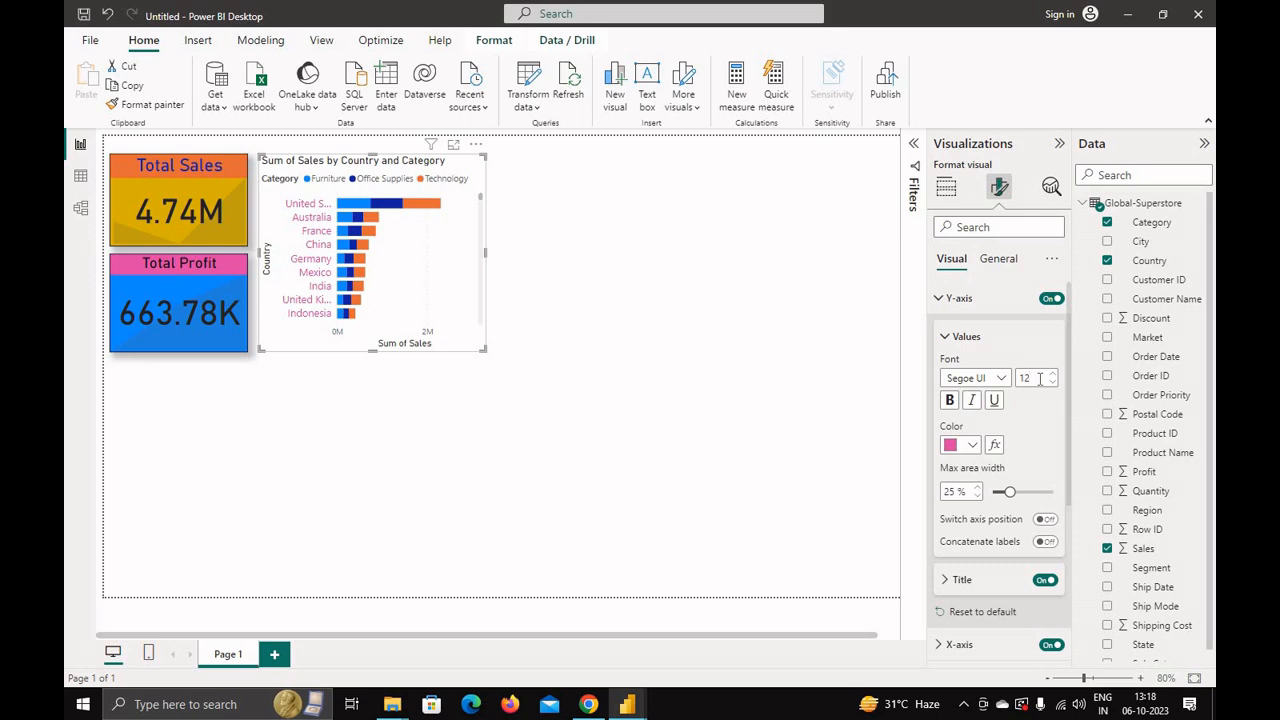
{"action": "key", "text": "BackSpace"}
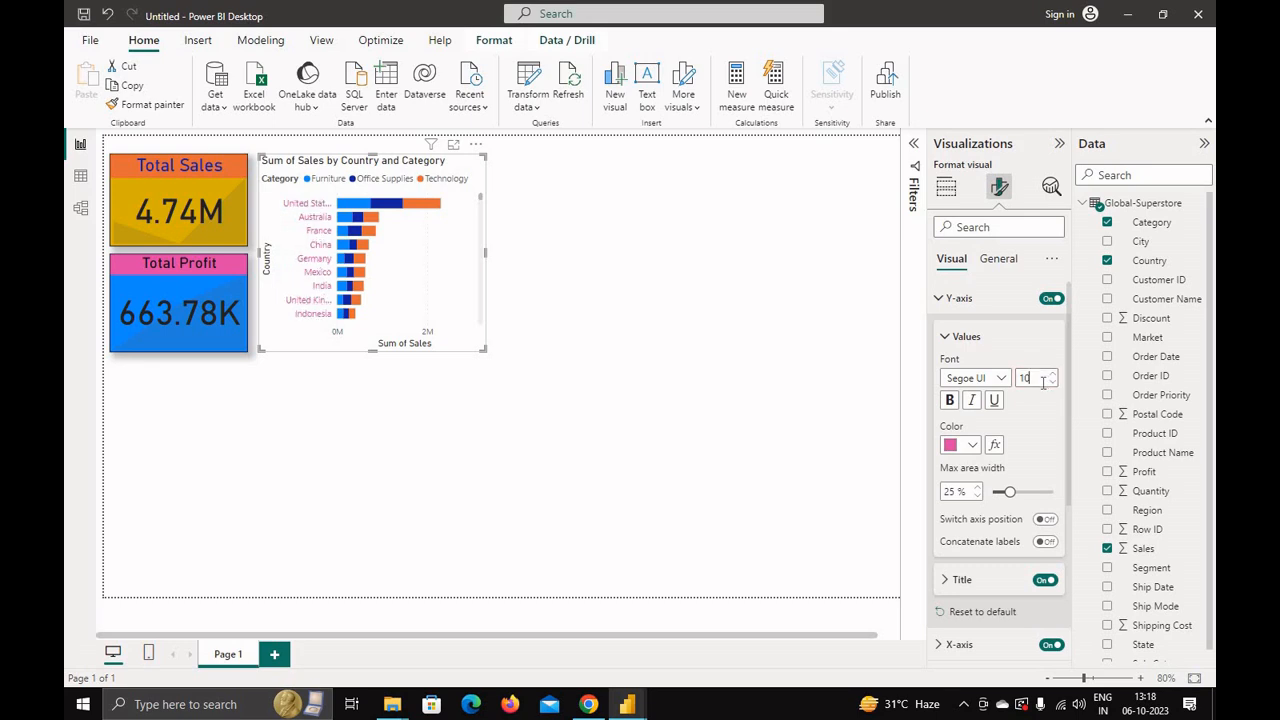
{"action": "left_click", "coordinate": [944, 302]}
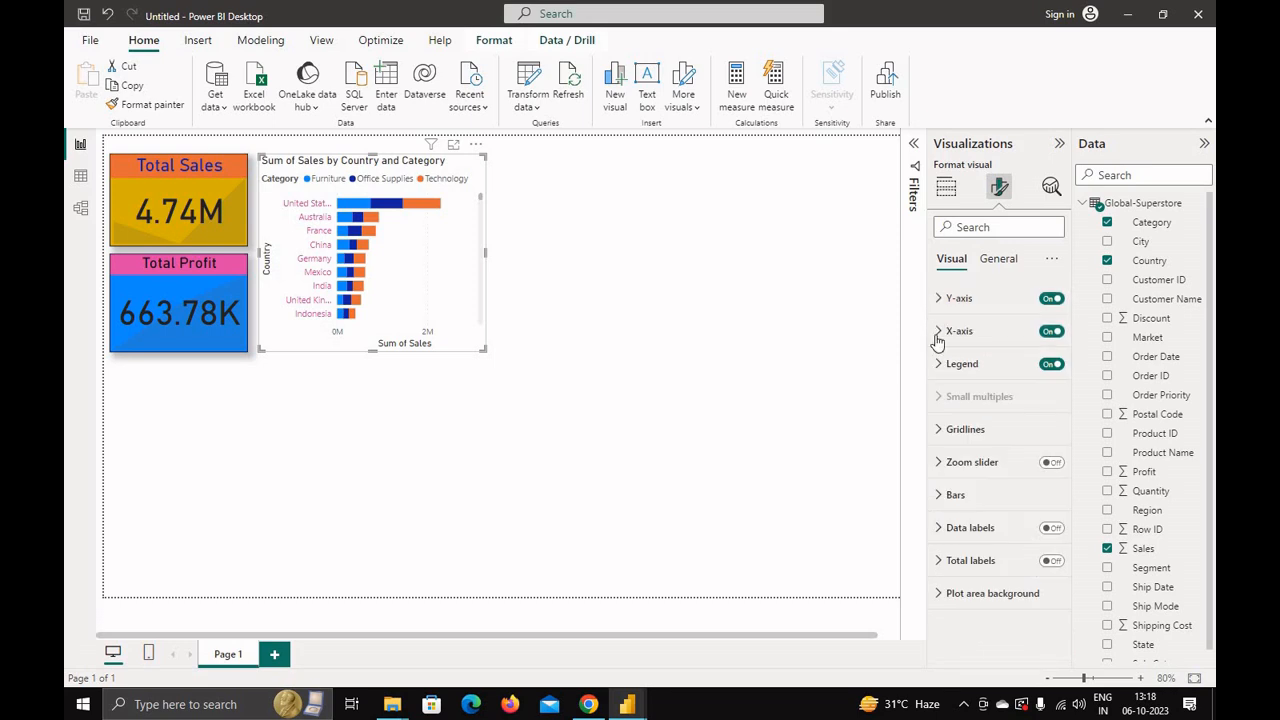
Step: Set the X-axis values colour to dark blue
{"action": "left_click", "coordinate": [947, 338]}
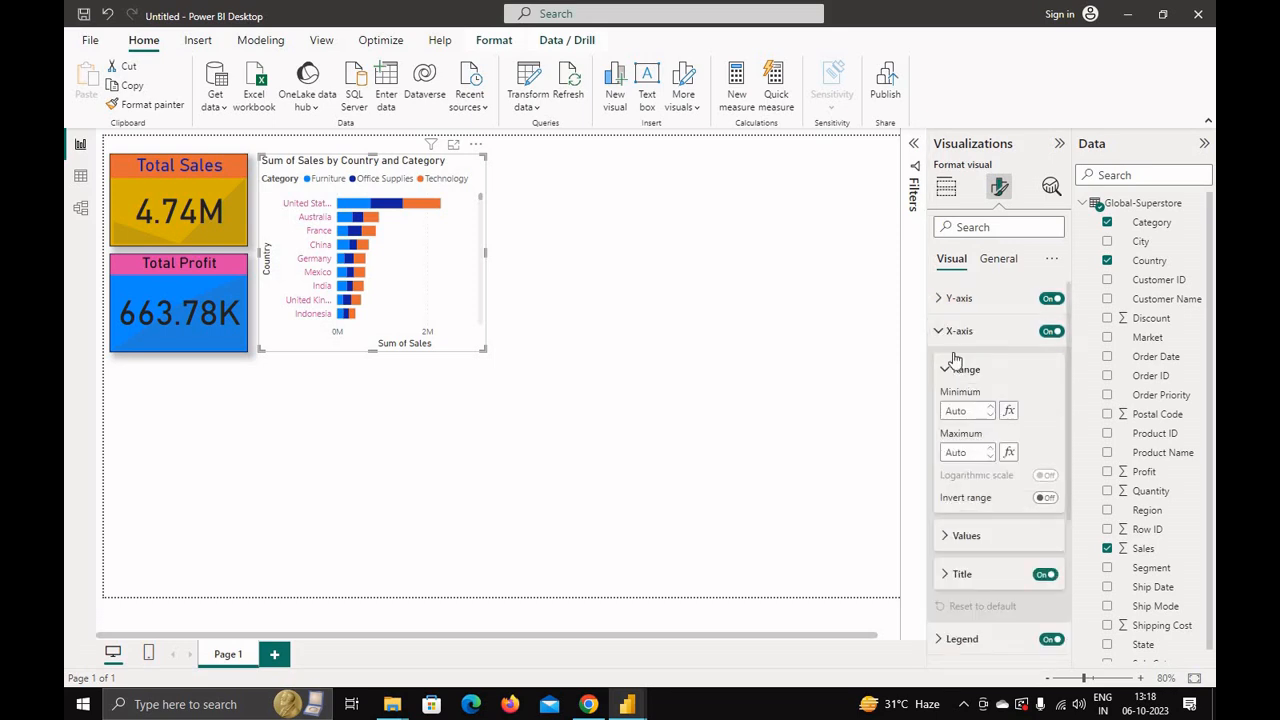
{"action": "left_click", "coordinate": [956, 546]}
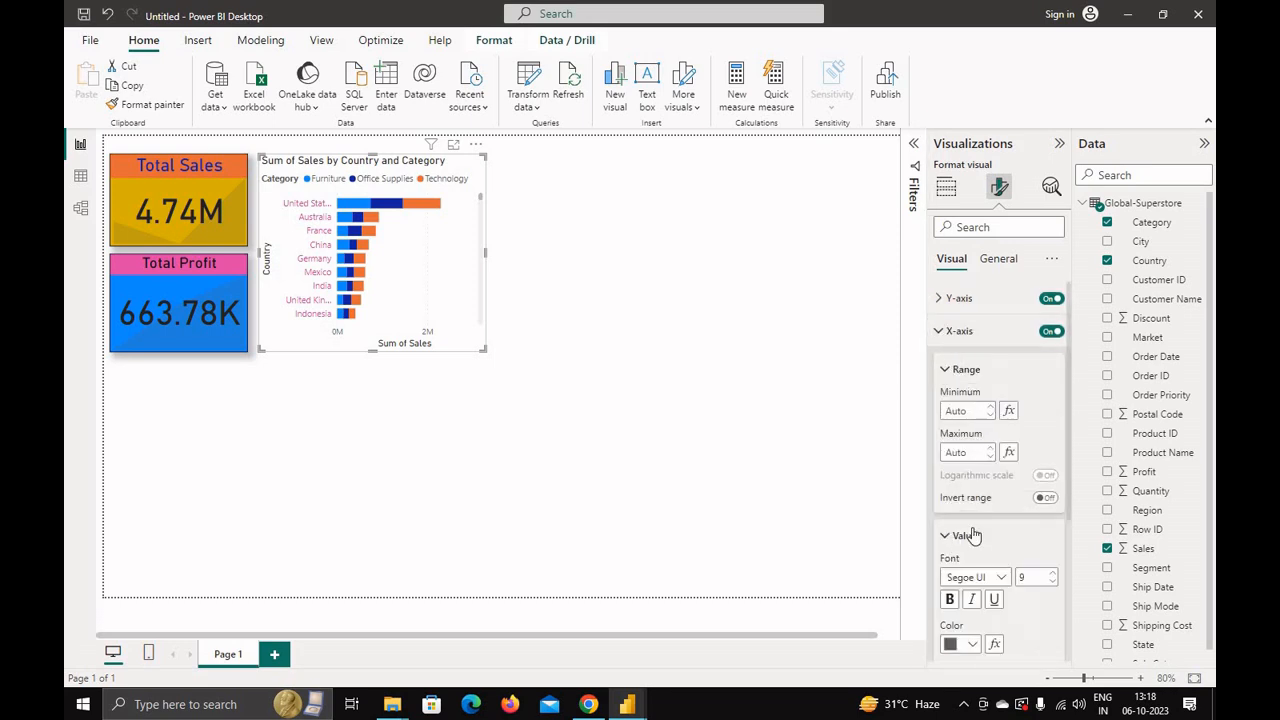
{"action": "scroll", "coordinate": [1038, 466], "scroll_direction": "down", "scroll_amount": 2}
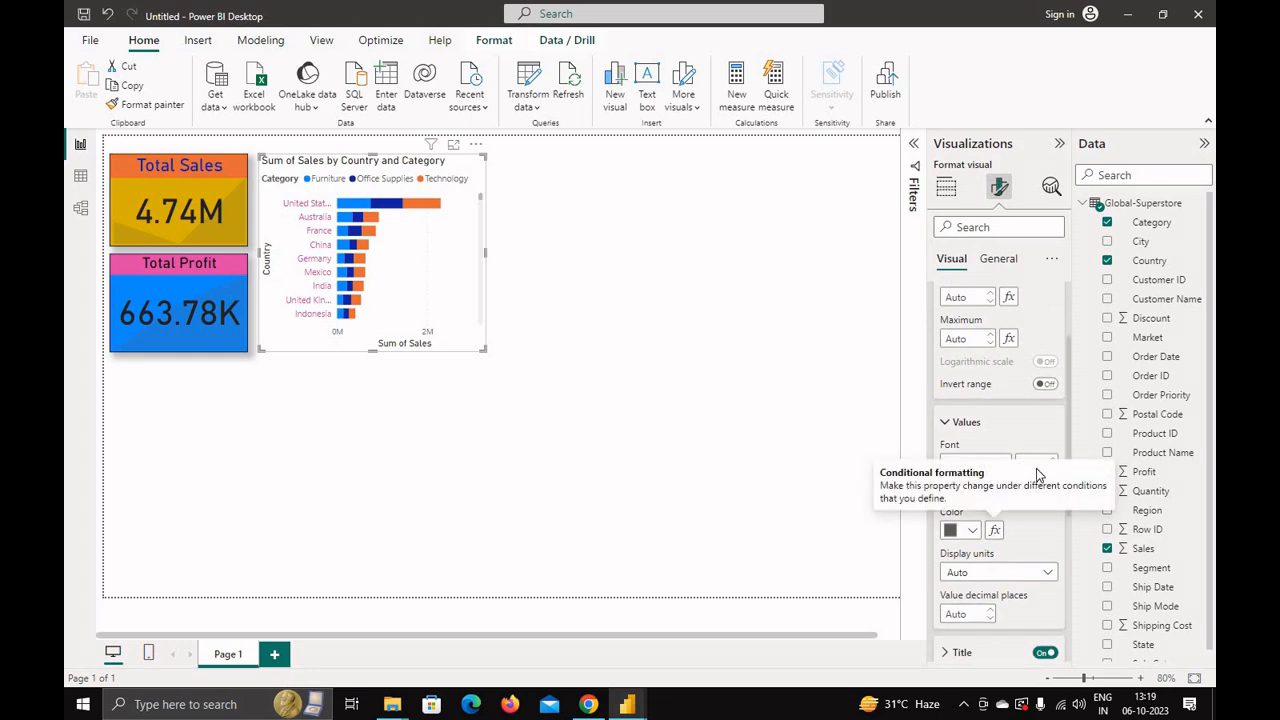
{"action": "left_click", "coordinate": [972, 530]}
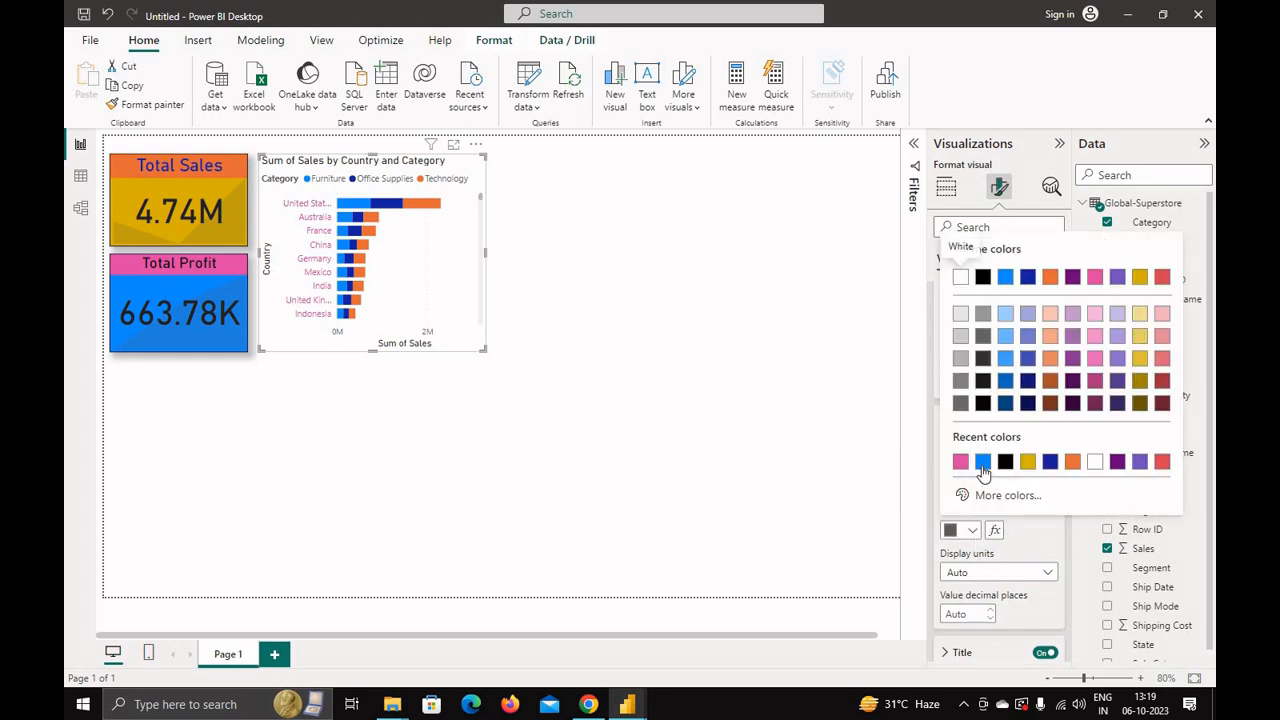
{"action": "left_click", "coordinate": [1050, 462]}
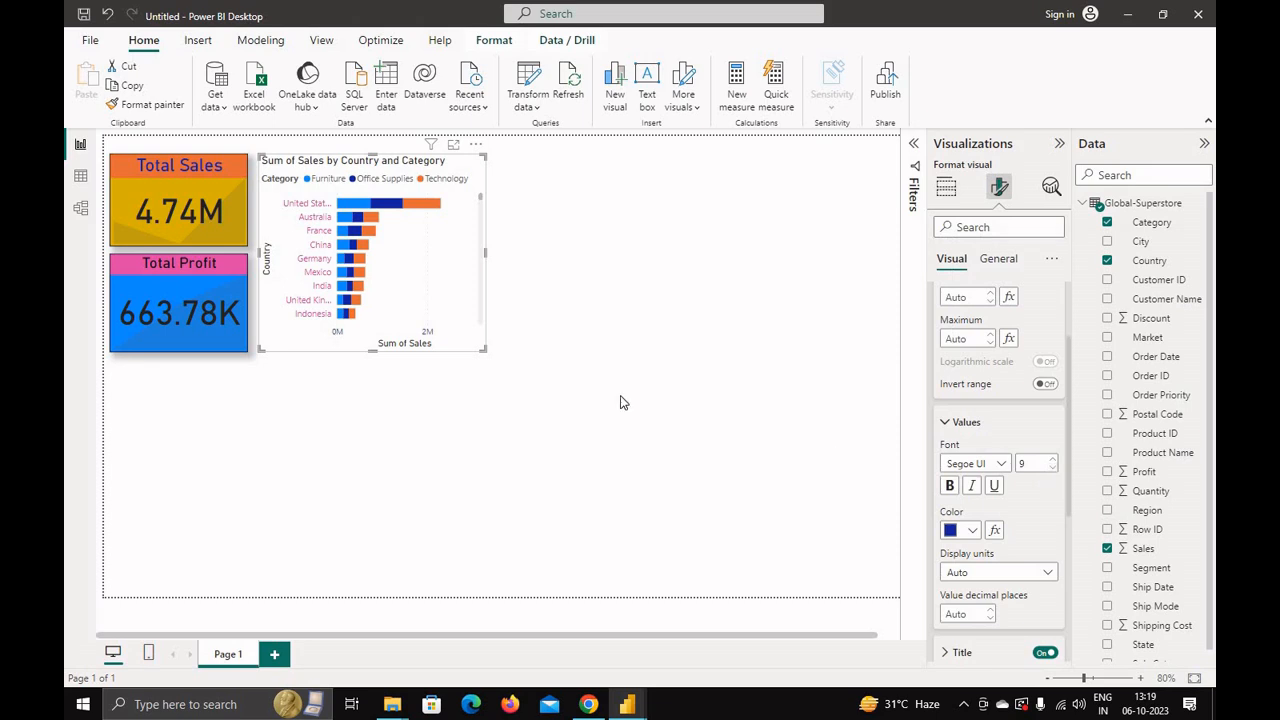
Step: Turn on data labels for the bar chart
{"action": "scroll", "coordinate": [948, 560], "scroll_direction": "down", "scroll_amount": 3}
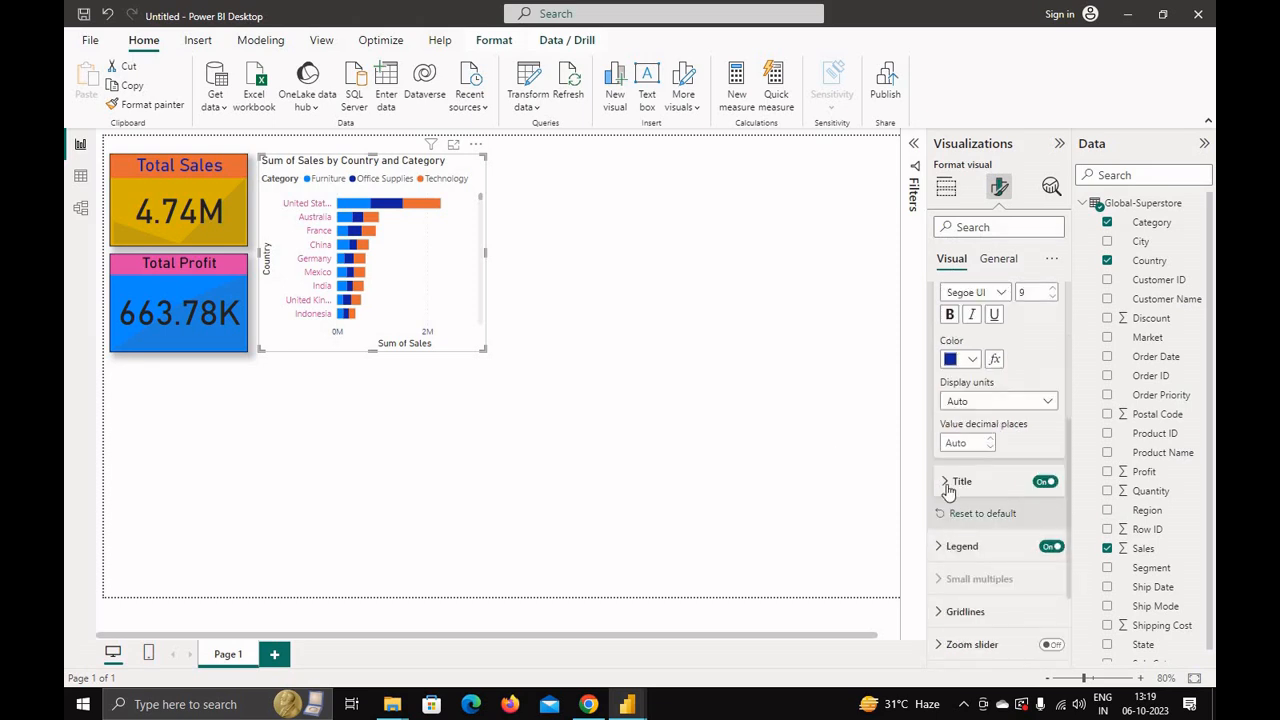
{"action": "left_click", "coordinate": [946, 483]}
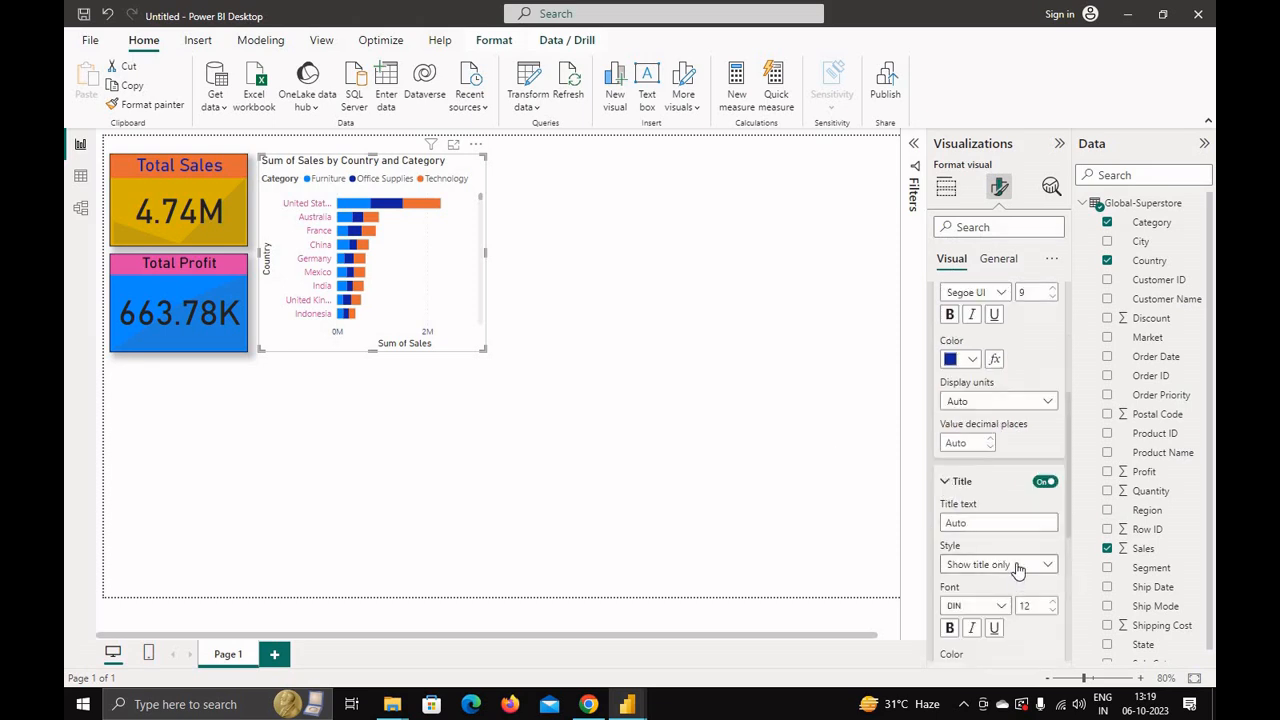
{"action": "scroll", "coordinate": [1013, 564], "scroll_direction": "down", "scroll_amount": 1}
{"action": "scroll", "coordinate": [1013, 563], "scroll_direction": "down", "scroll_amount": 1}
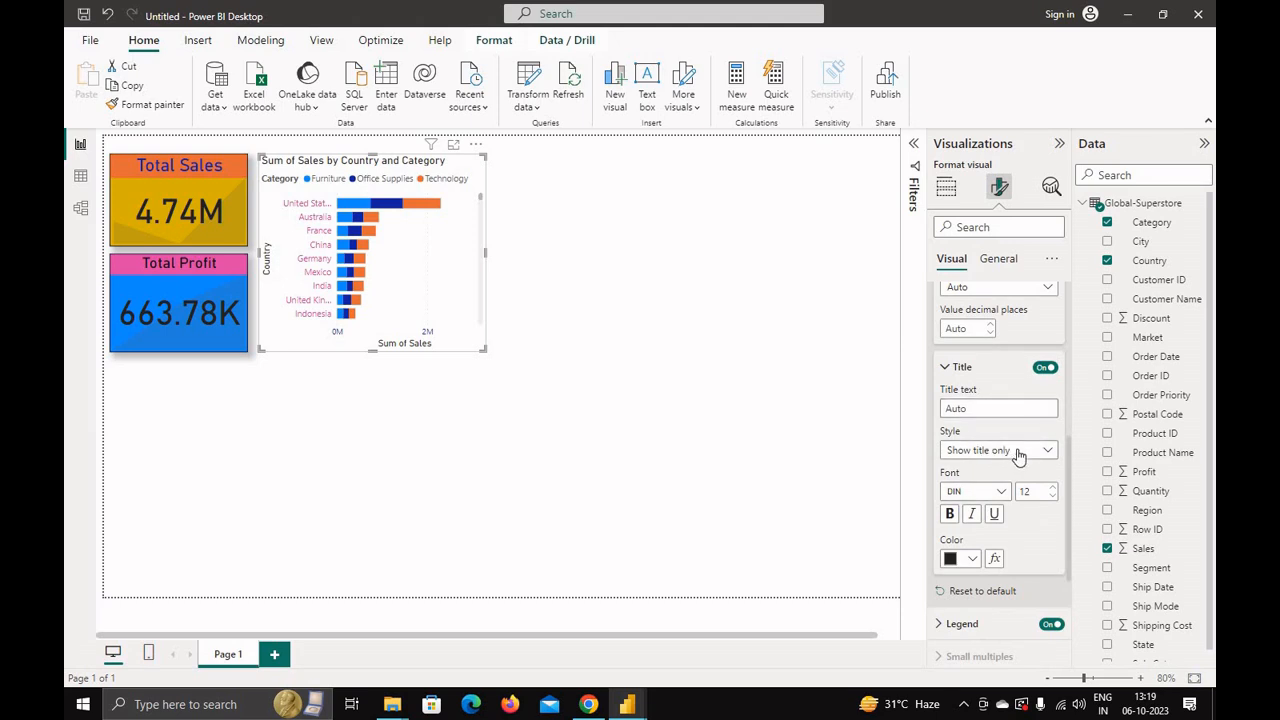
{"action": "scroll", "coordinate": [1004, 528], "scroll_direction": "down", "scroll_amount": 2}
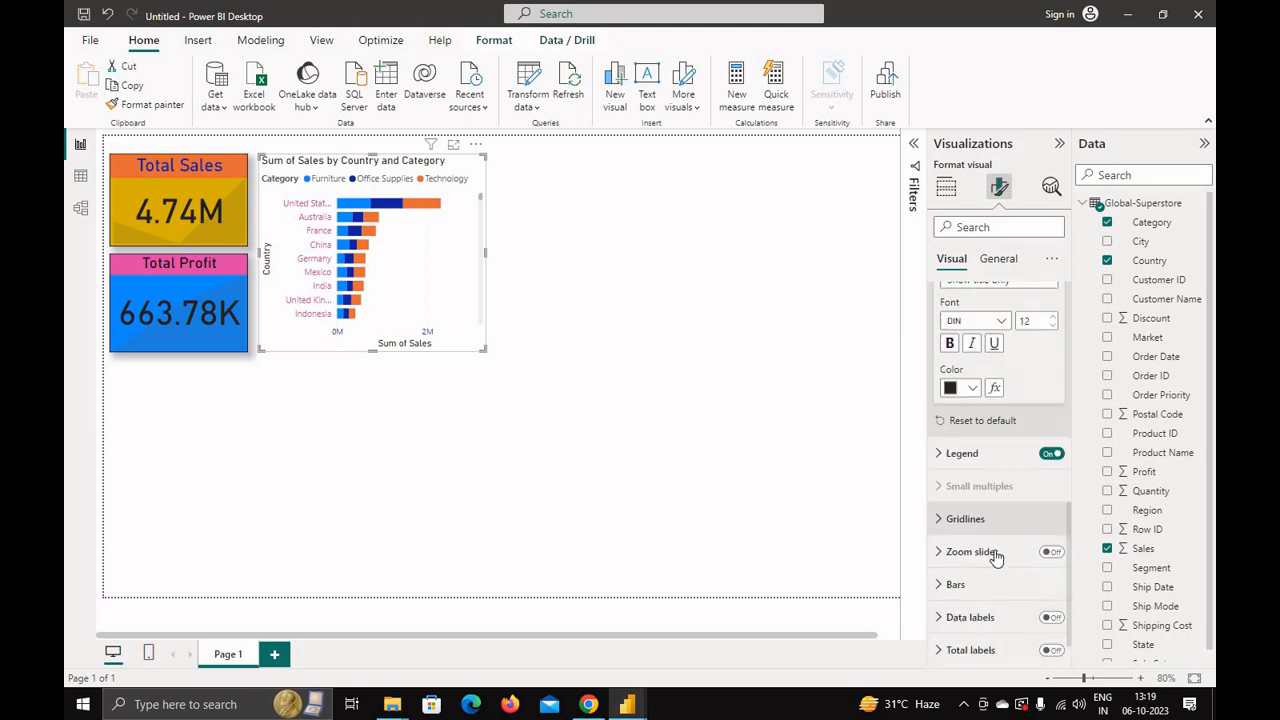
{"action": "left_click", "coordinate": [945, 453]}
{"action": "scroll", "coordinate": [996, 510], "scroll_direction": "down", "scroll_amount": 3}
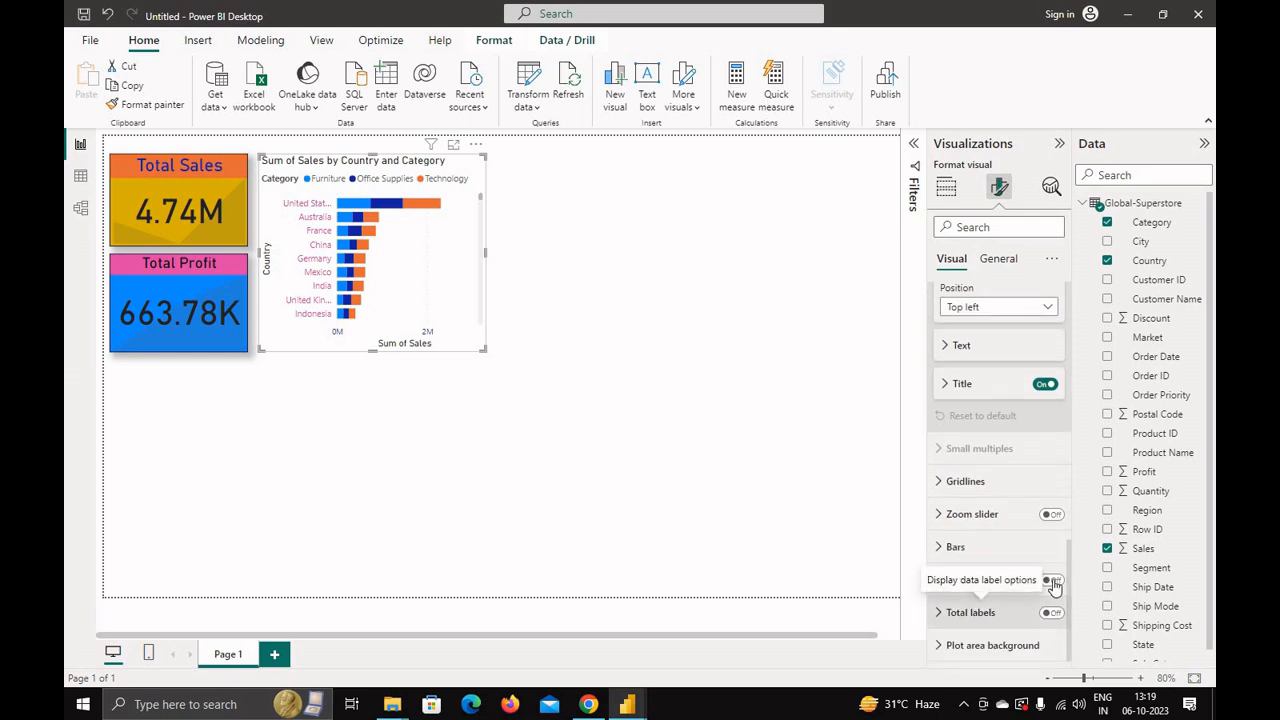
{"action": "left_click", "coordinate": [1055, 583]}
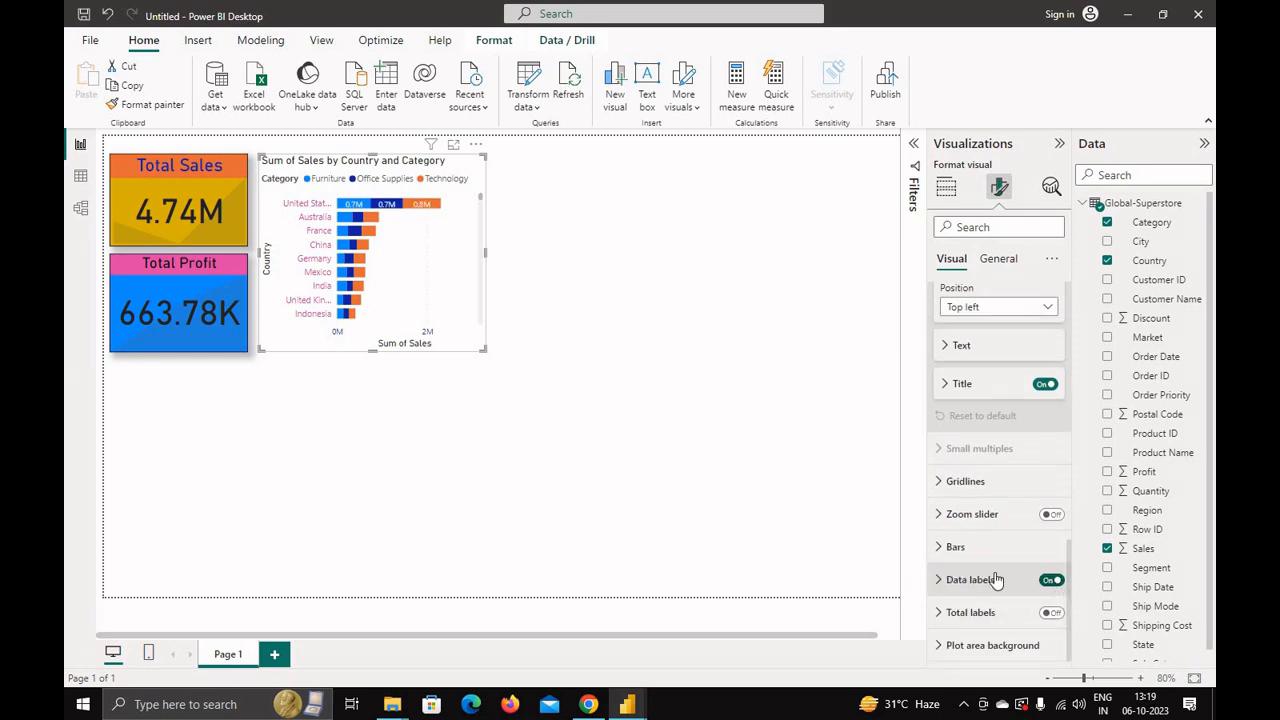
Step: Set the bar colours to pink for Furniture and red for Technology
{"action": "left_click", "coordinate": [945, 548]}
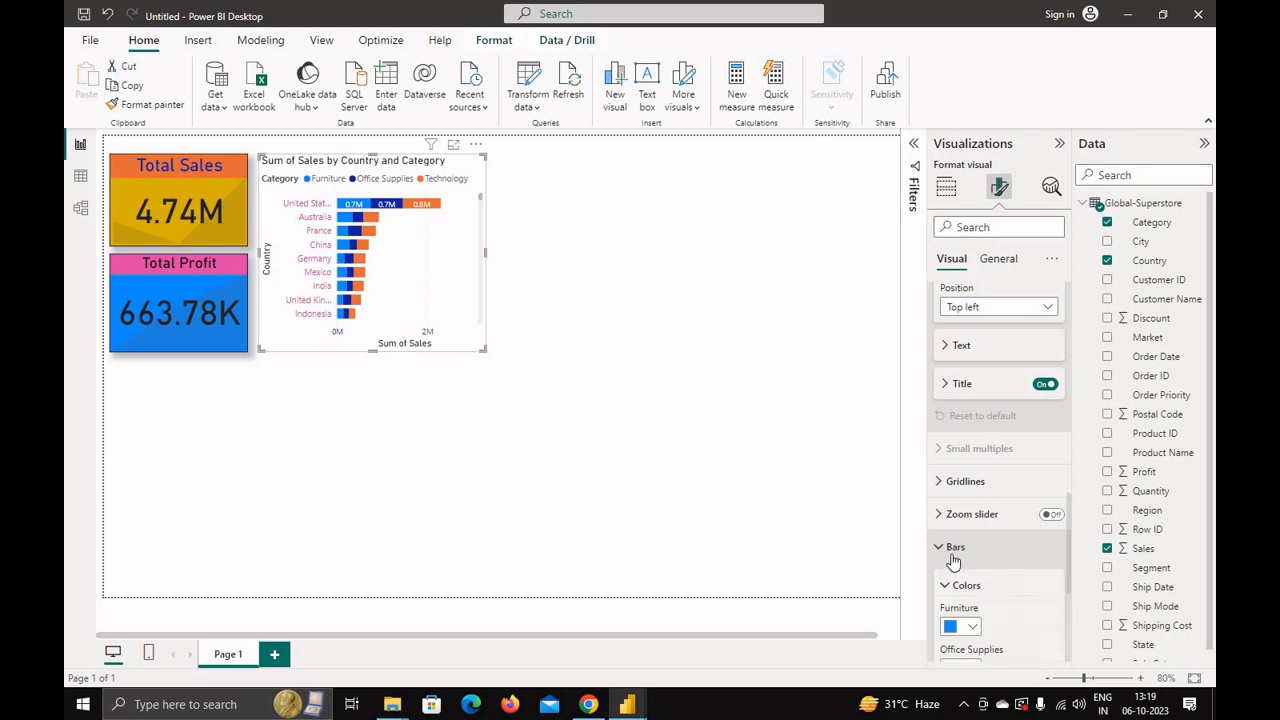
{"action": "scroll", "coordinate": [962, 500], "scroll_direction": "down", "scroll_amount": 2}
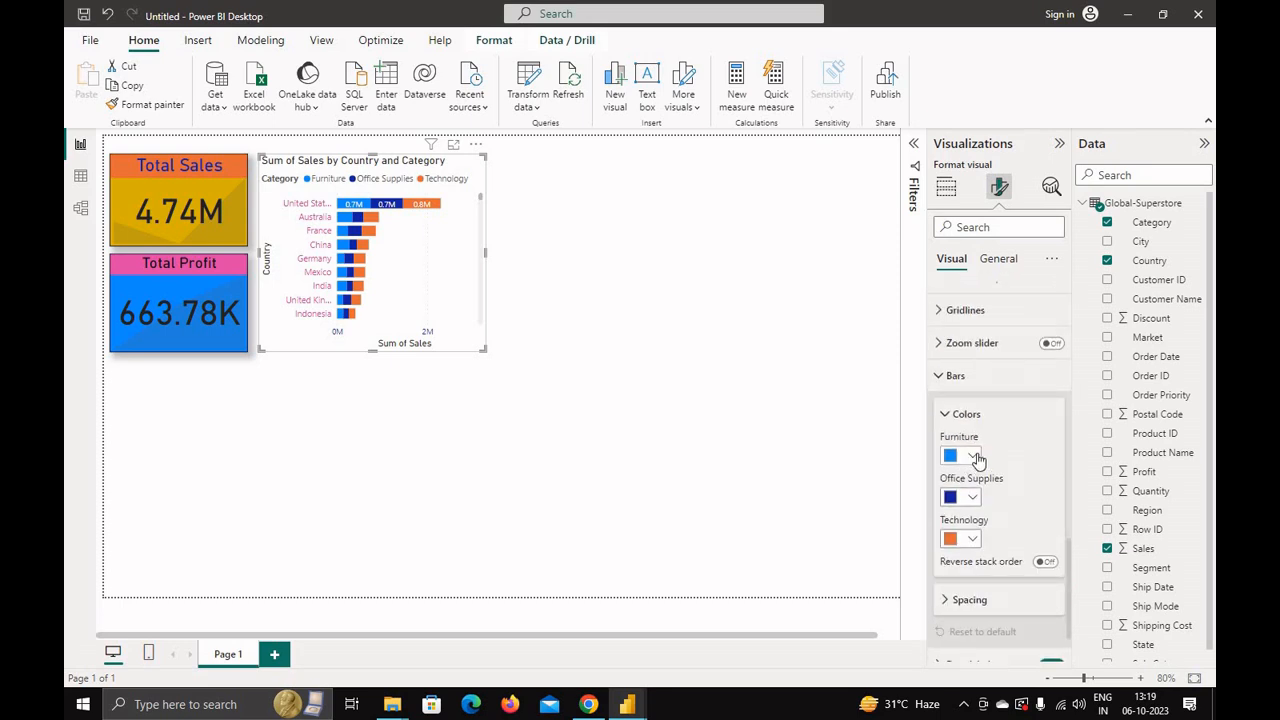
{"action": "left_click", "coordinate": [972, 457]}
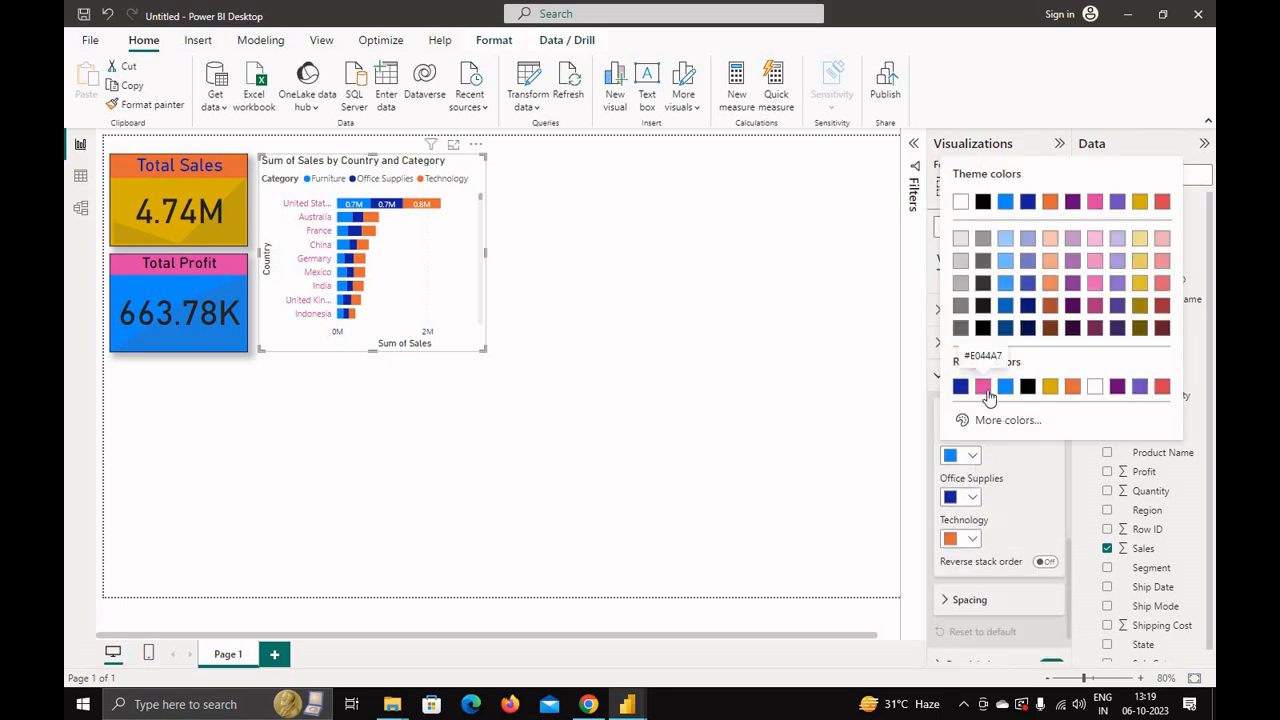
{"action": "left_click", "coordinate": [983, 387]}
{"action": "left_click", "coordinate": [971, 500]}
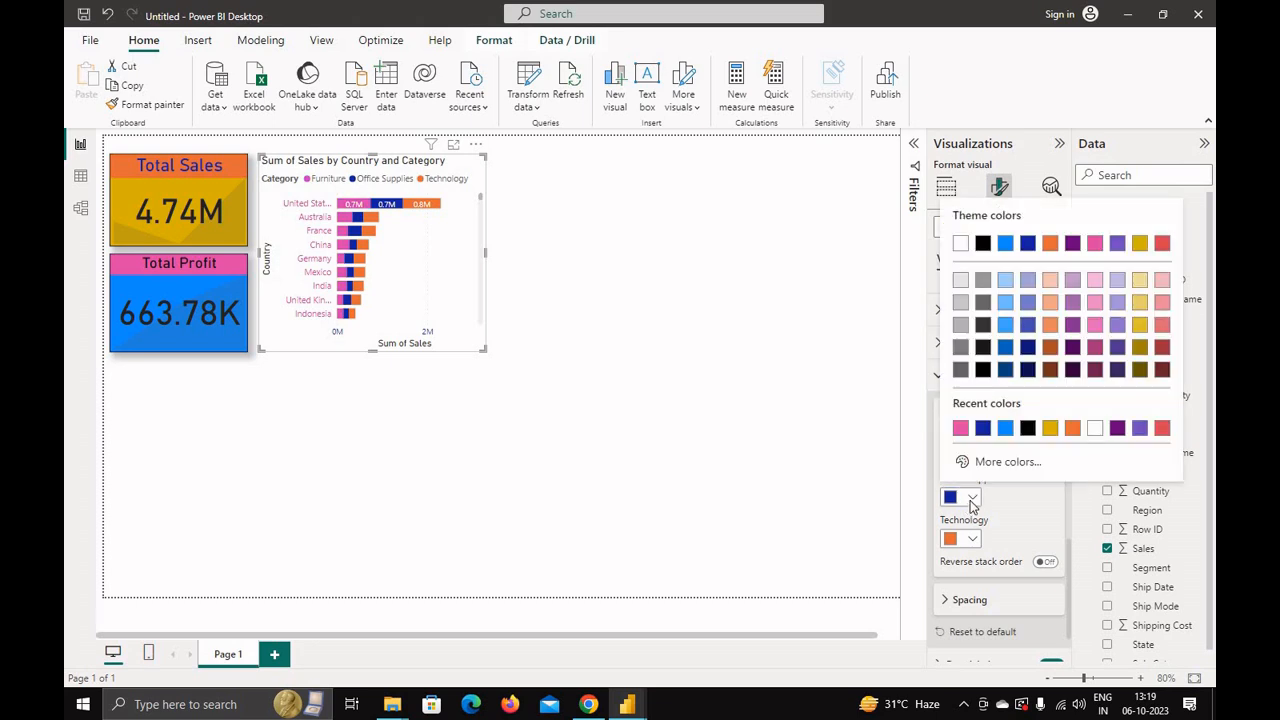
{"action": "left_click", "coordinate": [972, 500]}
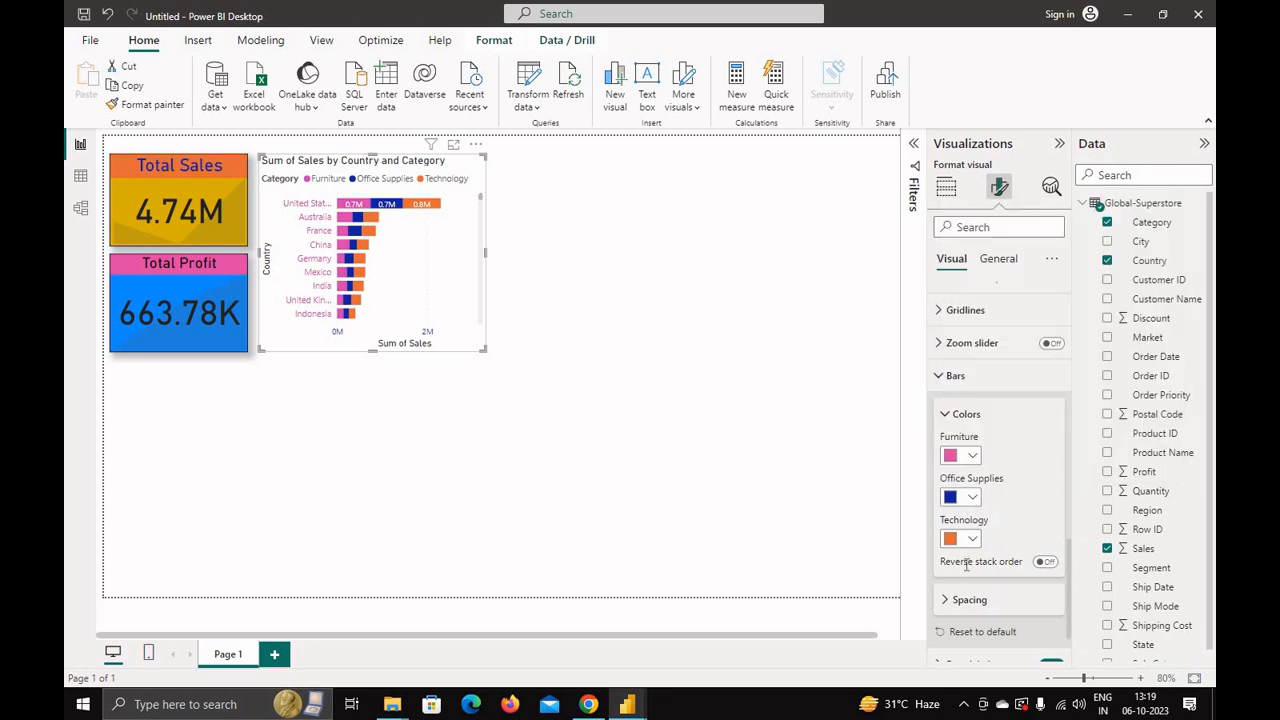
{"action": "left_click", "coordinate": [972, 540]}
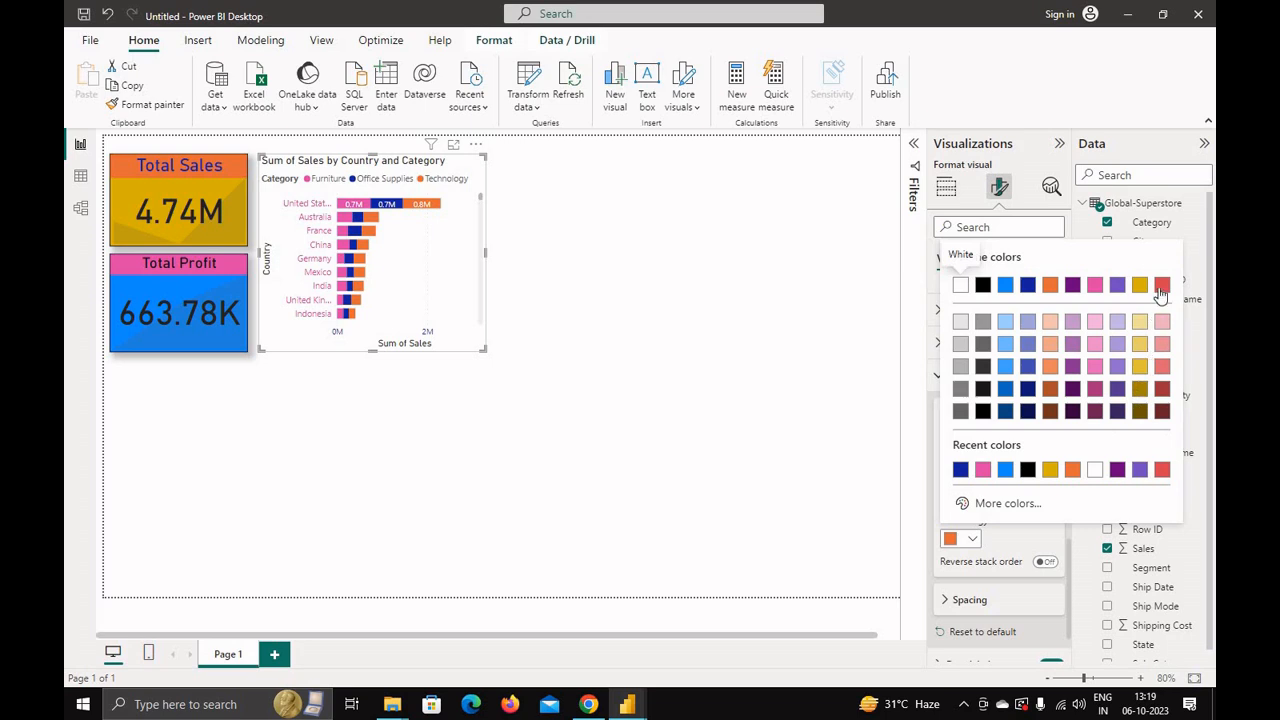
{"action": "left_click", "coordinate": [1161, 287]}
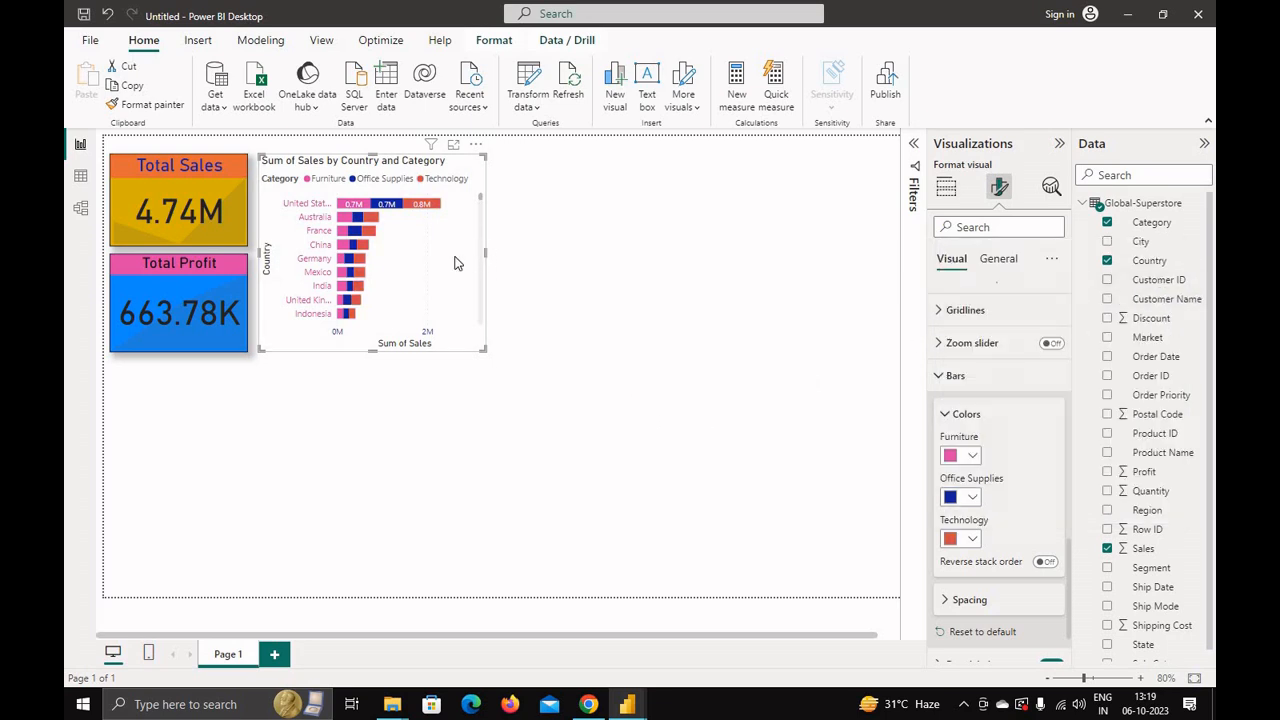
Step: Rename the bar chart's title to "Sales by Country and Category"
{"action": "left_click", "coordinate": [997, 258]}
{"action": "left_click", "coordinate": [945, 332]}
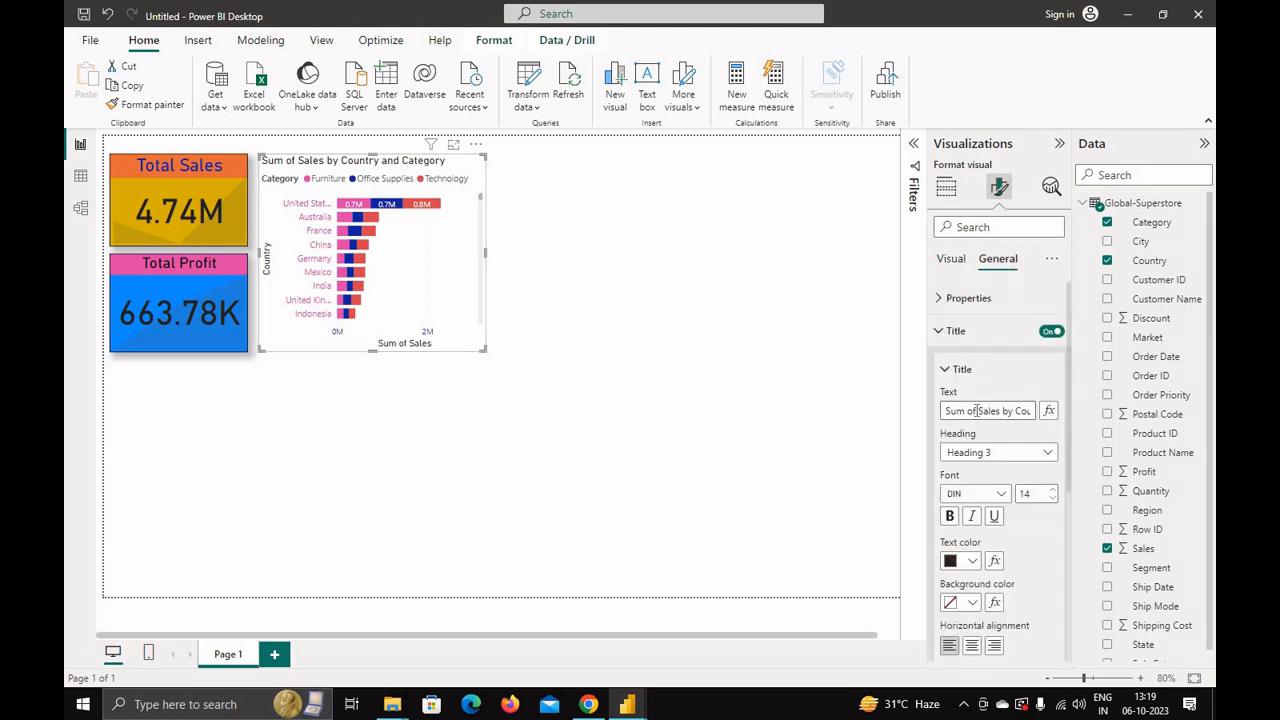
{"action": "left_click_drag", "start_coordinate": [983, 411], "coordinate": [914, 424]}
{"action": "key", "text": "BackSpace"}
{"action": "type", "text": "S"}
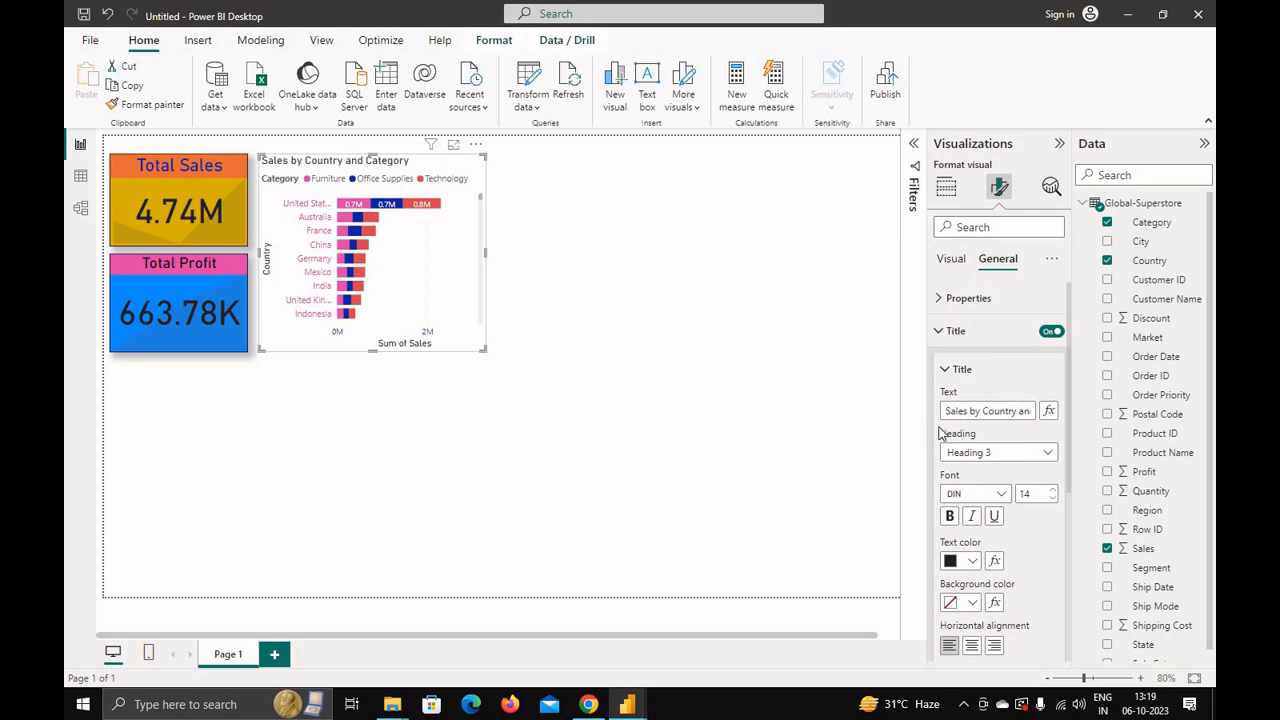
Step: Set the chart title's heading to Heading 5 and its font size to 15
{"action": "left_click", "coordinate": [1010, 458]}
{"action": "left_click", "coordinate": [992, 553]}
{"action": "left_click", "coordinate": [1053, 490]}
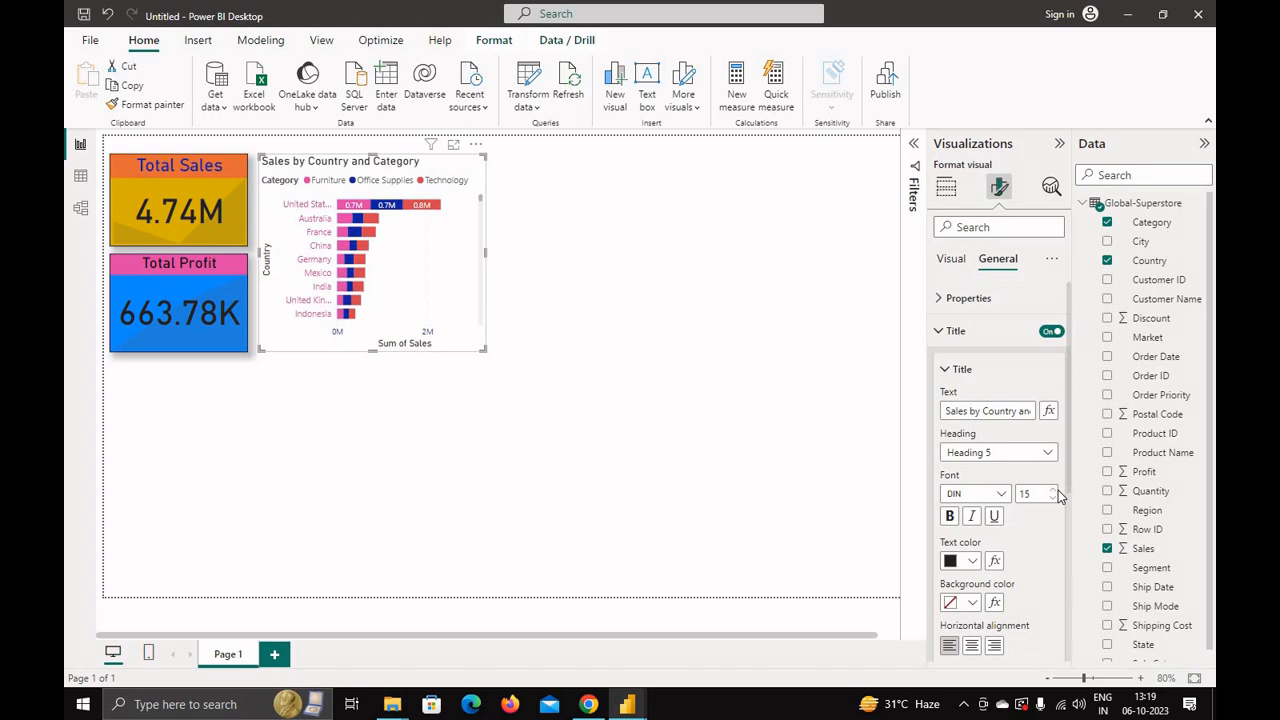
Step: Set the bar chart title's text colour to dark blue
{"action": "left_click", "coordinate": [1001, 494]}
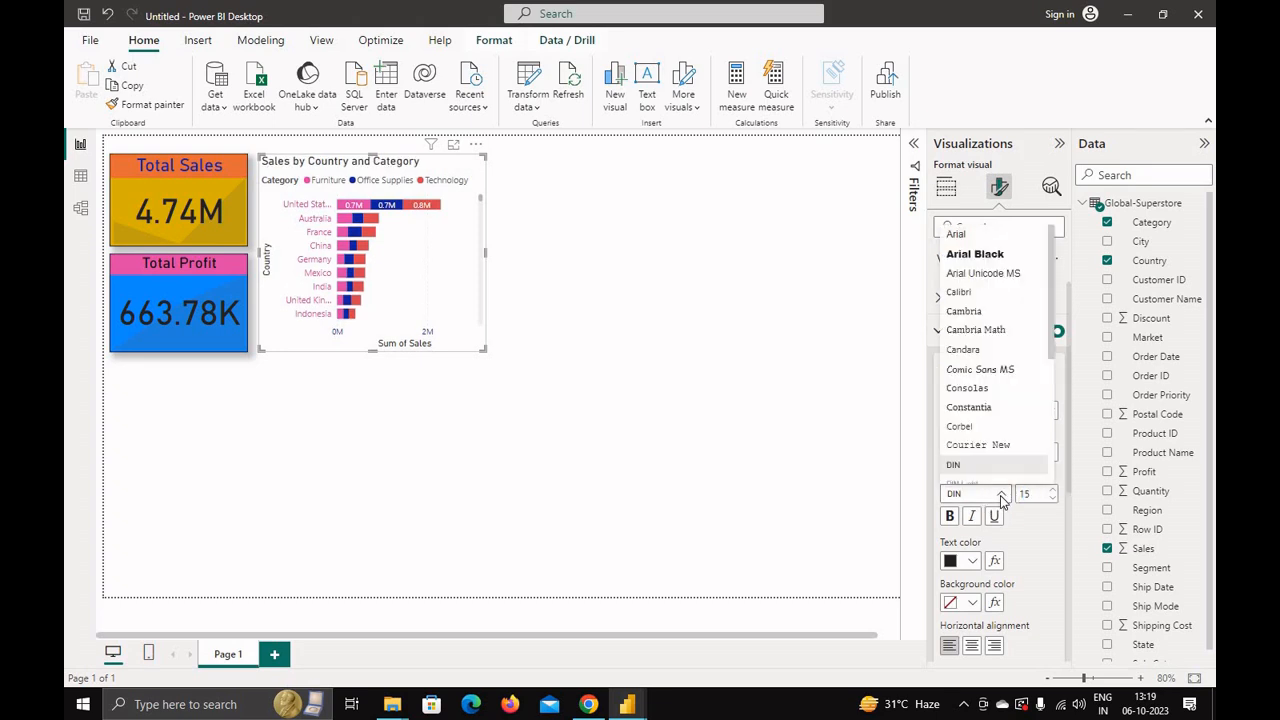
{"action": "left_click", "coordinate": [1030, 544]}
{"action": "left_click", "coordinate": [979, 564]}
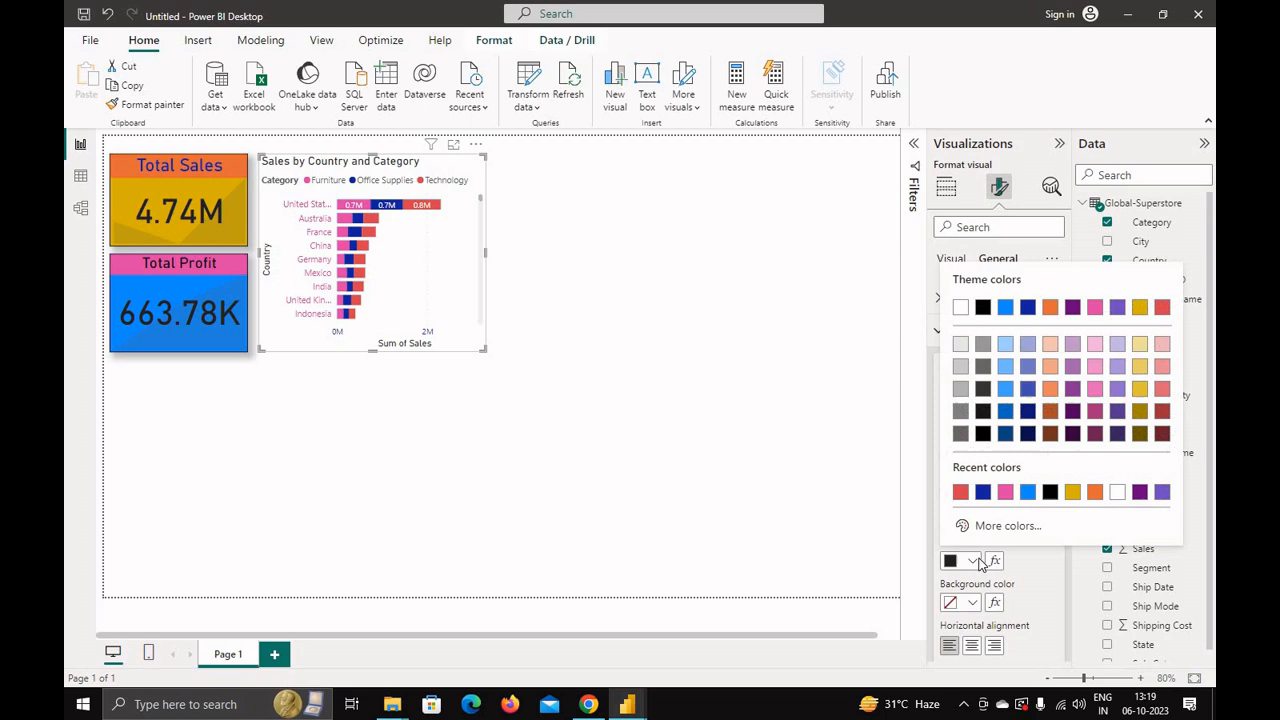
{"action": "left_click", "coordinate": [981, 494]}
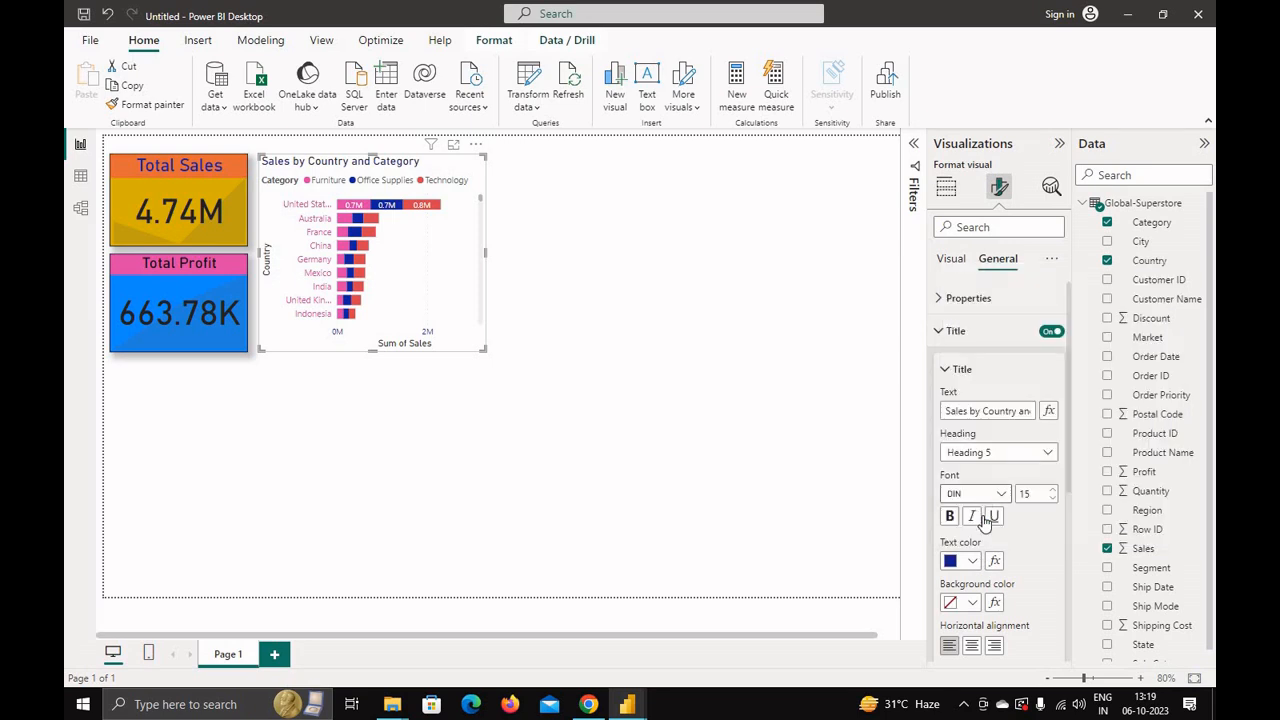
Step: Give the bar chart title a gold background and centre its alignment
{"action": "left_click", "coordinate": [972, 602]}
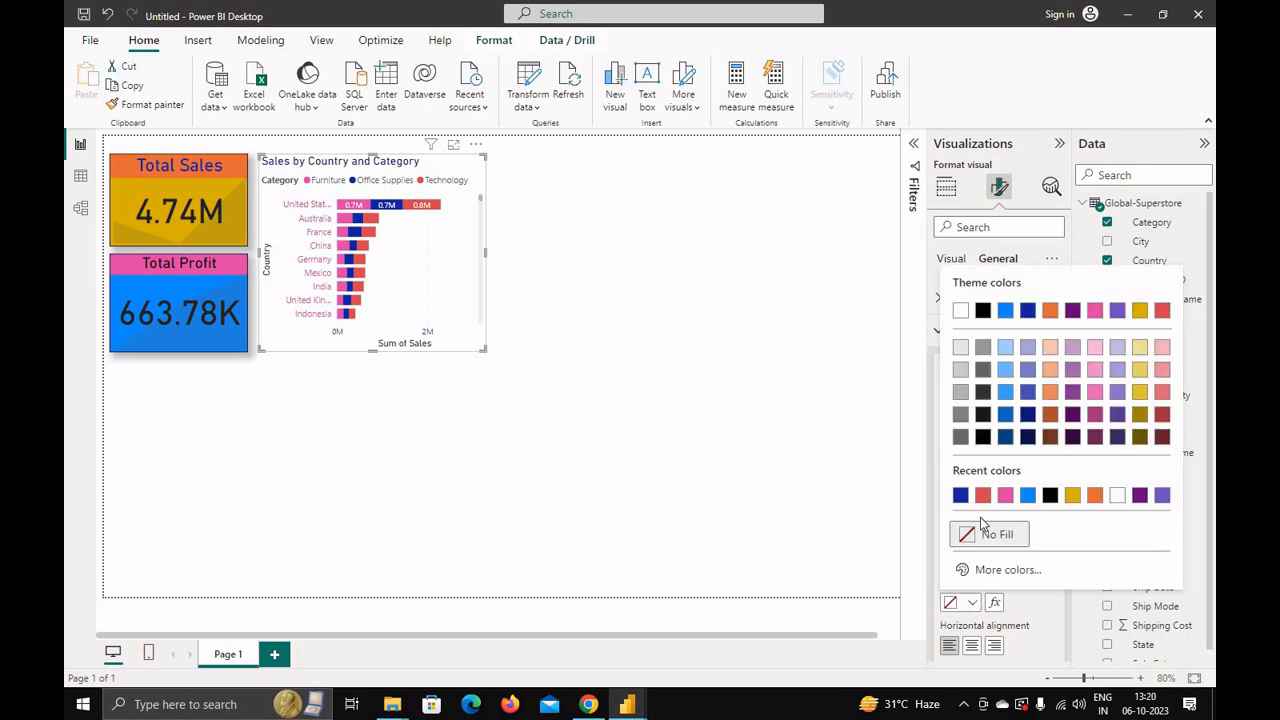
{"action": "left_click", "coordinate": [1027, 495]}
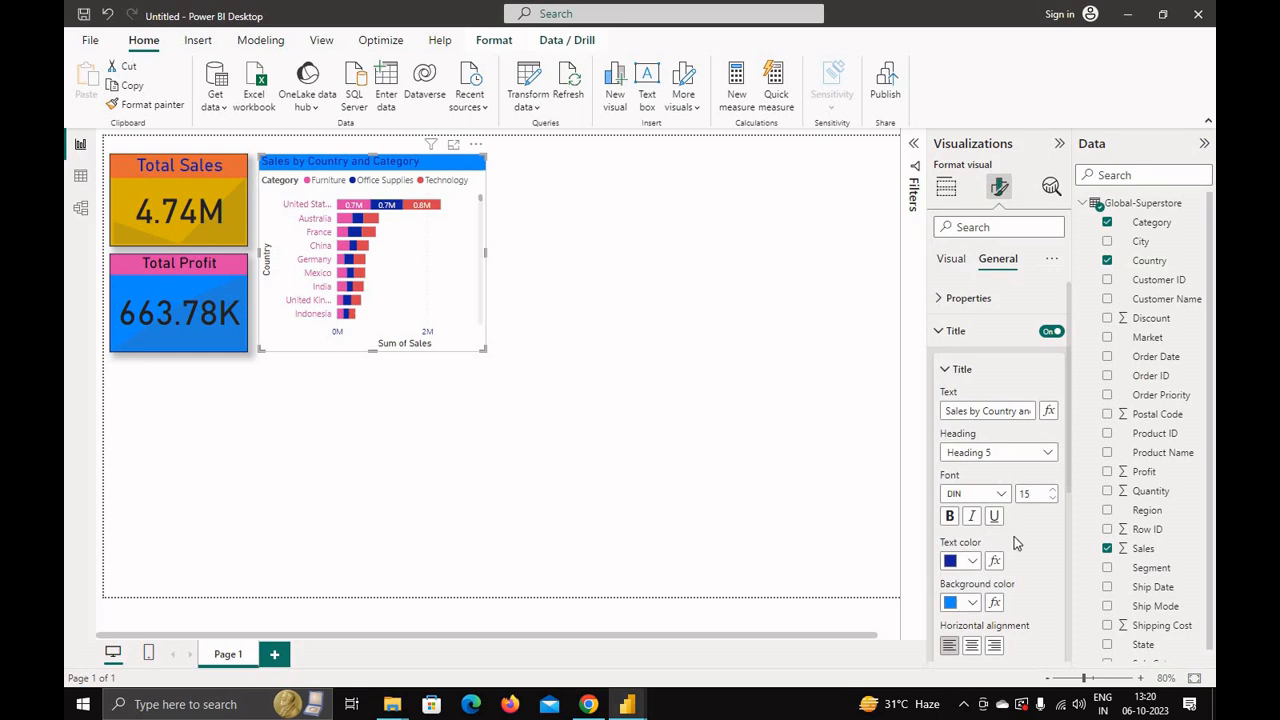
{"action": "left_click", "coordinate": [972, 602]}
{"action": "left_click", "coordinate": [1066, 493]}
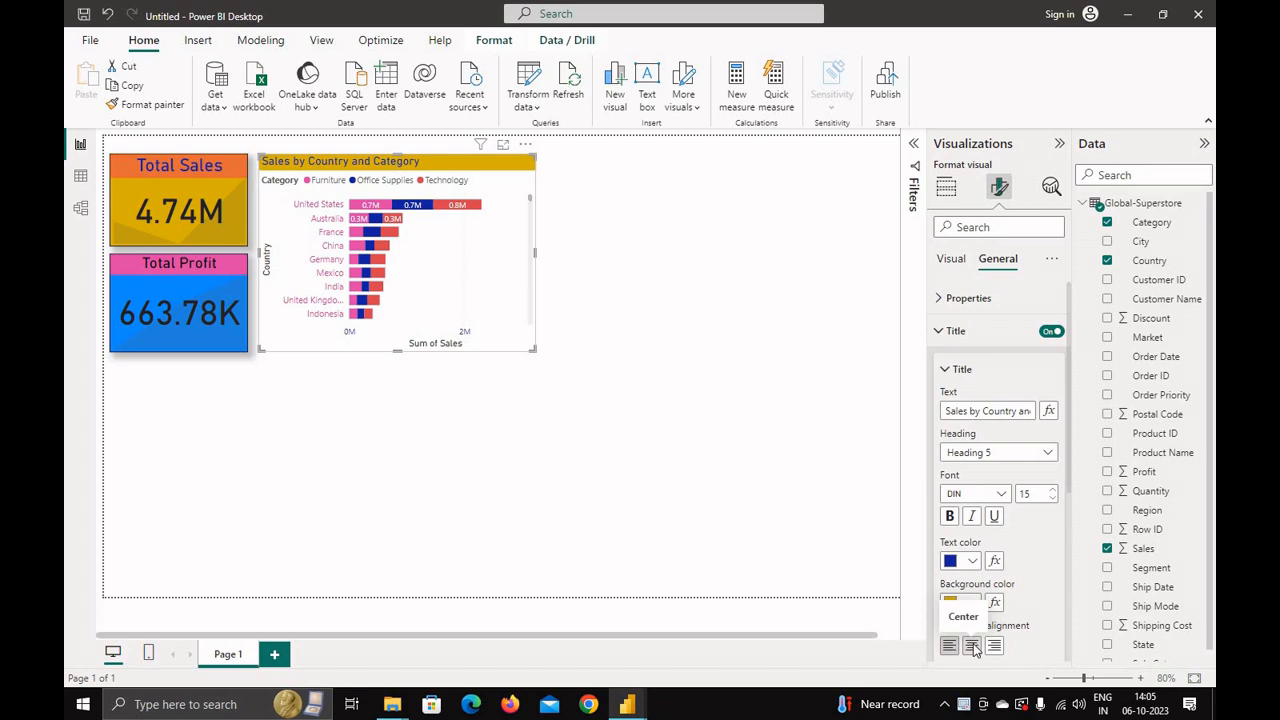
{"action": "left_click", "coordinate": [972, 646]}
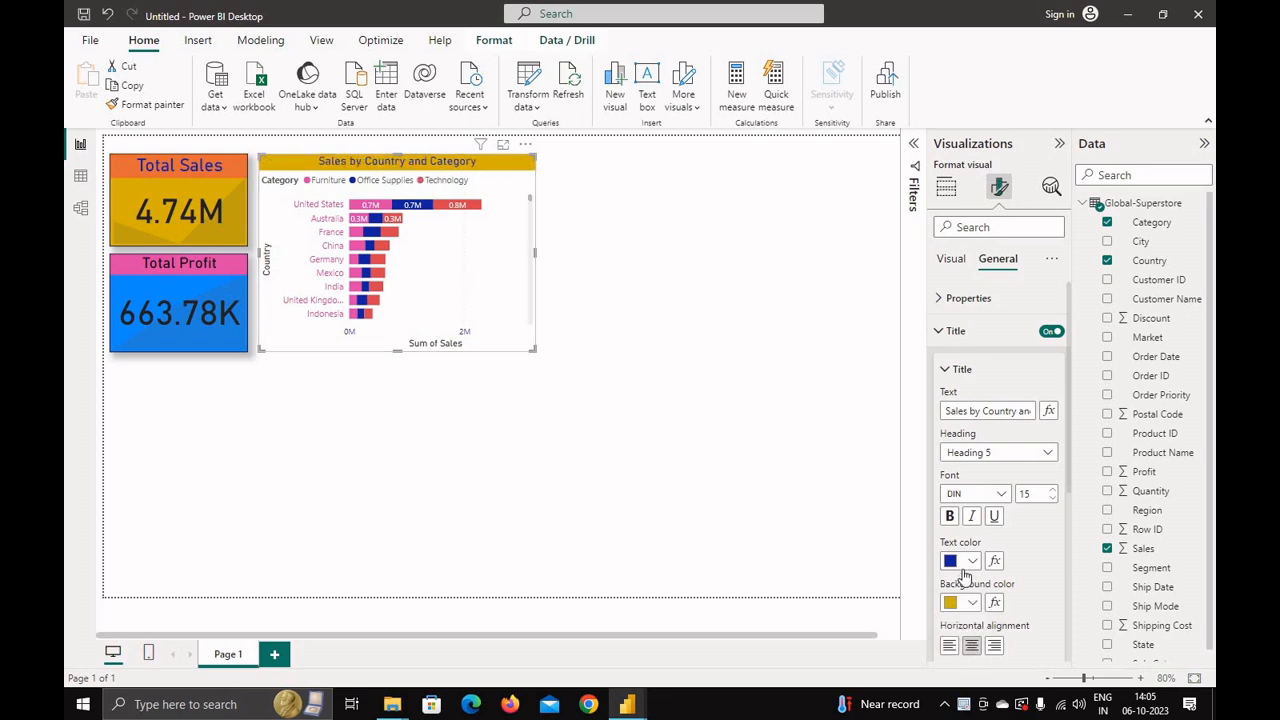
Step: Set the bar chart's visual background to grey with 82% transparency
{"action": "left_click", "coordinate": [943, 331]}
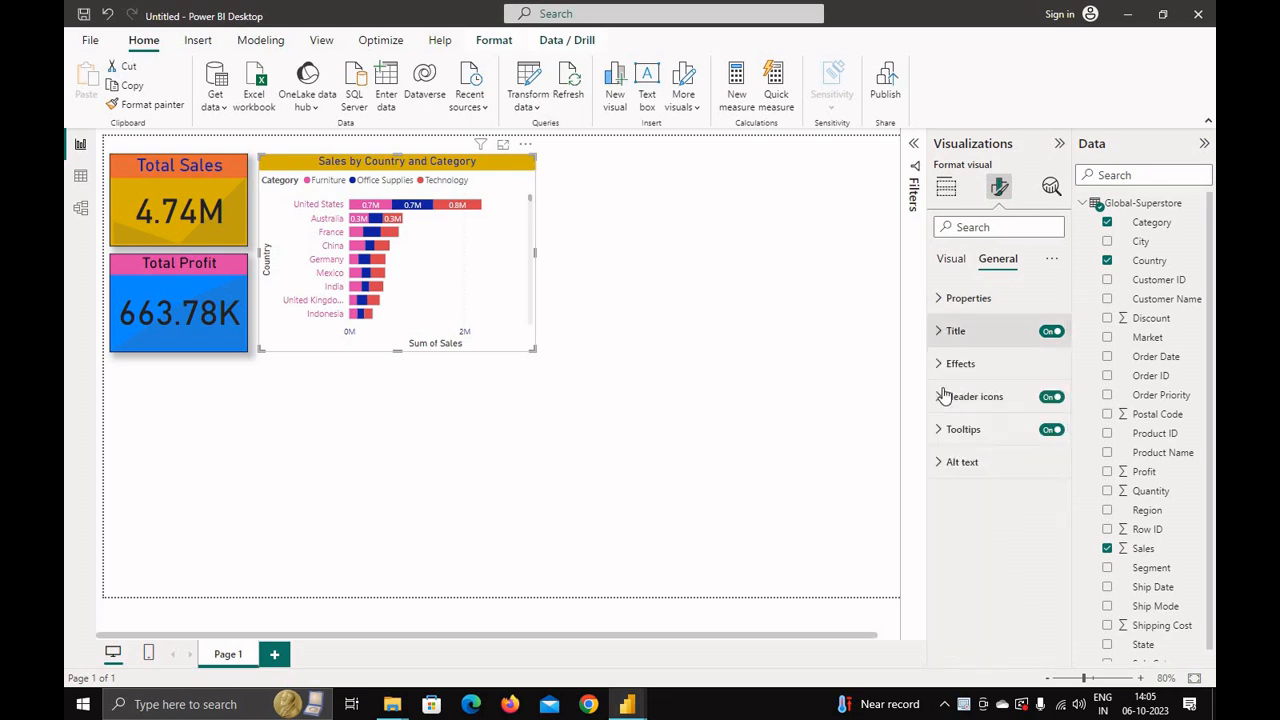
{"action": "left_click", "coordinate": [945, 364]}
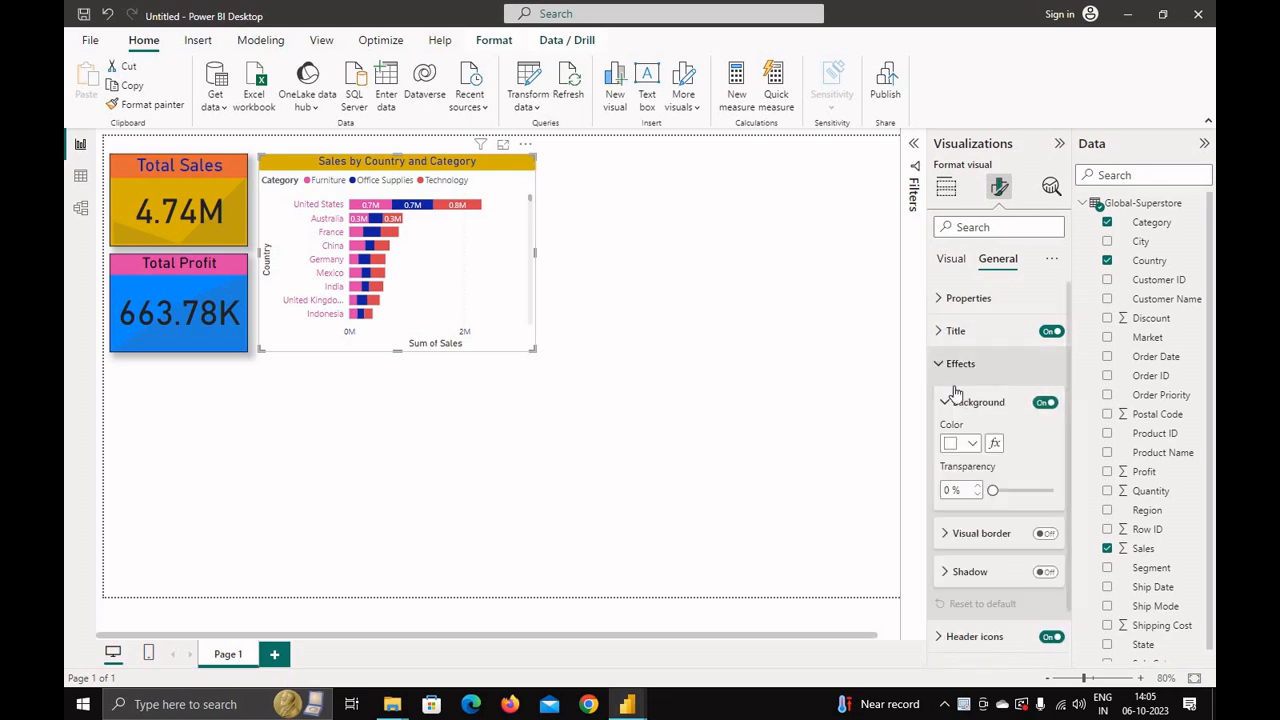
{"action": "left_click", "coordinate": [972, 444]}
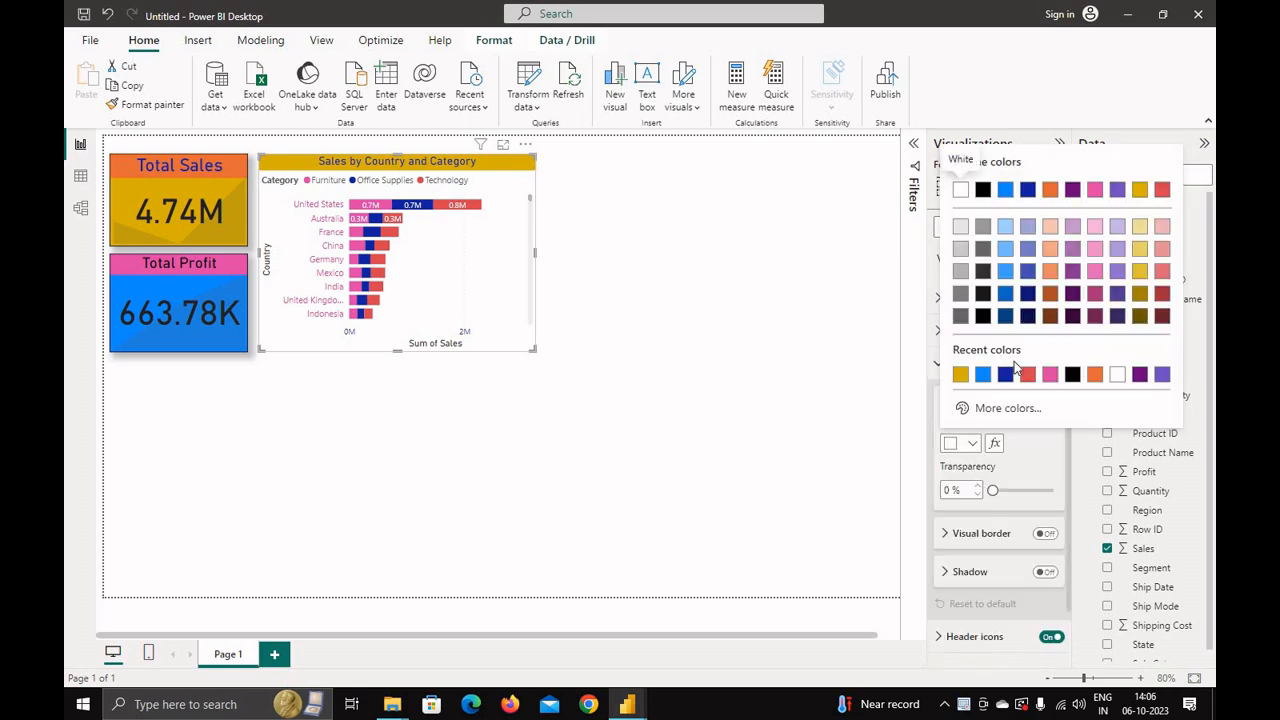
{"action": "left_click", "coordinate": [1117, 374]}
{"action": "left_click", "coordinate": [972, 444]}
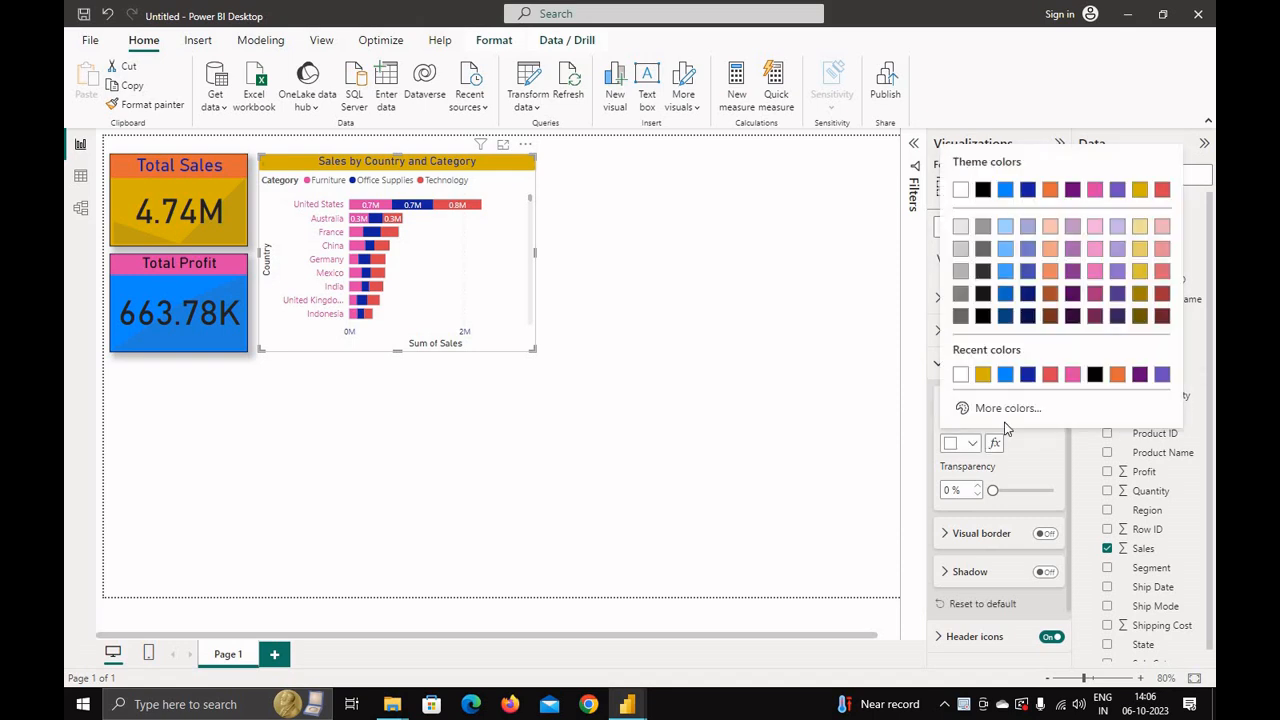
{"action": "left_click", "coordinate": [1072, 374]}
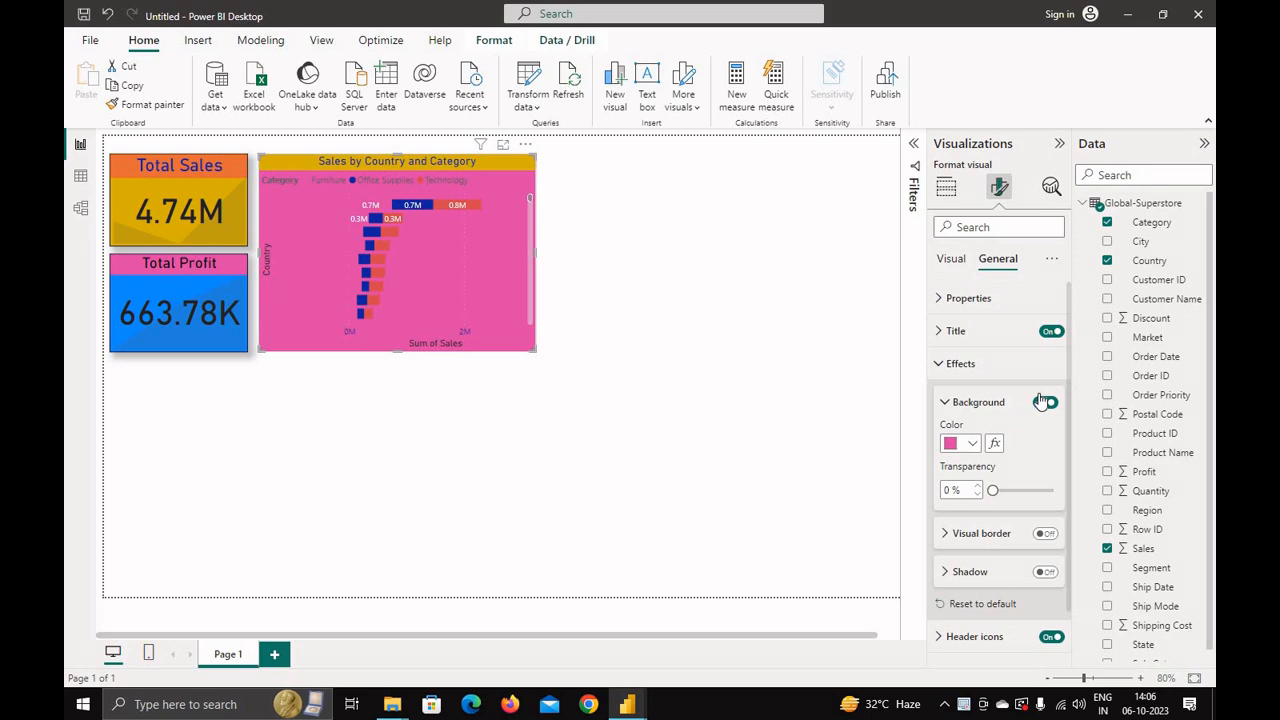
{"action": "left_click", "coordinate": [968, 447]}
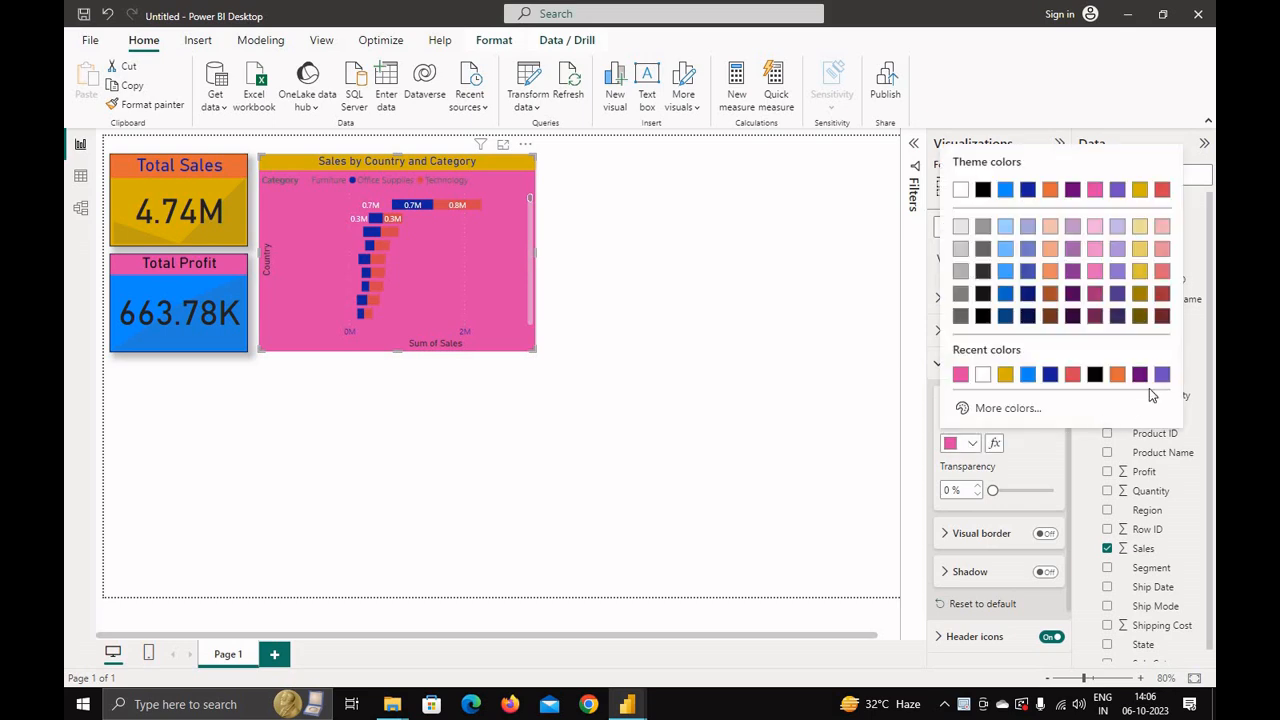
{"action": "left_click", "coordinate": [1140, 272]}
{"action": "left_click", "coordinate": [972, 445]}
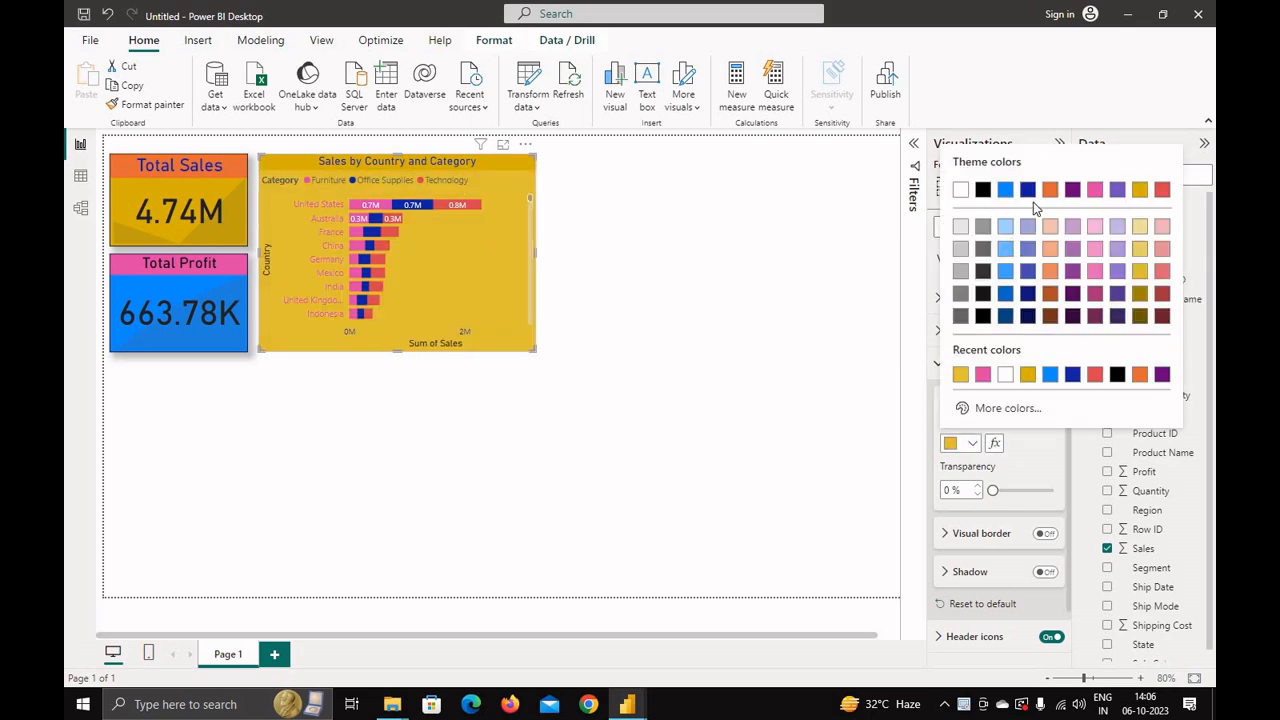
{"action": "left_click", "coordinate": [1005, 228]}
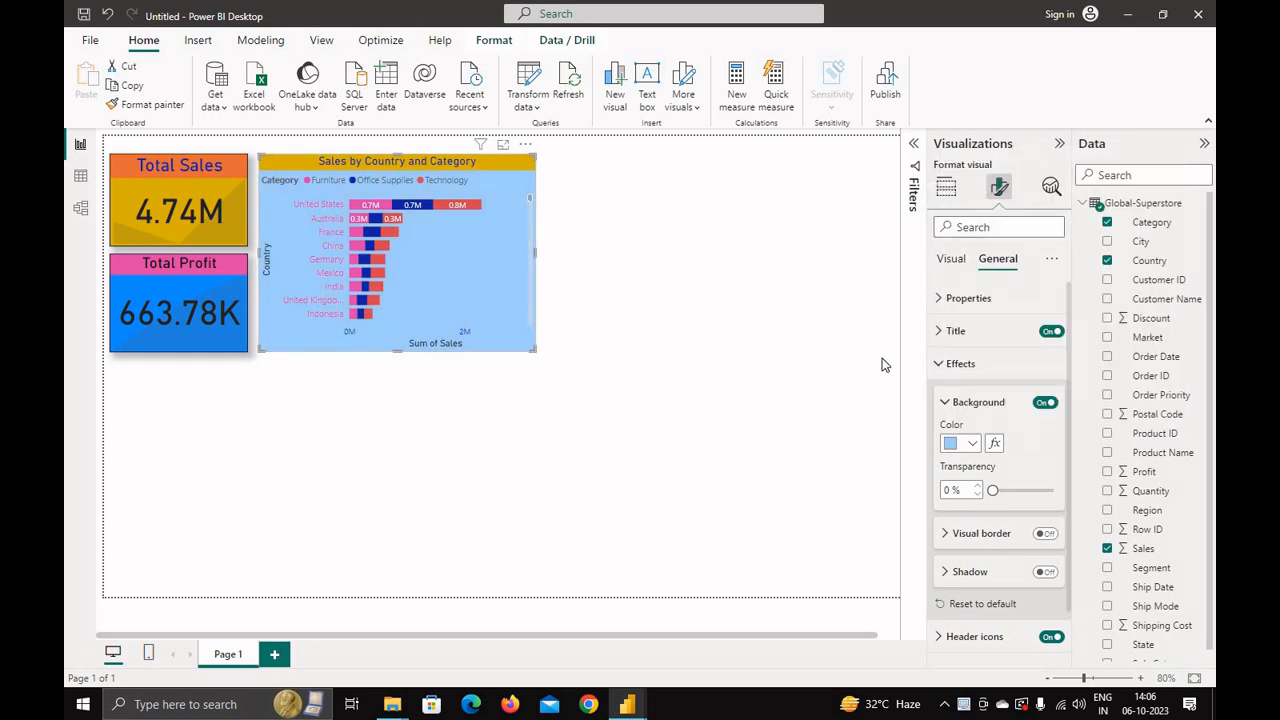
{"action": "left_click", "coordinate": [972, 445]}
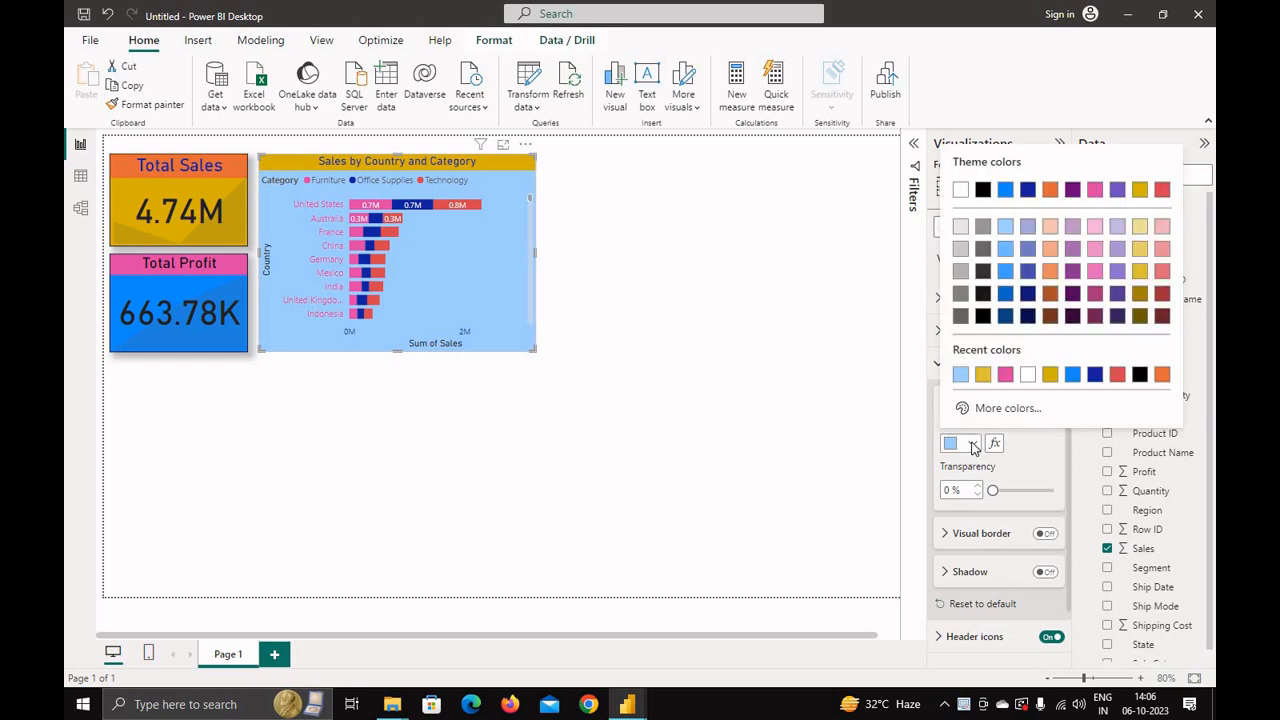
{"action": "left_click", "coordinate": [959, 271]}
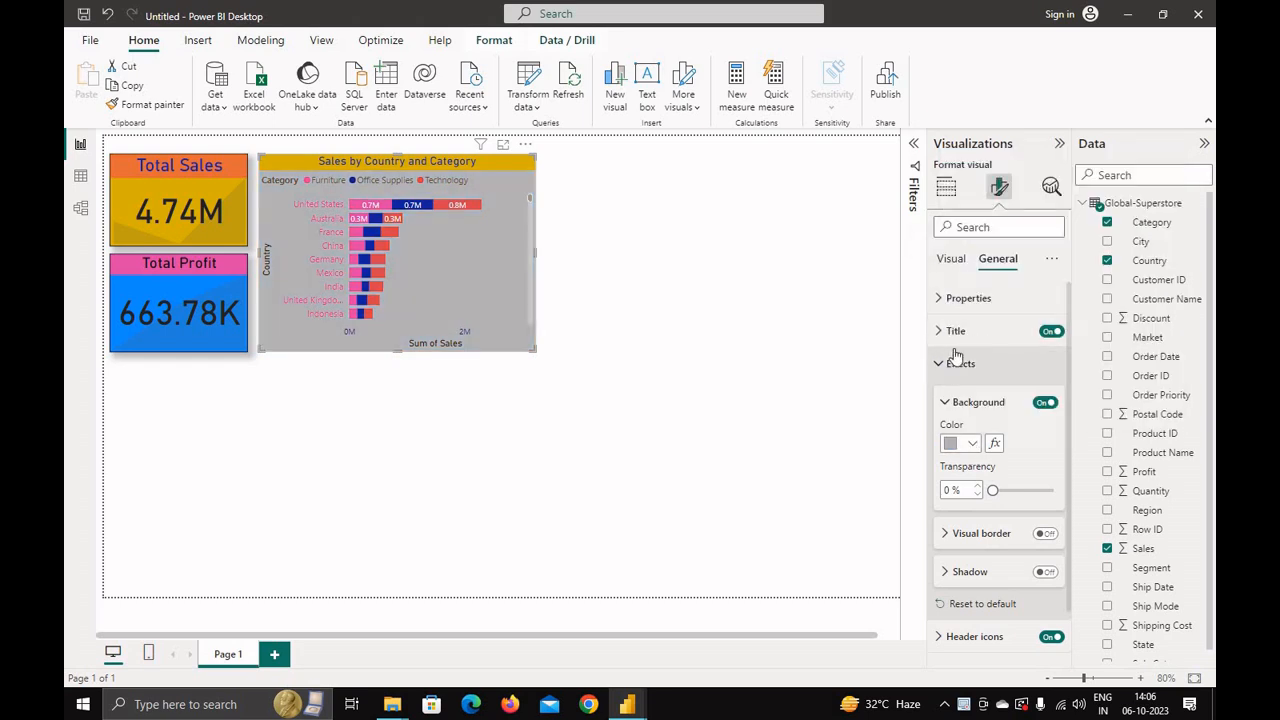
{"action": "left_click_drag", "start_coordinate": [992, 490], "coordinate": [1042, 496]}
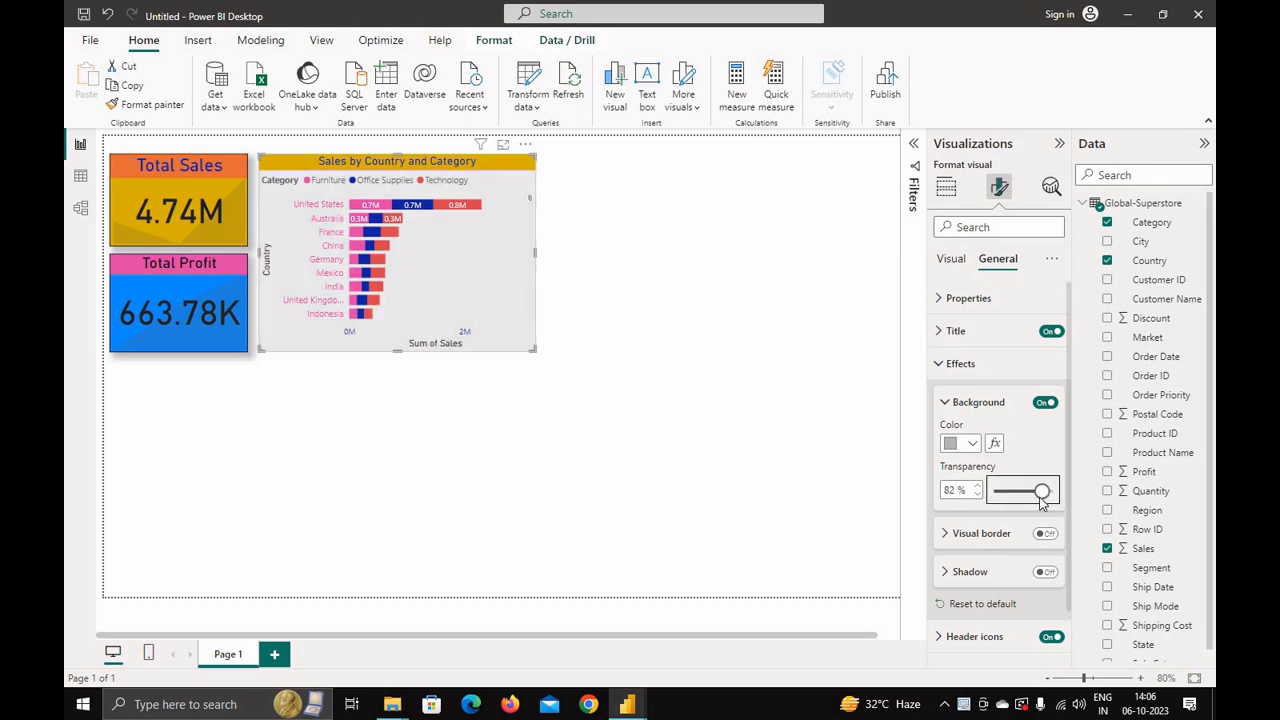
{"action": "left_click", "coordinate": [591, 467]}
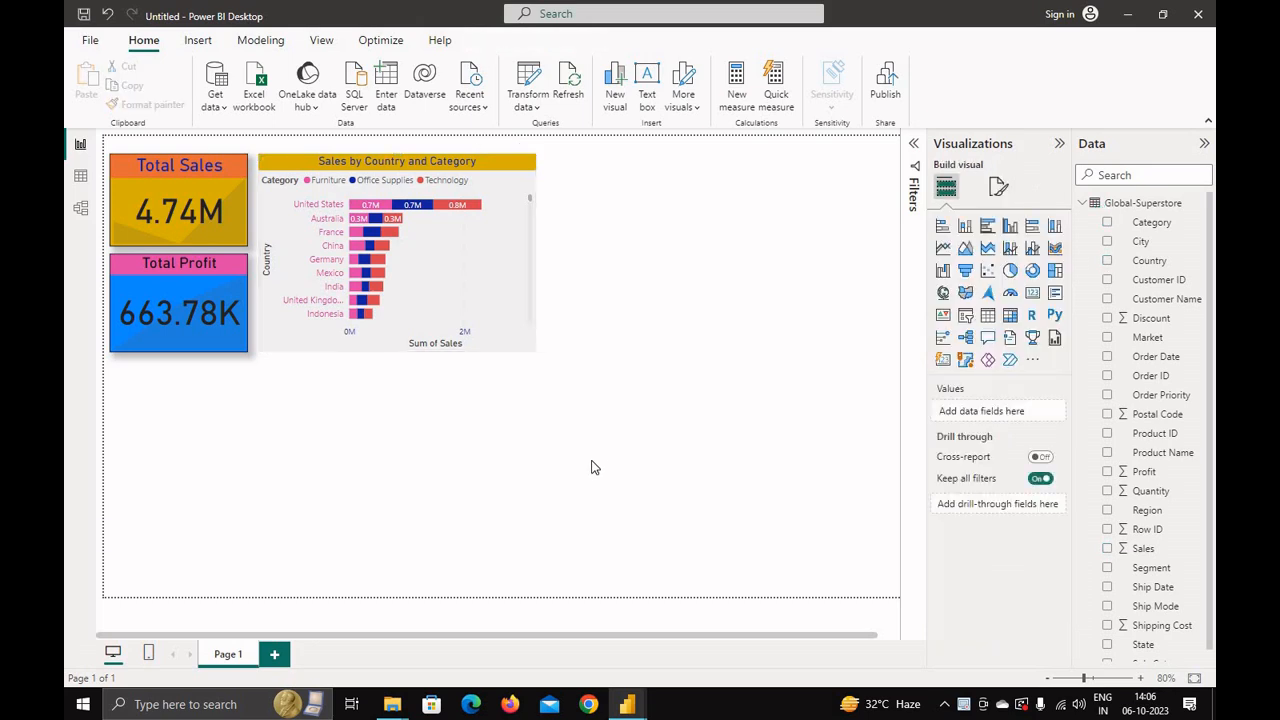
Step: Switch to the reference sales dashboard window to examine it, then return to the working report
{"action": "mouse_move", "coordinate": [627, 700]}
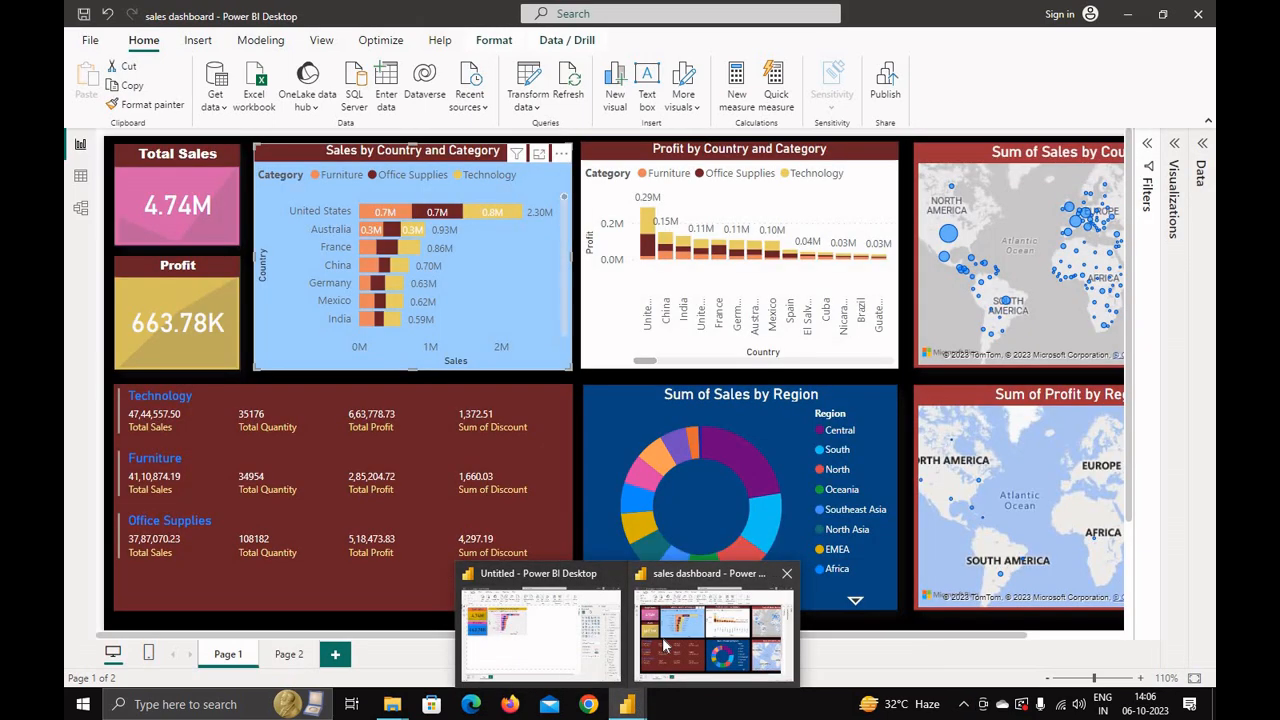
{"action": "left_click", "coordinate": [665, 645]}
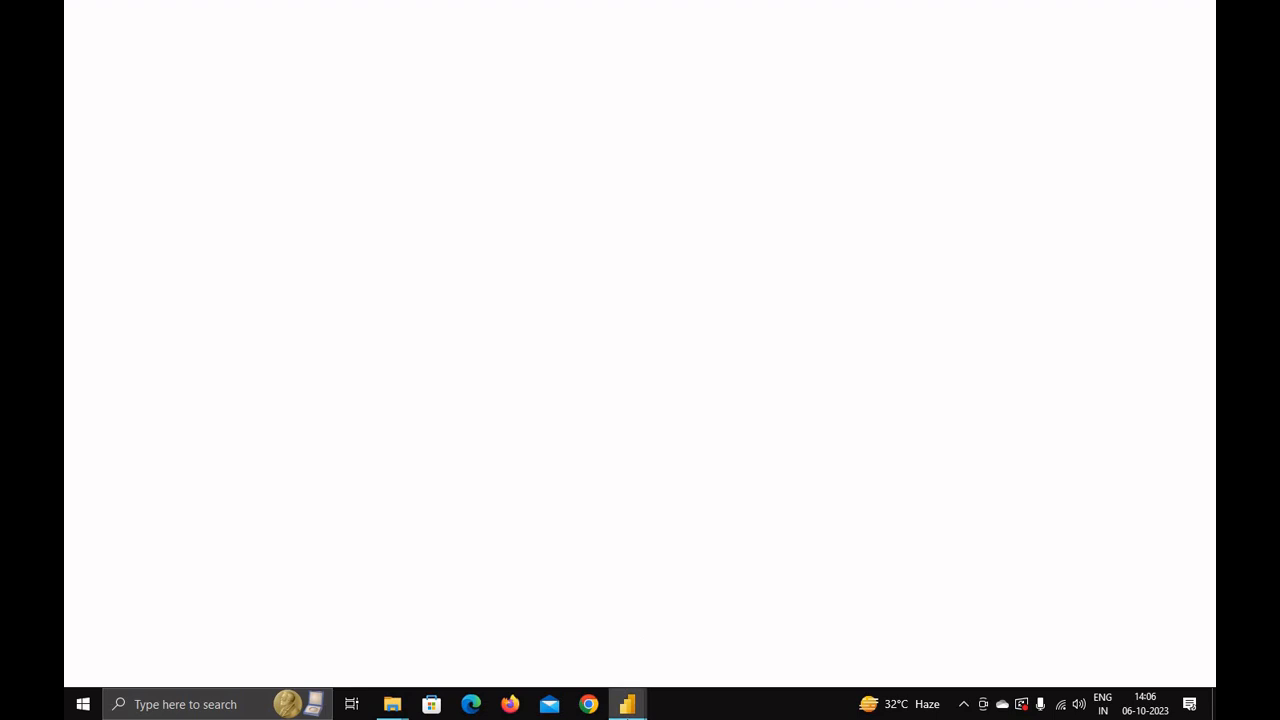
{"action": "mouse_move", "coordinate": [635, 708]}
{"action": "left_click", "coordinate": [685, 632]}
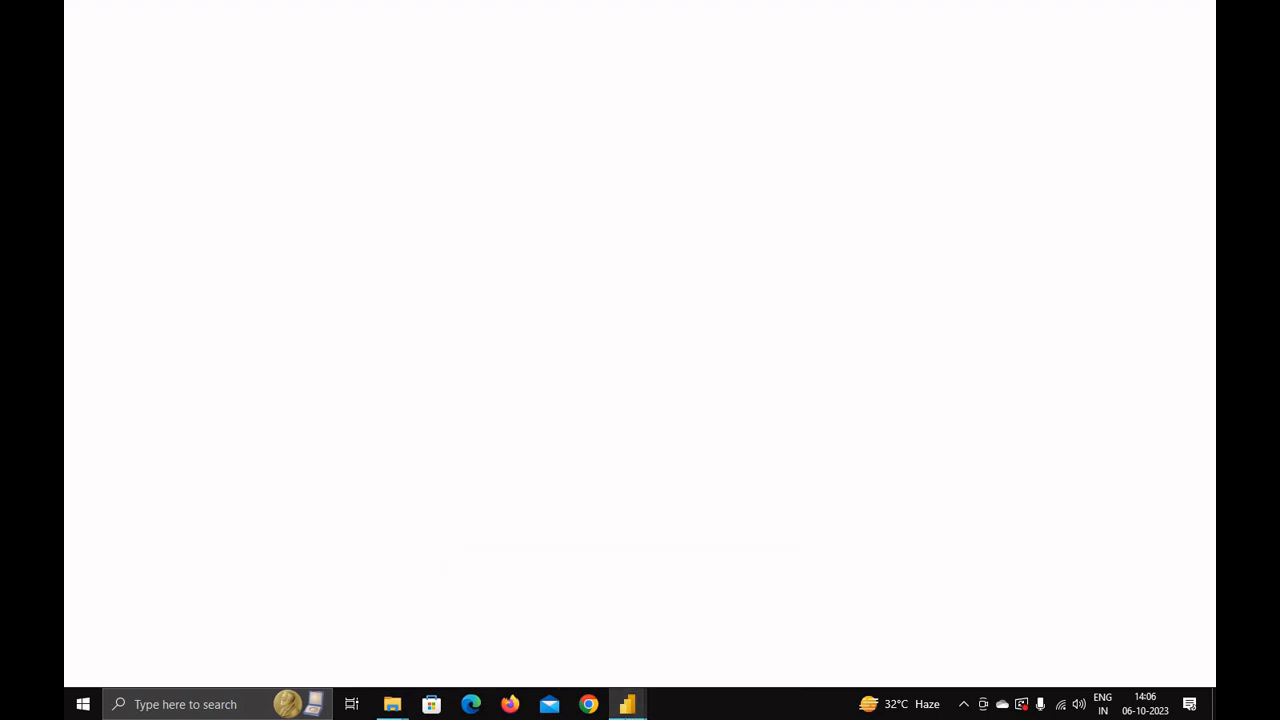
{"action": "mouse_move", "coordinate": [623, 711]}
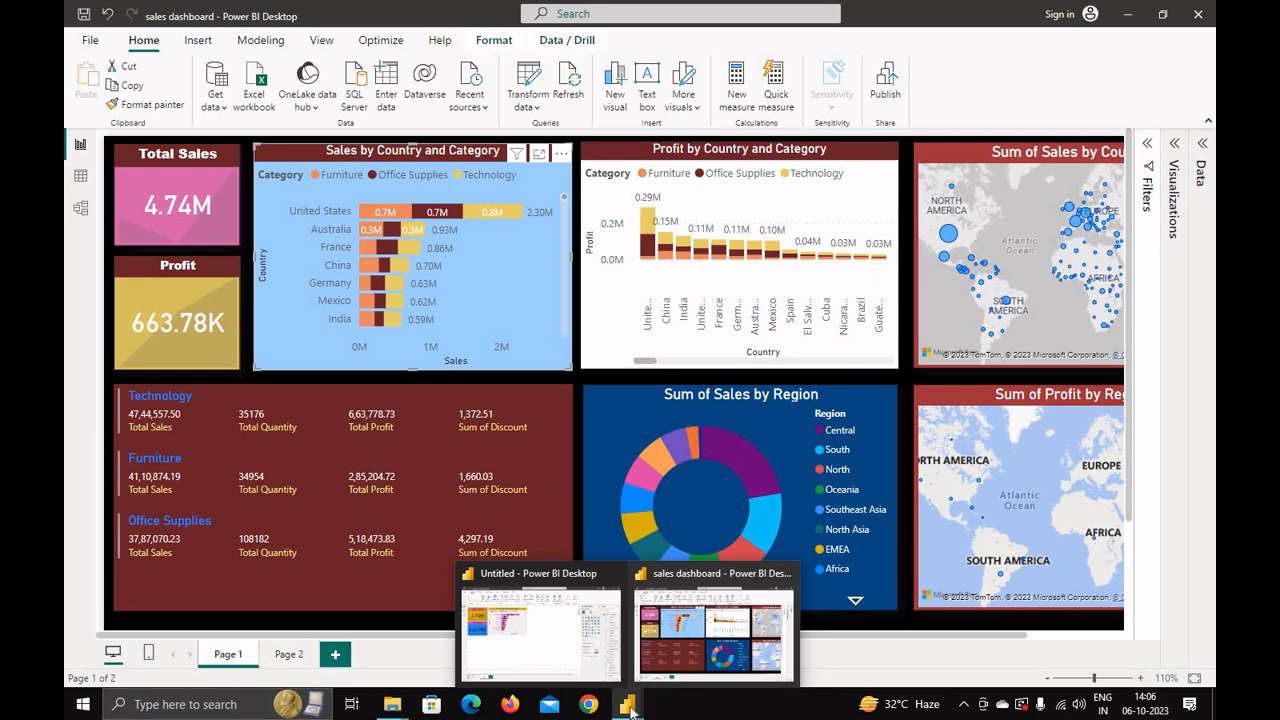
{"action": "left_click", "coordinate": [549, 660]}
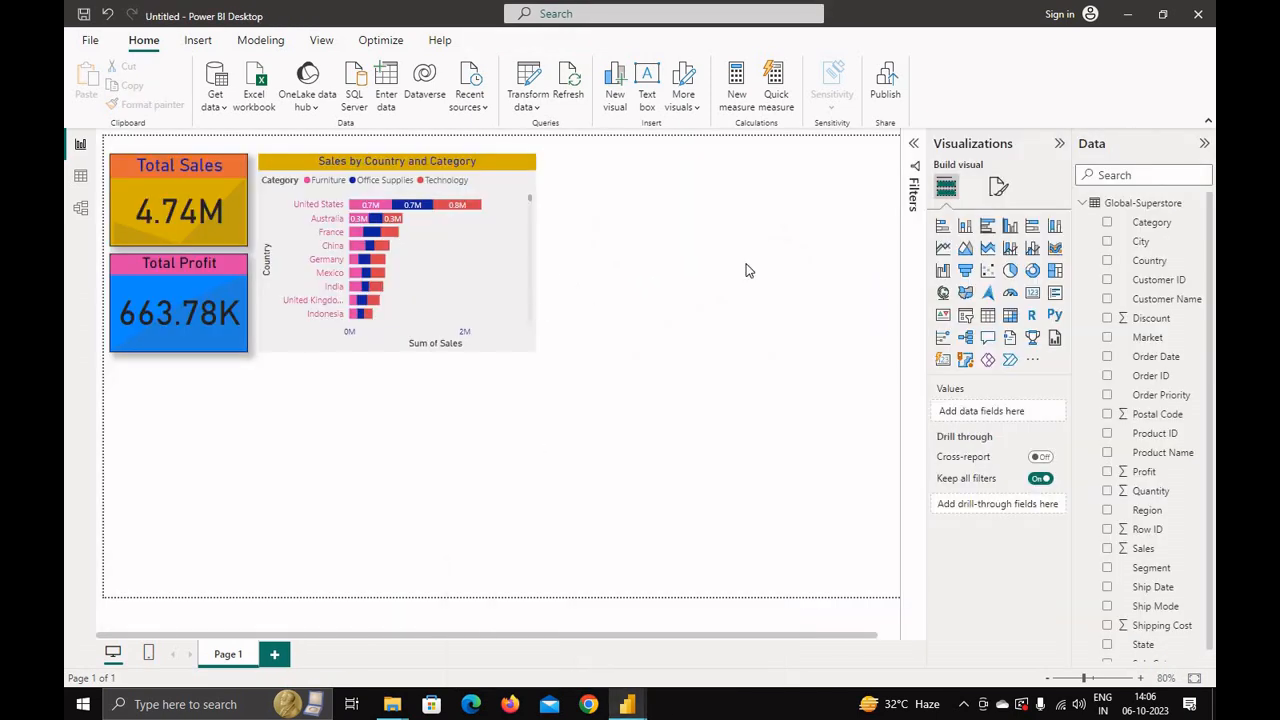
Step: Add a stacked column chart with Country on the X-axis, Profit on the Y-axis and Category as legend
{"action": "left_click", "coordinate": [966, 232]}
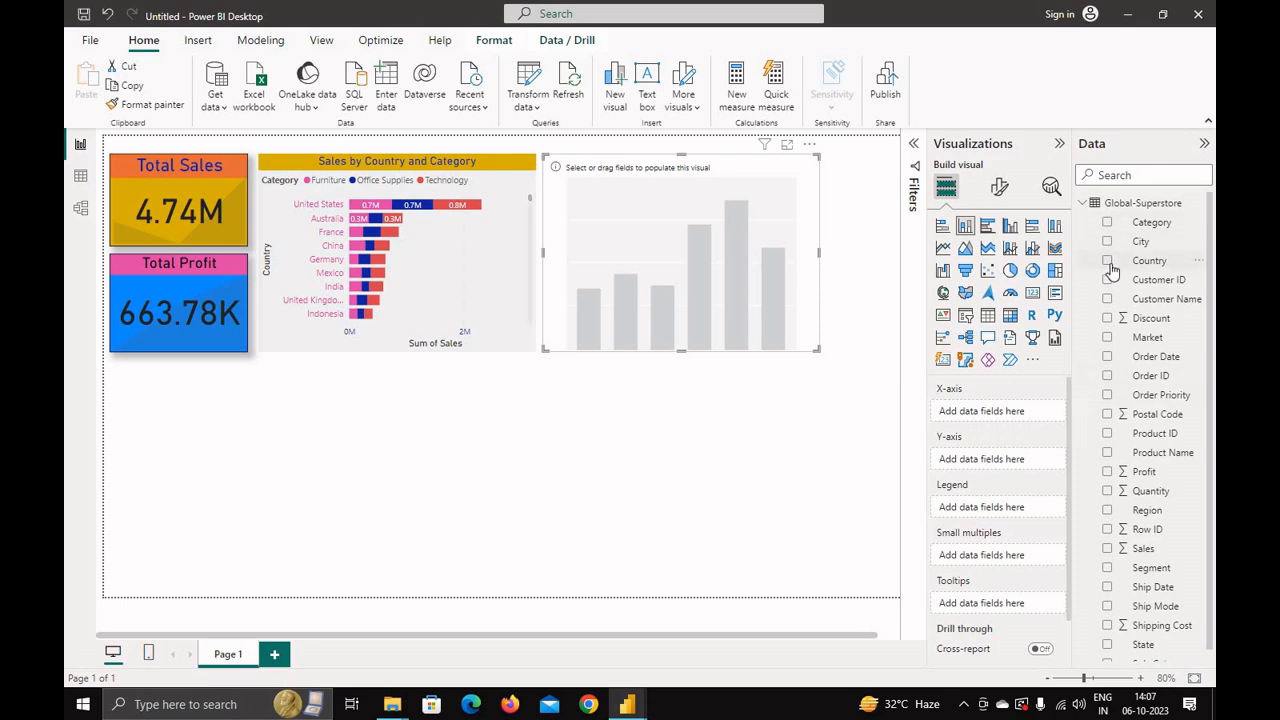
{"action": "left_click_drag", "start_coordinate": [1112, 270], "coordinate": [1006, 420]}
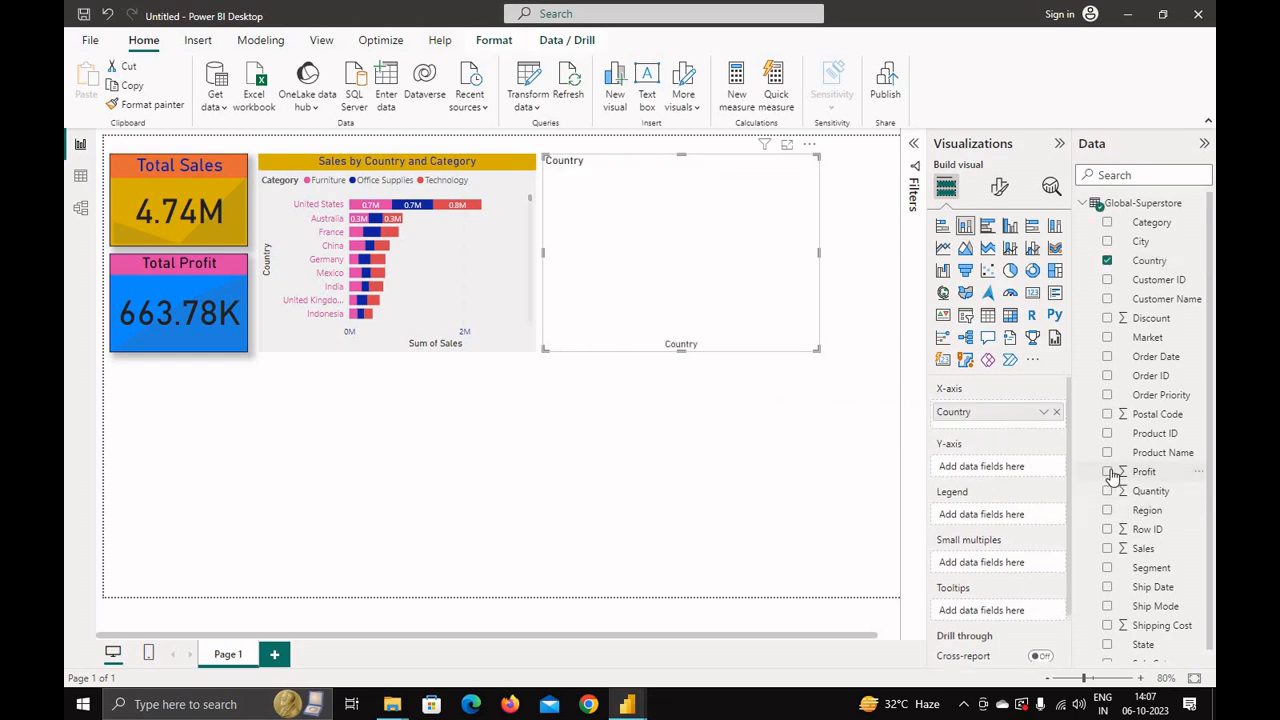
{"action": "left_click_drag", "start_coordinate": [1113, 476], "coordinate": [1000, 466]}
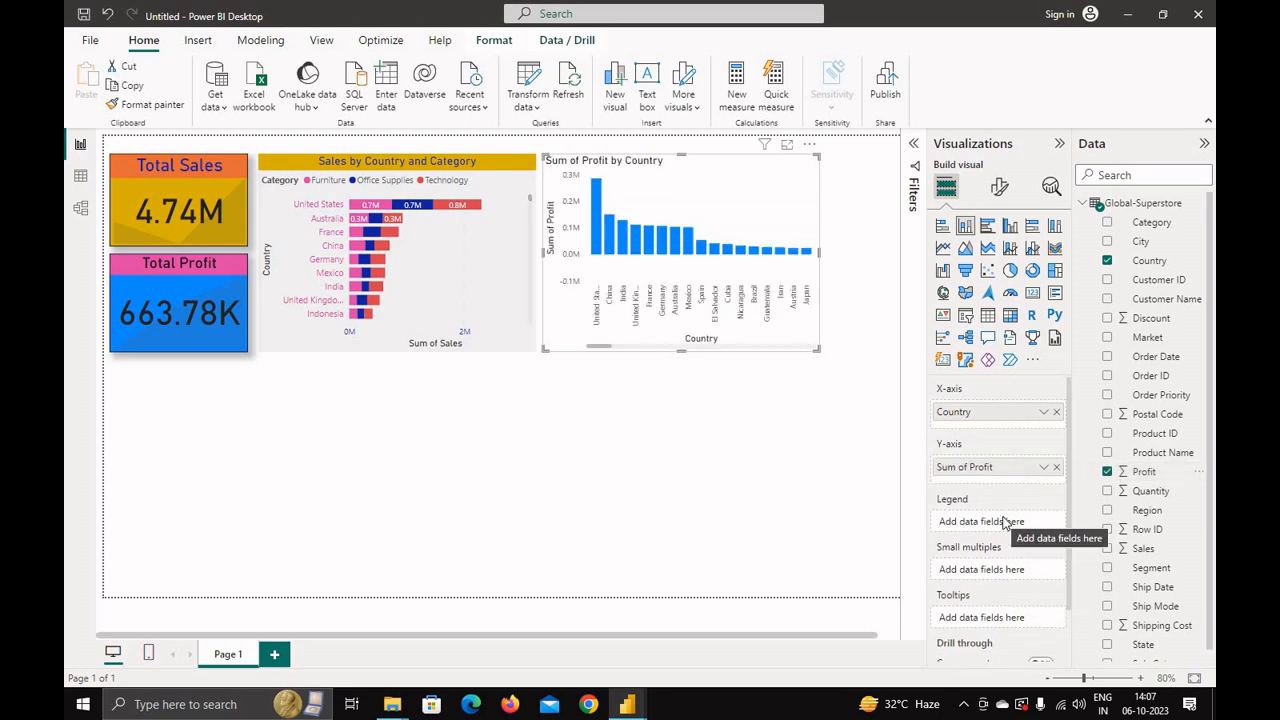
{"action": "left_click", "coordinate": [1107, 223]}
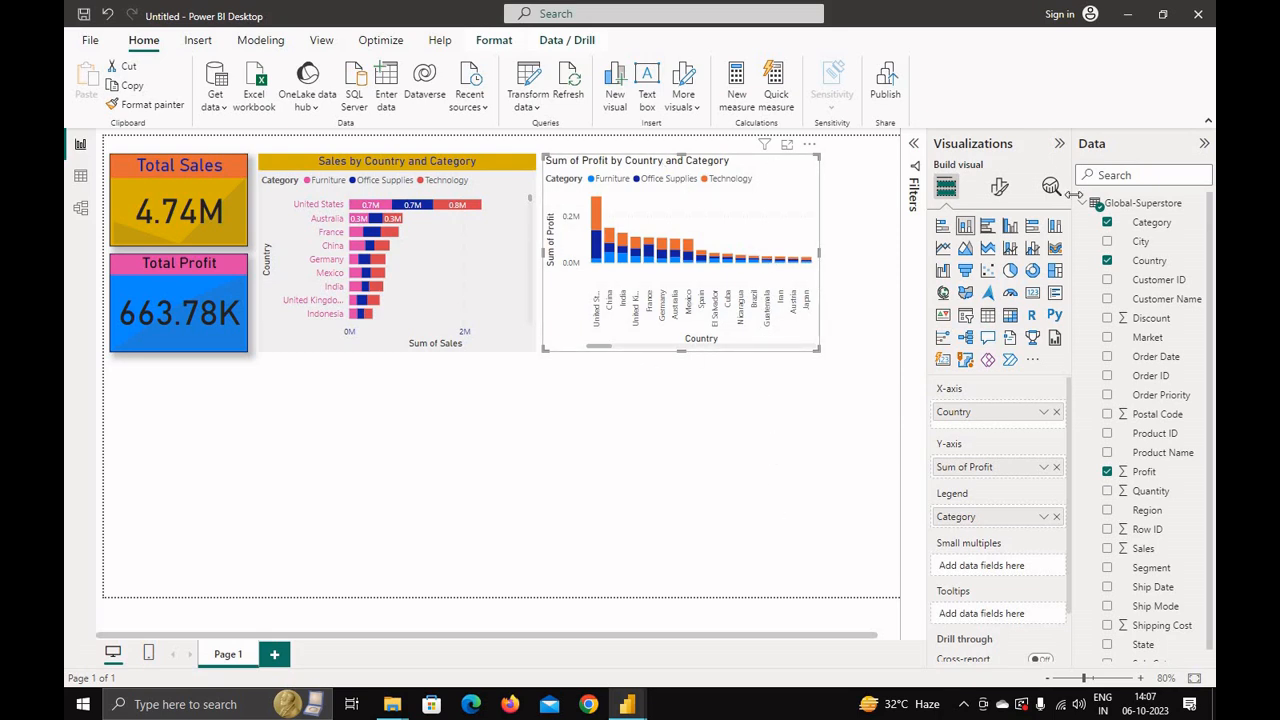
Step: Rename the column chart's title to "Profit by Country and Category" and centre it
{"action": "left_click", "coordinate": [998, 190]}
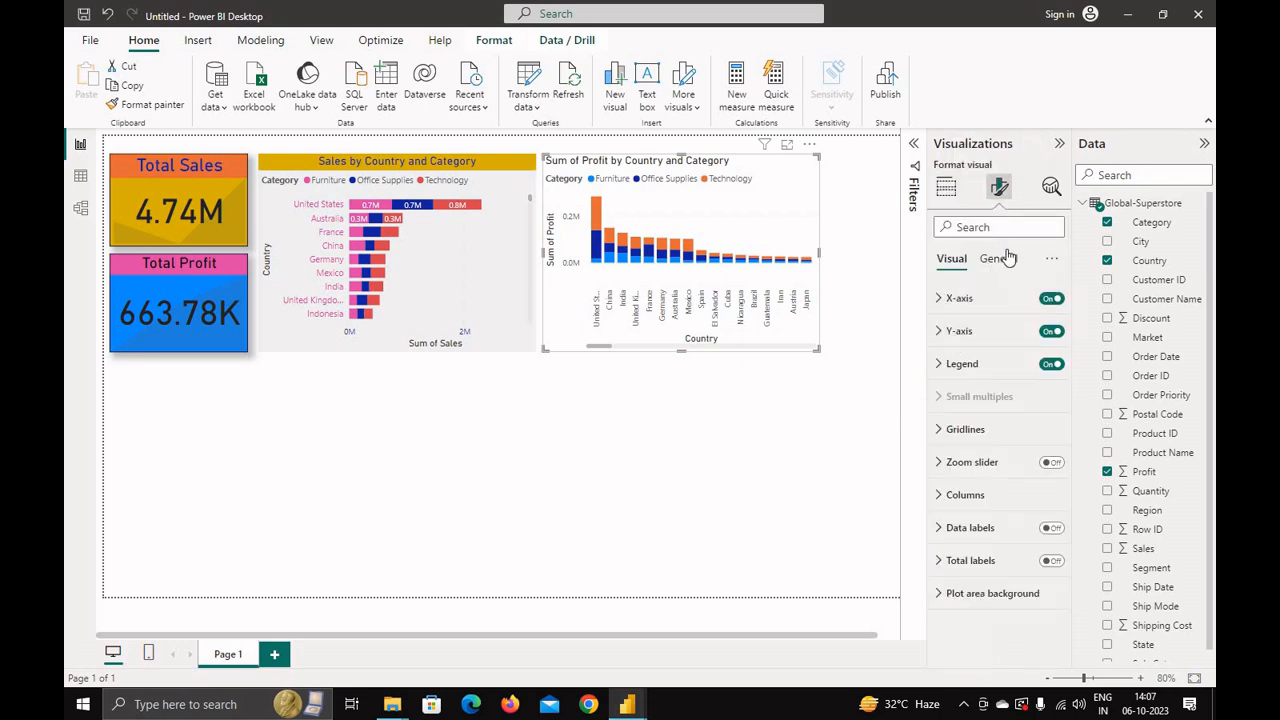
{"action": "left_click", "coordinate": [998, 258]}
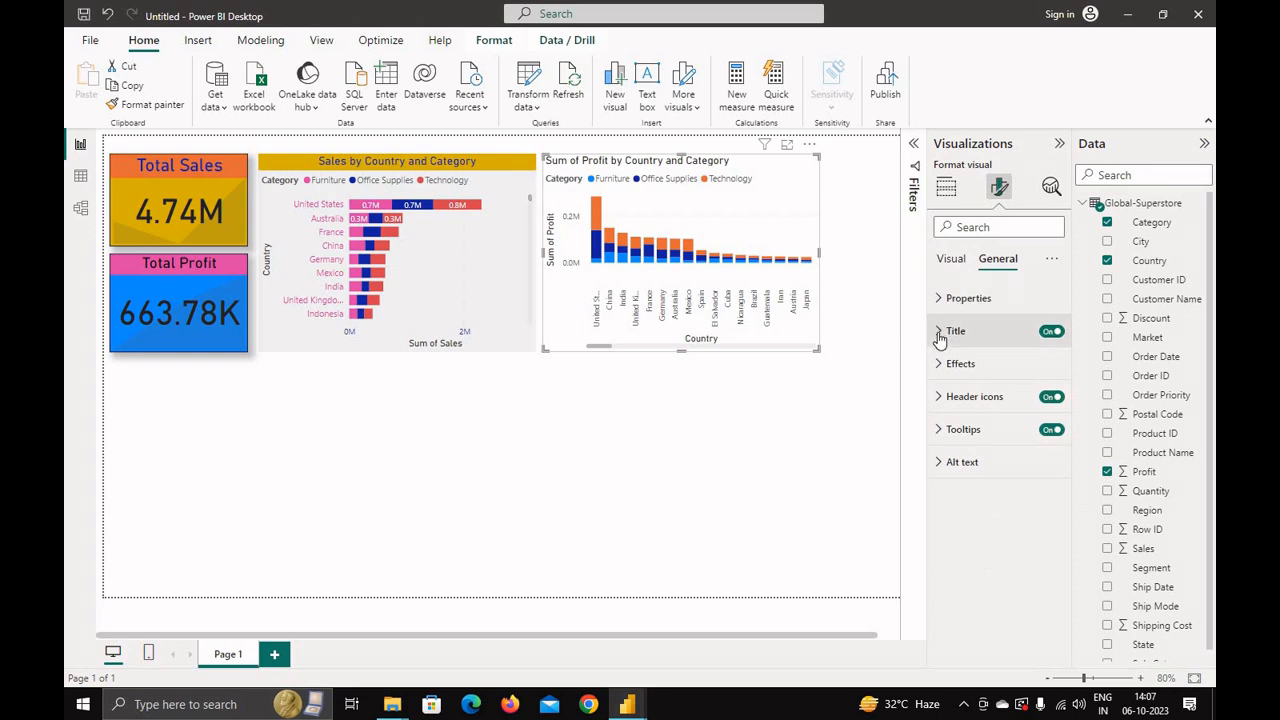
{"action": "left_click", "coordinate": [940, 335]}
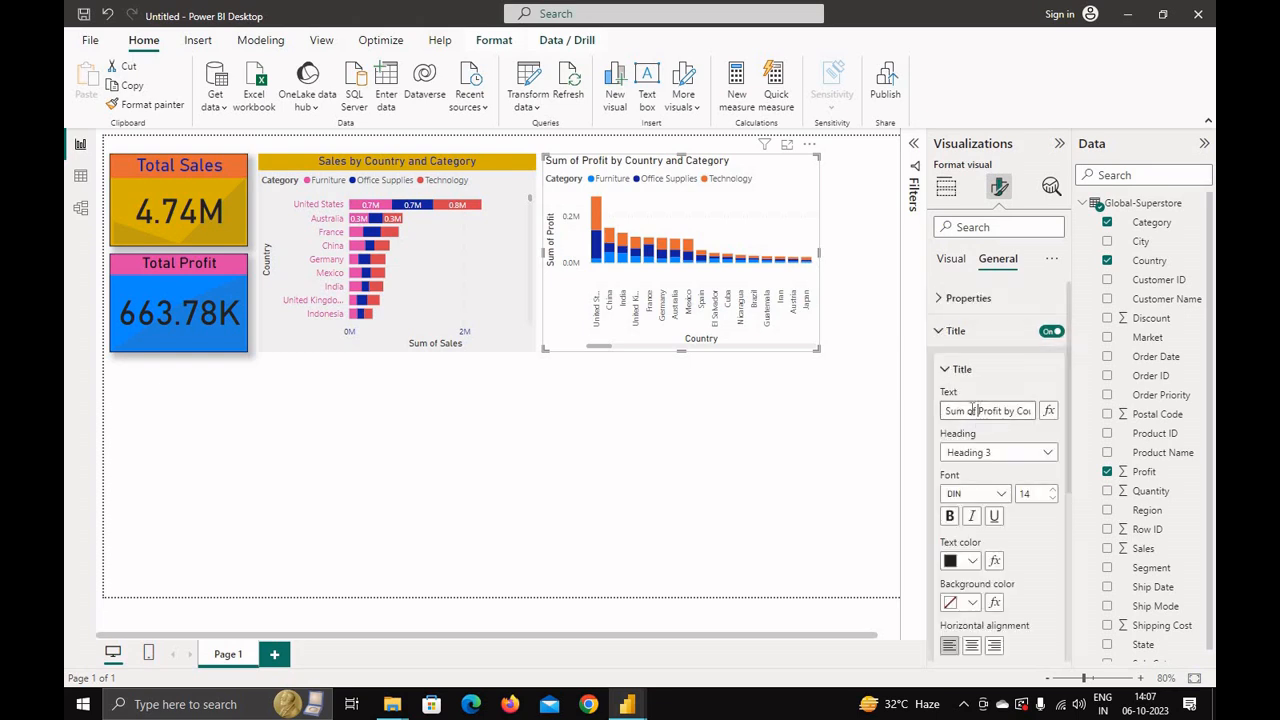
{"action": "left_click_drag", "start_coordinate": [971, 410], "coordinate": [908, 416]}
{"action": "key", "text": "BackSpace"}
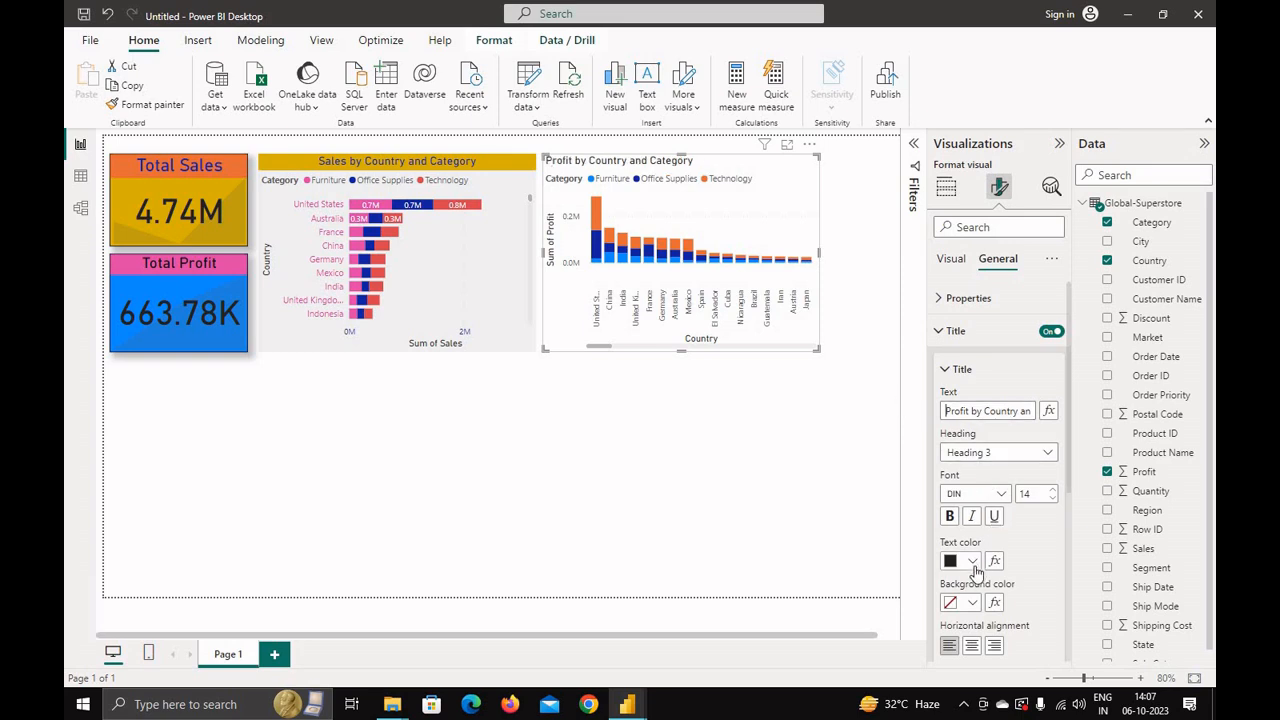
{"action": "left_click", "coordinate": [971, 644]}
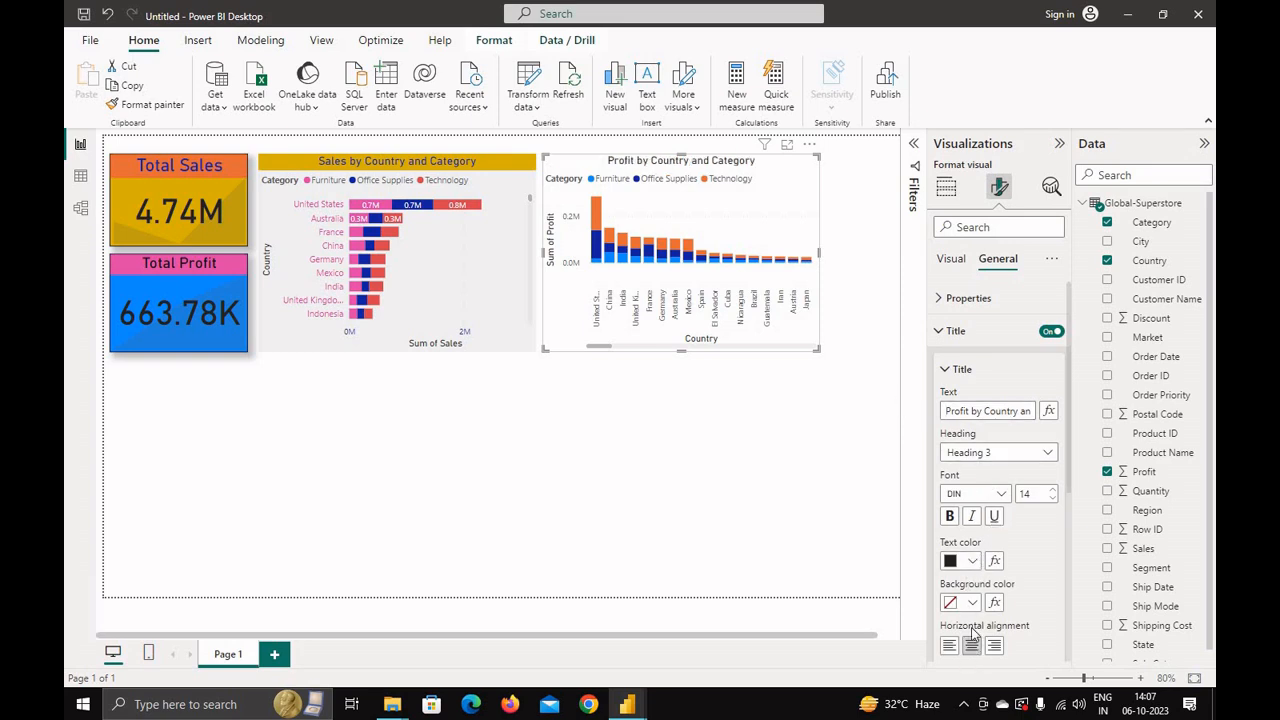
Step: Set the column chart title's background colour to dark red and its text colour to white
{"action": "left_click", "coordinate": [969, 566]}
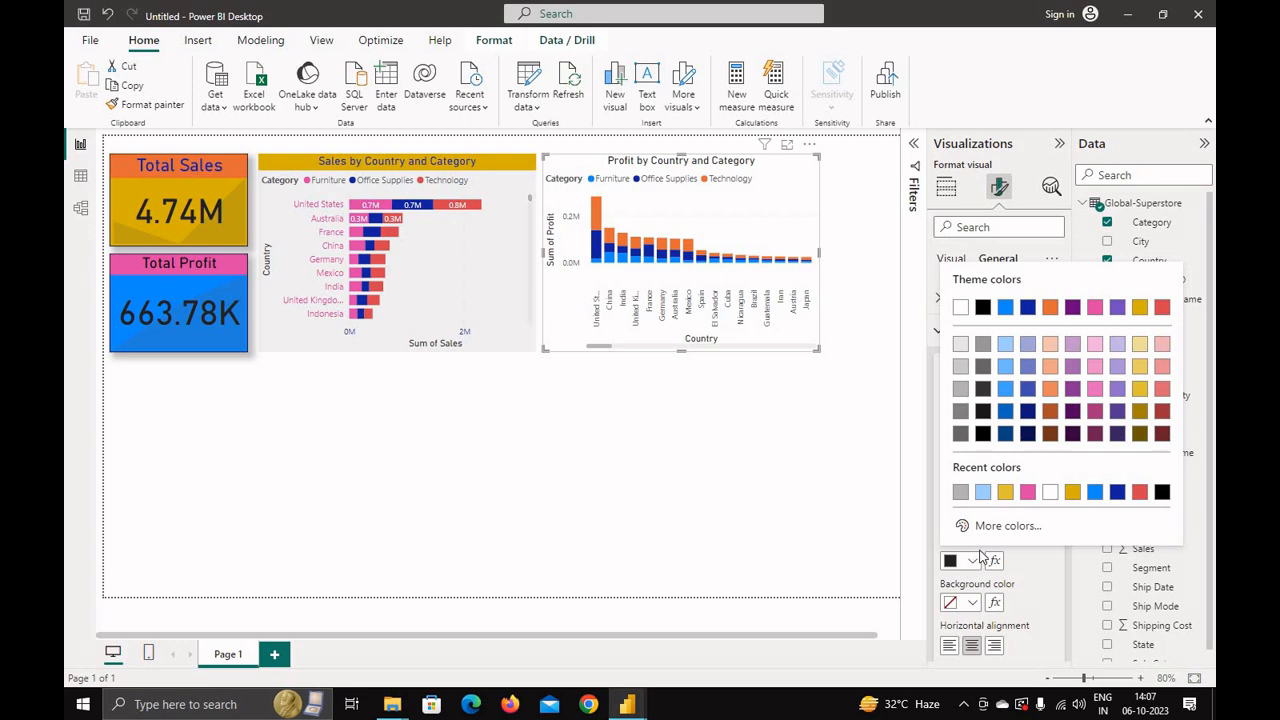
{"action": "left_click", "coordinate": [1108, 500]}
{"action": "left_click", "coordinate": [974, 603]}
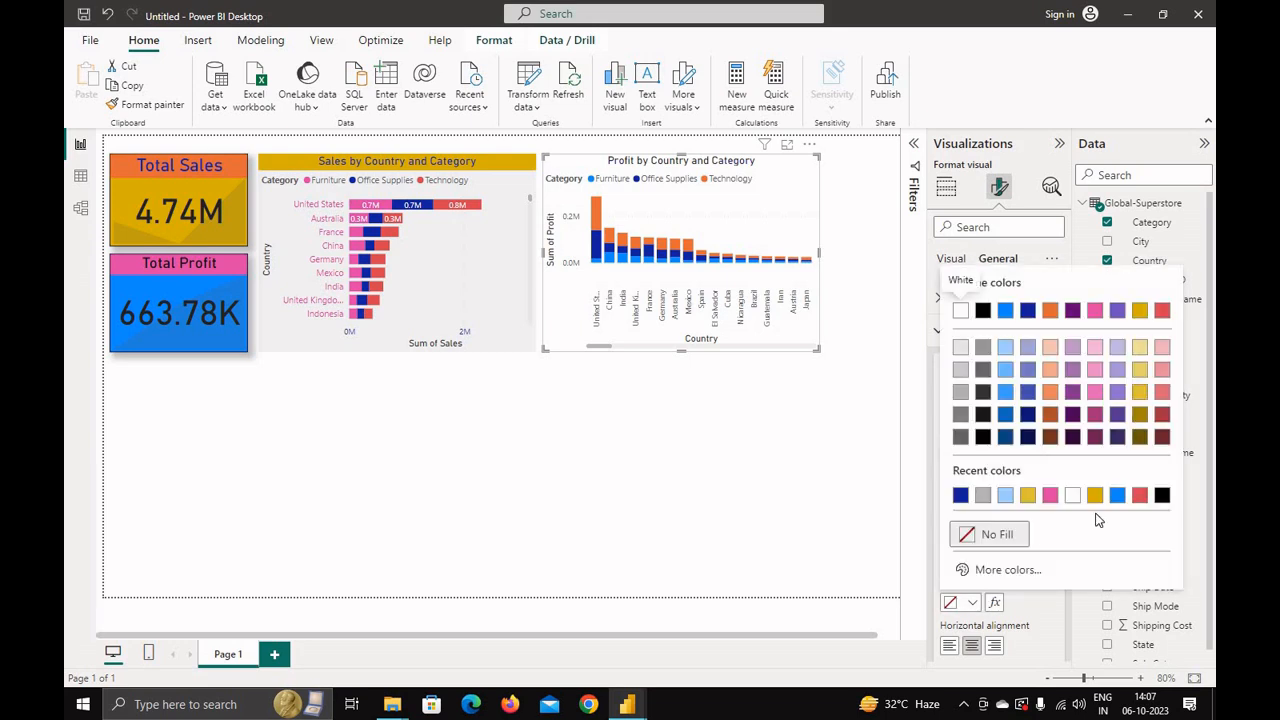
{"action": "left_click", "coordinate": [1161, 436]}
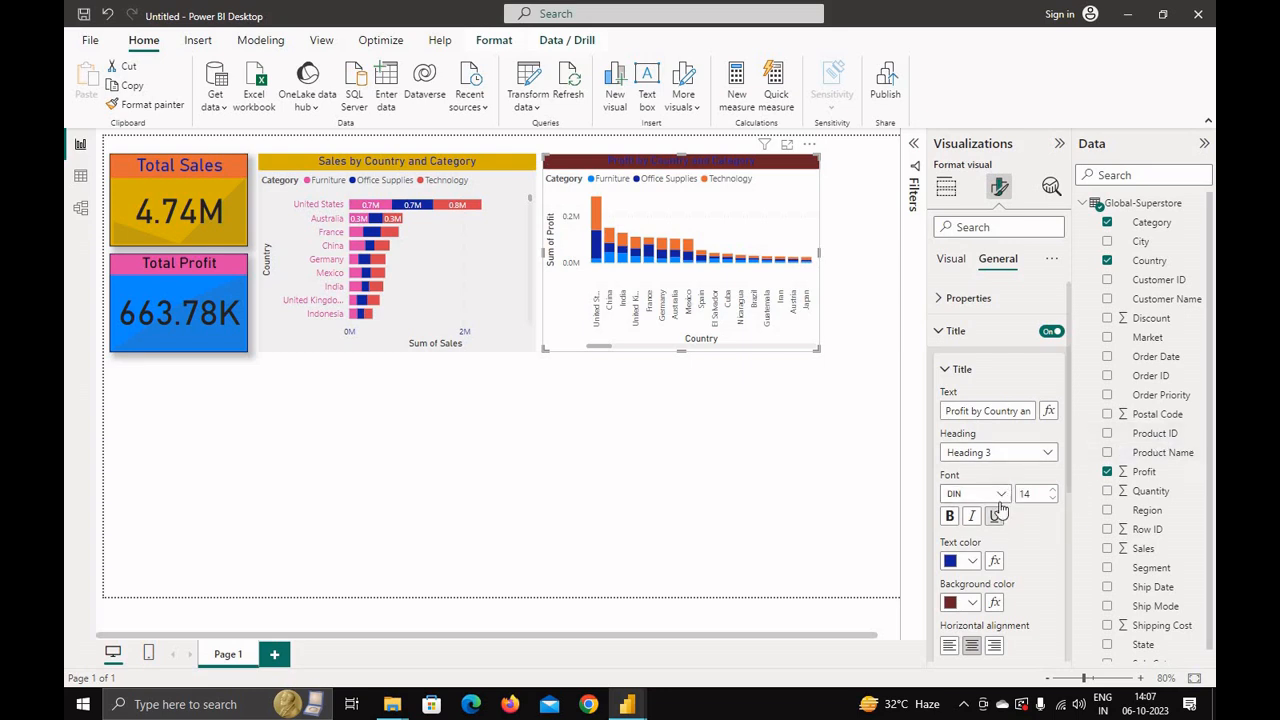
{"action": "left_click", "coordinate": [973, 561]}
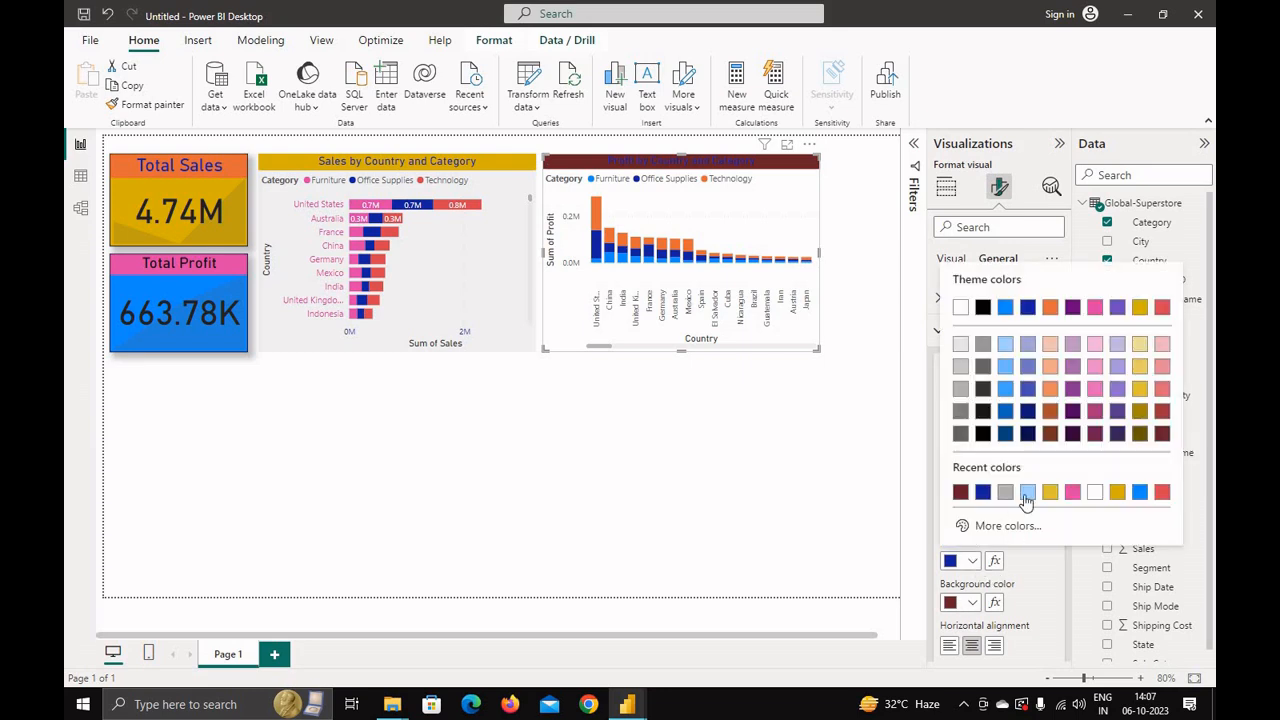
{"action": "left_click", "coordinate": [1095, 496]}
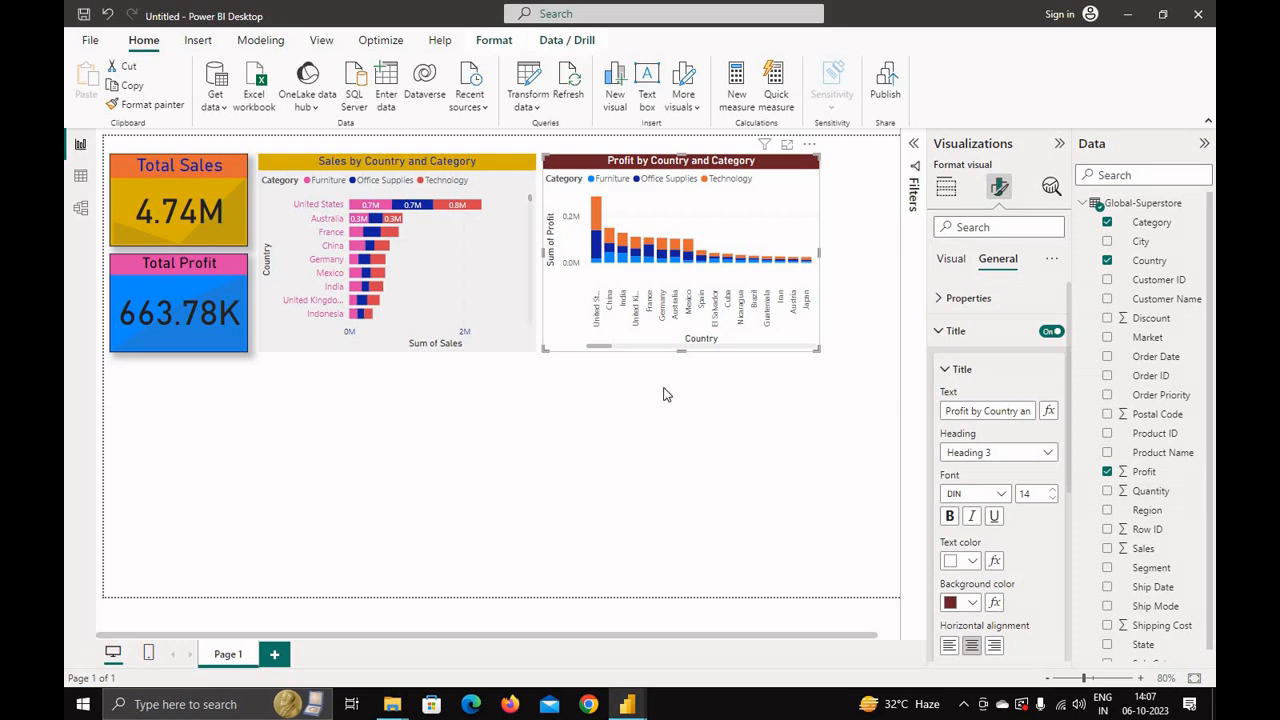
Step: Highlight each category in turn by selecting its entry in the column chart's legend
{"action": "mouse_move", "coordinate": [680, 349]}
{"action": "left_mouse_down"}
{"action": "mouse_move", "coordinate": [680, 368]}
{"action": "mouse_move", "coordinate": [680, 357]}
{"action": "left_mouse_up"}
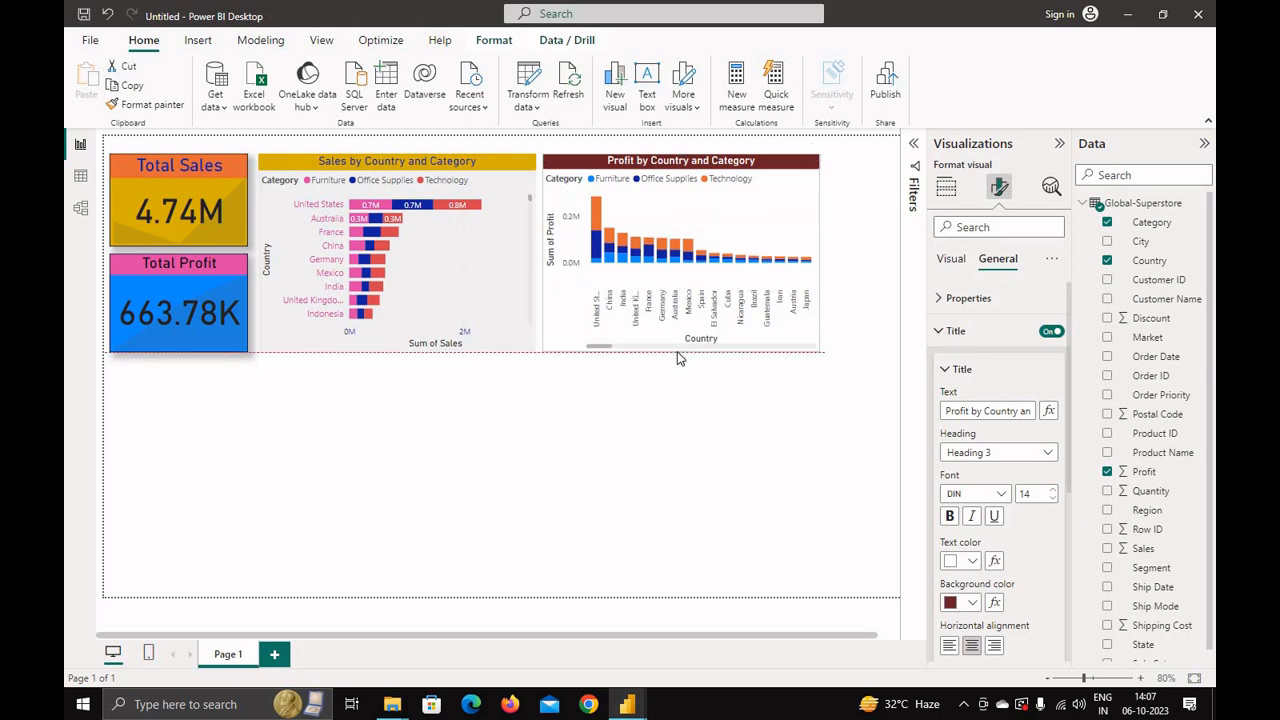
{"action": "mouse_move", "coordinate": [609, 351]}
{"action": "left_mouse_down"}
{"action": "mouse_move", "coordinate": [704, 355]}
{"action": "mouse_move", "coordinate": [581, 340]}
{"action": "left_mouse_up"}
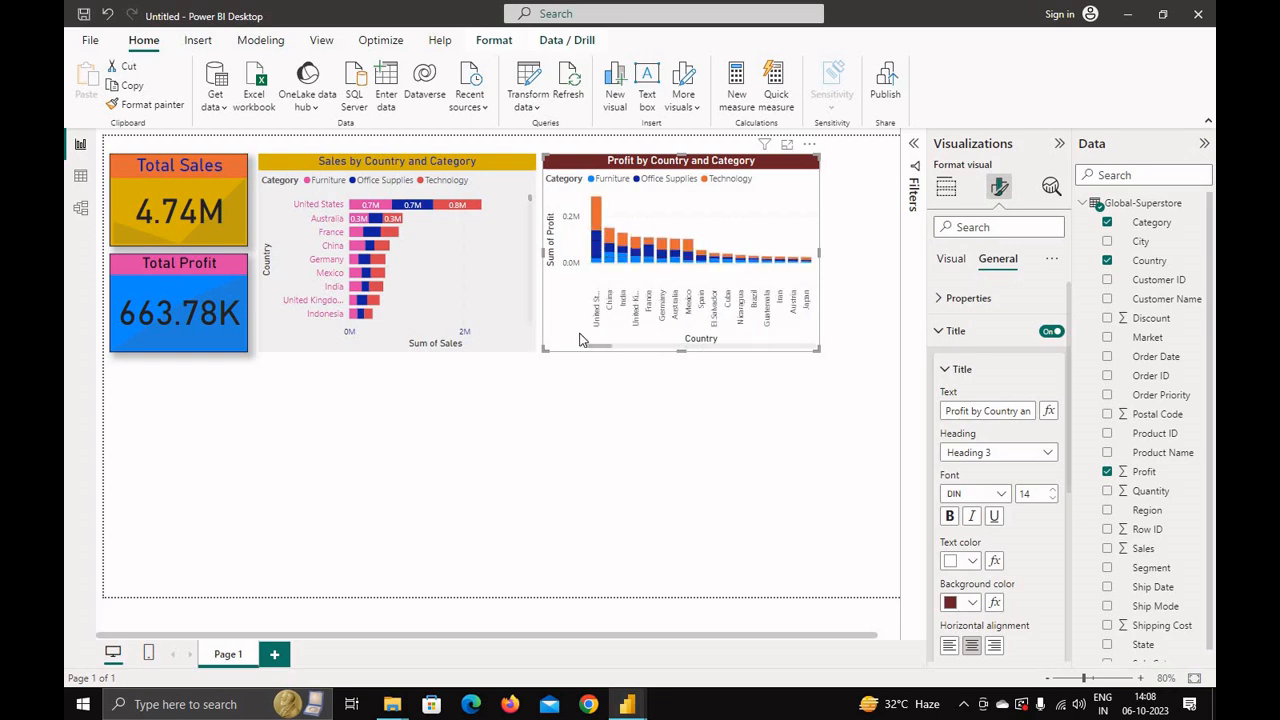
{"action": "mouse_move", "coordinate": [598, 250]}
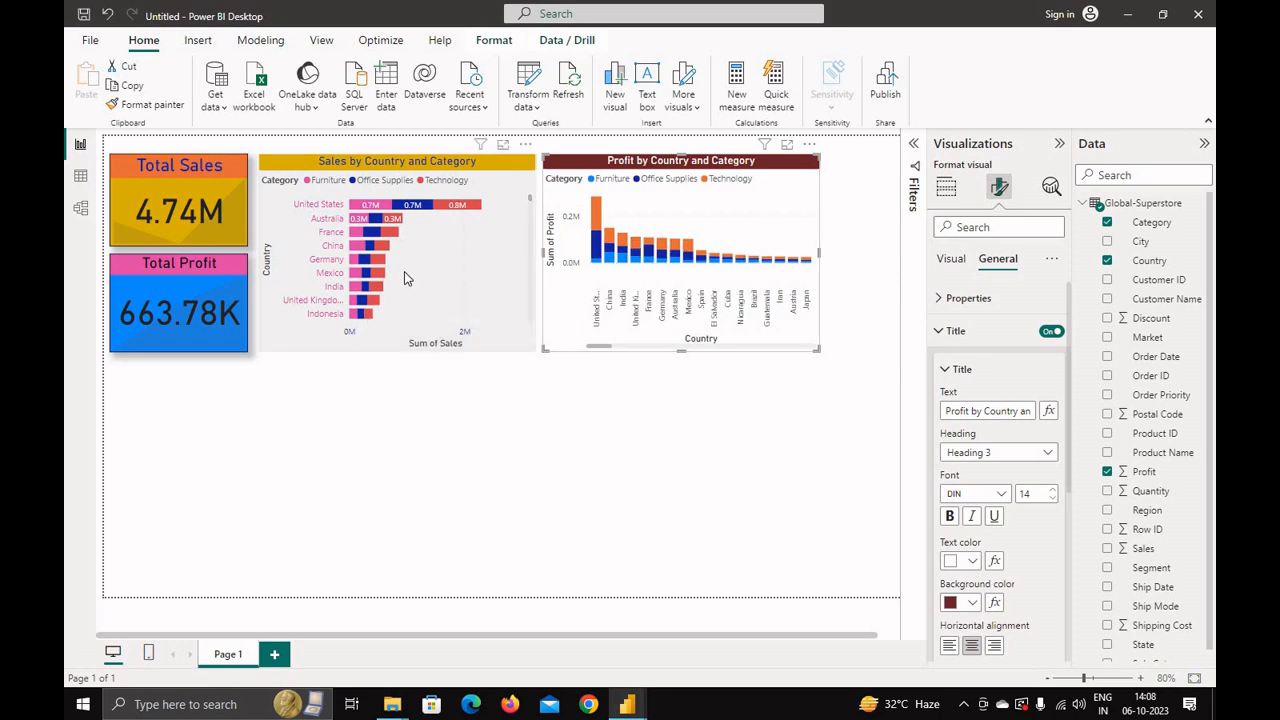
{"action": "left_click", "coordinate": [705, 180]}
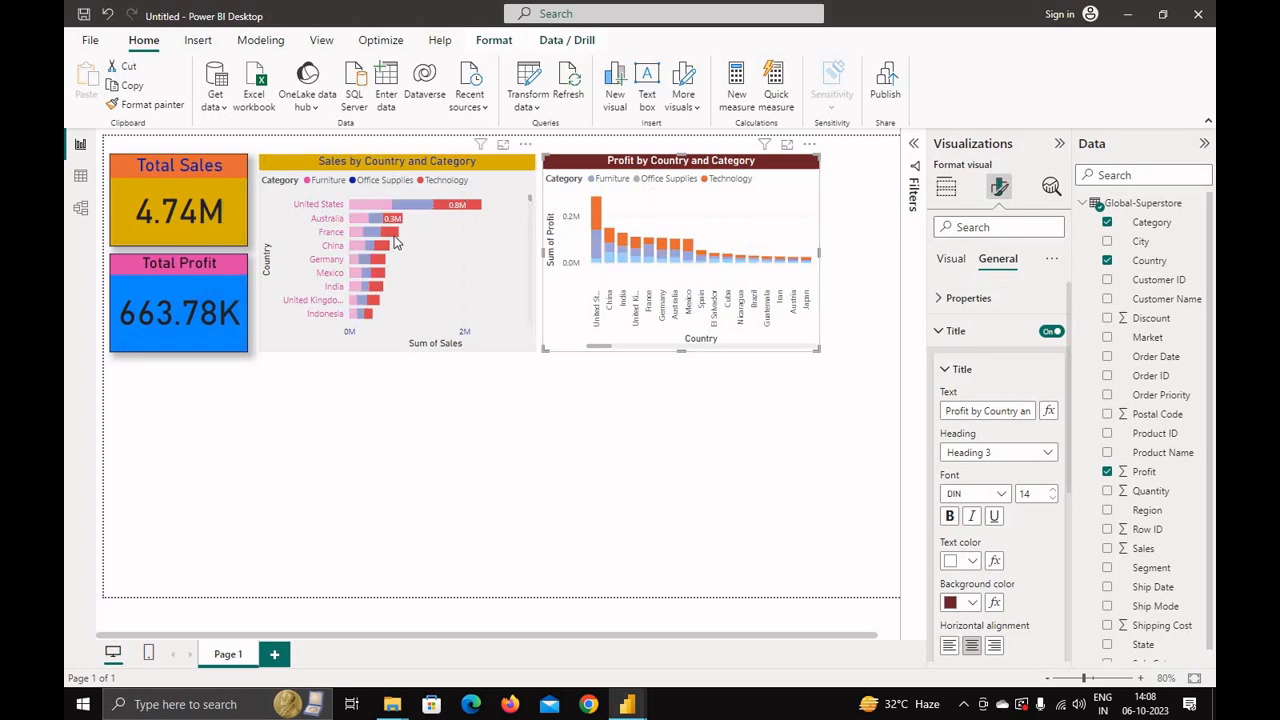
{"action": "left_click", "coordinate": [641, 182]}
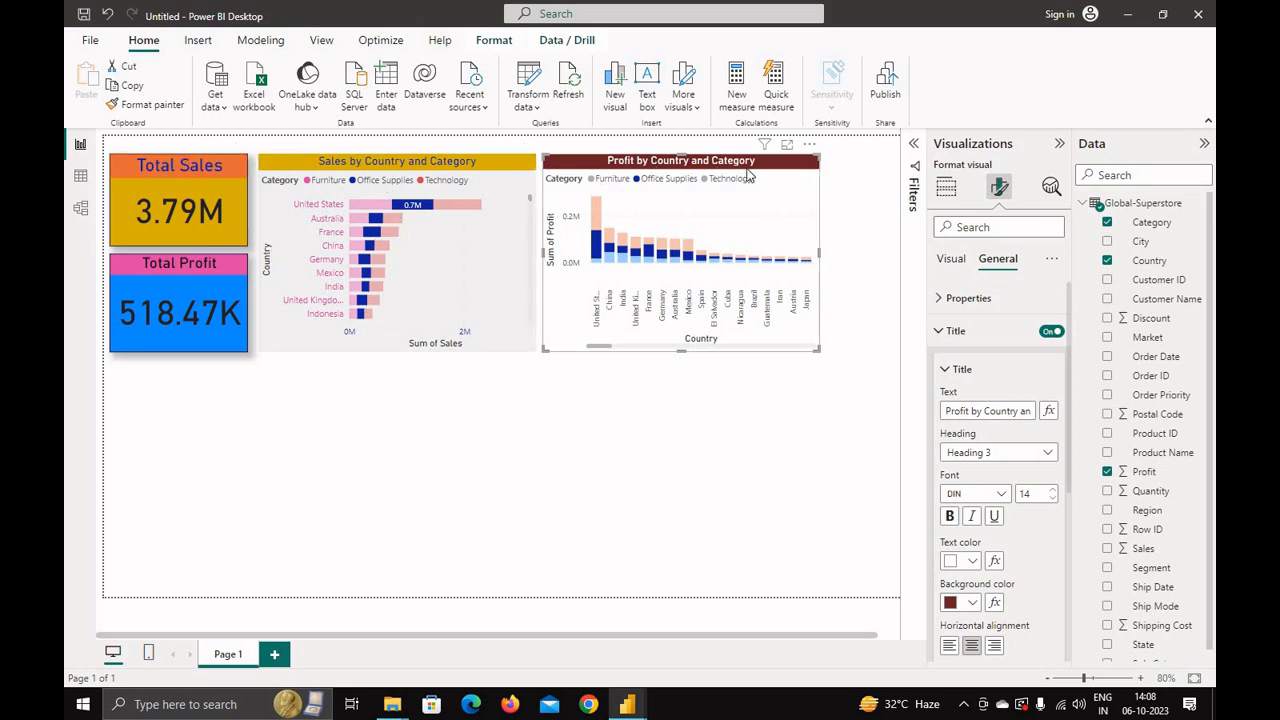
{"action": "left_click", "coordinate": [591, 183]}
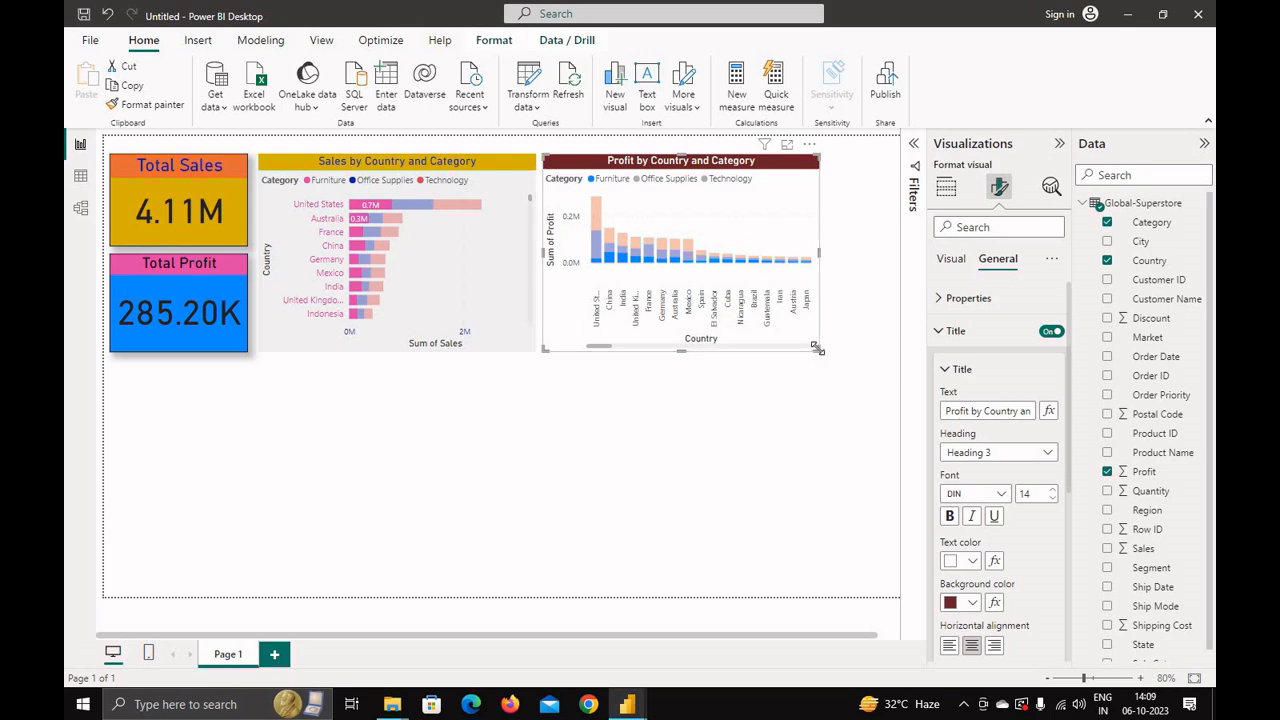
Step: Try enlarging the column chart by its lower-right corner
{"action": "left_click_drag", "start_coordinate": [816, 347], "coordinate": [822, 358]}
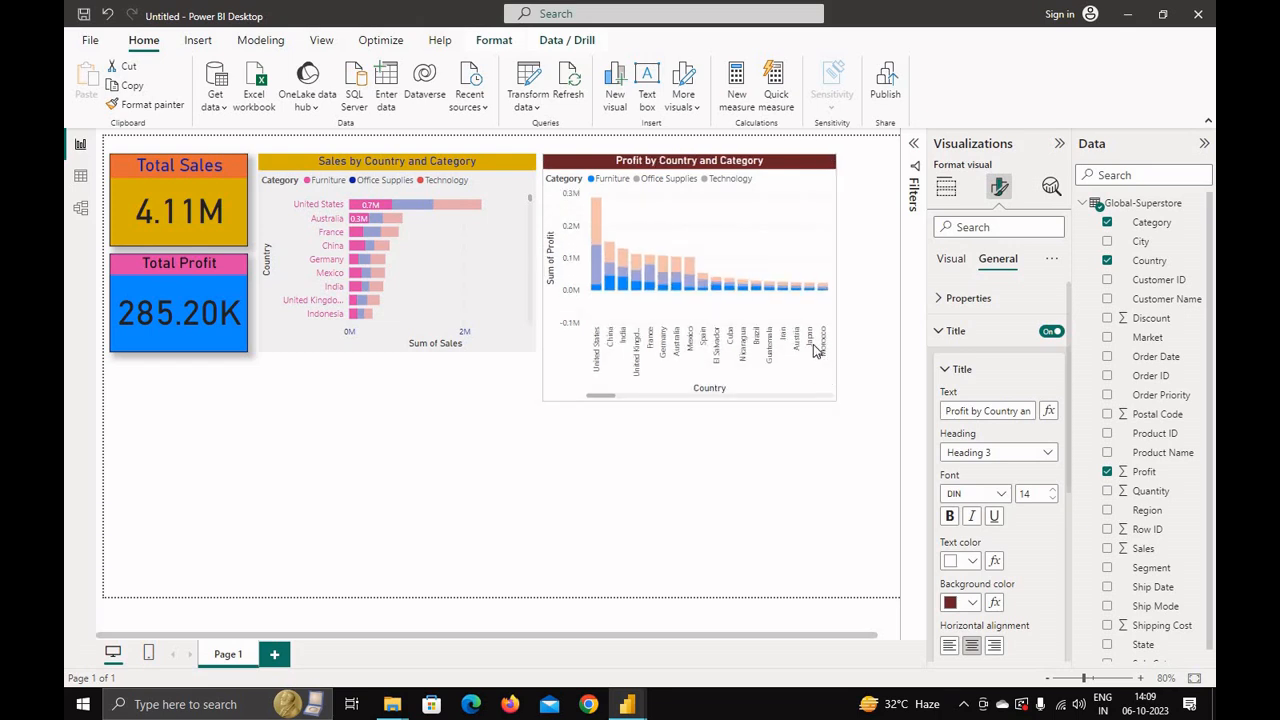
{"action": "mouse_move", "coordinate": [814, 343]}
{"action": "left_mouse_down"}
{"action": "mouse_move", "coordinate": [806, 329]}
{"action": "mouse_move", "coordinate": [820, 360]}
{"action": "mouse_move", "coordinate": [814, 348]}
{"action": "left_mouse_up"}
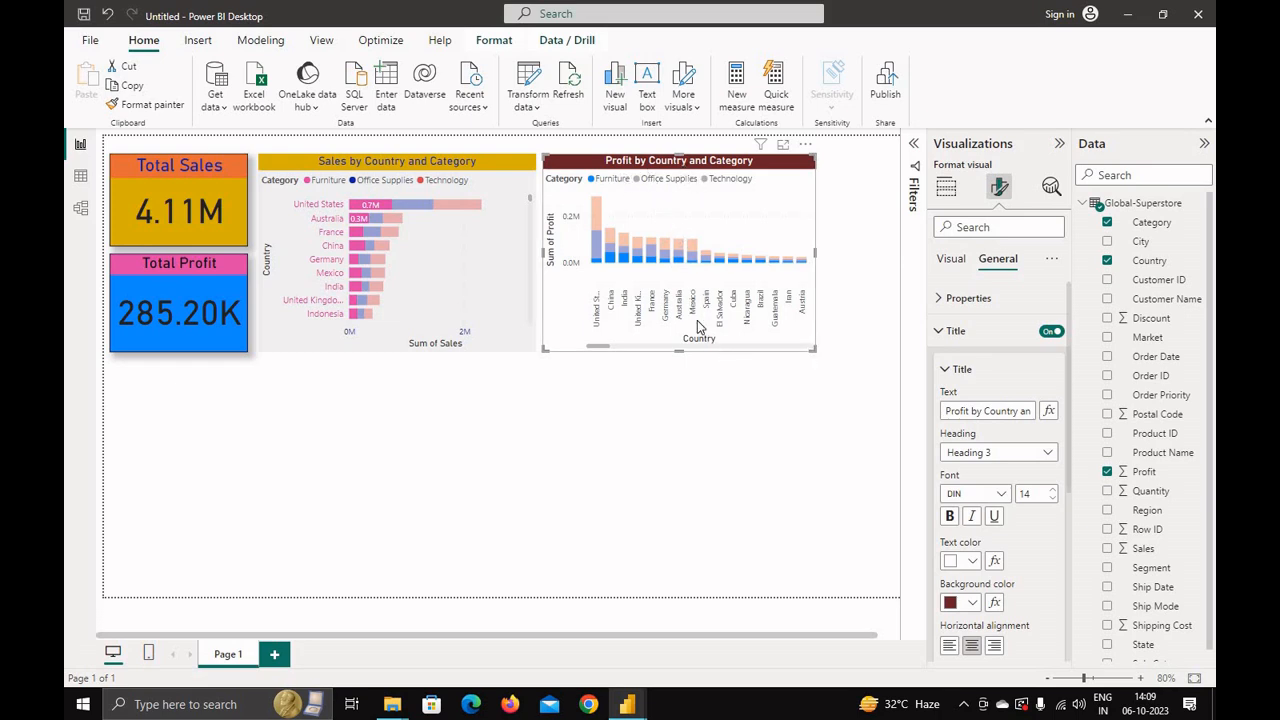
Step: Replace Country with Region on the column chart's X-axis and narrow the chart slightly
{"action": "left_click", "coordinate": [948, 197]}
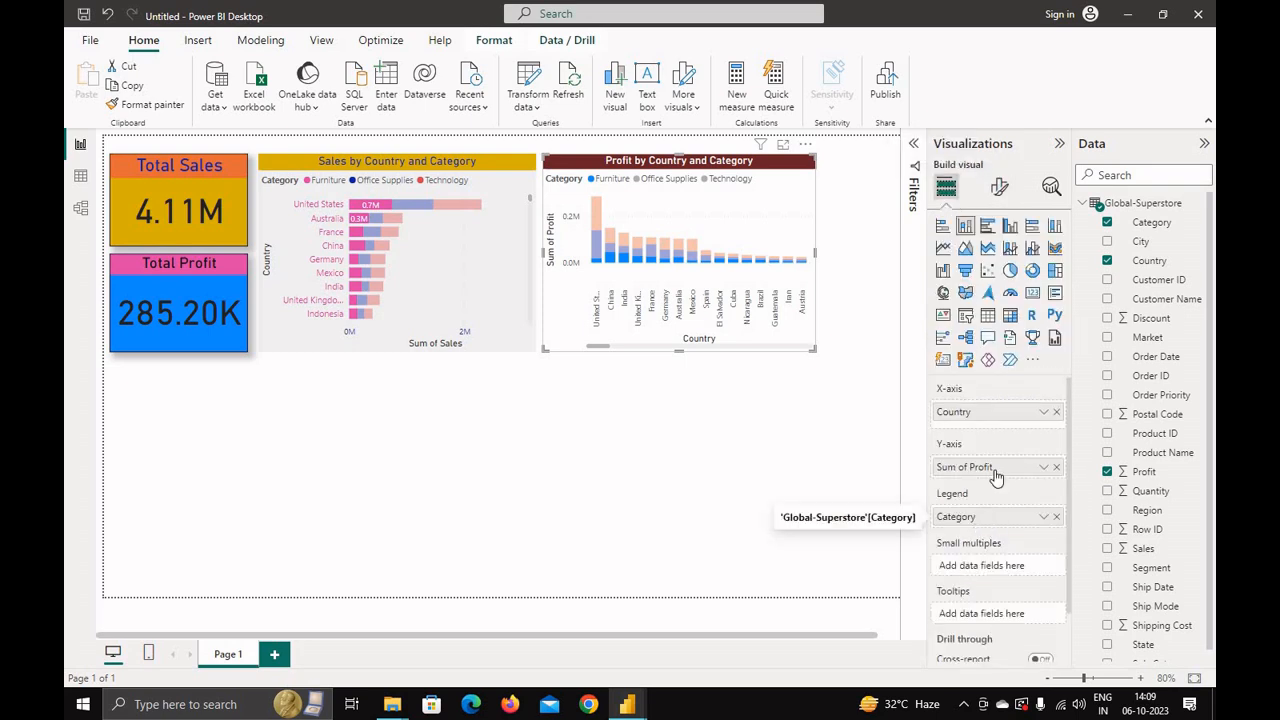
{"action": "left_click", "coordinate": [1056, 412]}
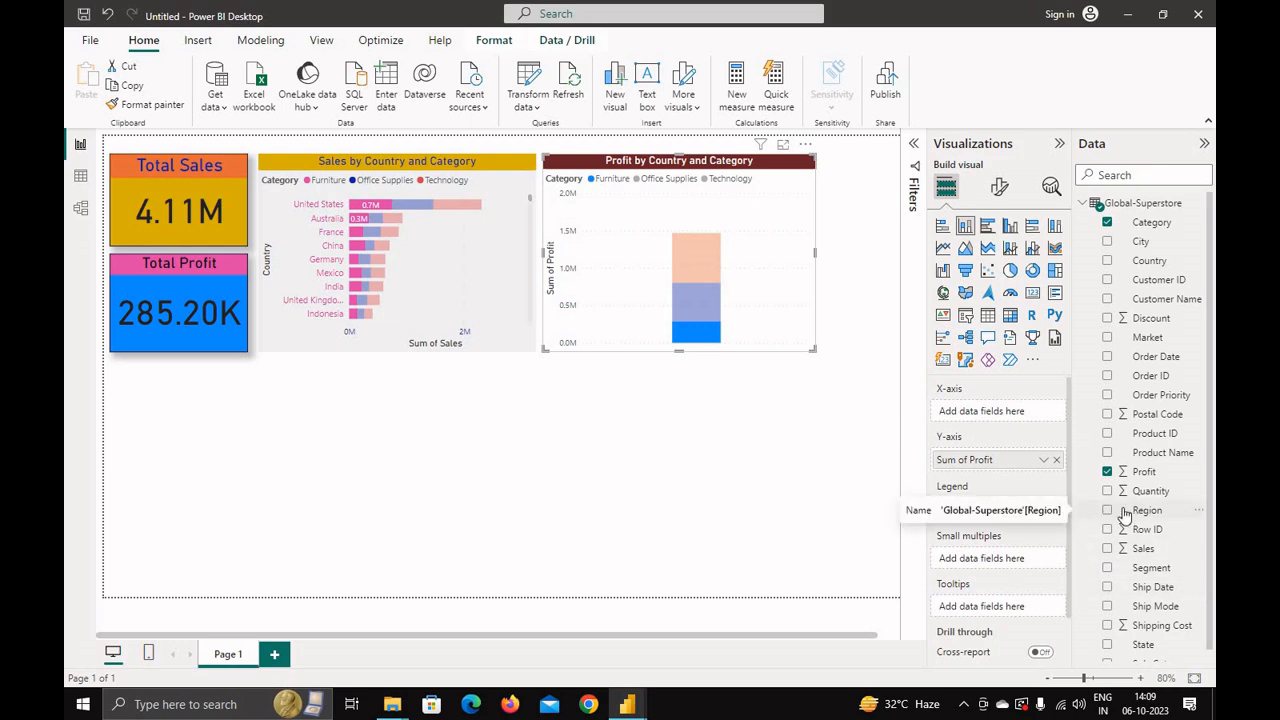
{"action": "left_click_drag", "start_coordinate": [1143, 512], "coordinate": [1000, 416]}
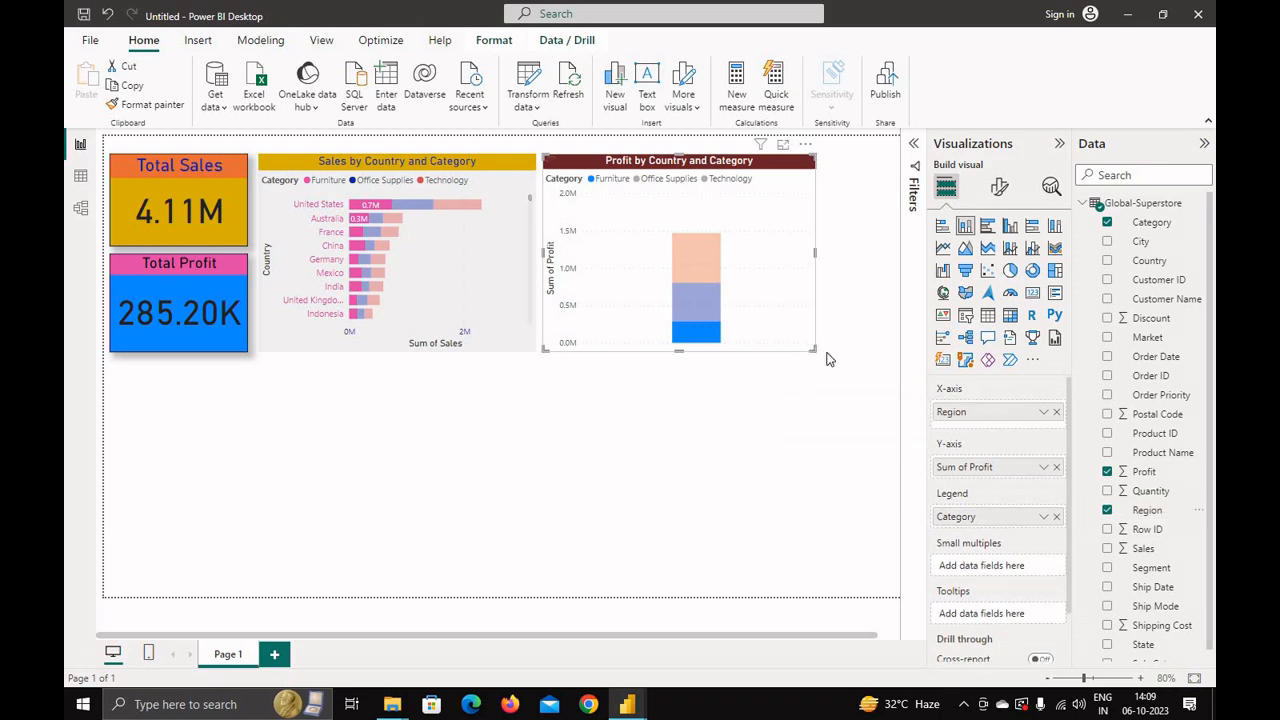
{"action": "left_click_drag", "start_coordinate": [827, 352], "coordinate": [792, 353]}
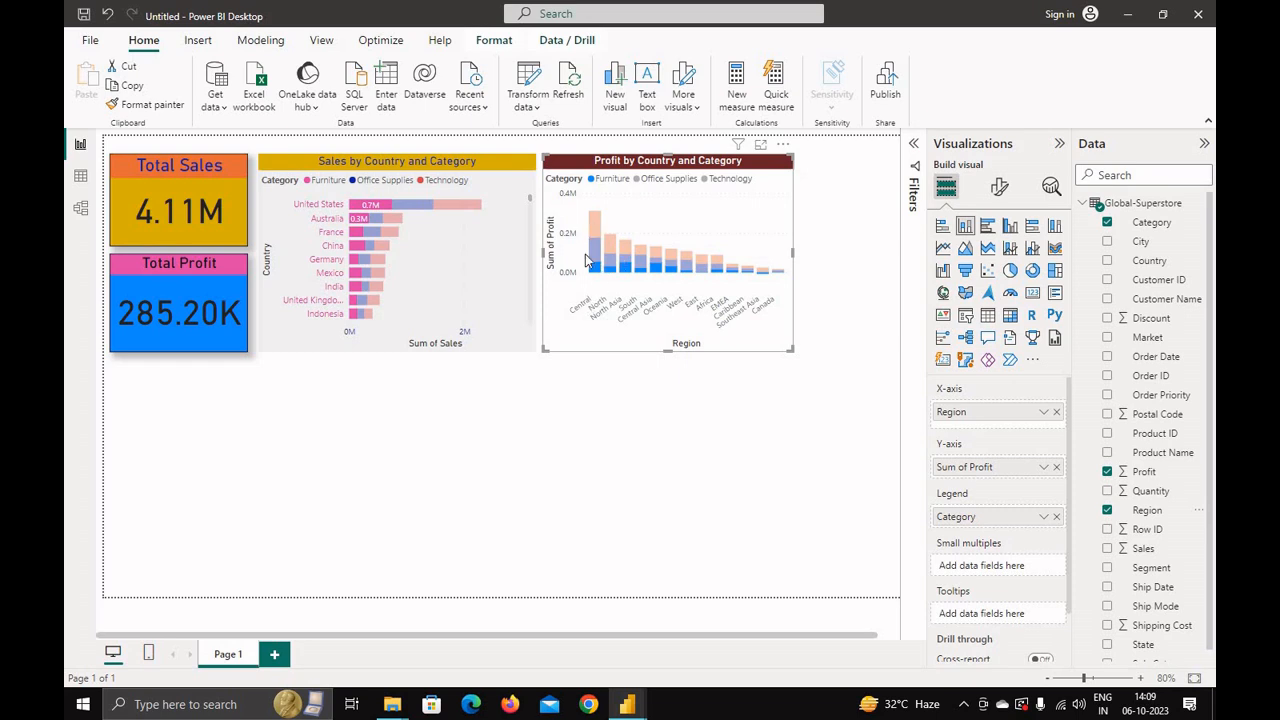
Step: Toggle category highlighting through the Furniture and Technology legend entries of the column chart
{"action": "left_click", "coordinate": [637, 178]}
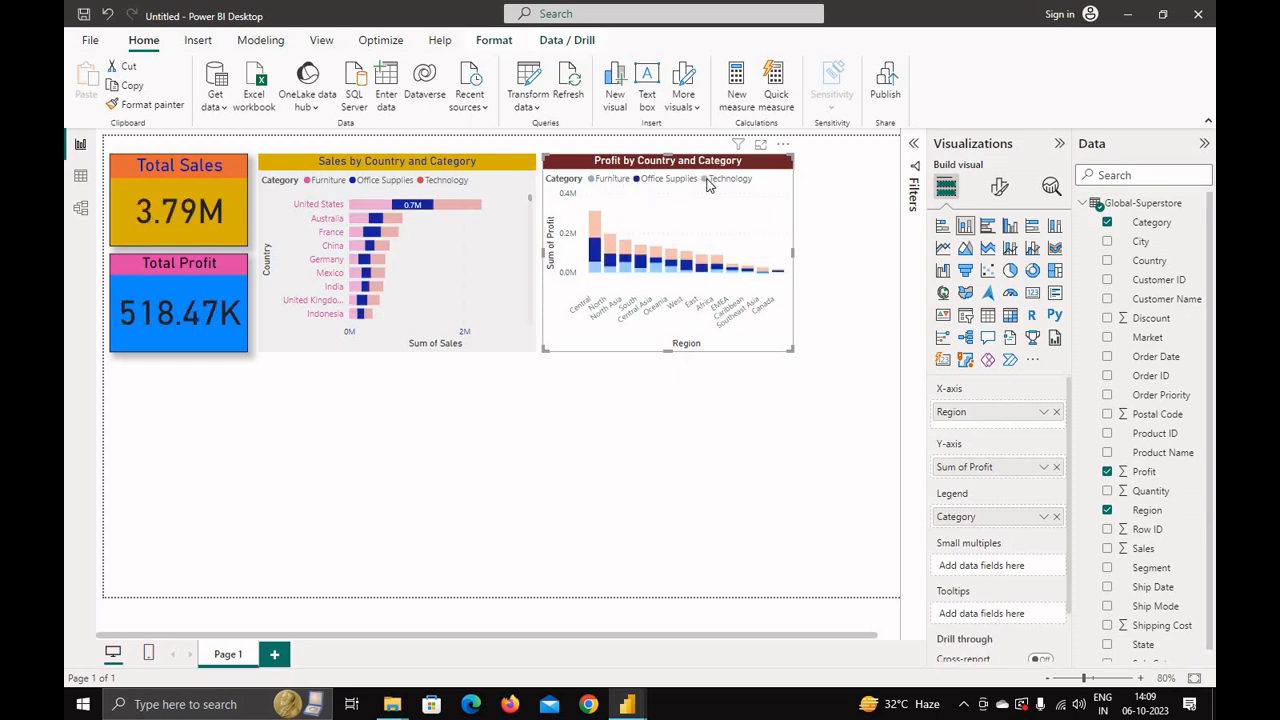
{"action": "left_click", "coordinate": [708, 181]}
{"action": "left_click", "coordinate": [637, 179]}
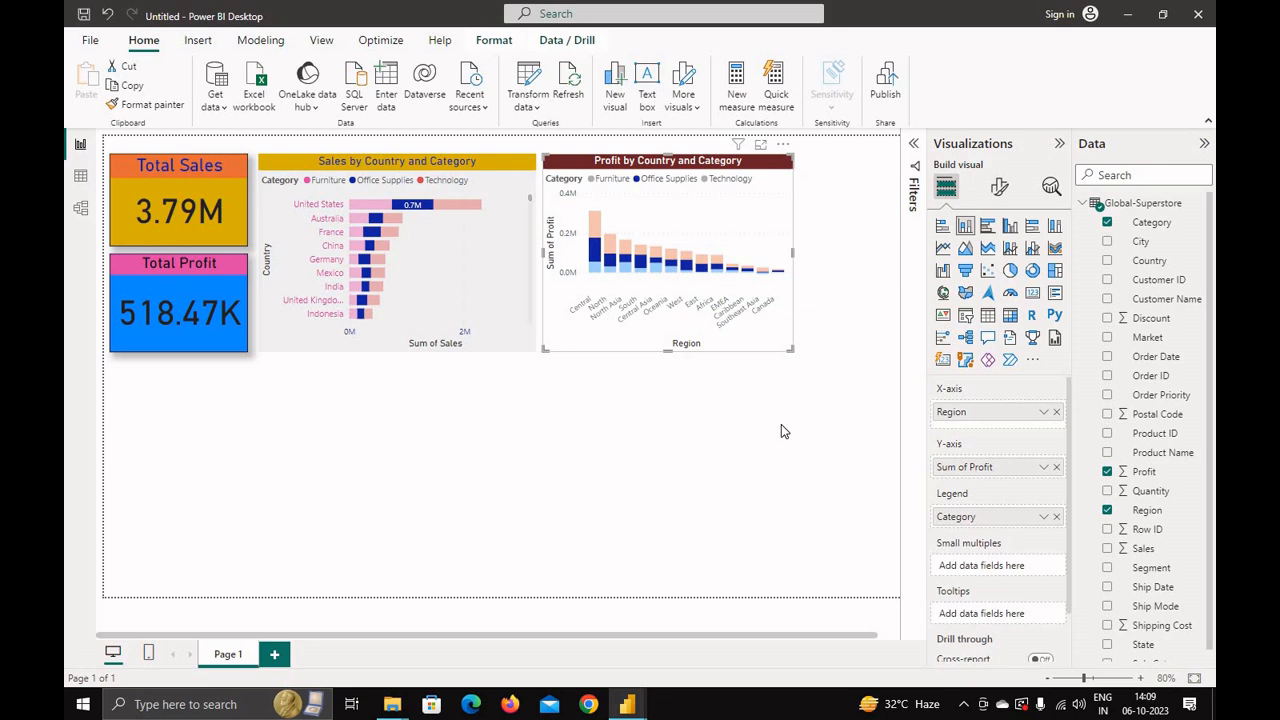
Step: Give the column chart a dark red background at 73% transparency and turn on its visual border and shadow
{"action": "left_click", "coordinate": [997, 189]}
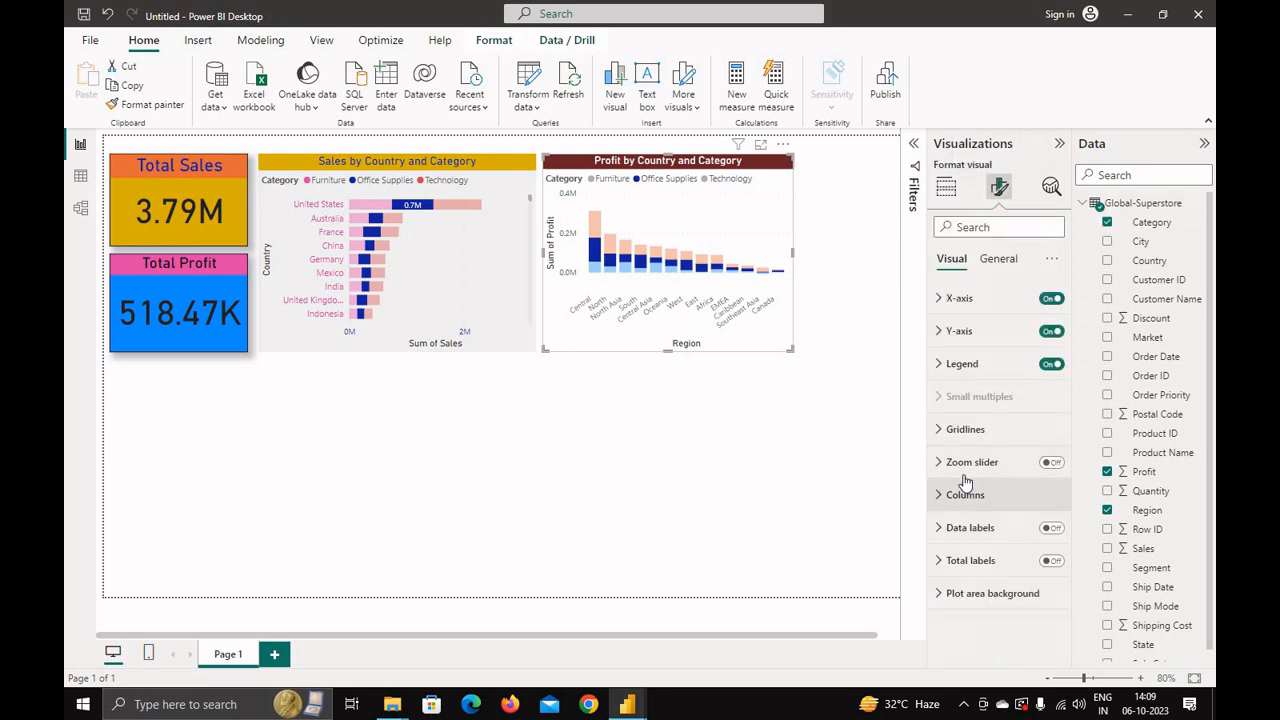
{"action": "left_click", "coordinate": [1000, 259]}
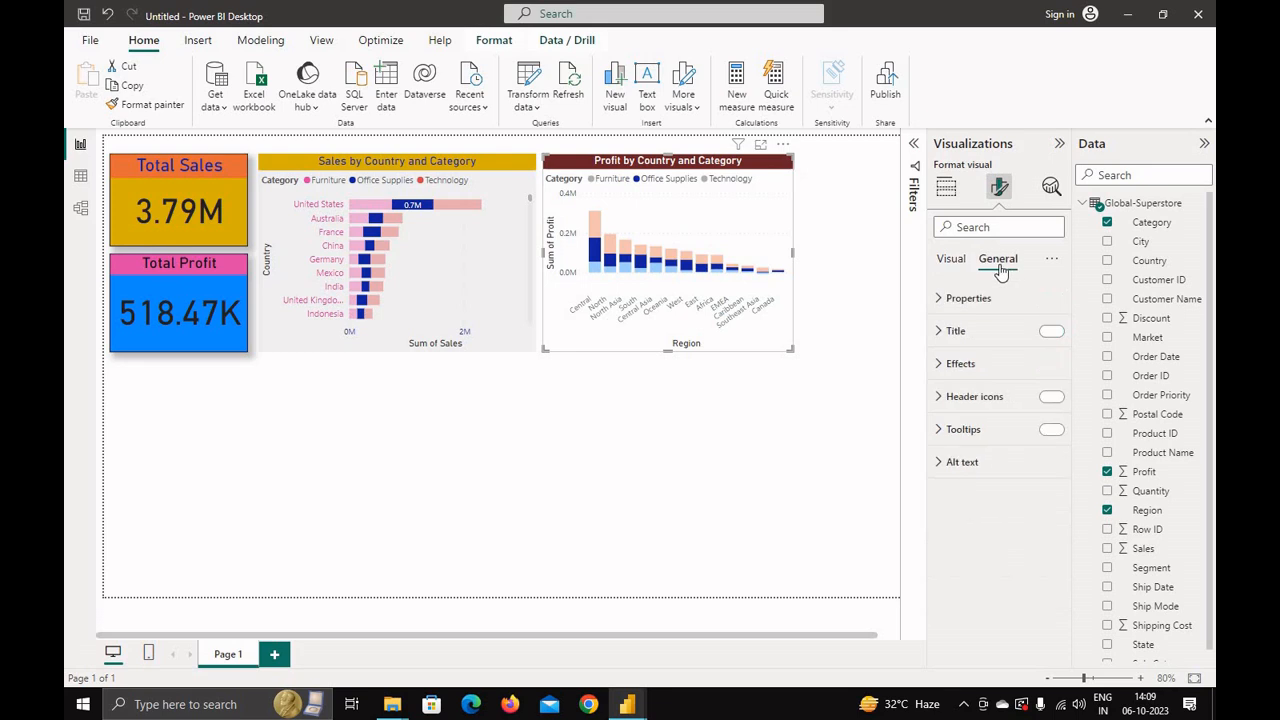
{"action": "left_click", "coordinate": [947, 370]}
{"action": "left_click", "coordinate": [972, 445]}
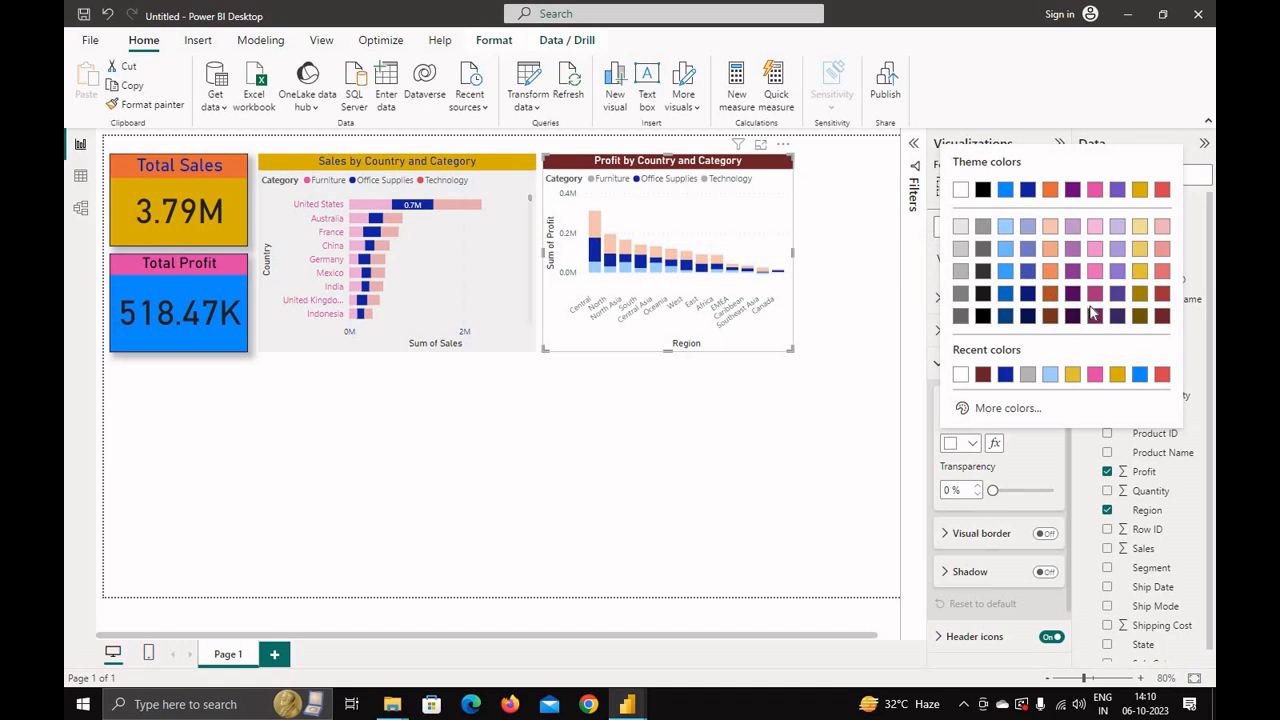
{"action": "left_click", "coordinate": [1159, 317]}
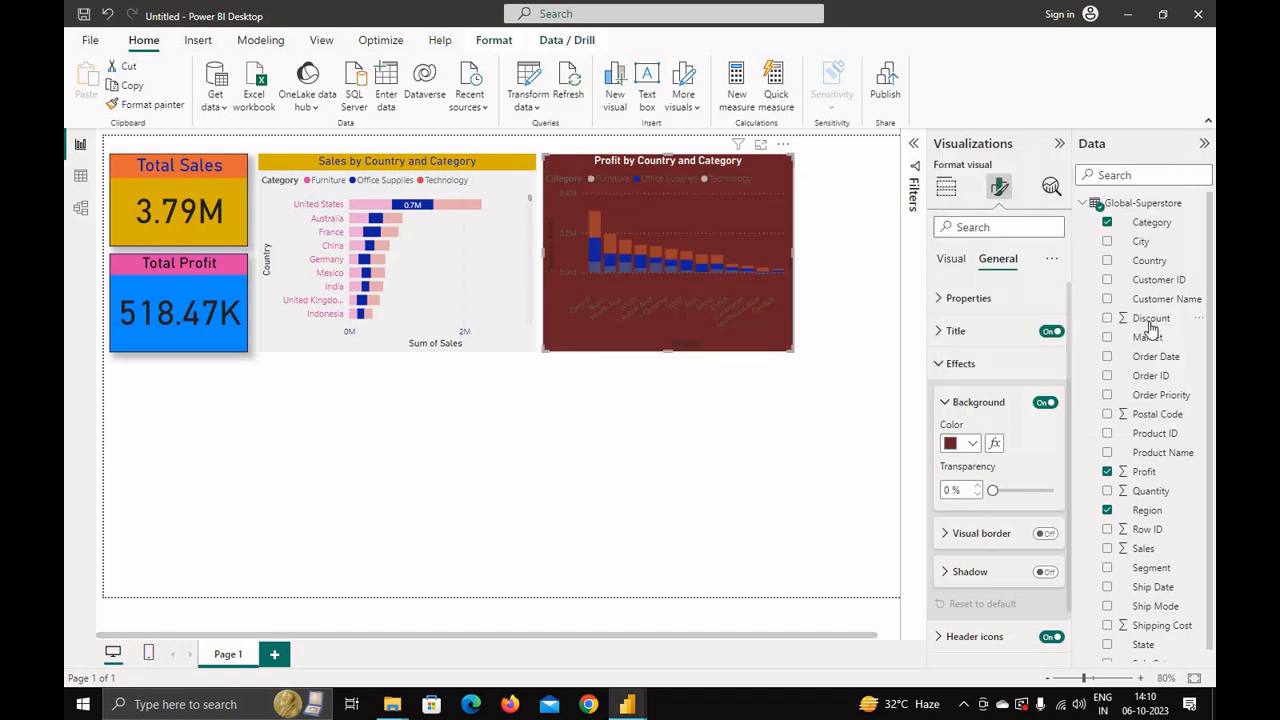
{"action": "left_click_drag", "start_coordinate": [992, 489], "coordinate": [1036, 490]}
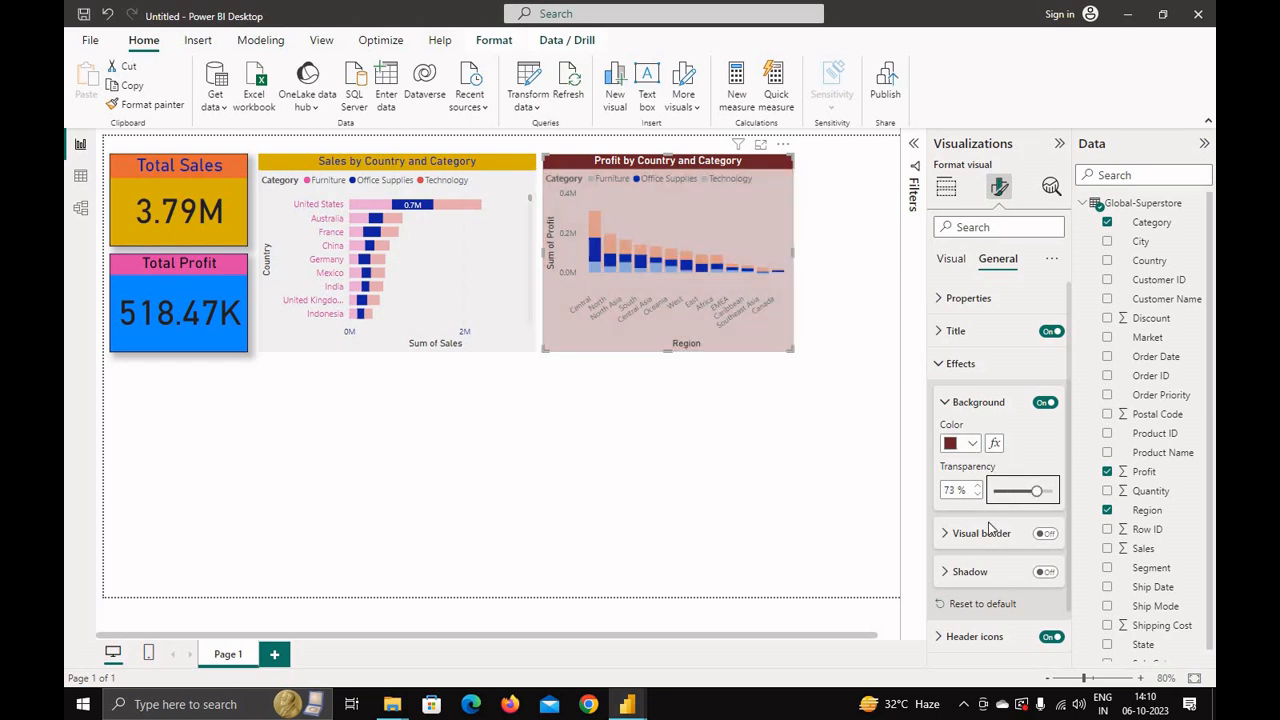
{"action": "left_click", "coordinate": [1045, 533]}
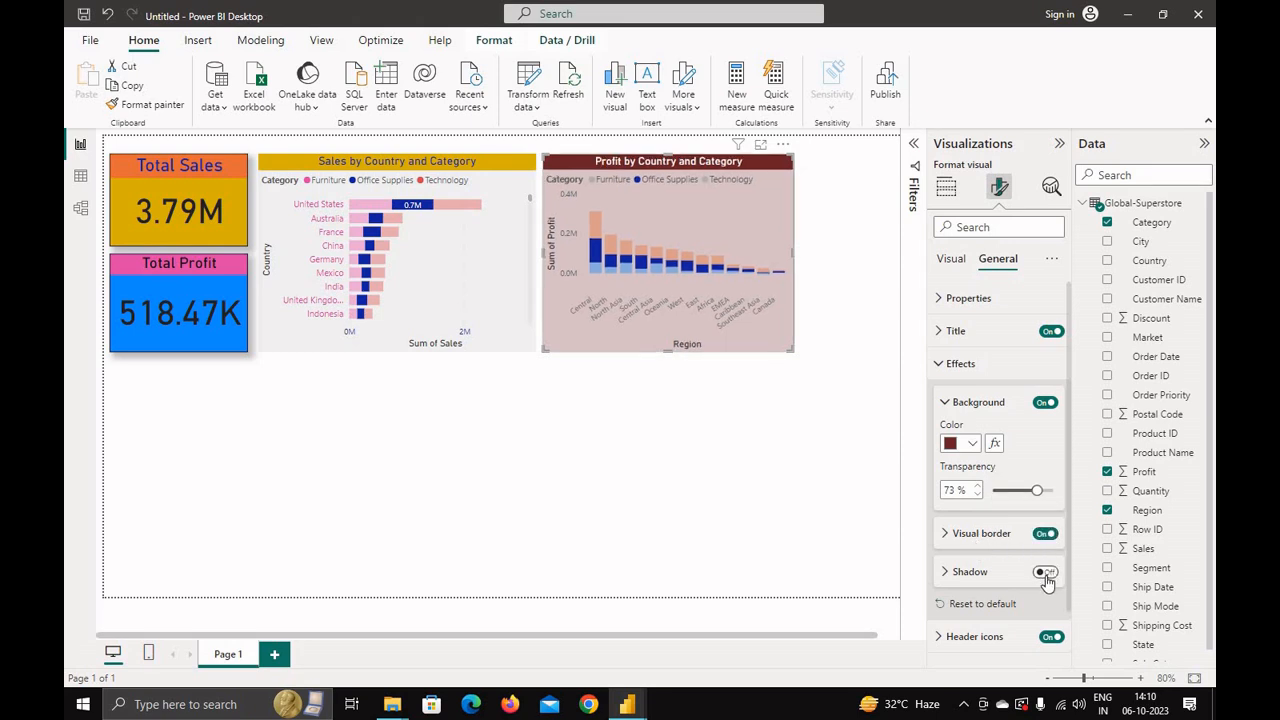
{"action": "left_click", "coordinate": [1045, 574]}
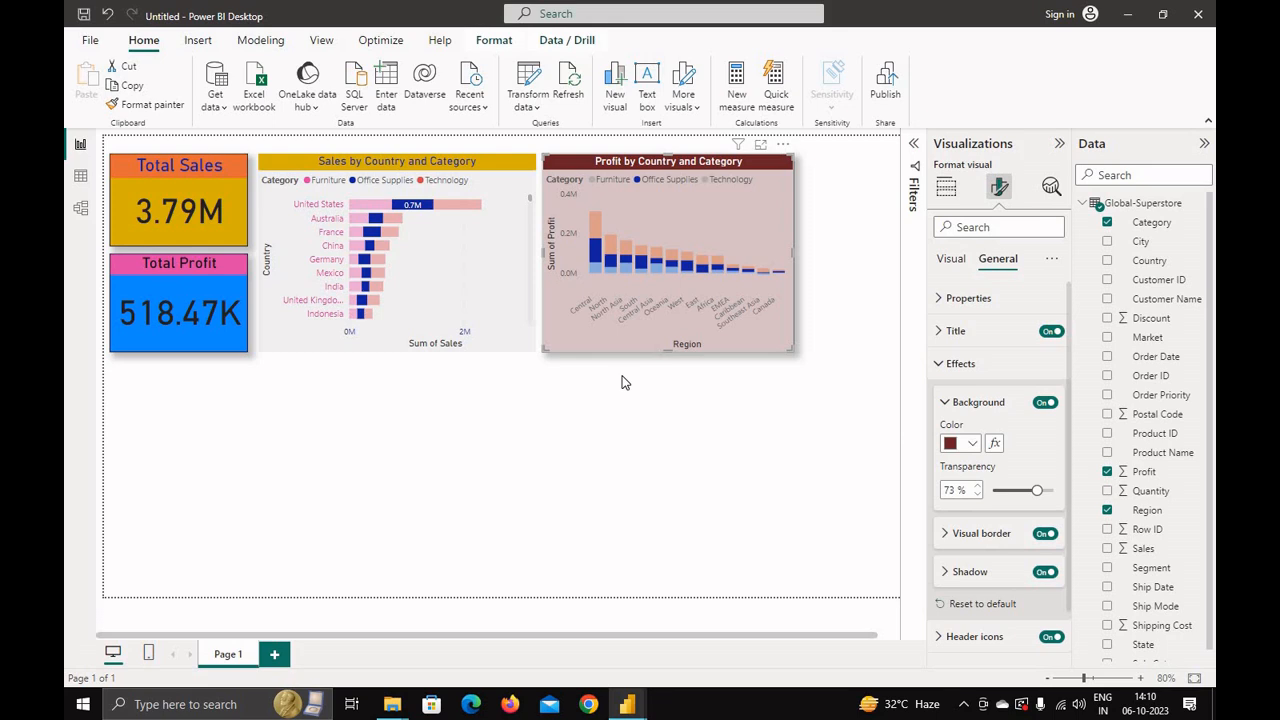
Step: Switch to the reference sales dashboard window to examine it, then return to the working report
{"action": "left_click", "coordinate": [946, 187]}
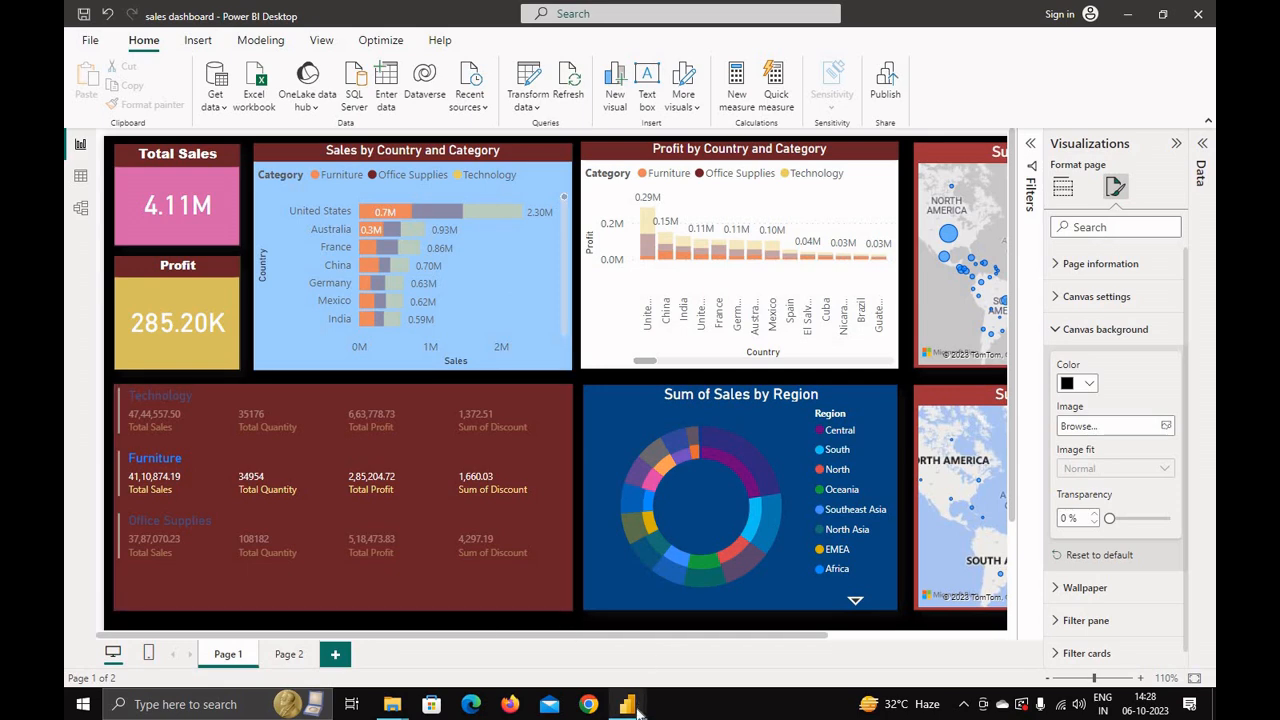
{"action": "mouse_move", "coordinate": [633, 706]}
{"action": "left_click", "coordinate": [562, 645]}
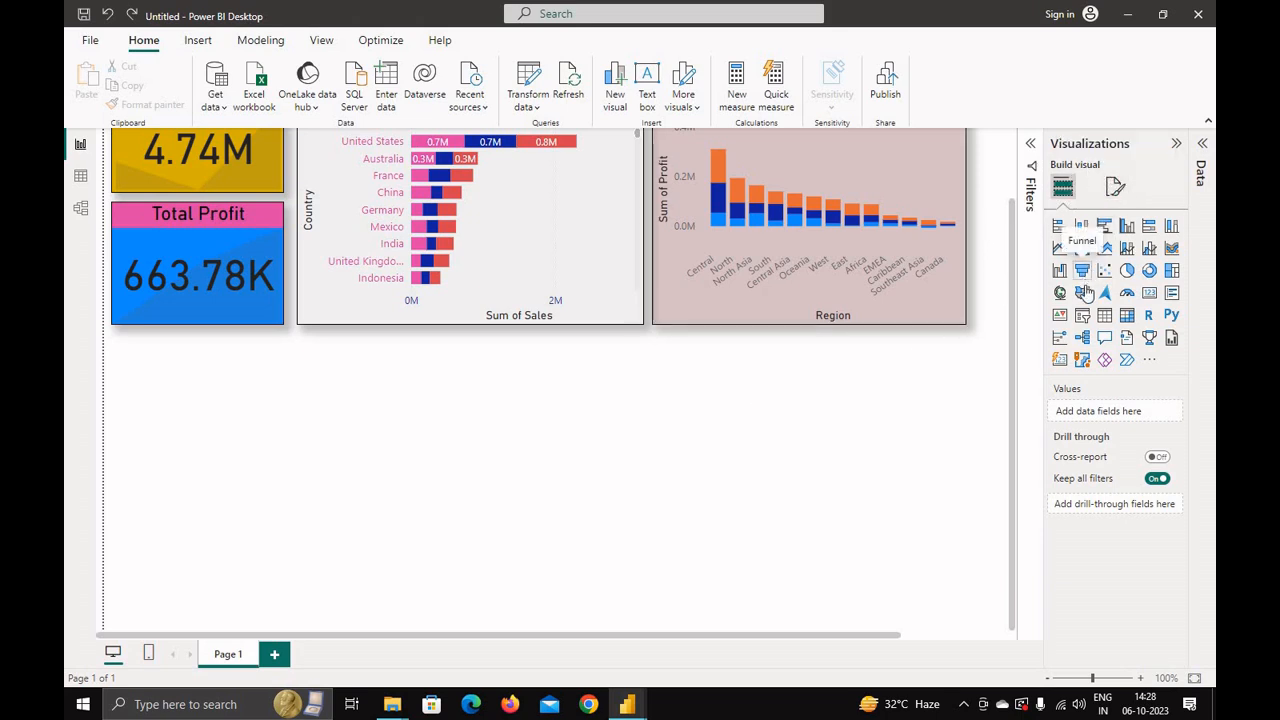
Step: Add a multi-row card below the KPI cards, widening it to about the sales chart's right edge
{"action": "left_click", "coordinate": [1173, 293]}
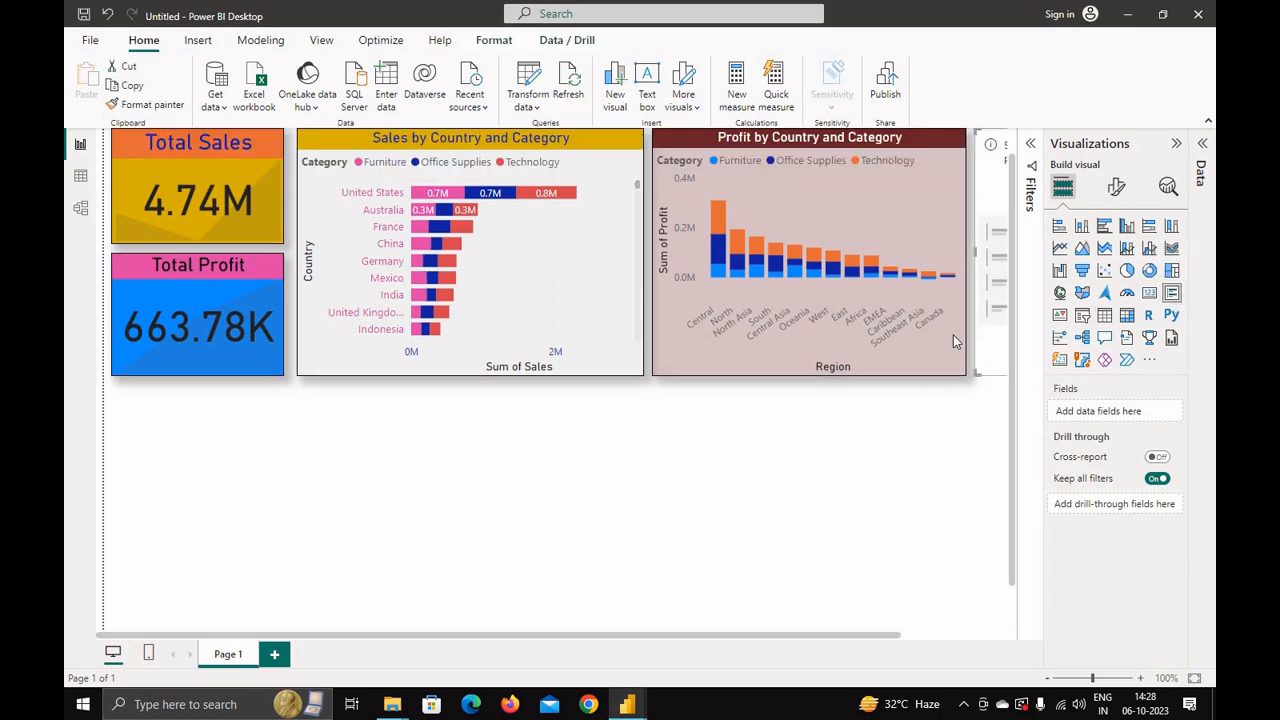
{"action": "left_click_drag", "start_coordinate": [998, 167], "coordinate": [133, 441]}
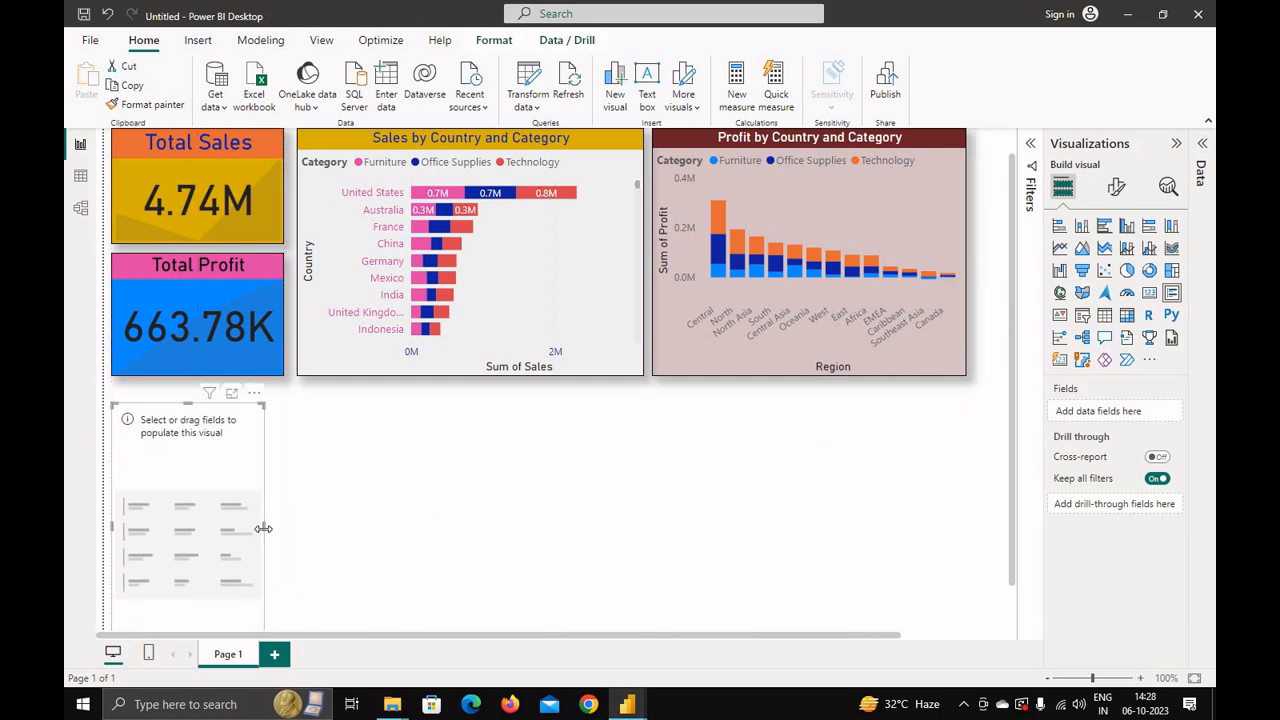
{"action": "left_click_drag", "start_coordinate": [262, 525], "coordinate": [637, 526]}
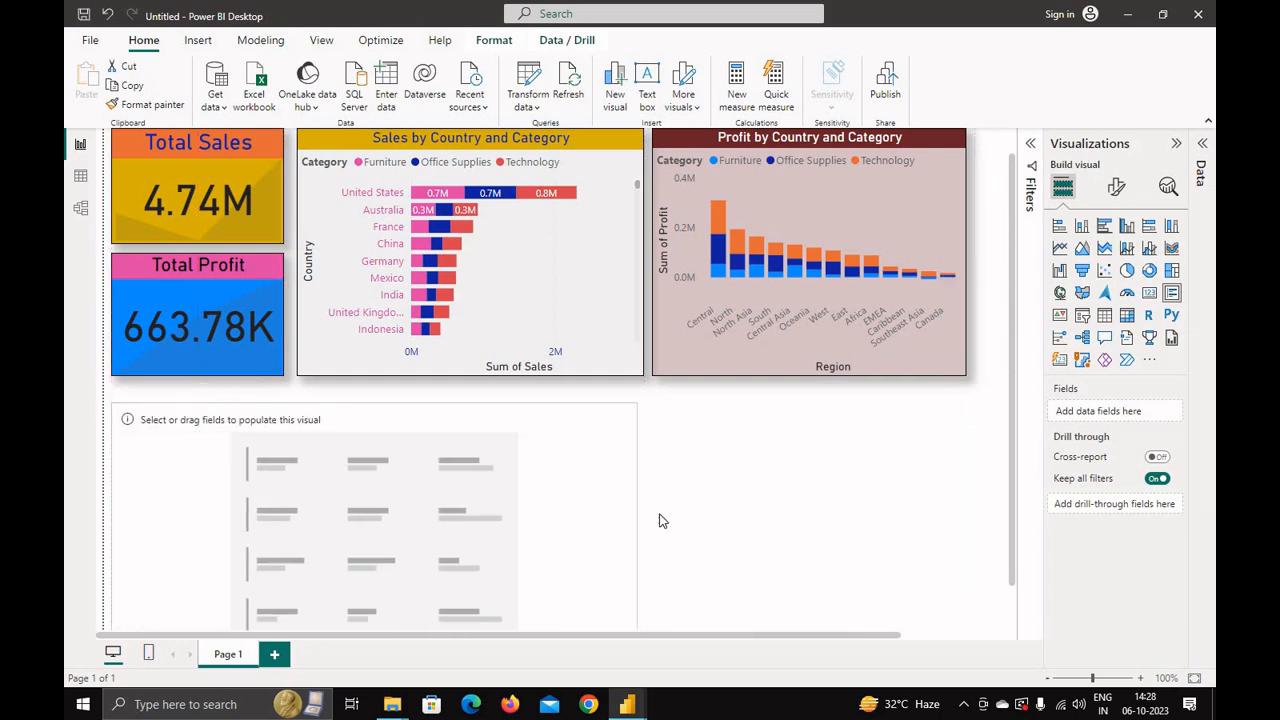
{"action": "scroll", "coordinate": [680, 520], "scroll_direction": "down", "scroll_amount": 1}
{"action": "scroll", "coordinate": [675, 510], "scroll_direction": "up", "scroll_amount": 2}
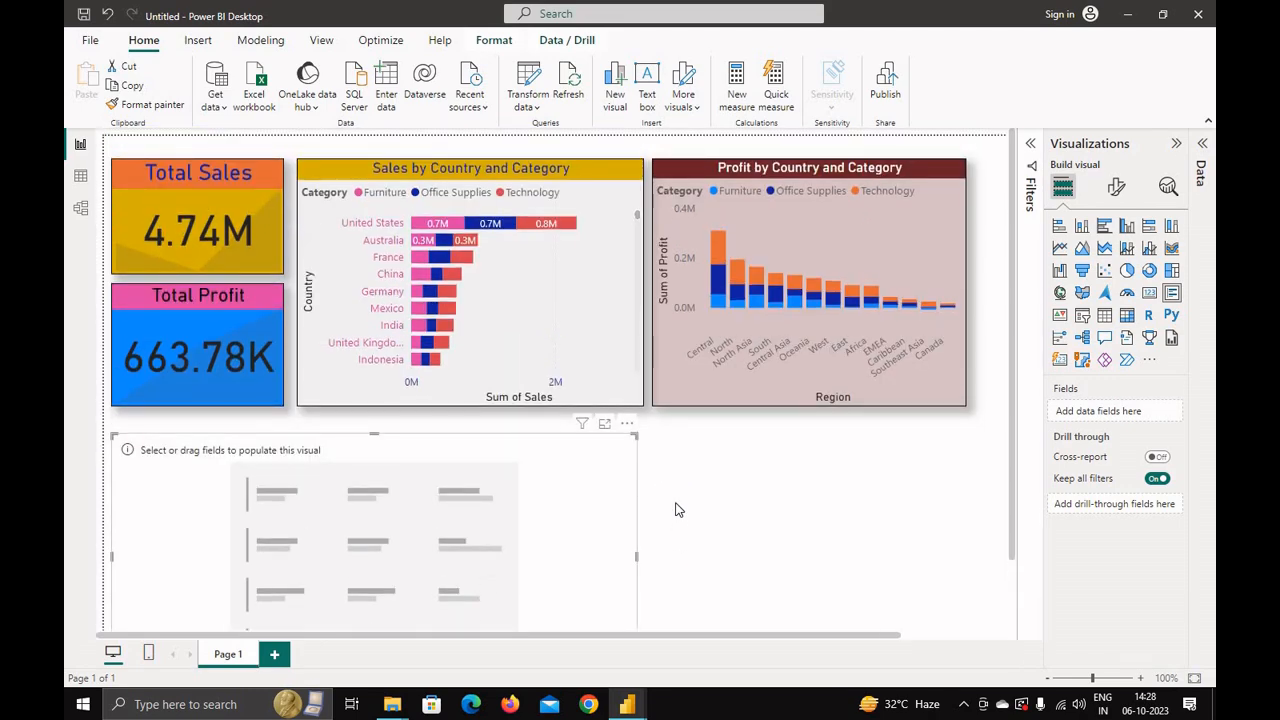
{"action": "scroll", "coordinate": [676, 510], "scroll_direction": "down", "scroll_amount": 2}
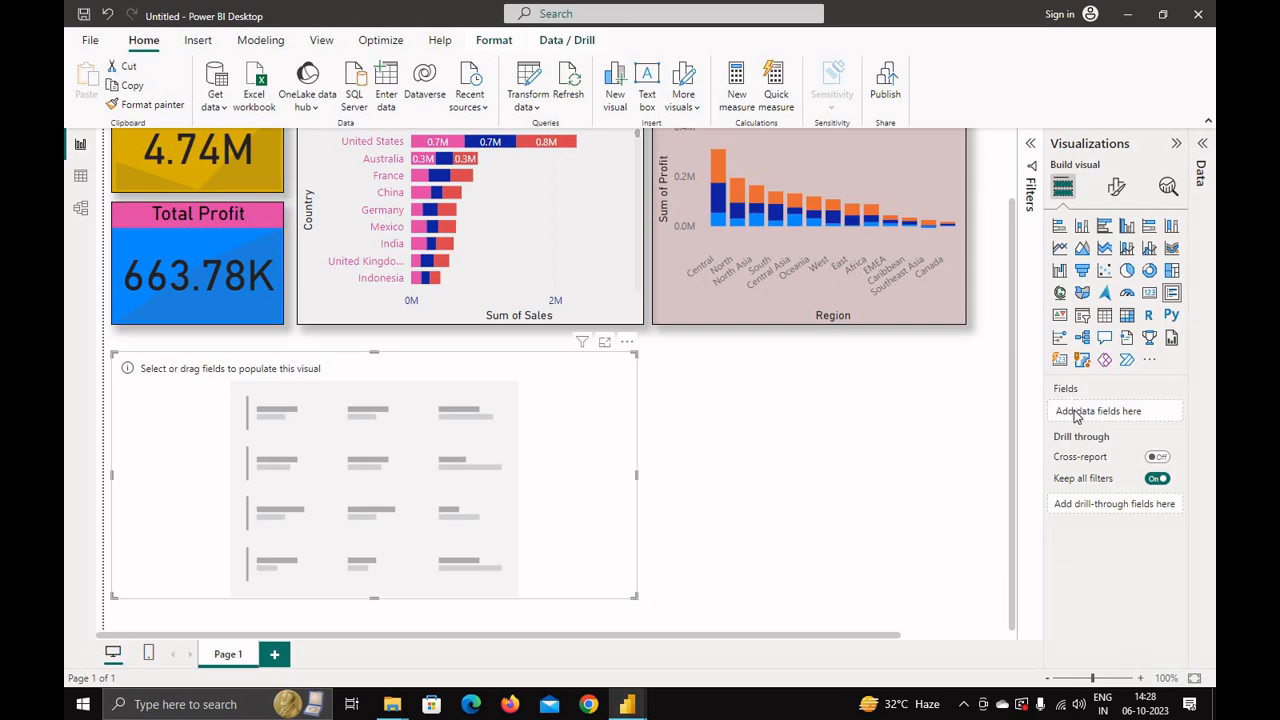
Step: Add the Sub-Category field to the multi-row card
{"action": "left_click", "coordinate": [1202, 144]}
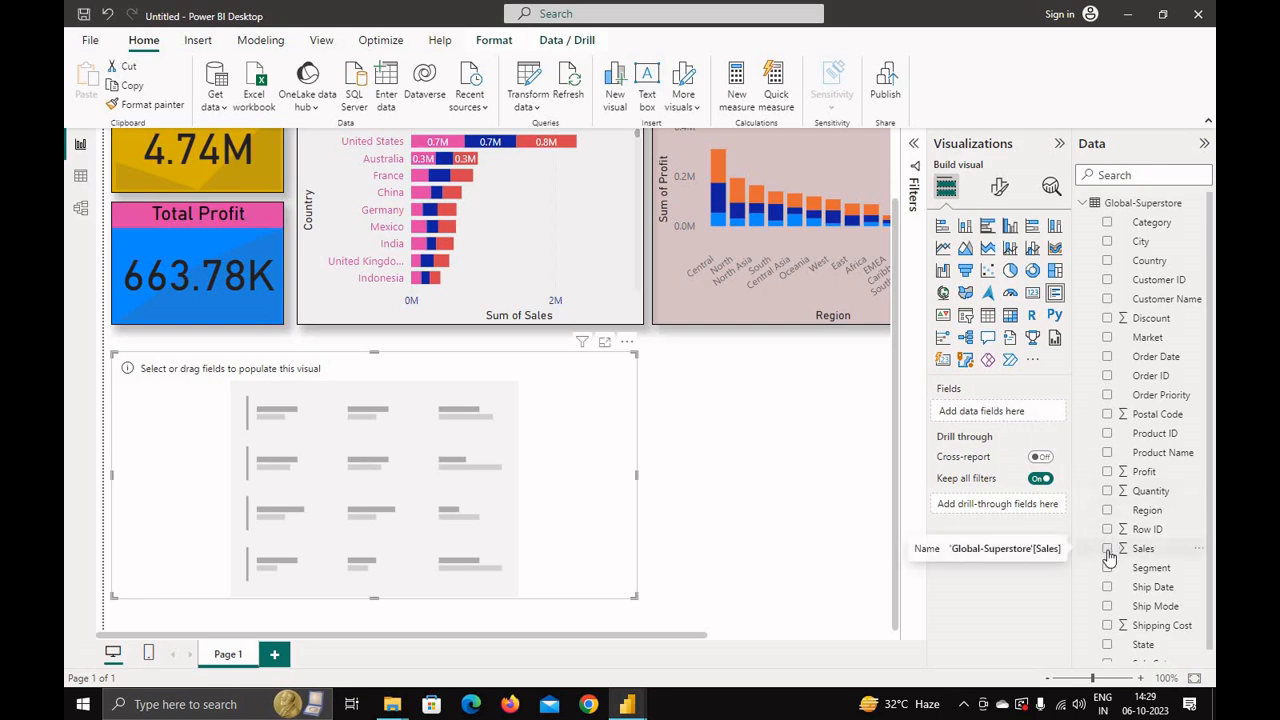
{"action": "scroll", "coordinate": [1125, 595], "scroll_direction": "down", "scroll_amount": 1}
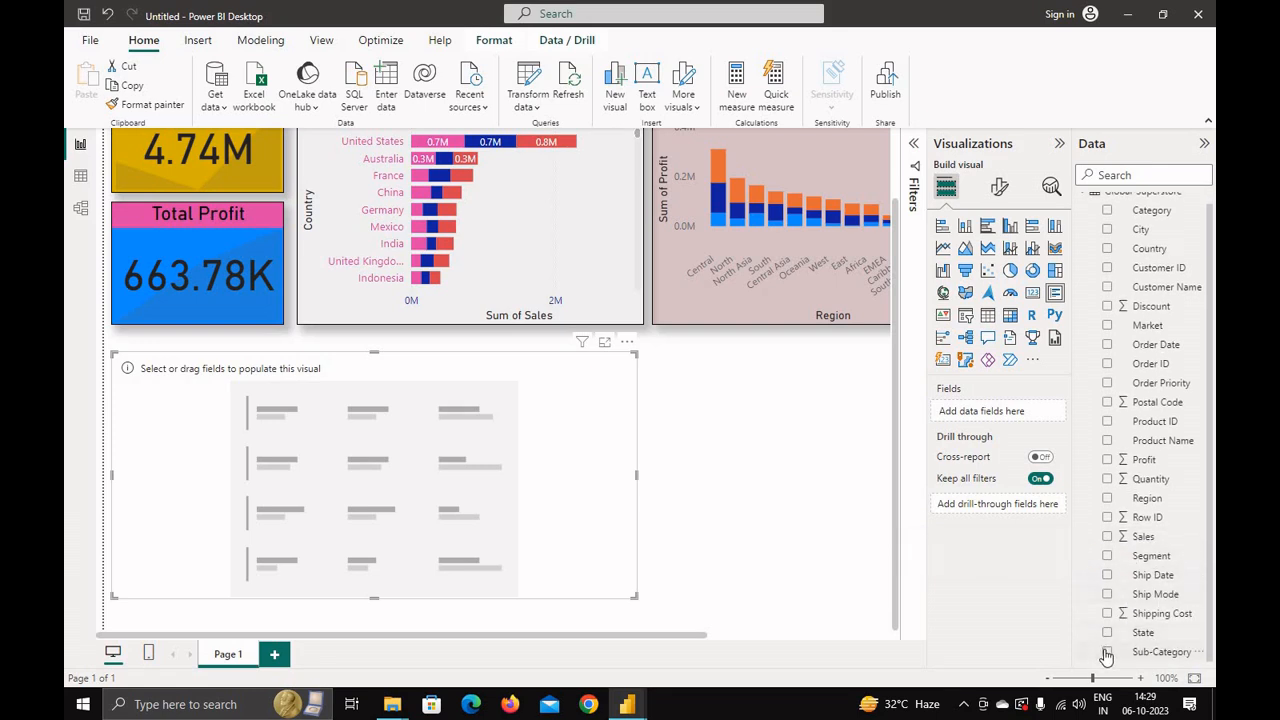
{"action": "left_click", "coordinate": [1107, 655]}
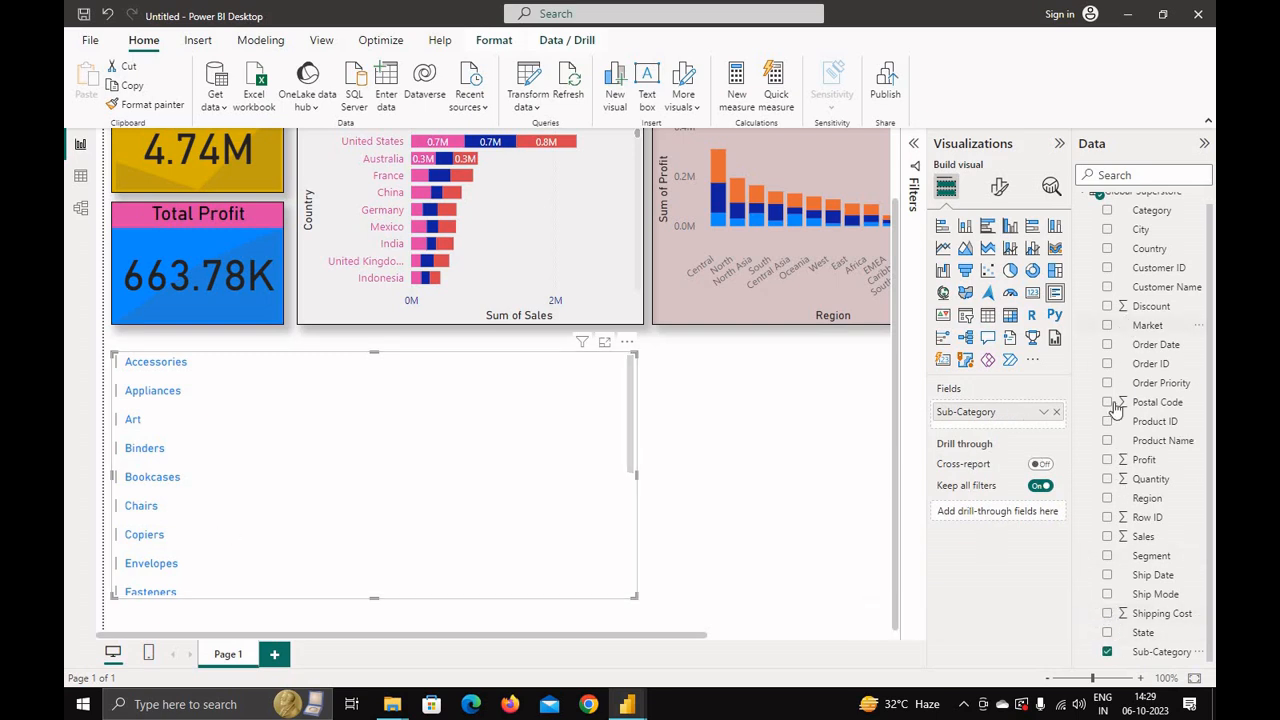
Step: Add the Sales, Quantity, Profit, Discount and Shipping Cost fields to the multi-row card
{"action": "left_click", "coordinate": [1107, 537]}
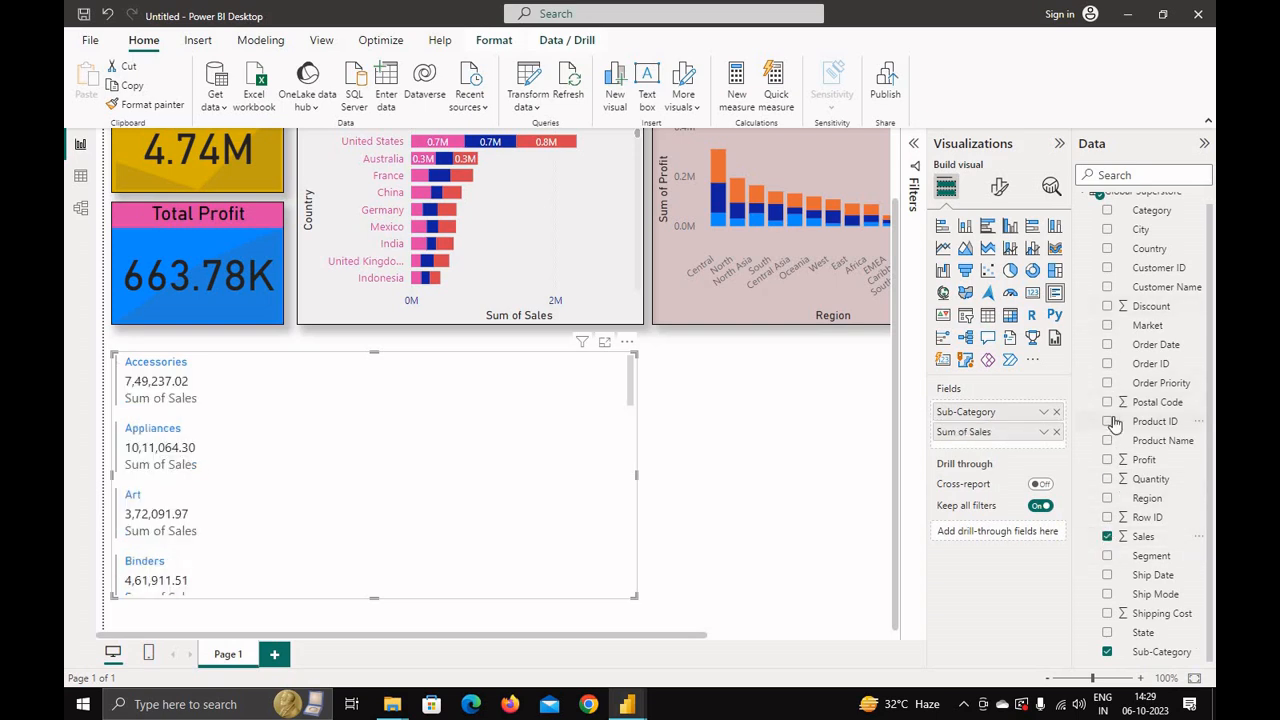
{"action": "left_click", "coordinate": [1107, 480]}
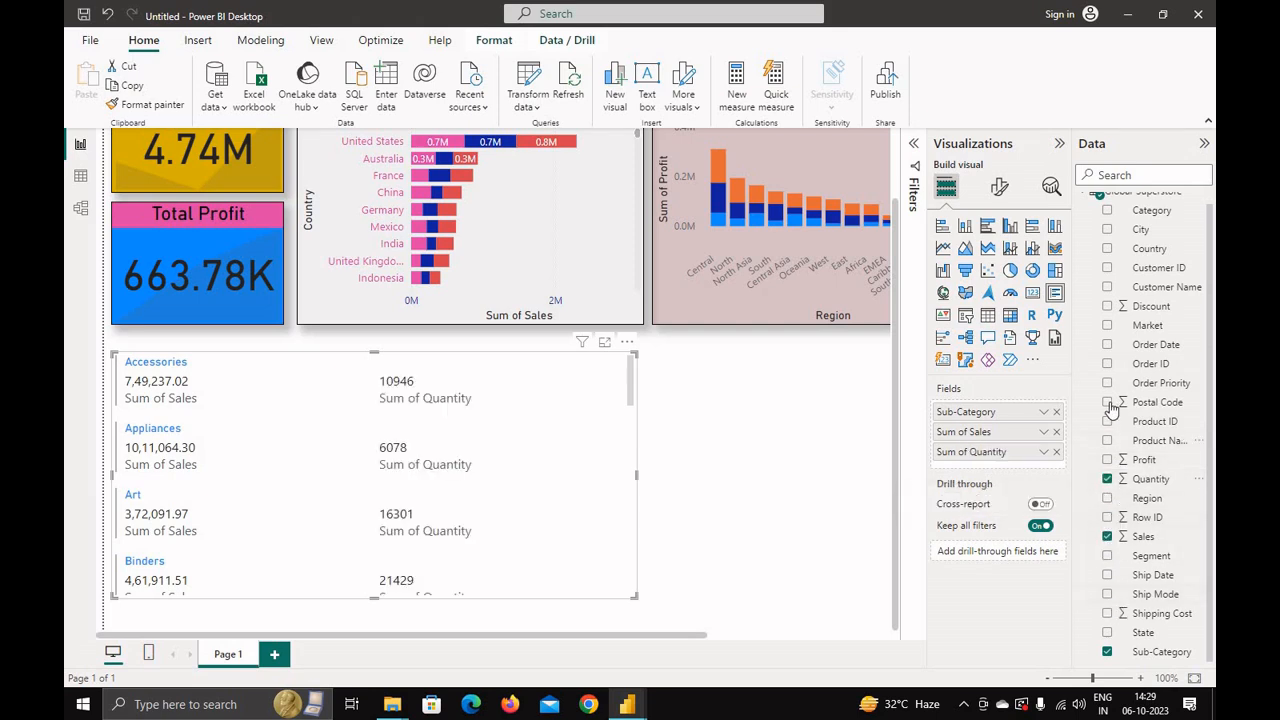
{"action": "left_click", "coordinate": [1107, 460]}
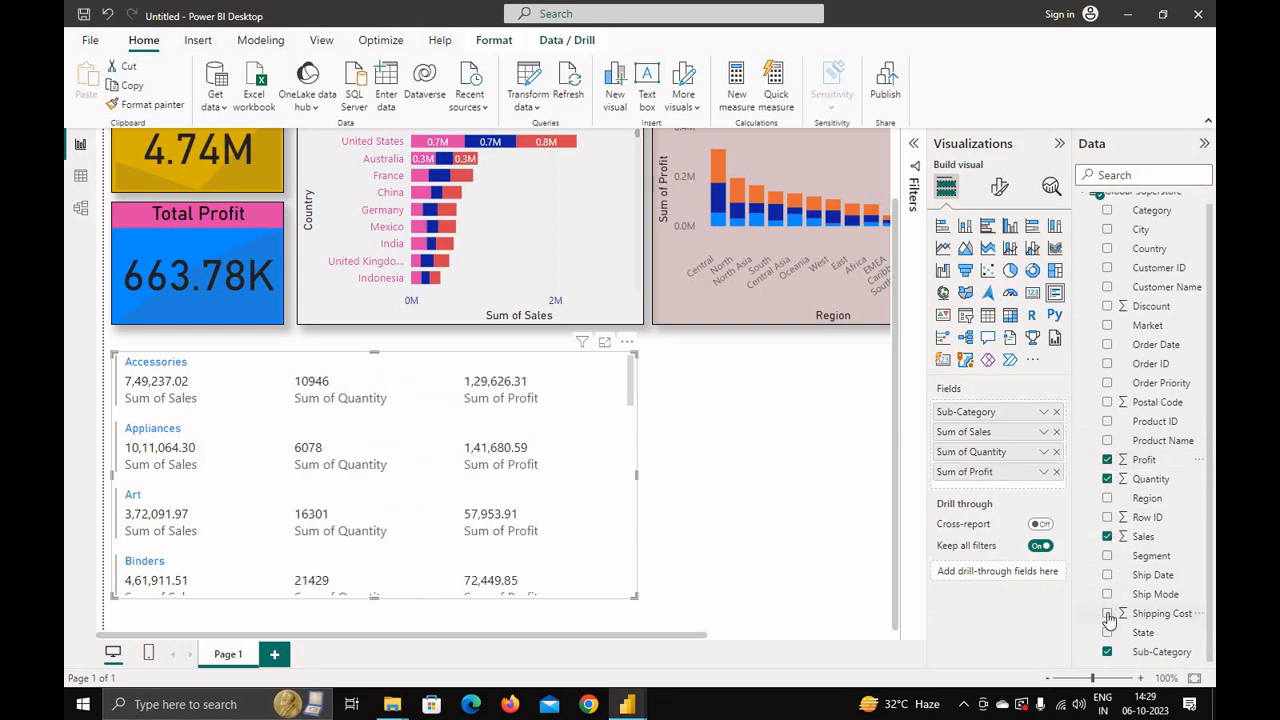
{"action": "scroll", "coordinate": [1095, 570], "scroll_direction": "up", "scroll_amount": 1}
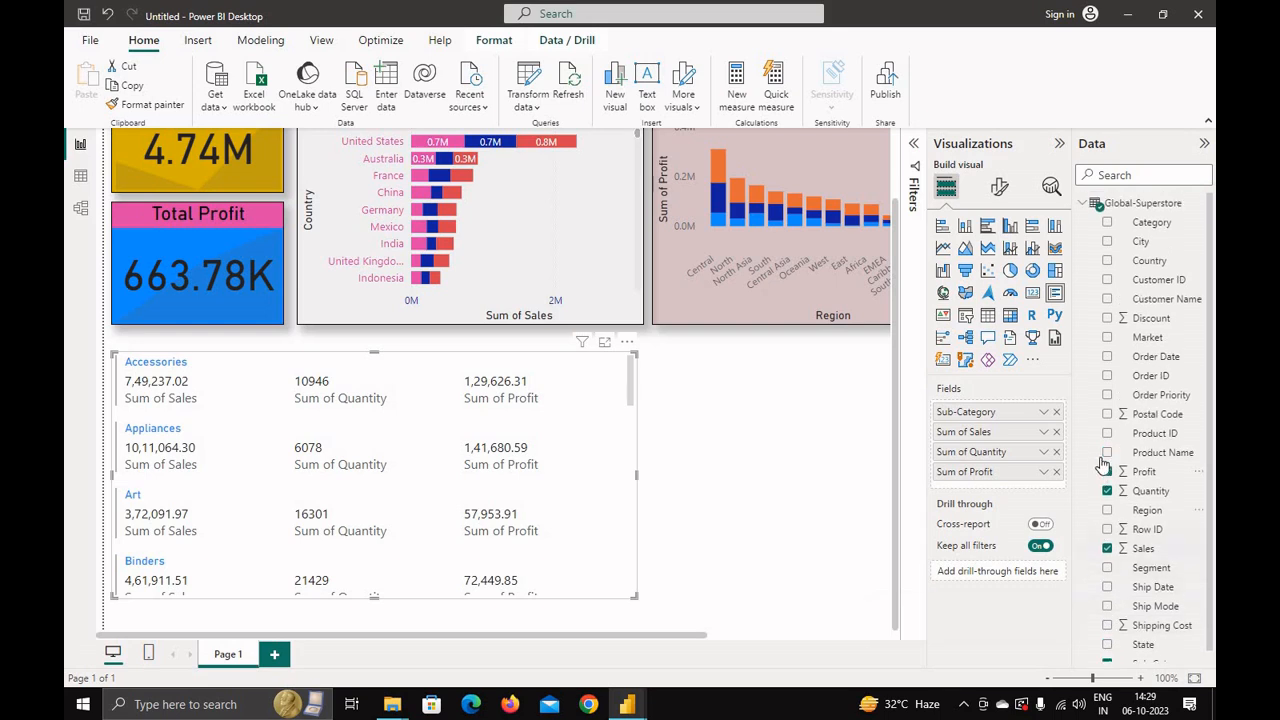
{"action": "left_click", "coordinate": [1107, 318]}
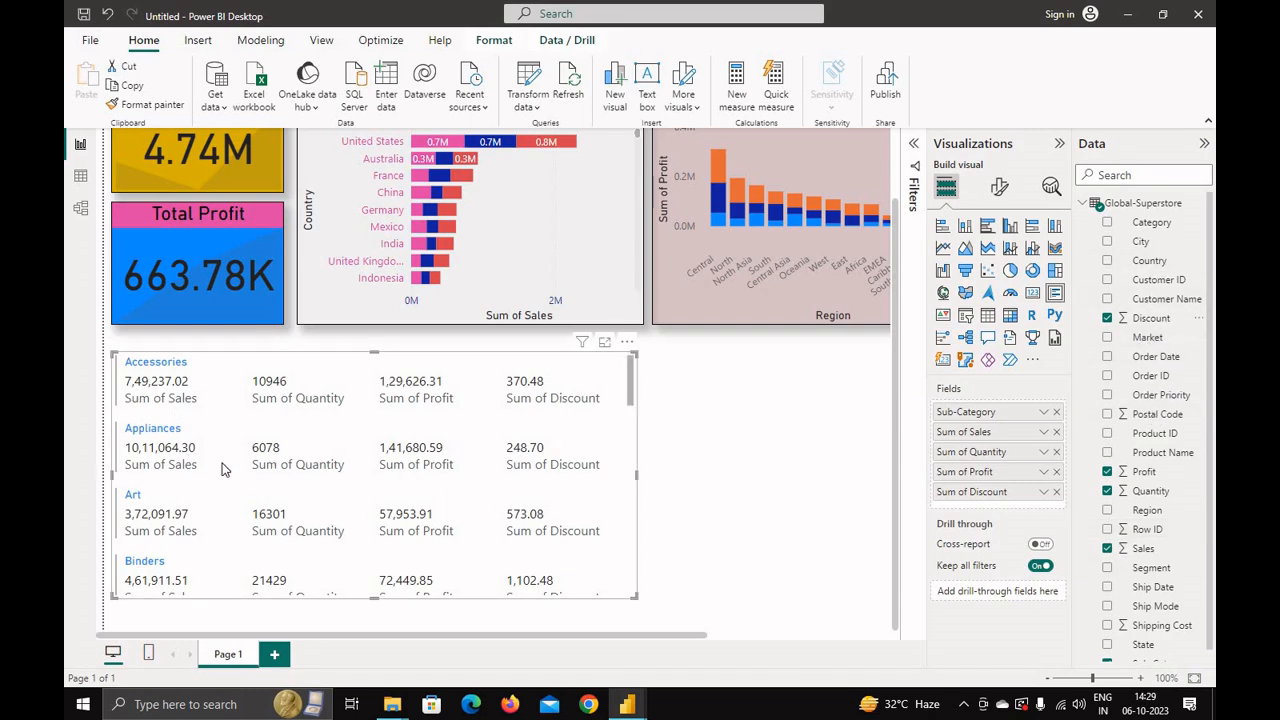
{"action": "scroll", "coordinate": [224, 471], "scroll_direction": "down", "scroll_amount": 10}
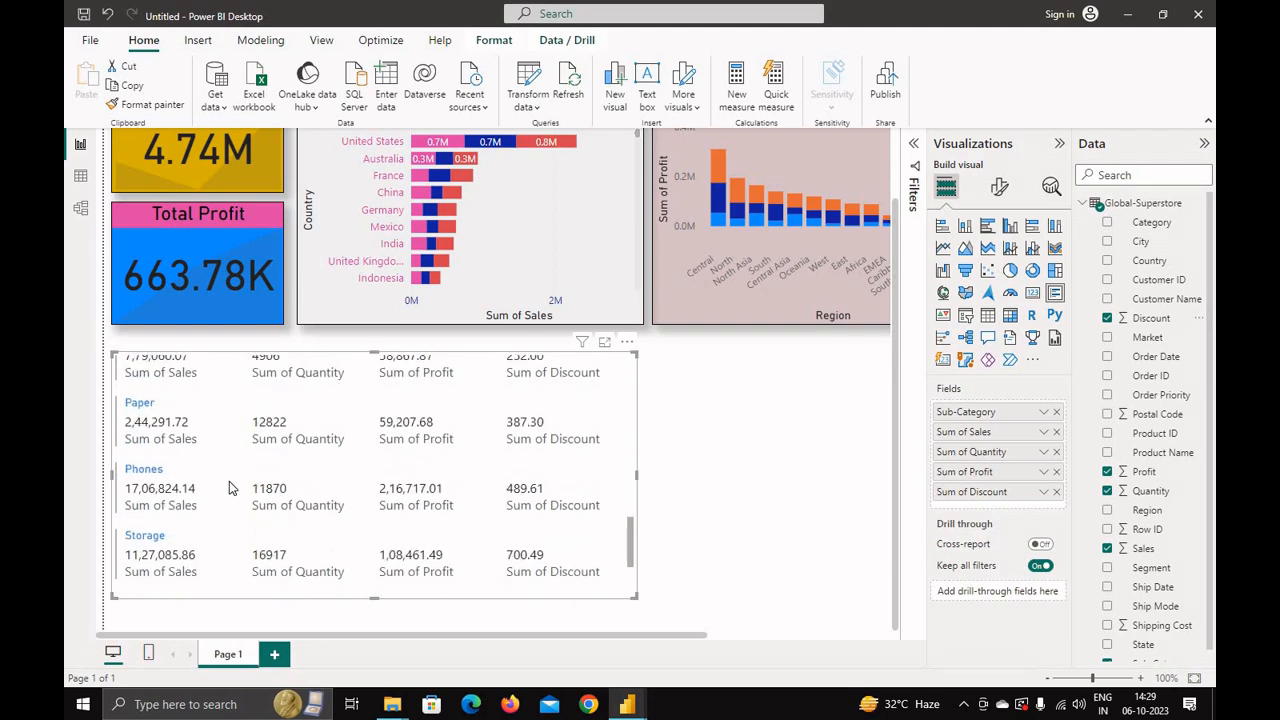
{"action": "scroll", "coordinate": [228, 487], "scroll_direction": "up", "scroll_amount": 10}
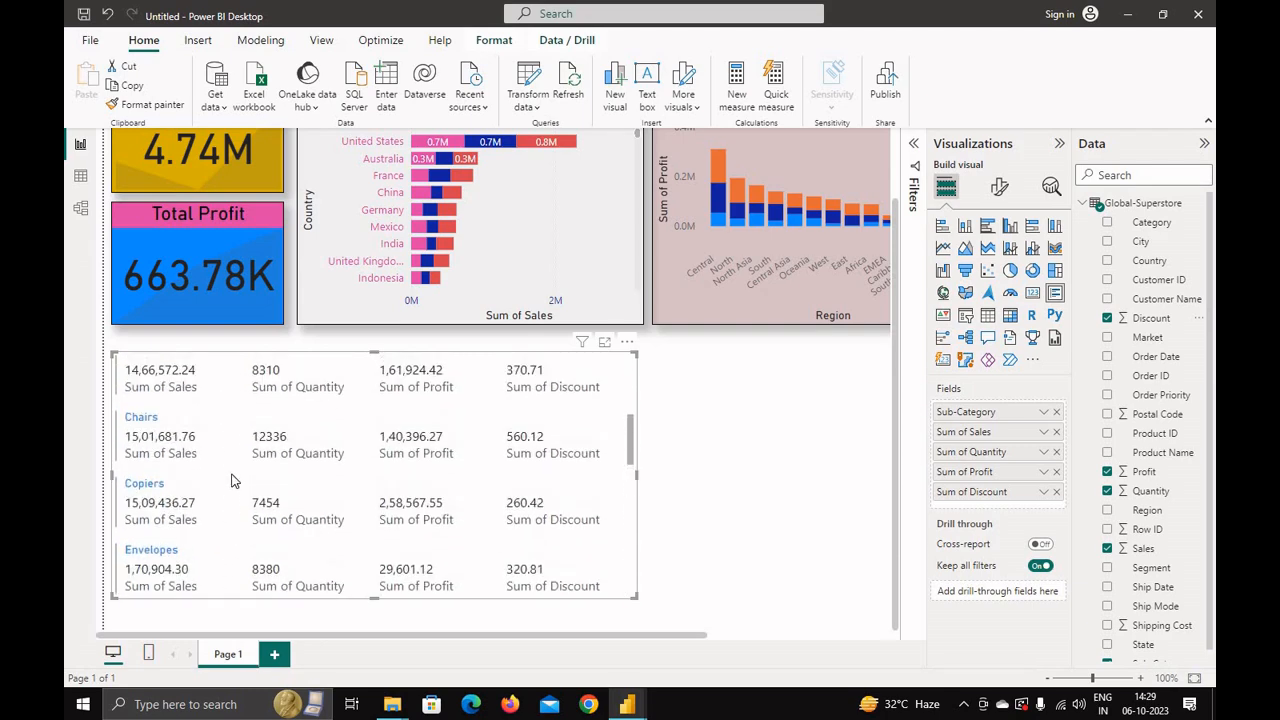
{"action": "scroll", "coordinate": [175, 430], "scroll_direction": "up", "scroll_amount": 2}
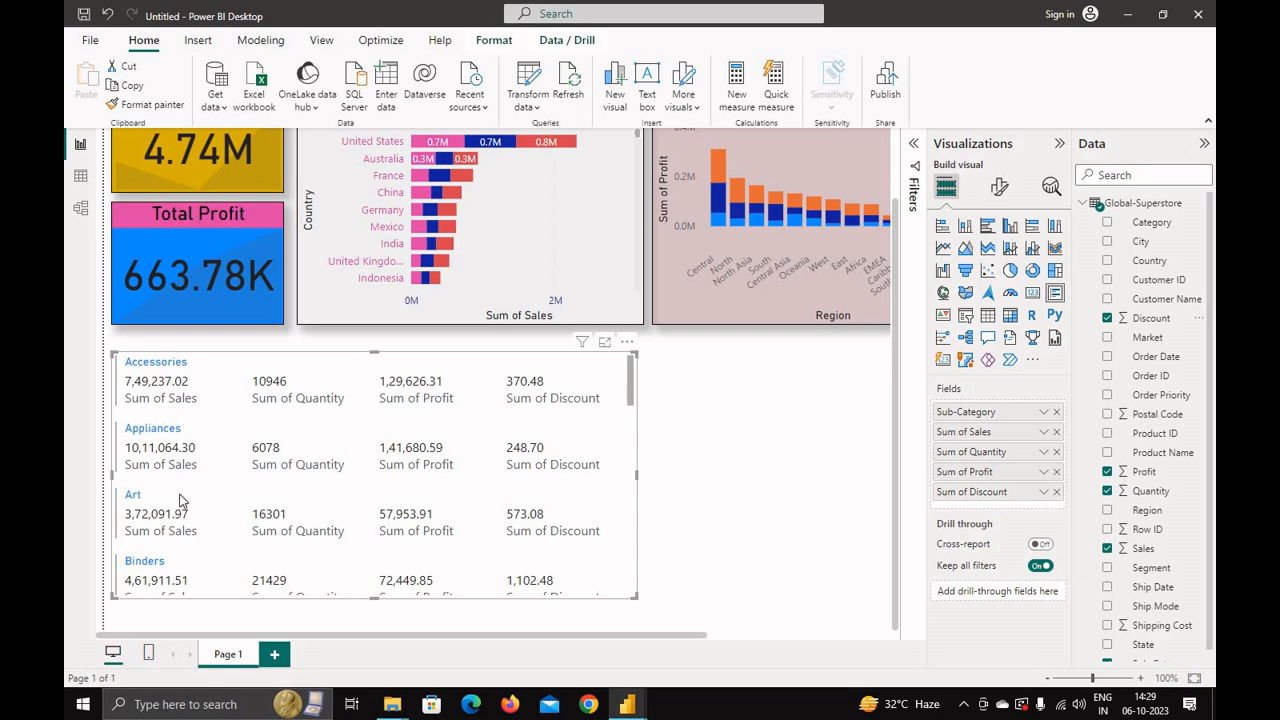
{"action": "scroll", "coordinate": [181, 500], "scroll_direction": "down", "scroll_amount": 10}
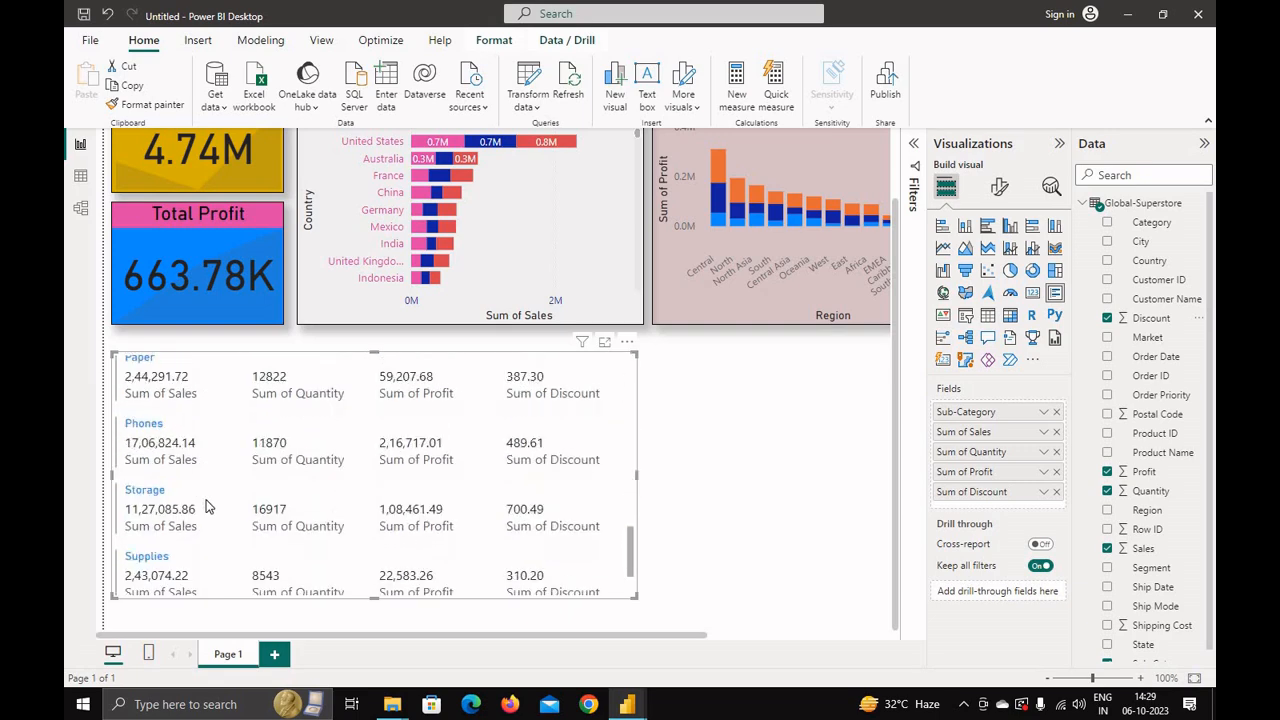
{"action": "scroll", "coordinate": [205, 508], "scroll_direction": "up", "scroll_amount": 10}
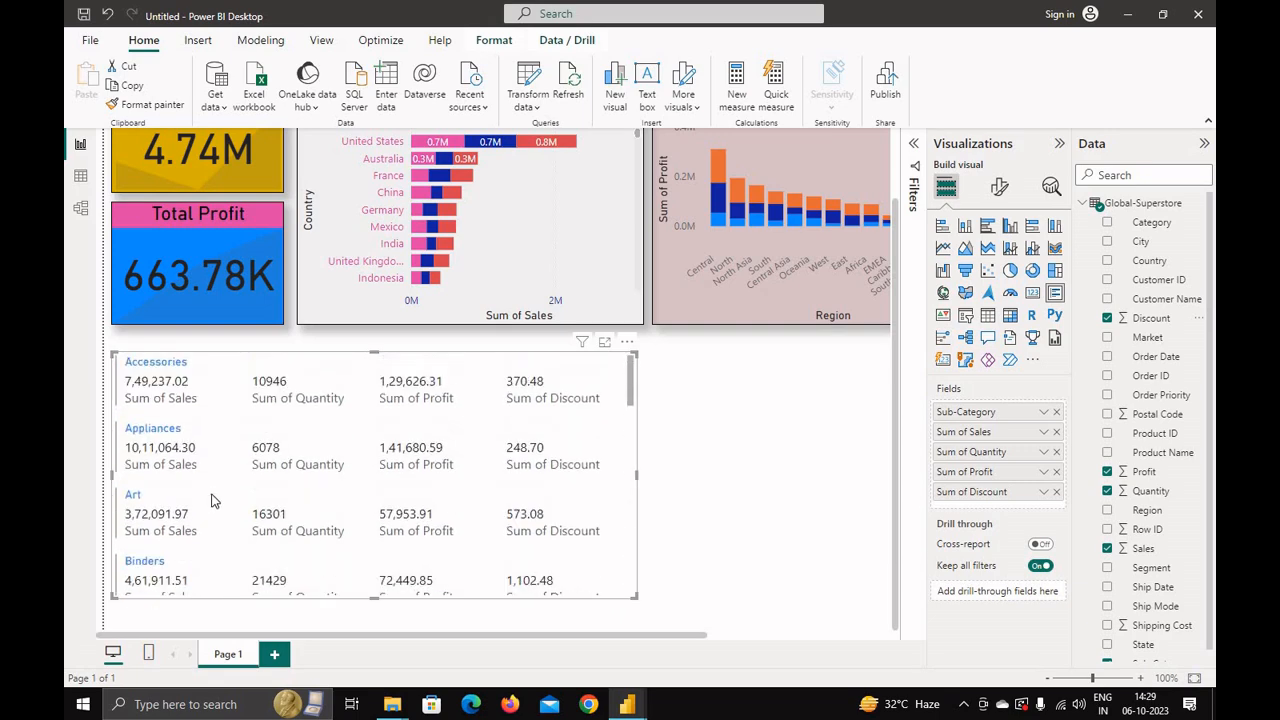
{"action": "scroll", "coordinate": [211, 500], "scroll_direction": "up", "scroll_amount": 2}
{"action": "scroll", "coordinate": [846, 451], "scroll_direction": "down", "scroll_amount": 2}
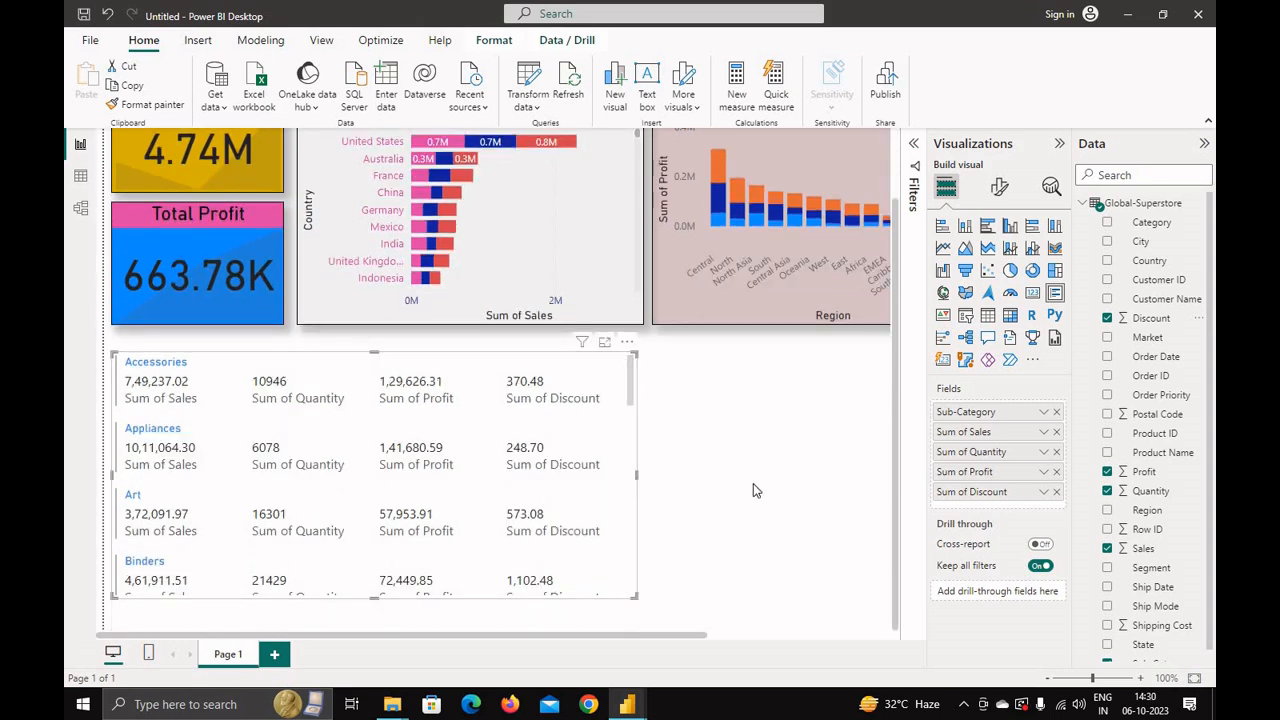
{"action": "left_click", "coordinate": [1107, 626]}
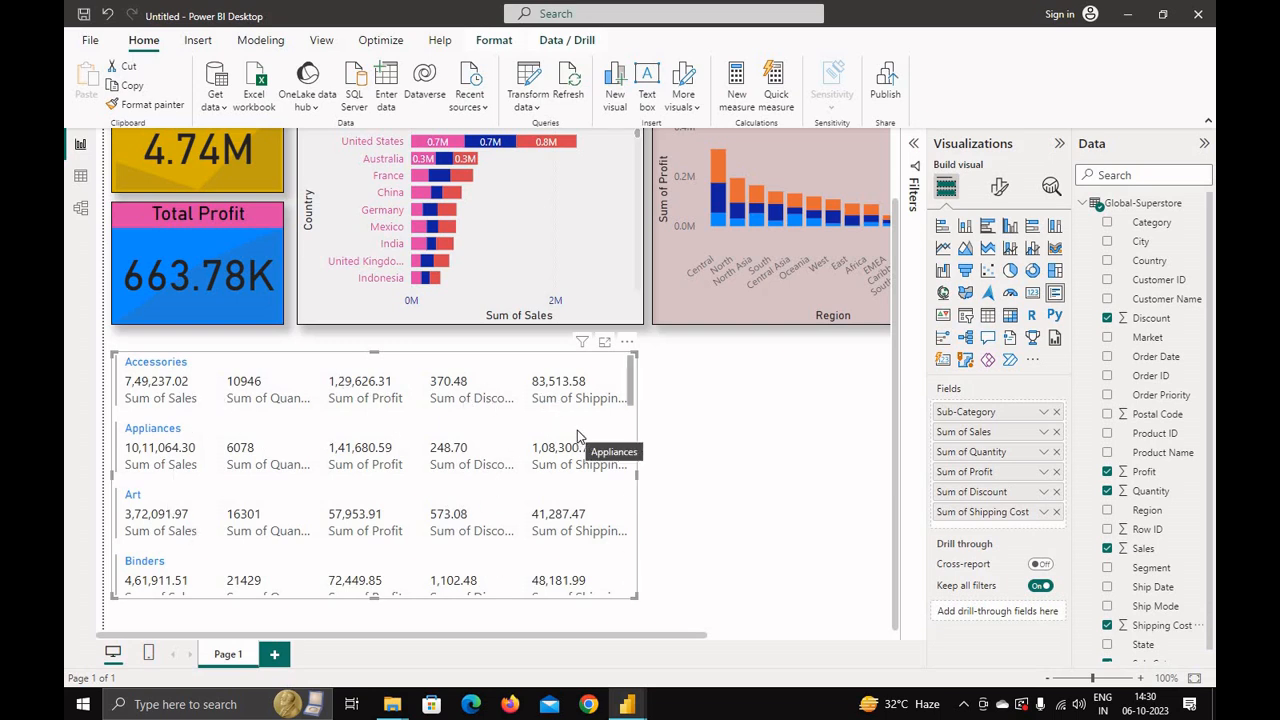
Step: Format the multi-row card's callout values with font size 10 and a red colour
{"action": "left_click", "coordinate": [378, 378]}
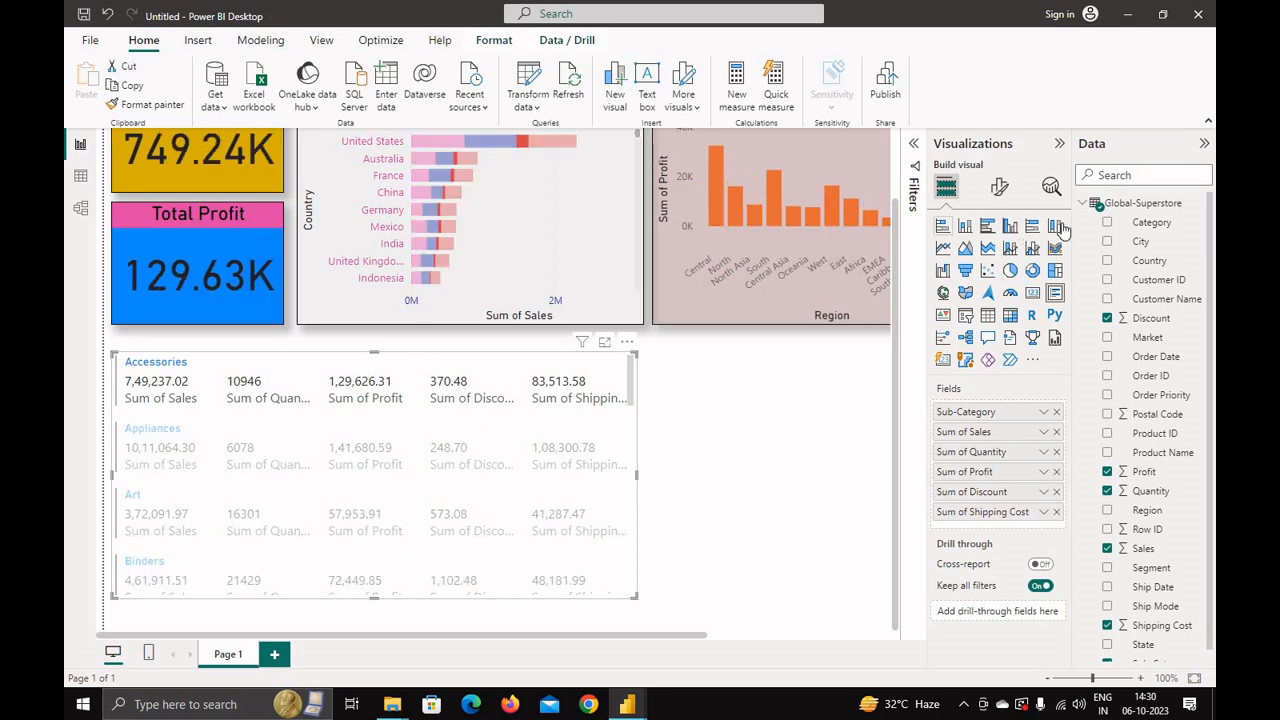
{"action": "left_click", "coordinate": [999, 187]}
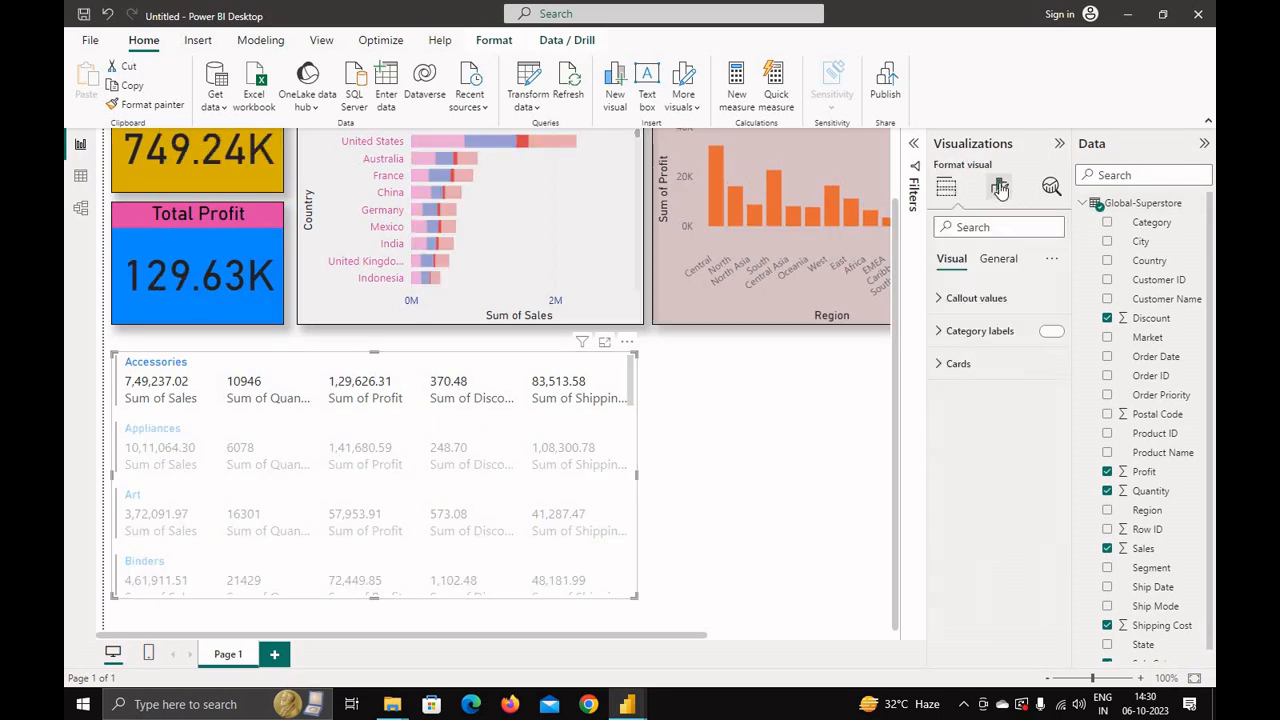
{"action": "left_click", "coordinate": [940, 300]}
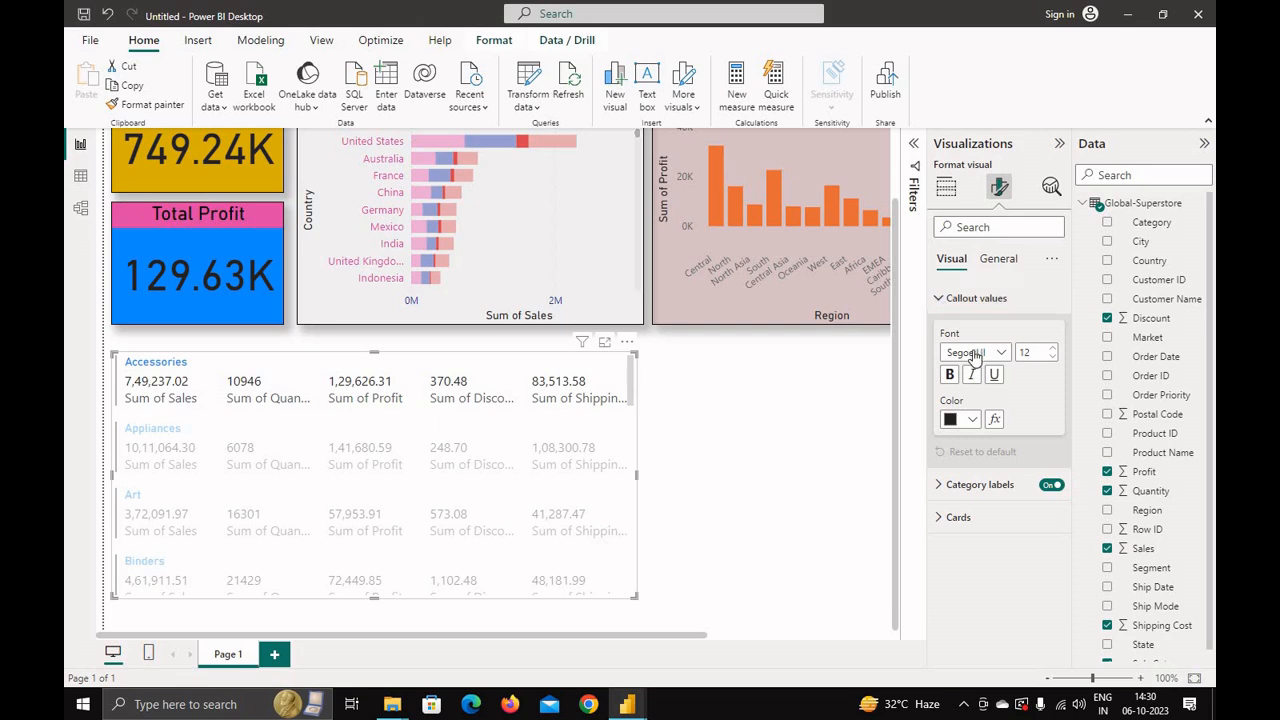
{"action": "left_click", "coordinate": [1051, 358]}
{"action": "left_click", "coordinate": [1051, 358]}
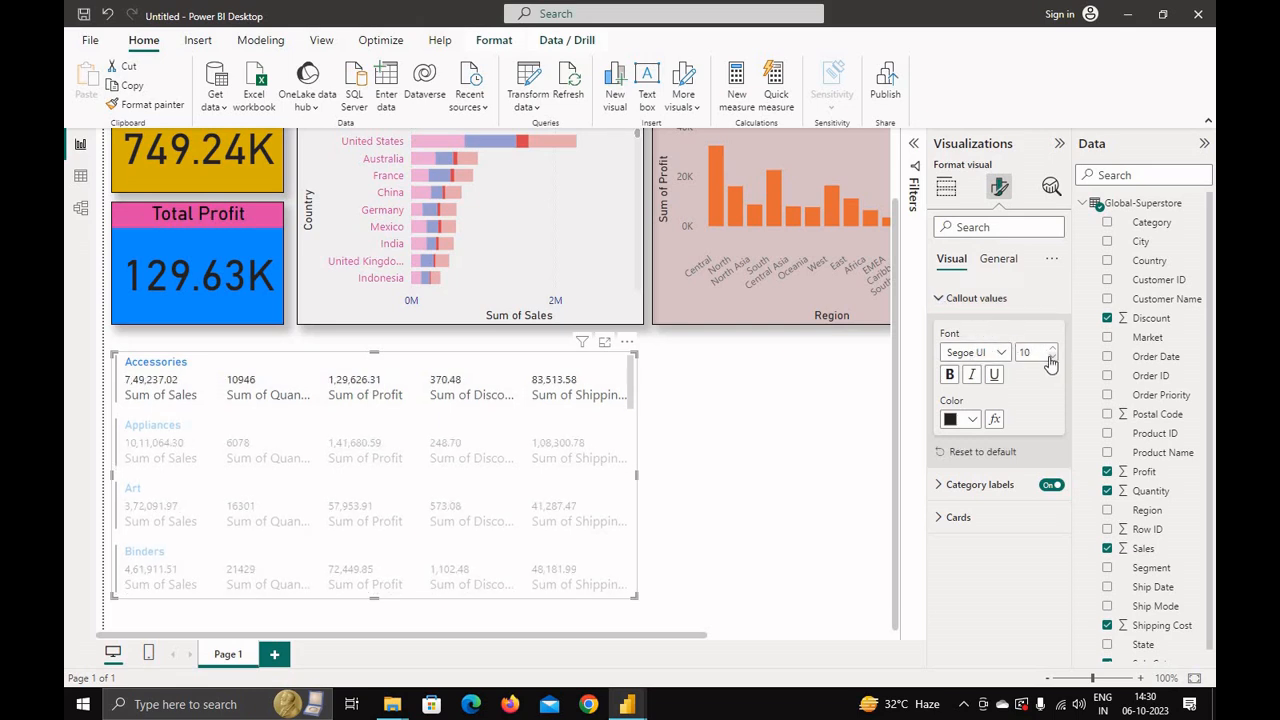
{"action": "left_click", "coordinate": [1051, 358]}
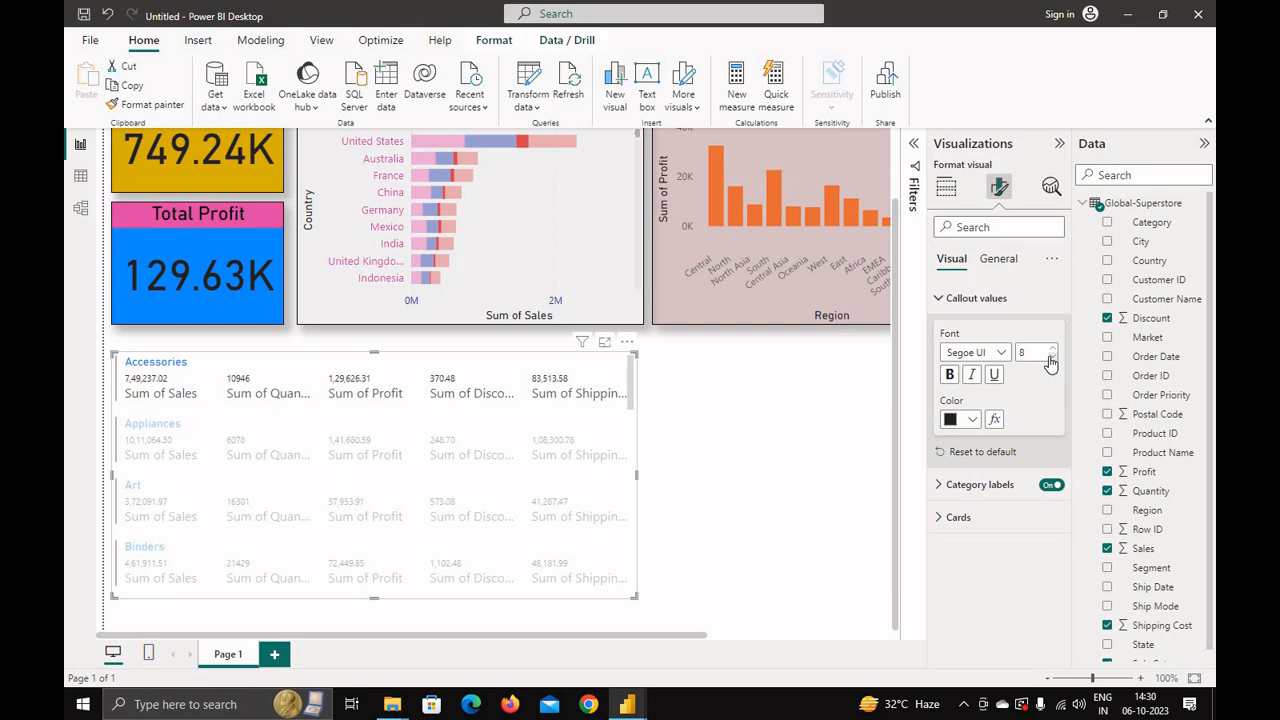
{"action": "left_click", "coordinate": [1051, 348]}
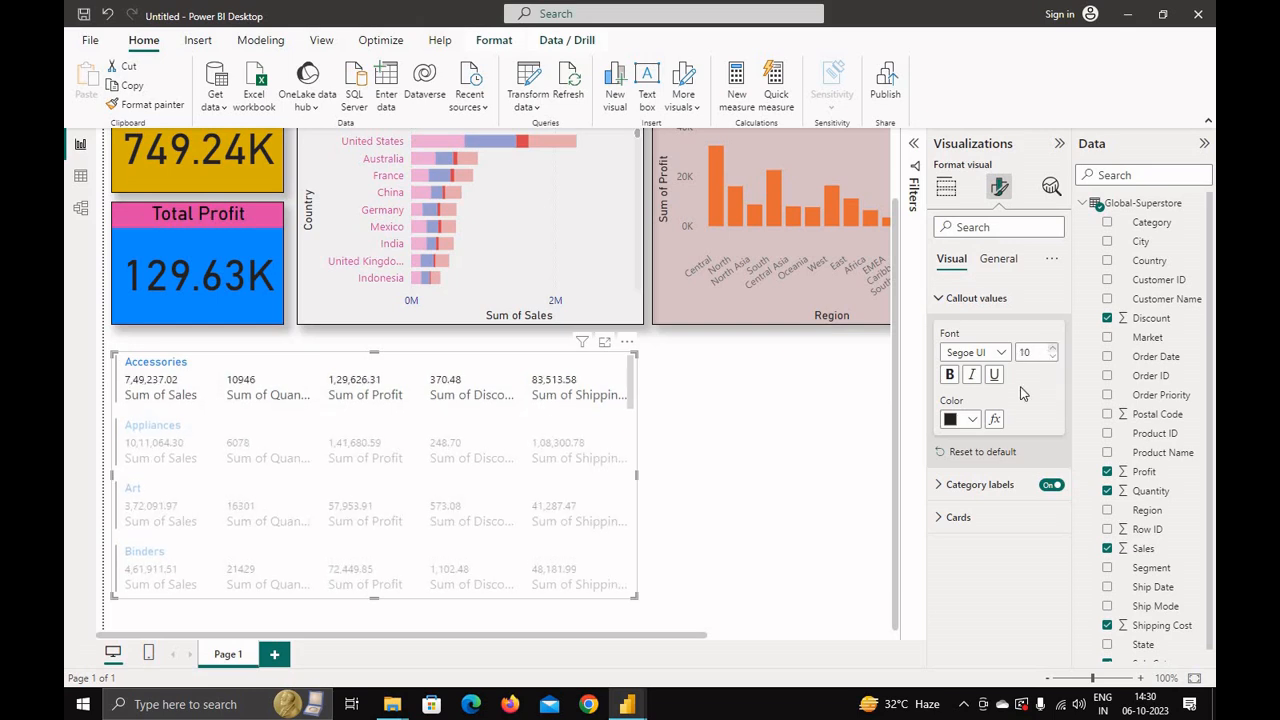
{"action": "left_click", "coordinate": [972, 420]}
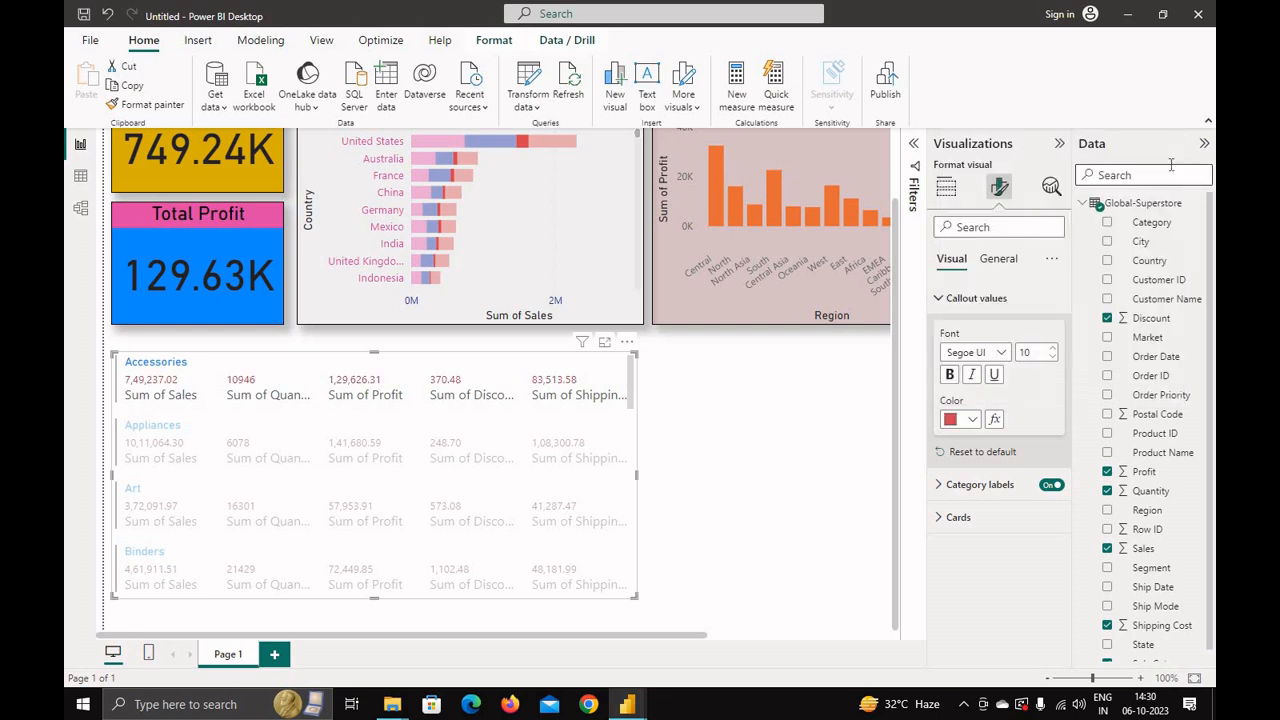
Step: Set the multi-row card's category labels to a dark red colour and font size 9
{"action": "left_click", "coordinate": [1162, 166]}
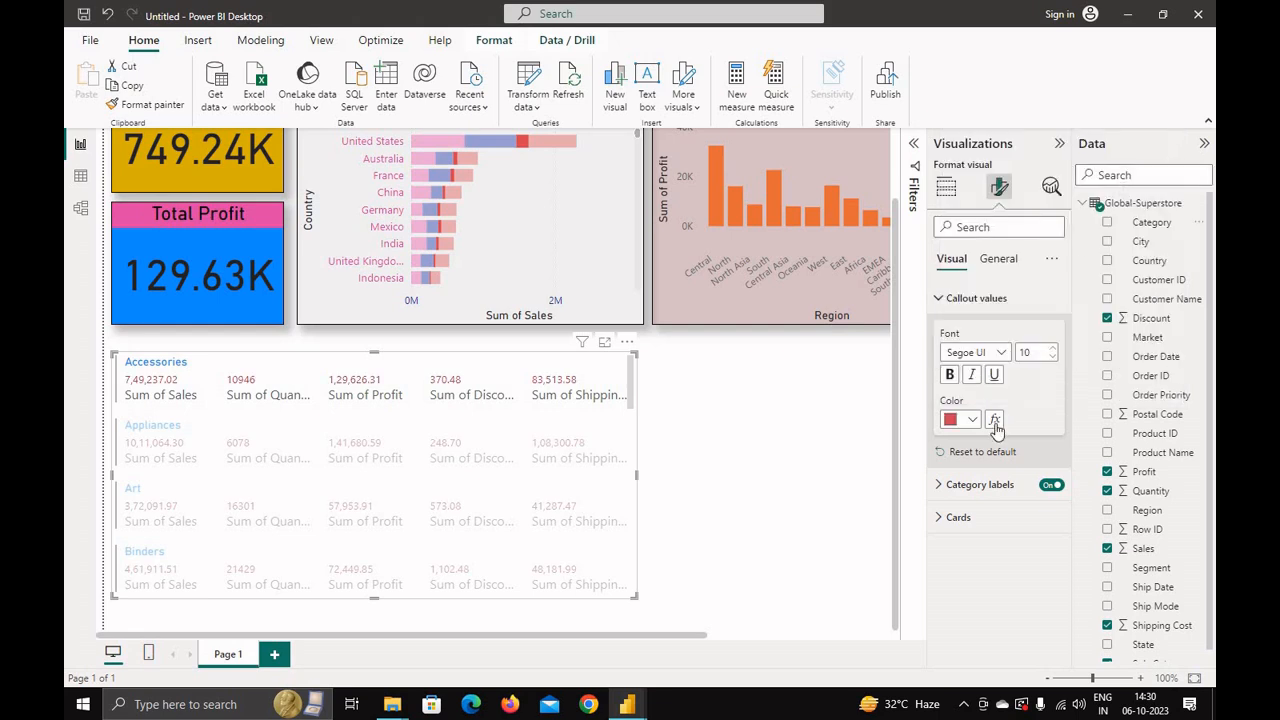
{"action": "left_click", "coordinate": [940, 485]}
{"action": "scroll", "coordinate": [970, 560], "scroll_direction": "down", "scroll_amount": 1}
{"action": "left_click", "coordinate": [972, 584]}
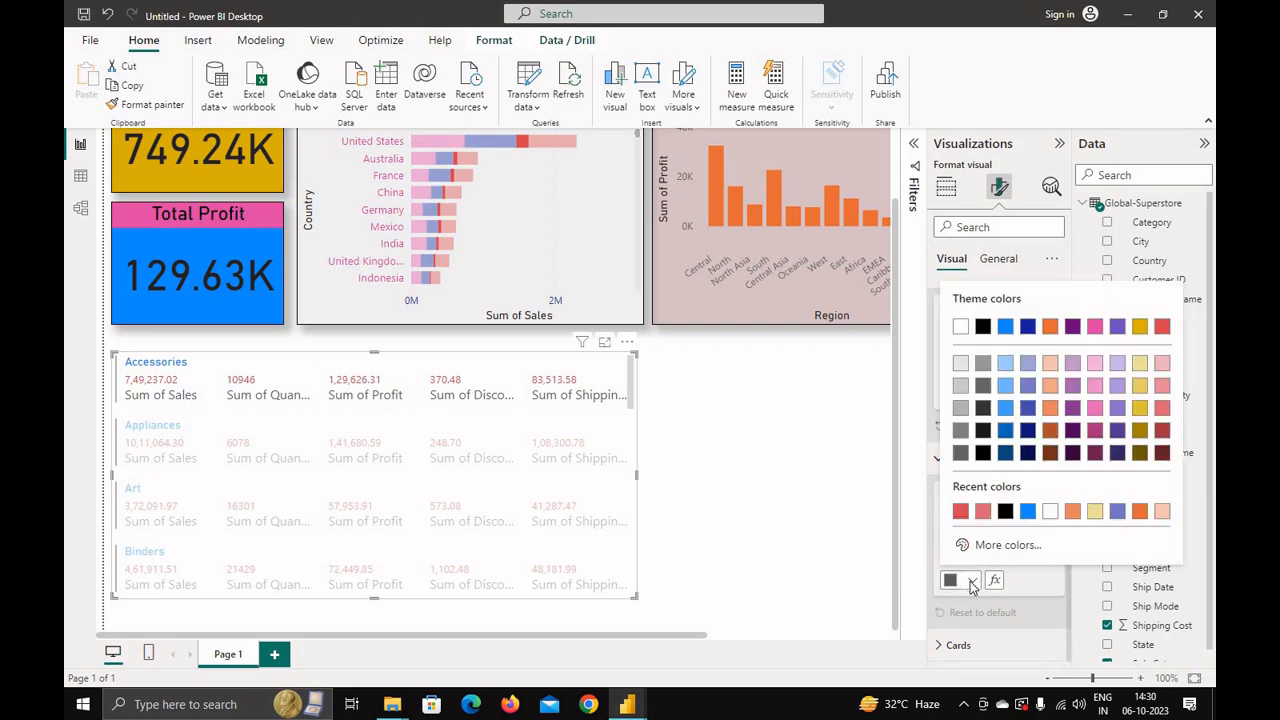
{"action": "left_click", "coordinate": [1027, 511]}
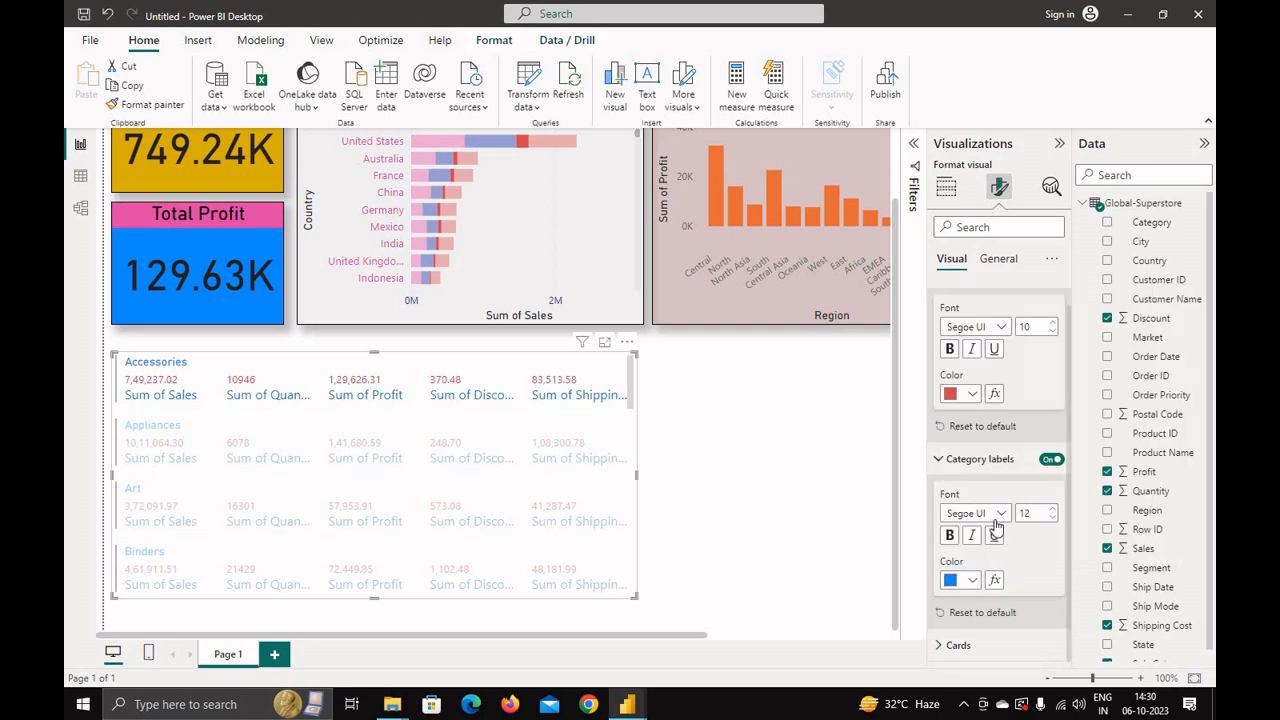
{"action": "left_click", "coordinate": [962, 581]}
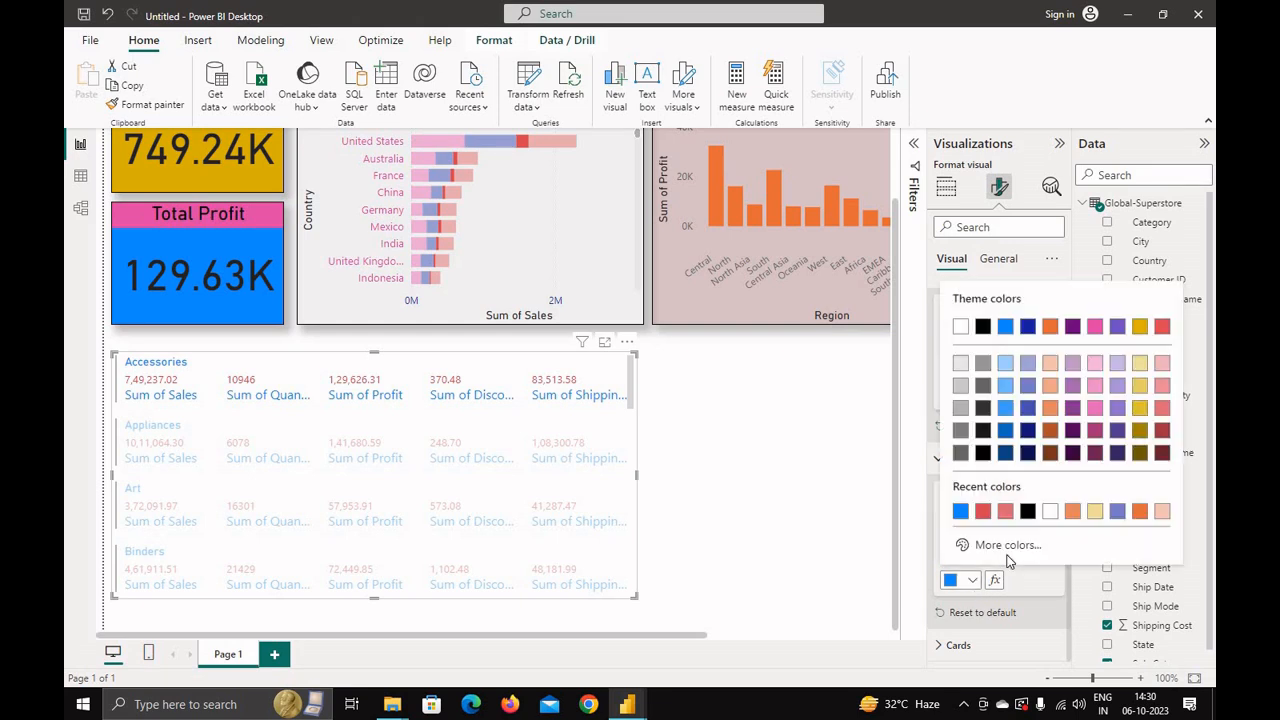
{"action": "left_click", "coordinate": [1162, 453]}
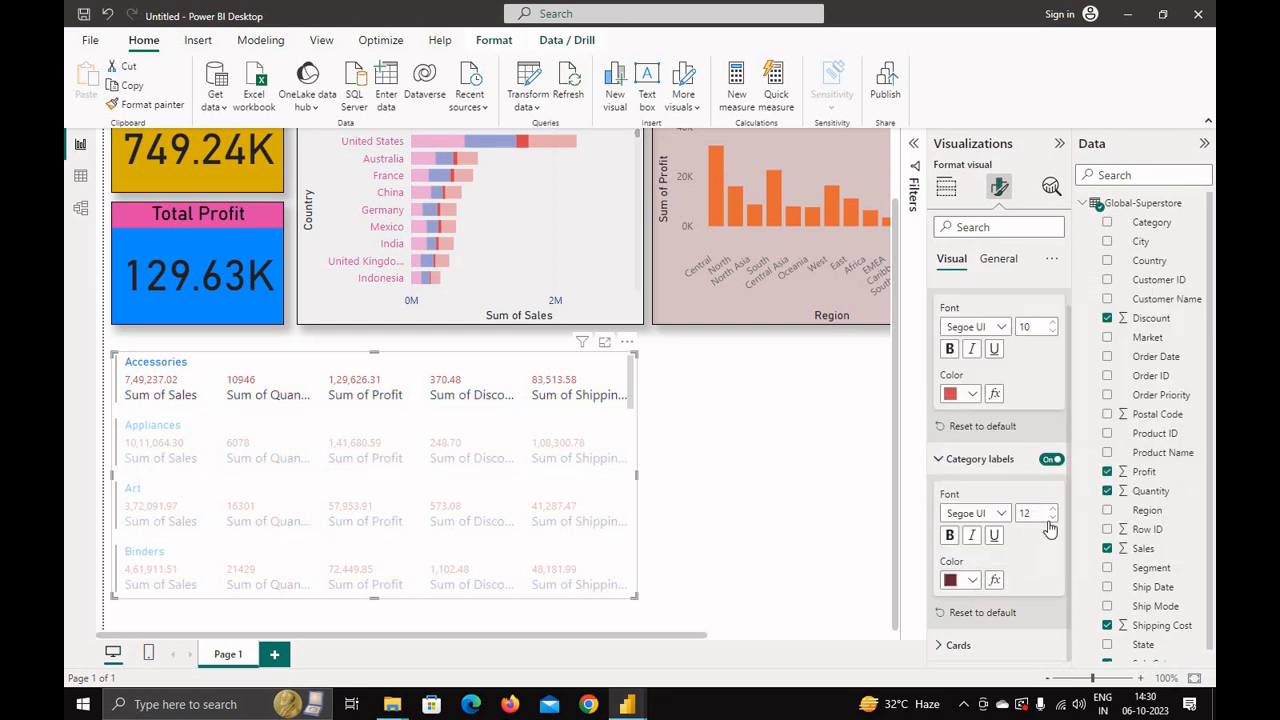
{"action": "left_click", "coordinate": [1052, 518]}
{"action": "left_click", "coordinate": [1052, 518]}
{"action": "left_click", "coordinate": [1052, 518]}
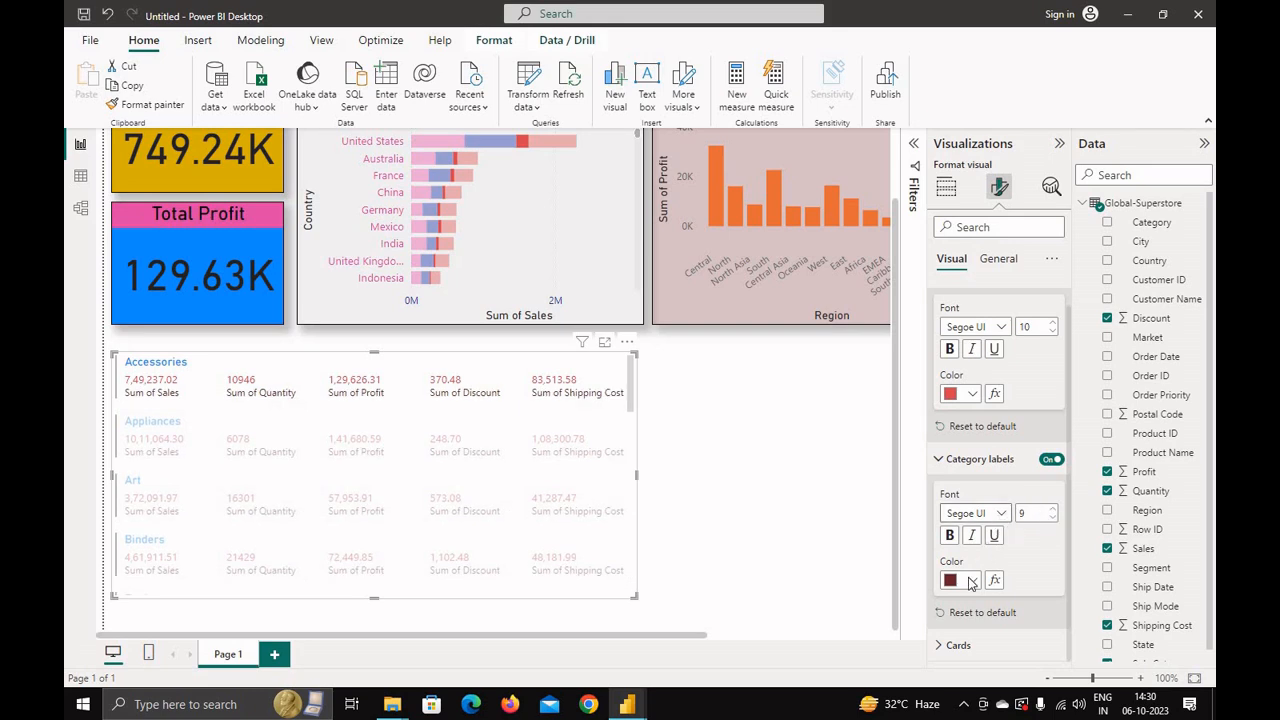
Step: Set the card title colour in the multi-row card to black
{"action": "left_click", "coordinate": [943, 646]}
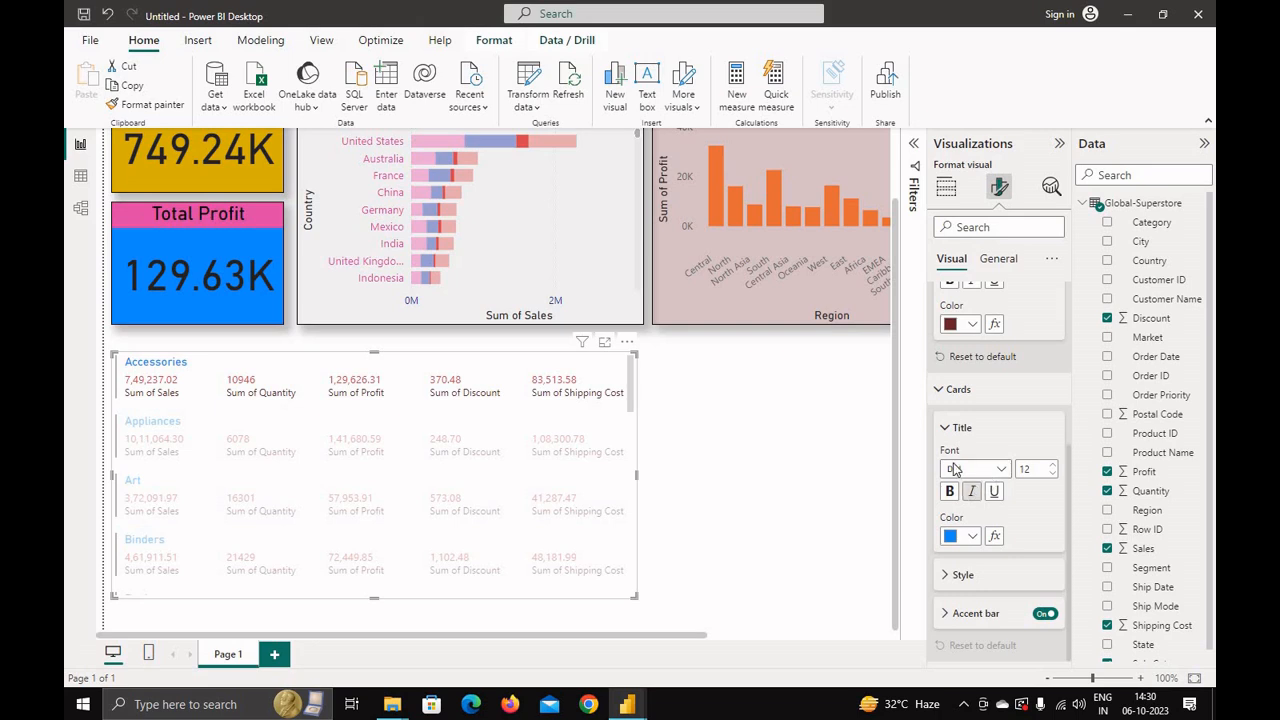
{"action": "left_click", "coordinate": [974, 536]}
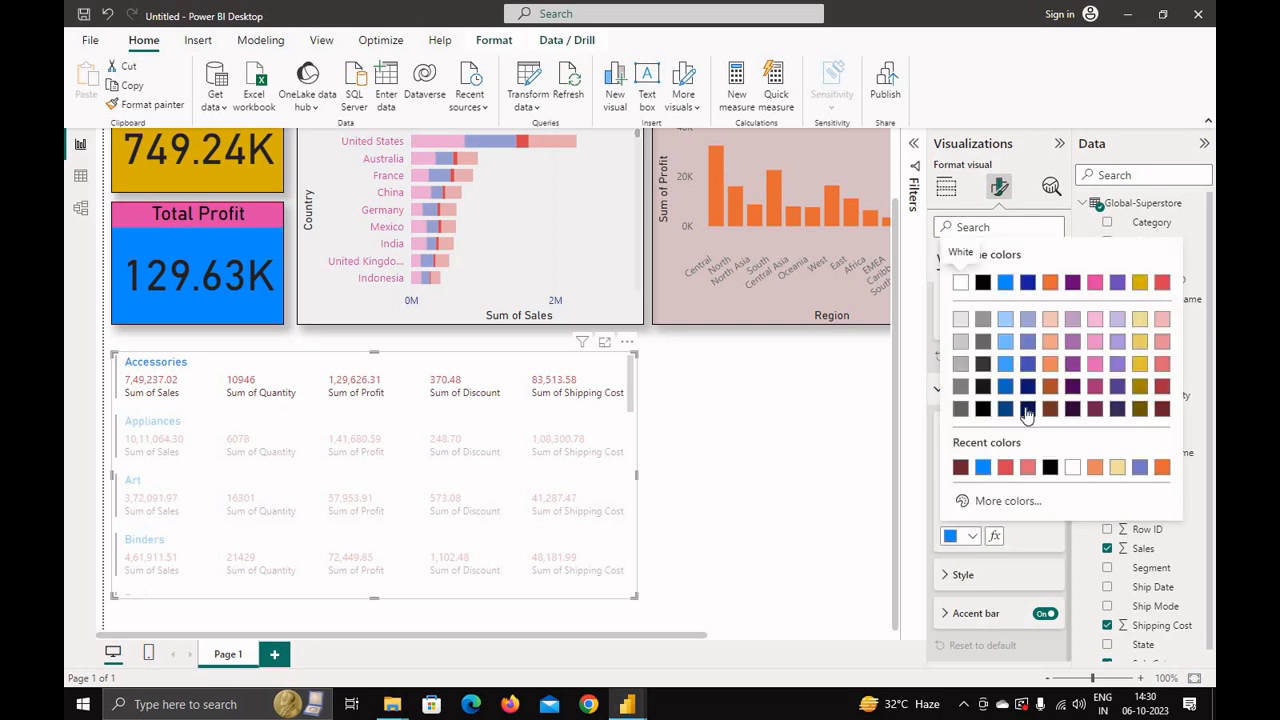
{"action": "left_click", "coordinate": [1050, 283]}
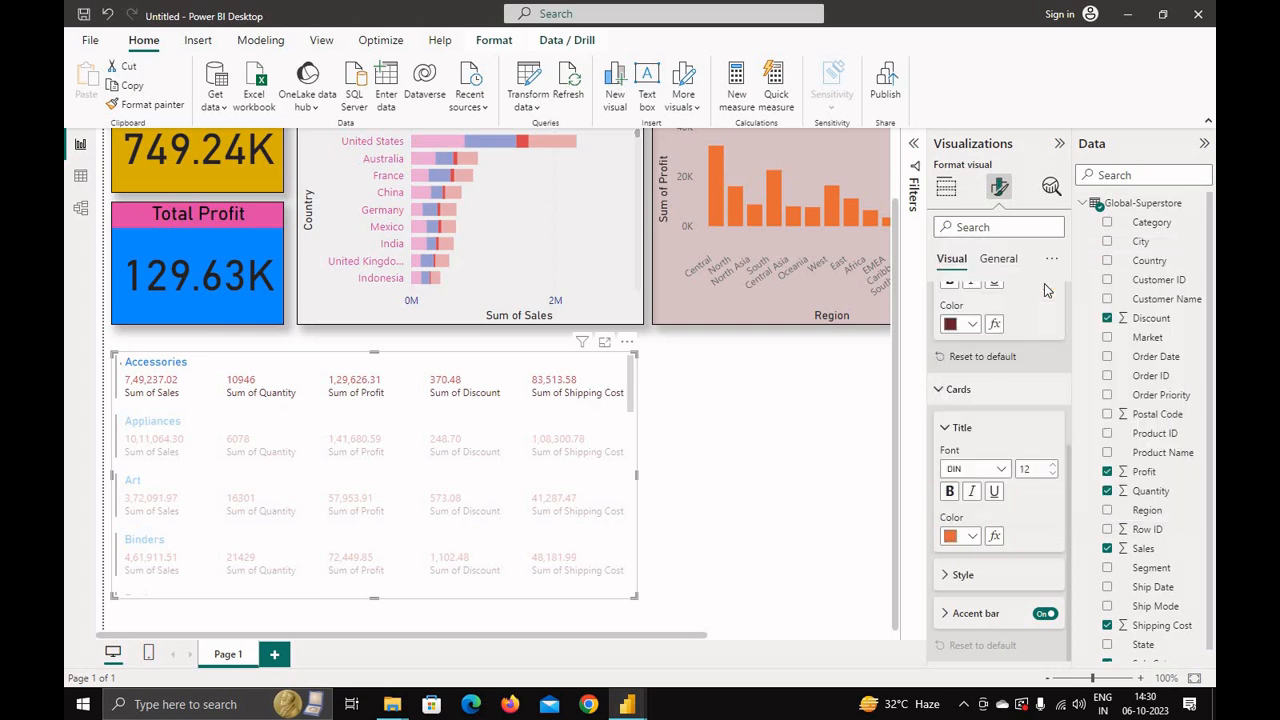
{"action": "left_click", "coordinate": [972, 536]}
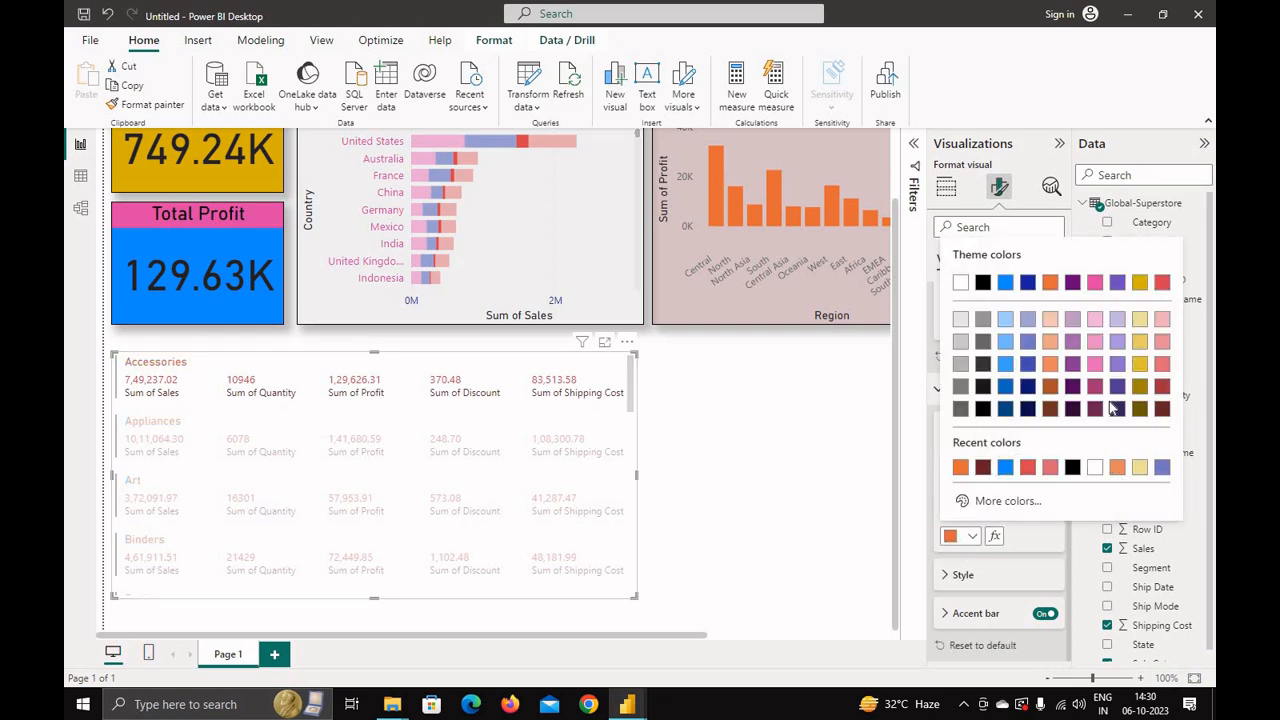
{"action": "left_click", "coordinate": [983, 408]}
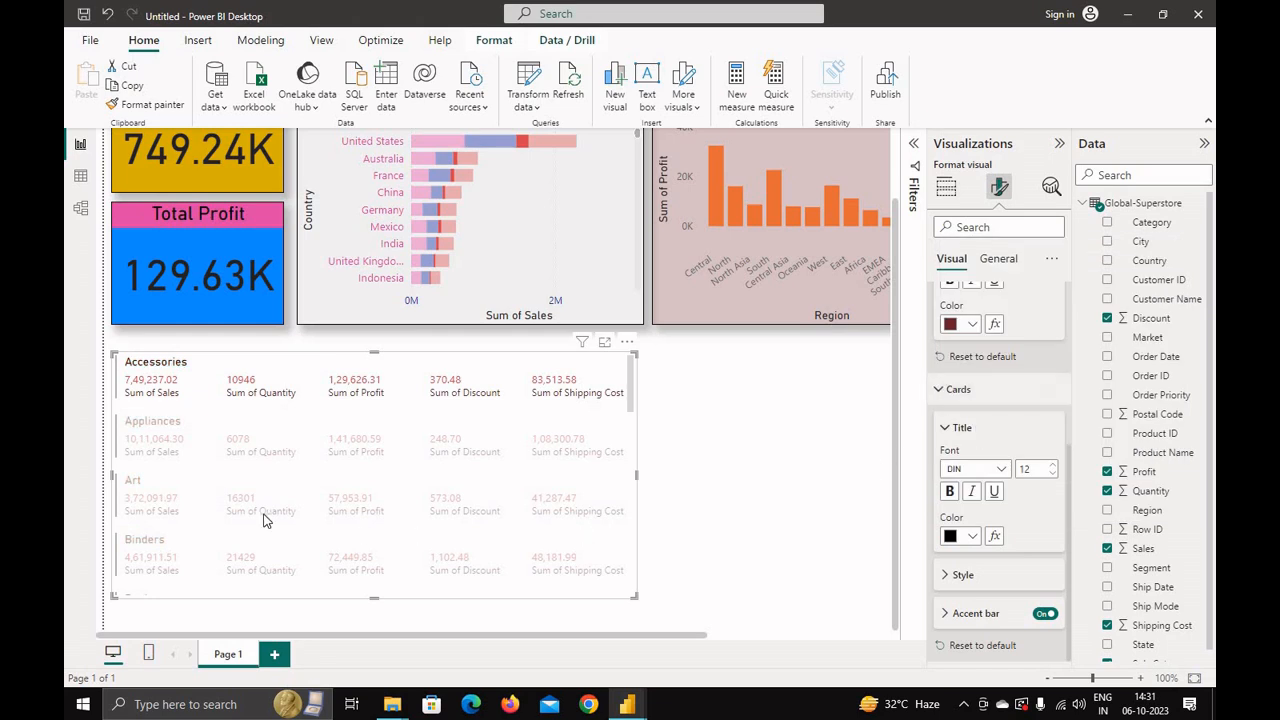
Step: Enable top, bottom, left and right borders on the multi-row card's cards and set their outline colour to orange
{"action": "left_click", "coordinate": [955, 574]}
{"action": "scroll", "coordinate": [950, 480], "scroll_direction": "down", "scroll_amount": 2}
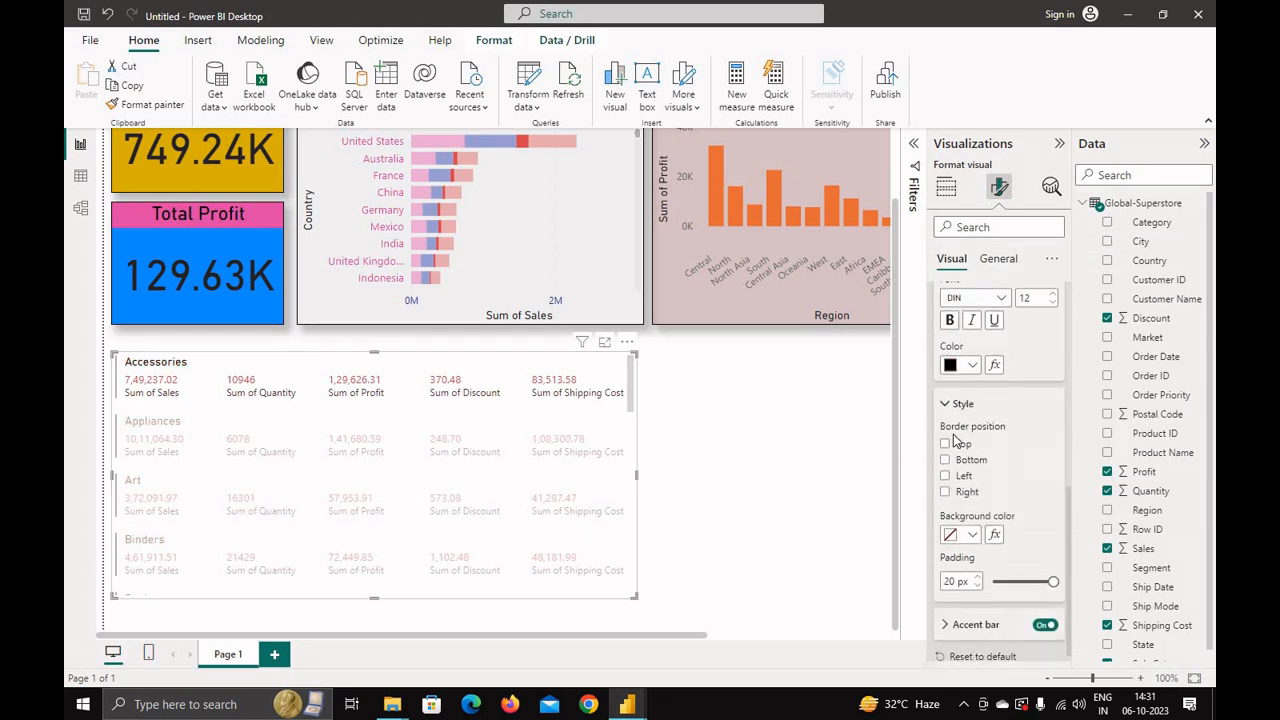
{"action": "left_click", "coordinate": [945, 445]}
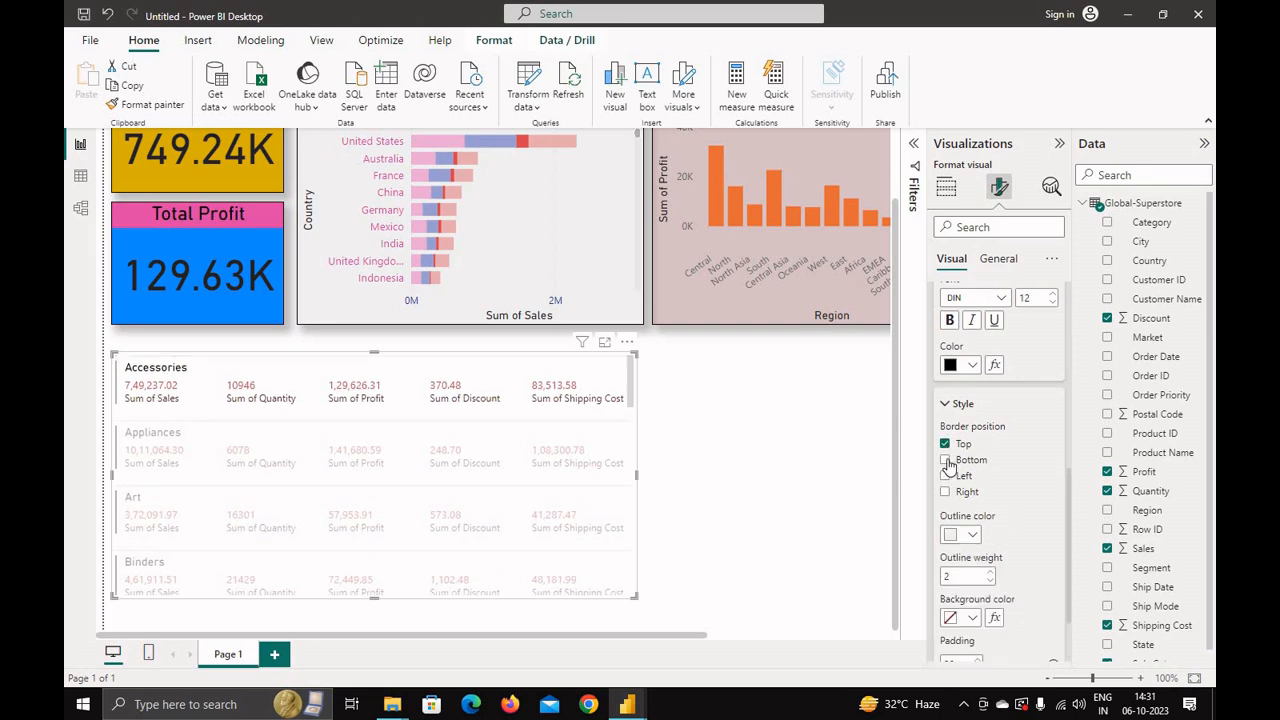
{"action": "left_click", "coordinate": [946, 461]}
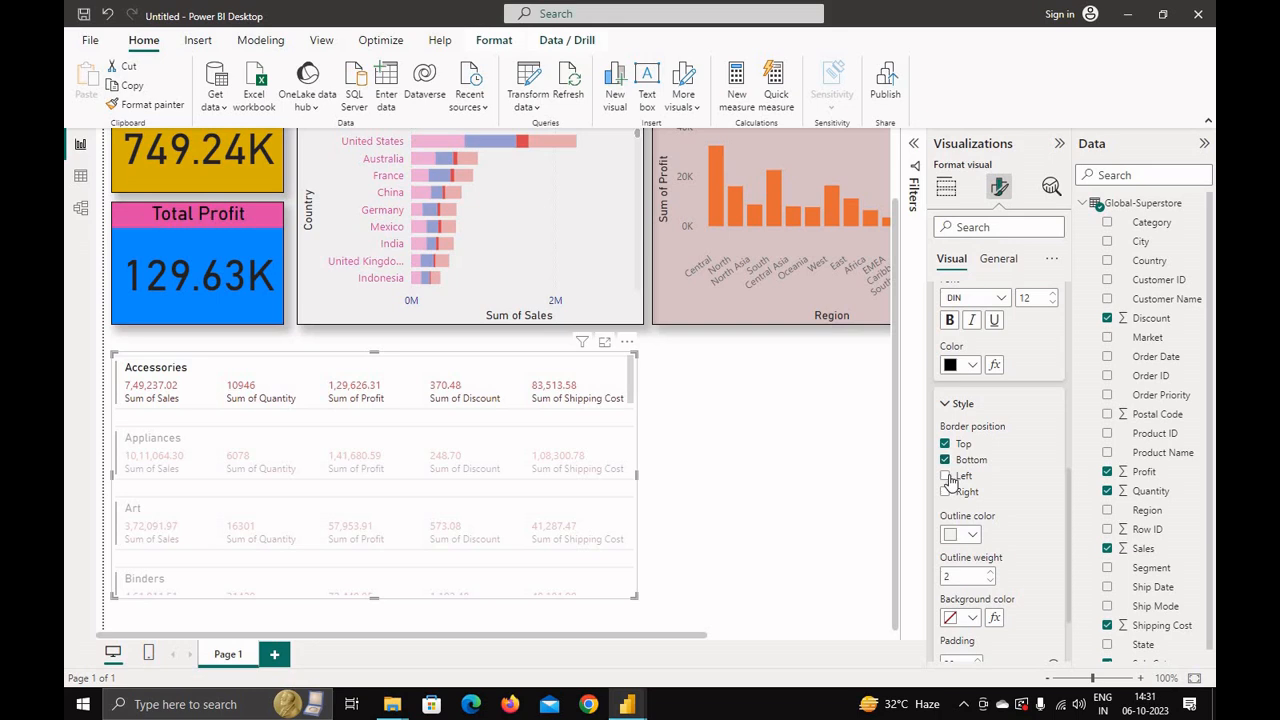
{"action": "left_click", "coordinate": [946, 477]}
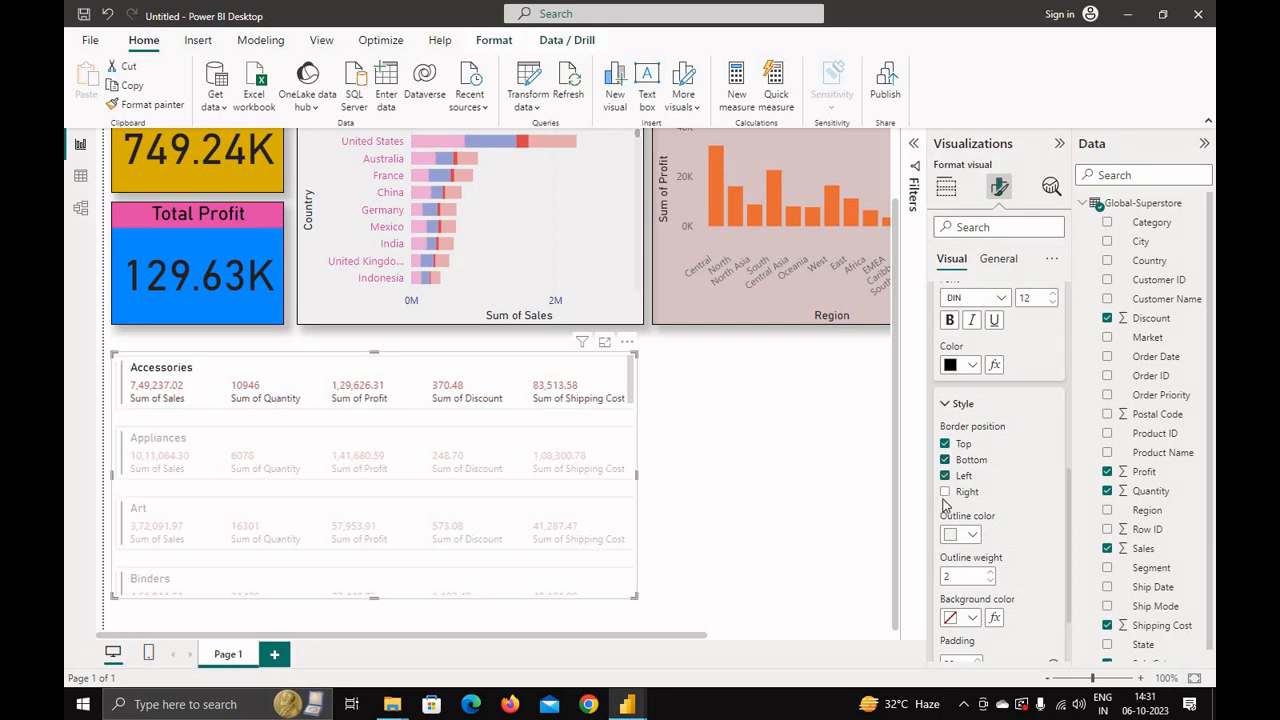
{"action": "left_click", "coordinate": [945, 492]}
{"action": "left_click", "coordinate": [972, 535]}
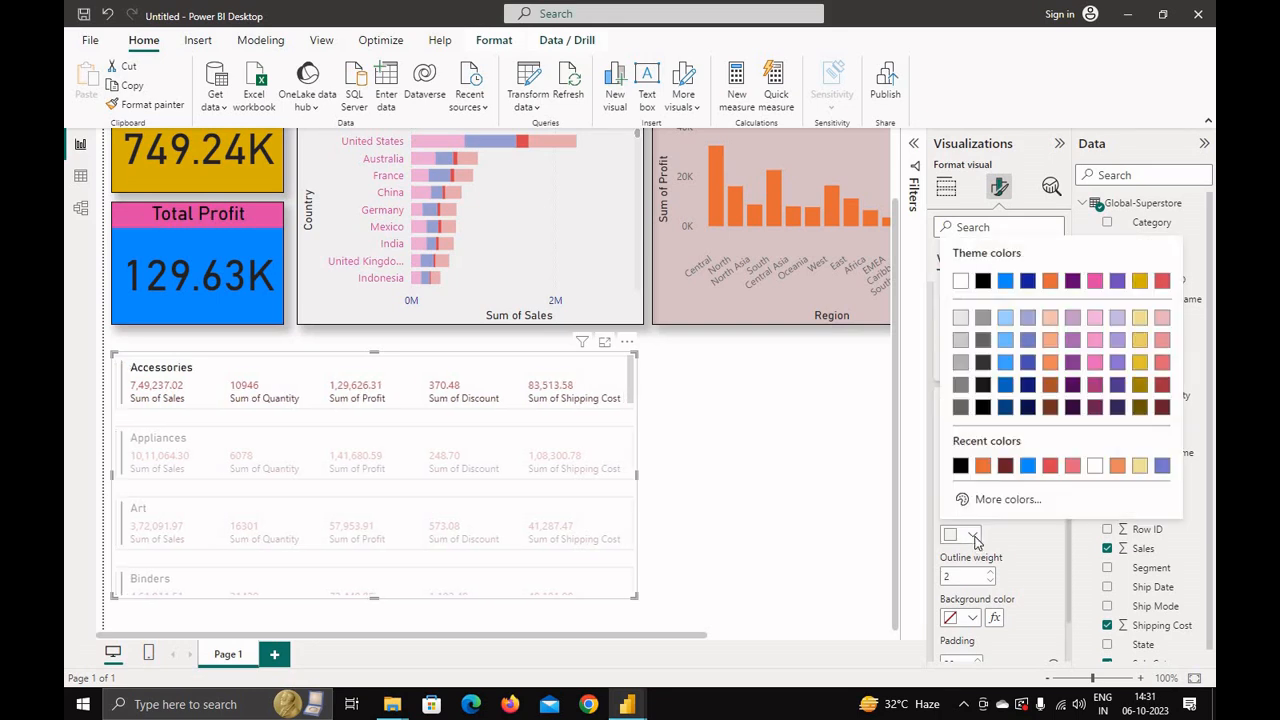
{"action": "left_click", "coordinate": [983, 467]}
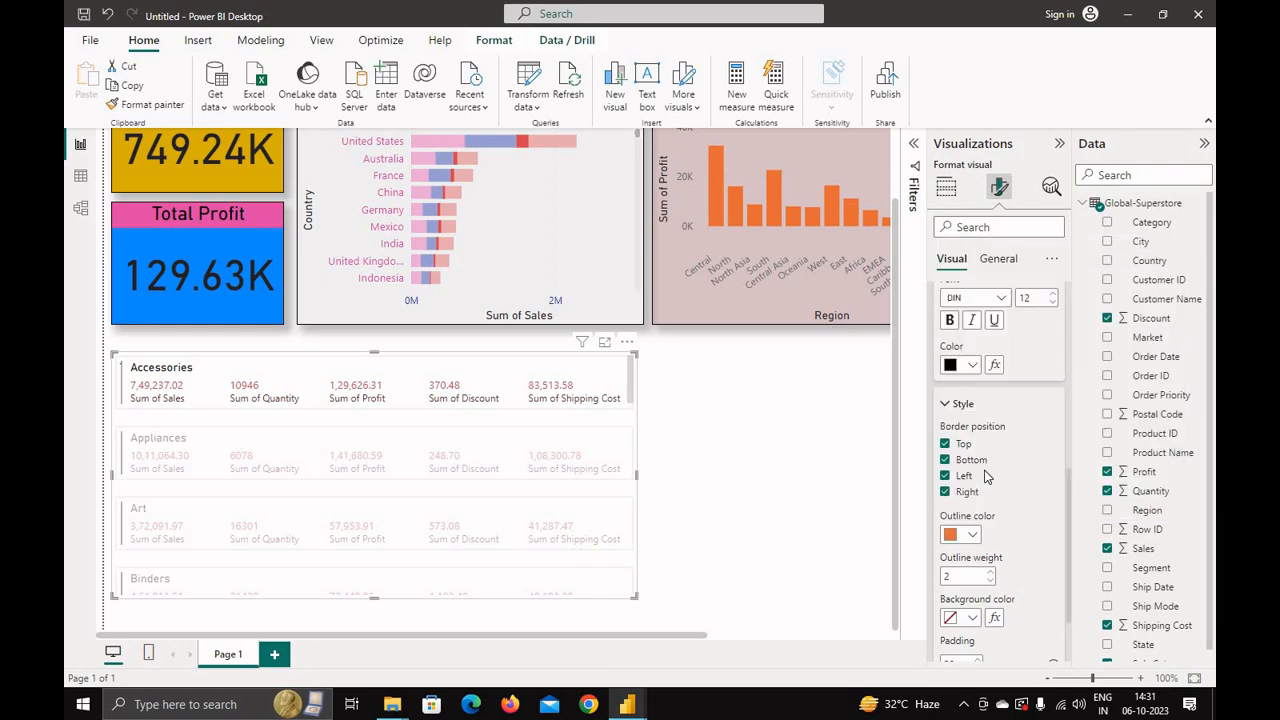
Step: Set the card outline weight to 1
{"action": "scroll", "coordinate": [454, 520], "scroll_direction": "down", "scroll_amount": 3}
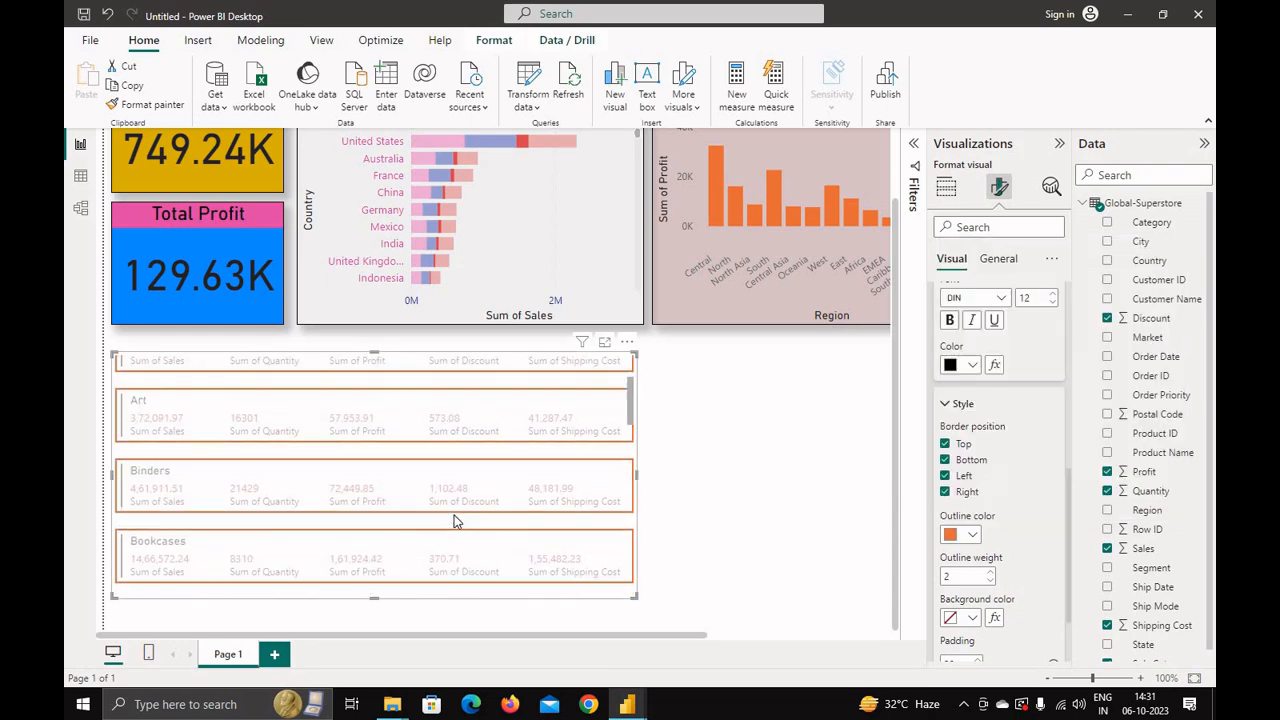
{"action": "scroll", "coordinate": [454, 520], "scroll_direction": "up", "scroll_amount": 3}
{"action": "scroll", "coordinate": [718, 505], "scroll_direction": "up", "scroll_amount": 2}
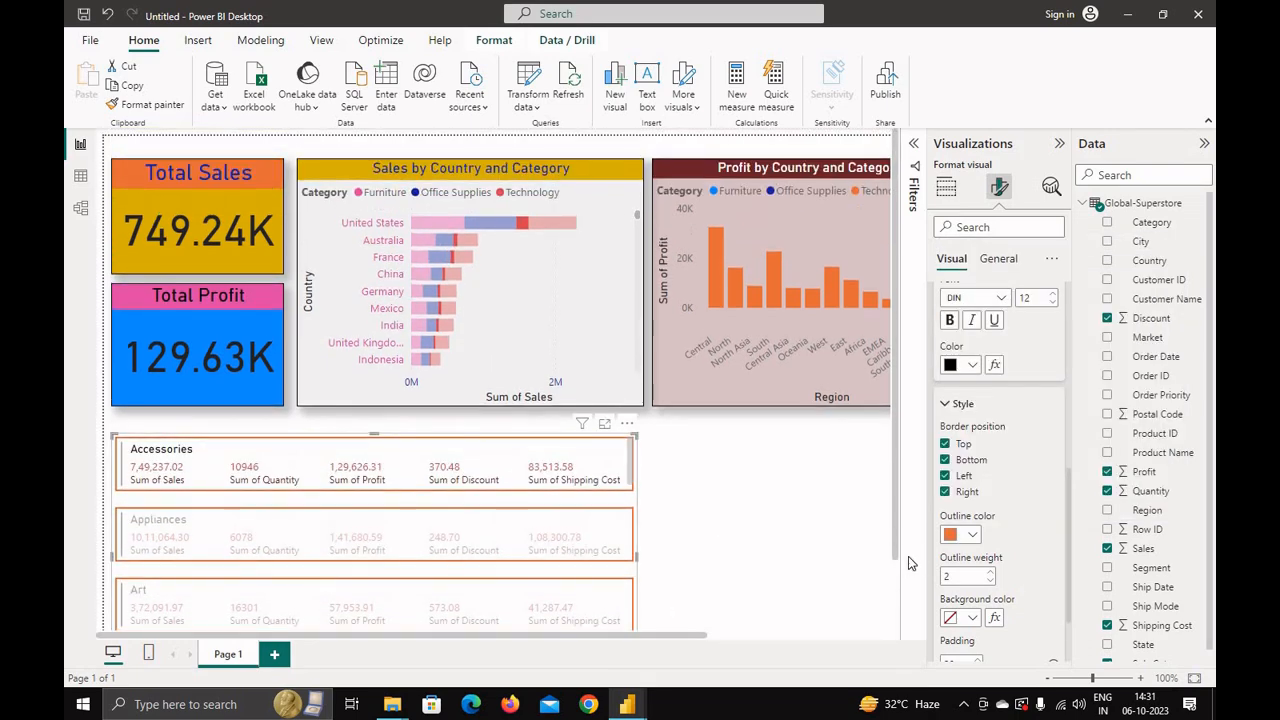
{"action": "left_click", "coordinate": [990, 580]}
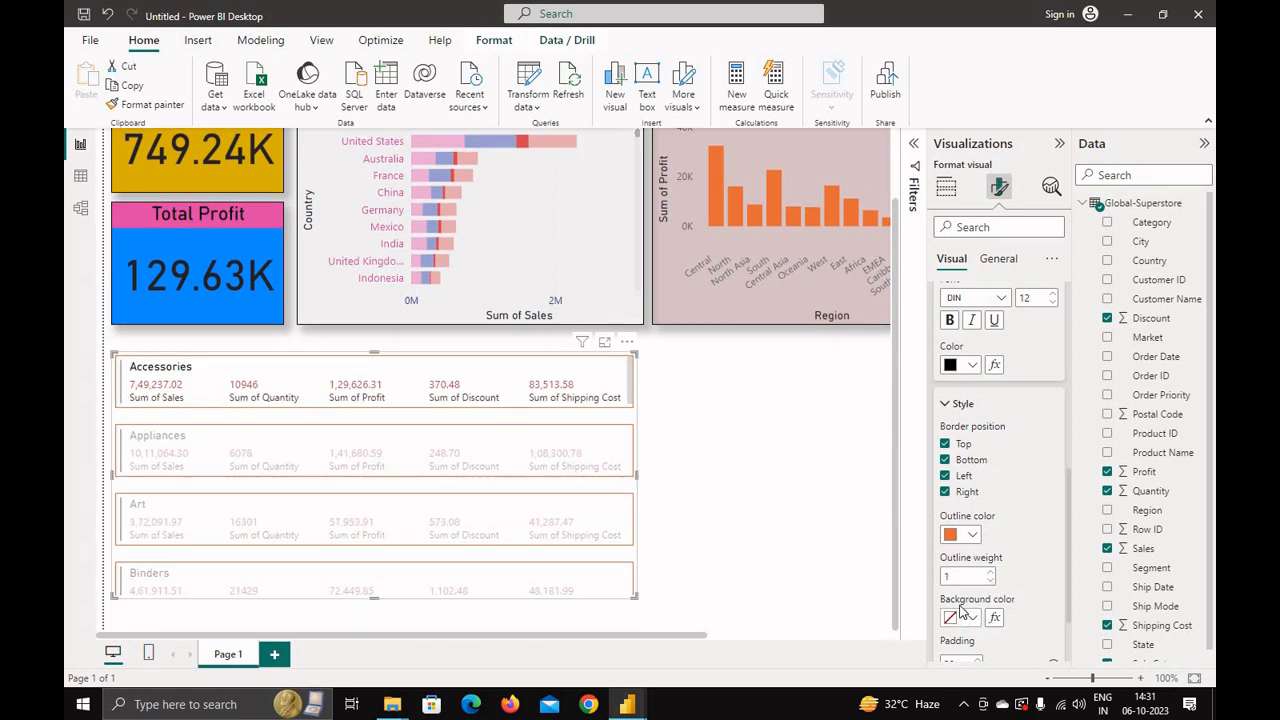
Step: Try orange, dark grey and light yellow as the card background colour
{"action": "left_click", "coordinate": [968, 618]}
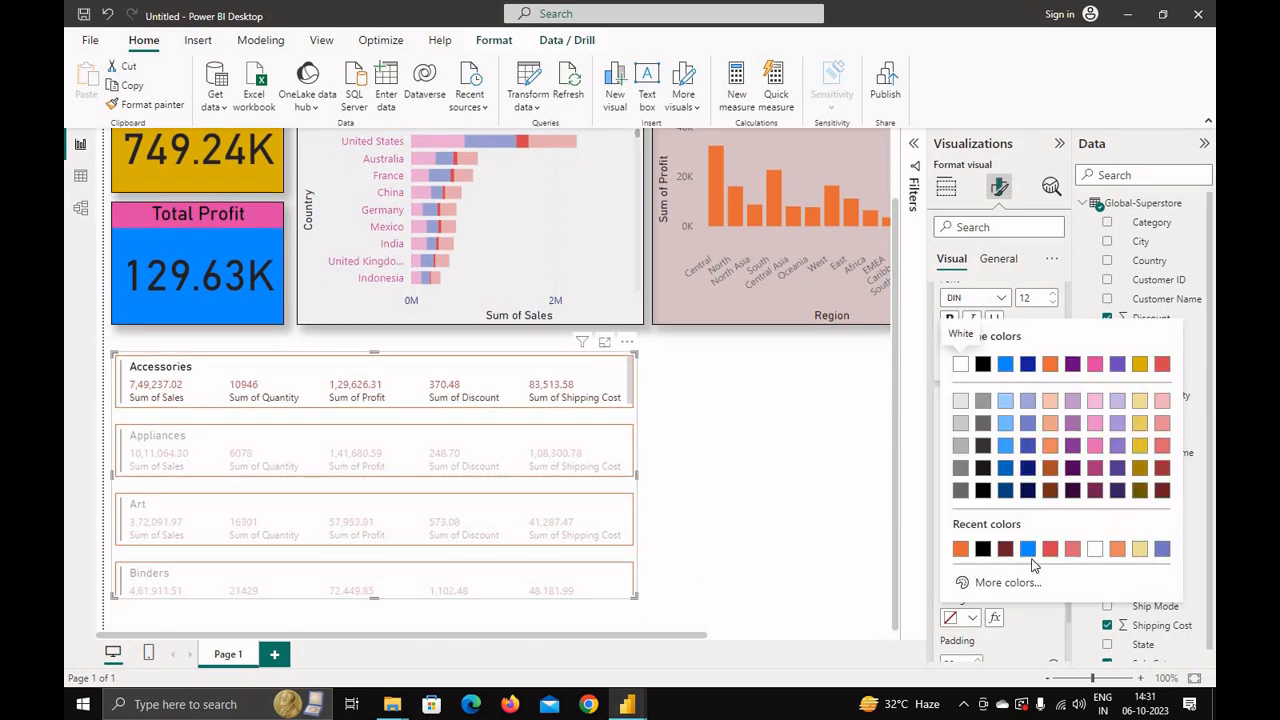
{"action": "left_click", "coordinate": [1115, 549]}
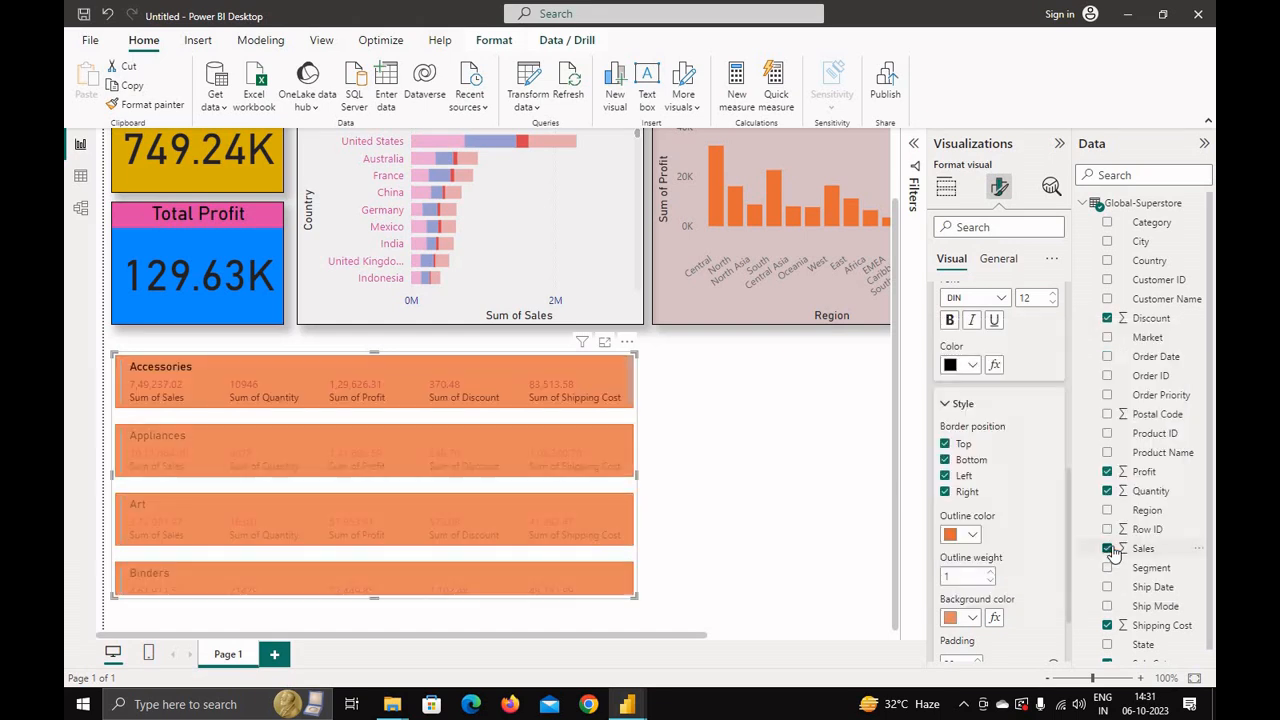
{"action": "left_click", "coordinate": [975, 619]}
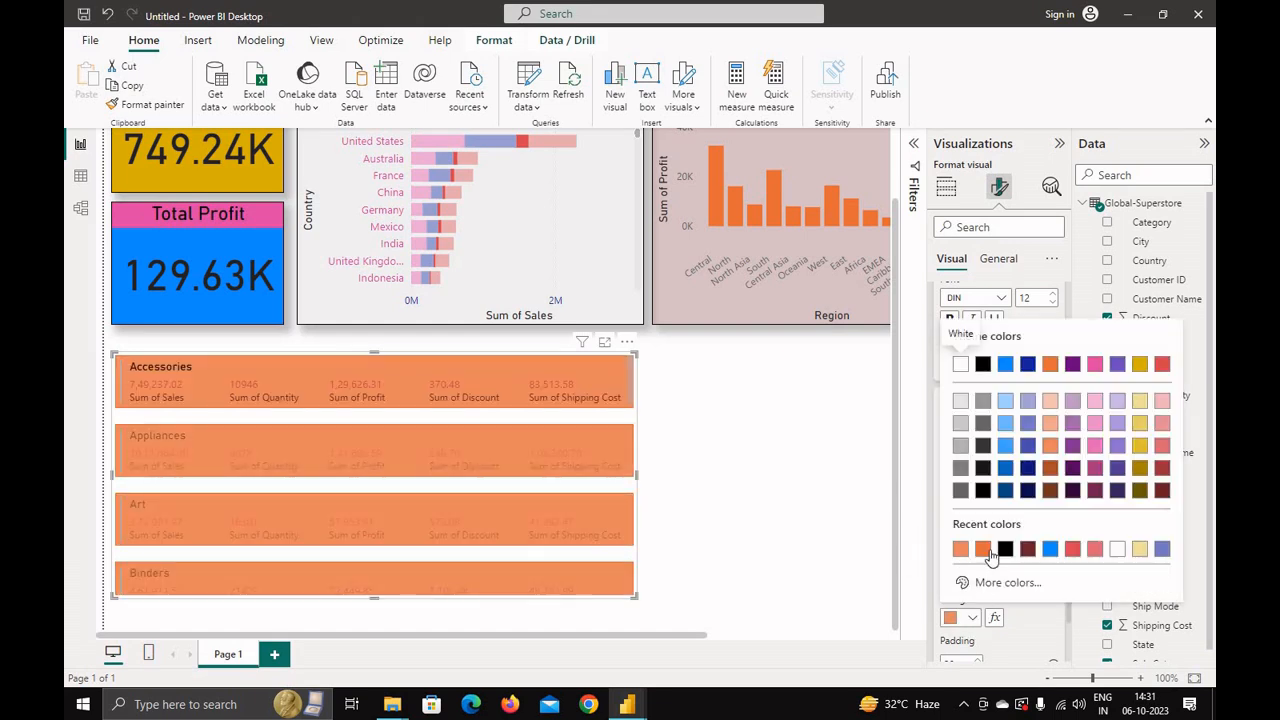
{"action": "left_click", "coordinate": [984, 448]}
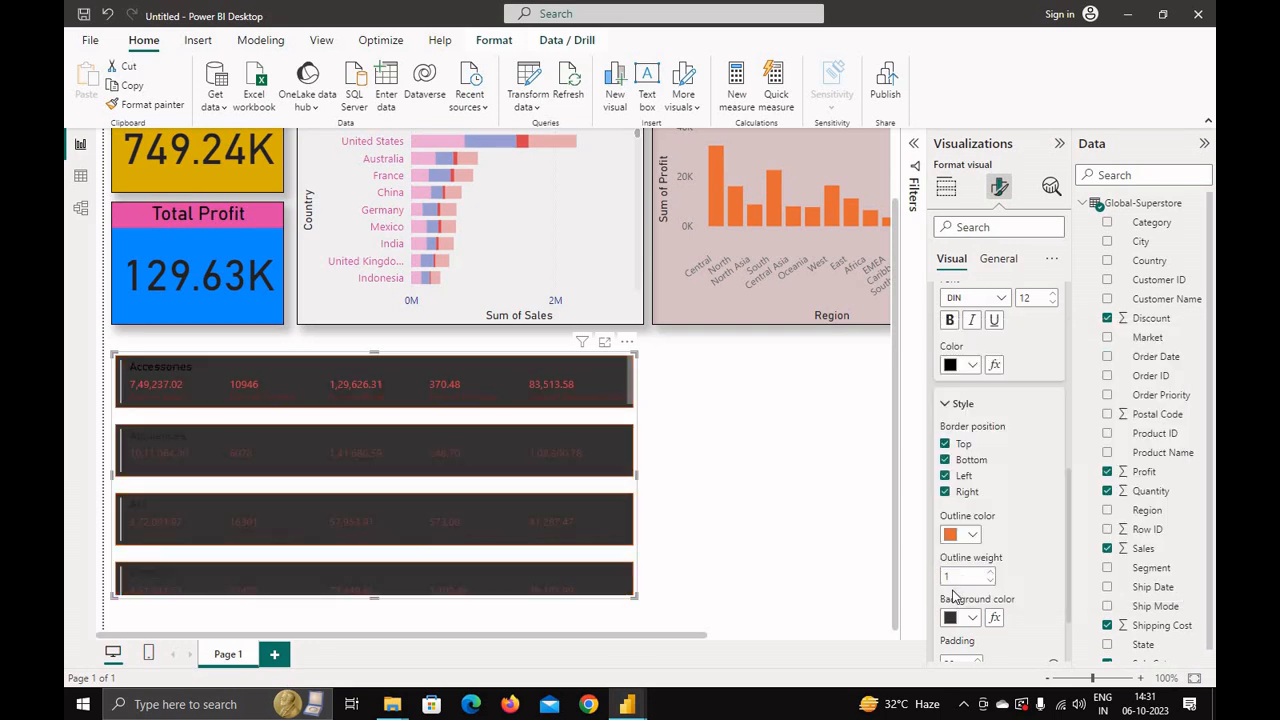
{"action": "left_click", "coordinate": [972, 618]}
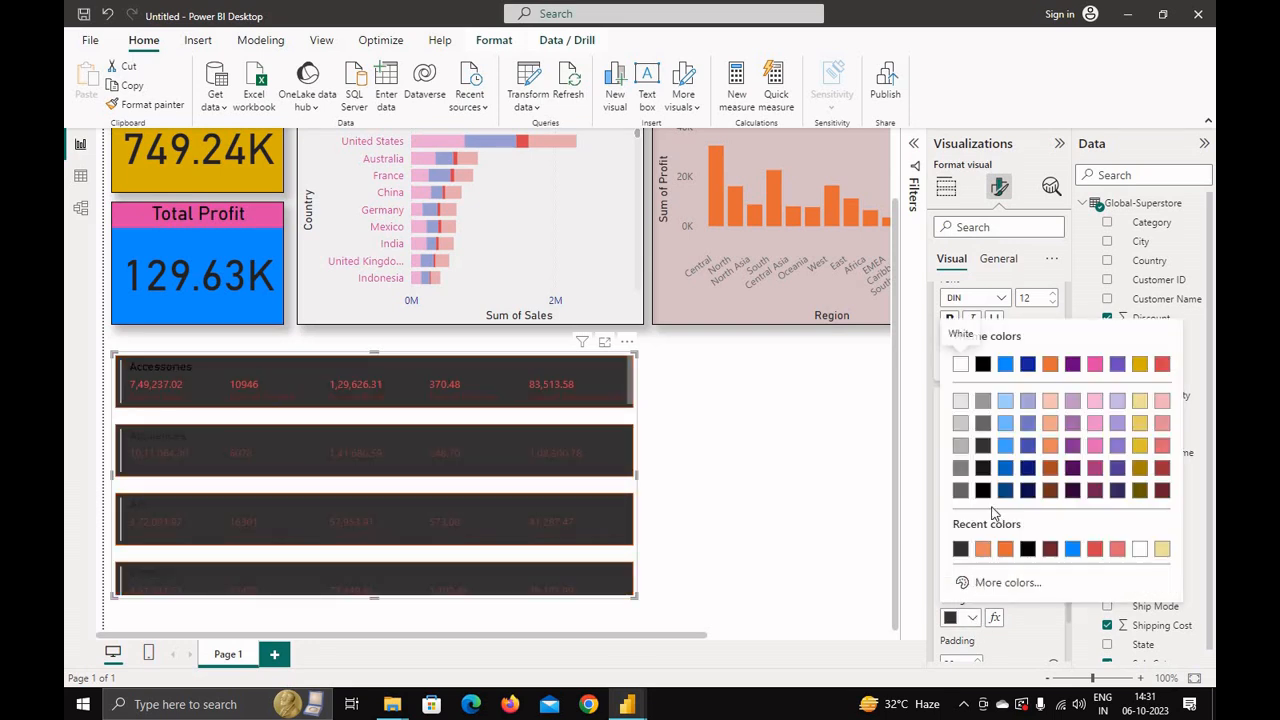
{"action": "left_click", "coordinate": [1162, 548]}
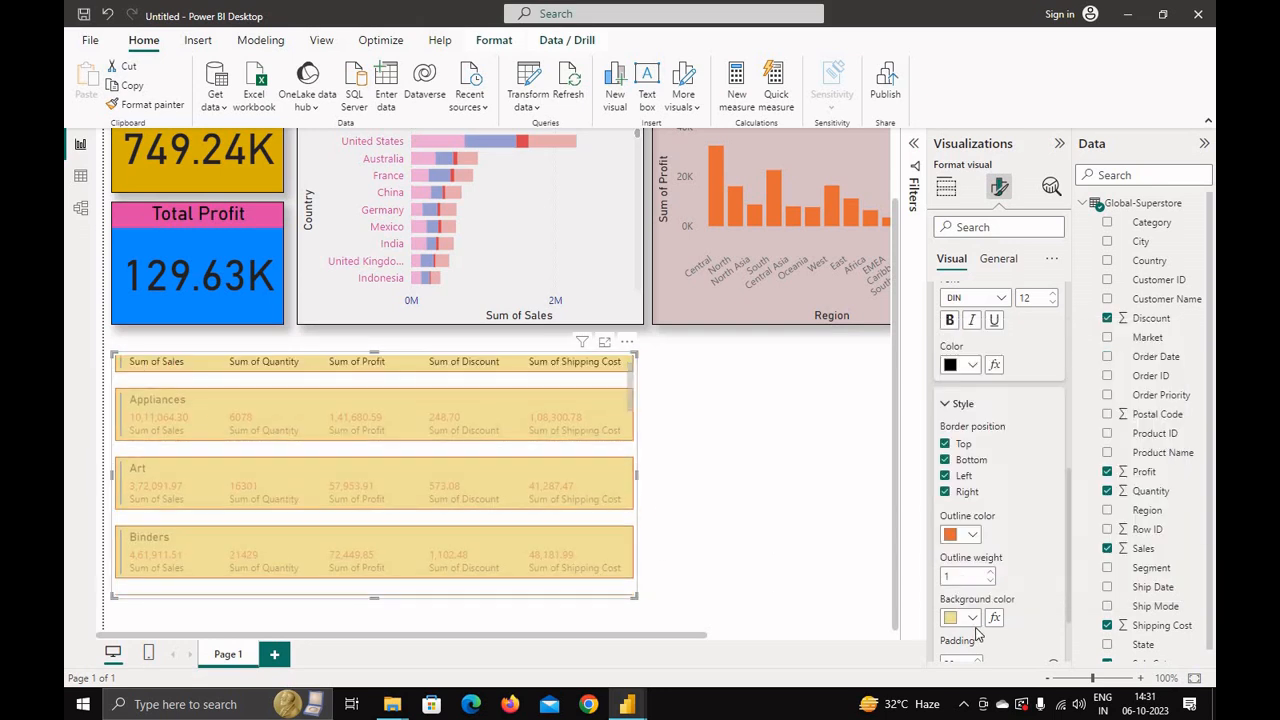
Step: Reduce the card padding to about 11 px and set the card background colour to white
{"action": "scroll", "coordinate": [980, 635], "scroll_direction": "down", "scroll_amount": 2}
{"action": "left_click_drag", "start_coordinate": [1052, 570], "coordinate": [1025, 569]}
{"action": "scroll", "coordinate": [469, 519], "scroll_direction": "up", "scroll_amount": 2}
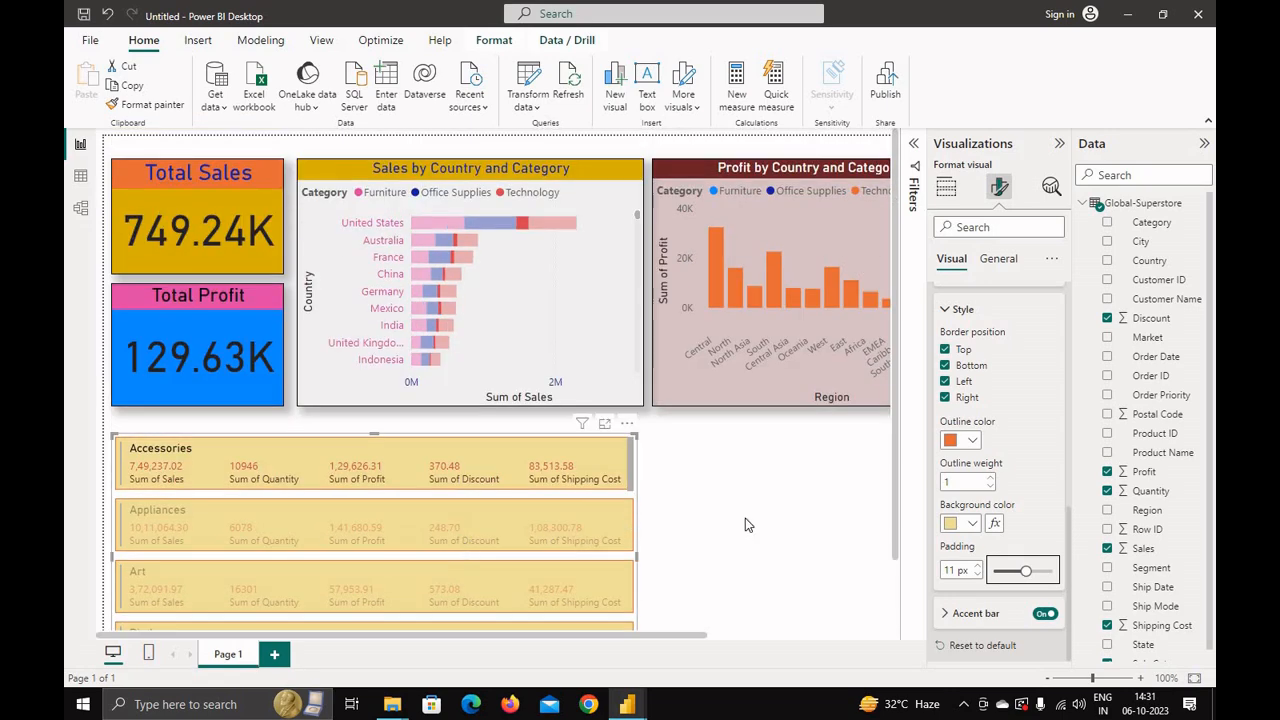
{"action": "left_click", "coordinate": [965, 523]}
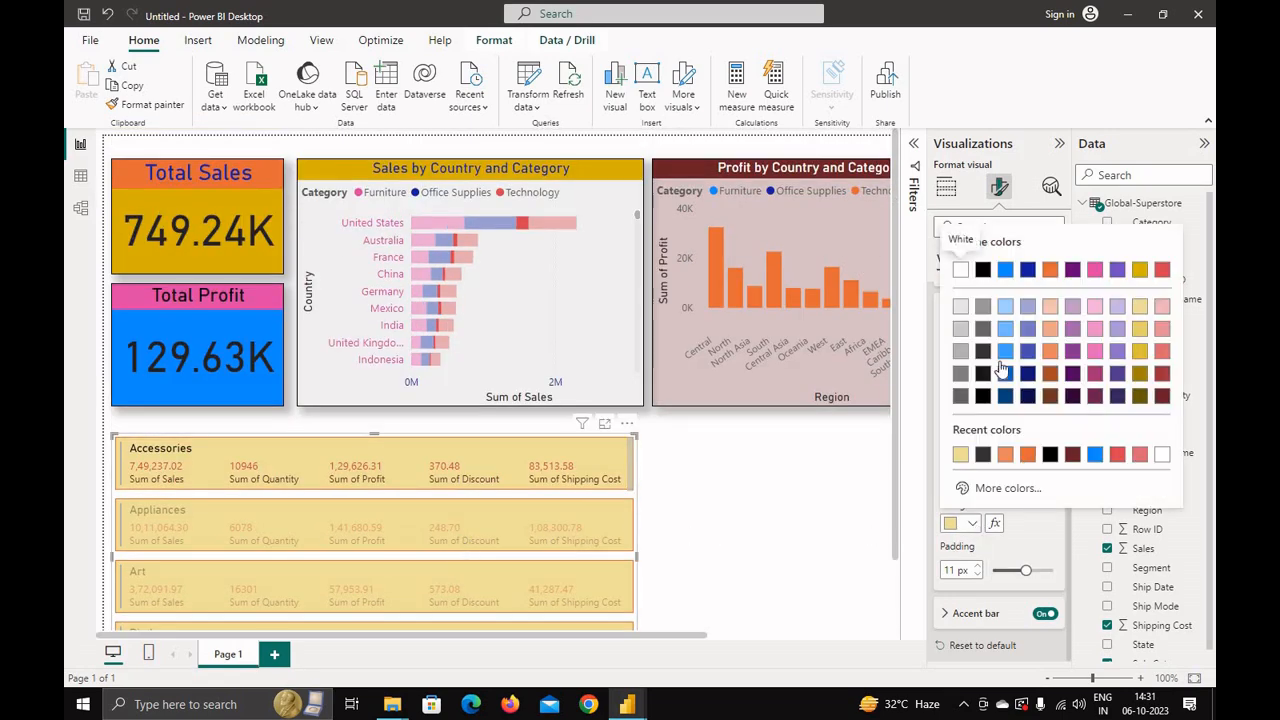
{"action": "left_click", "coordinate": [960, 272]}
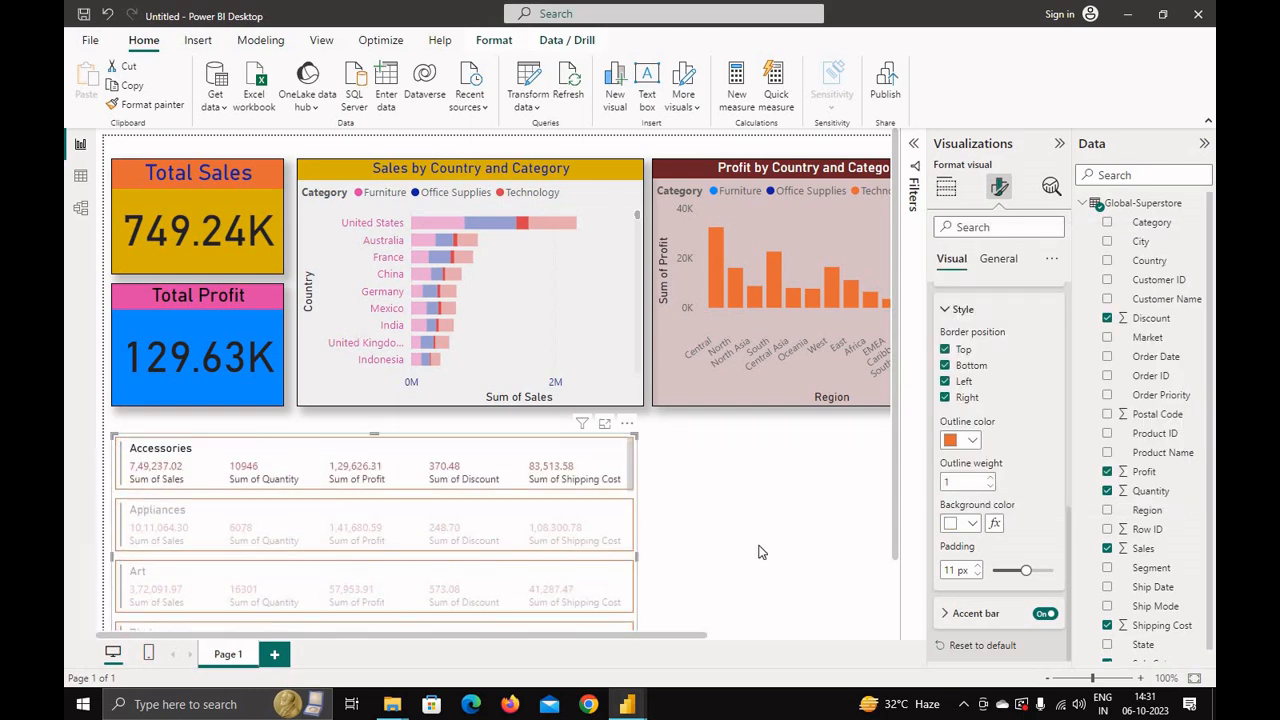
Step: Select the Appliances and Art categories in the multi-row card to test cross-filtering of the dashboard
{"action": "left_click", "coordinate": [712, 530]}
{"action": "scroll", "coordinate": [687, 518], "scroll_direction": "down", "scroll_amount": 1}
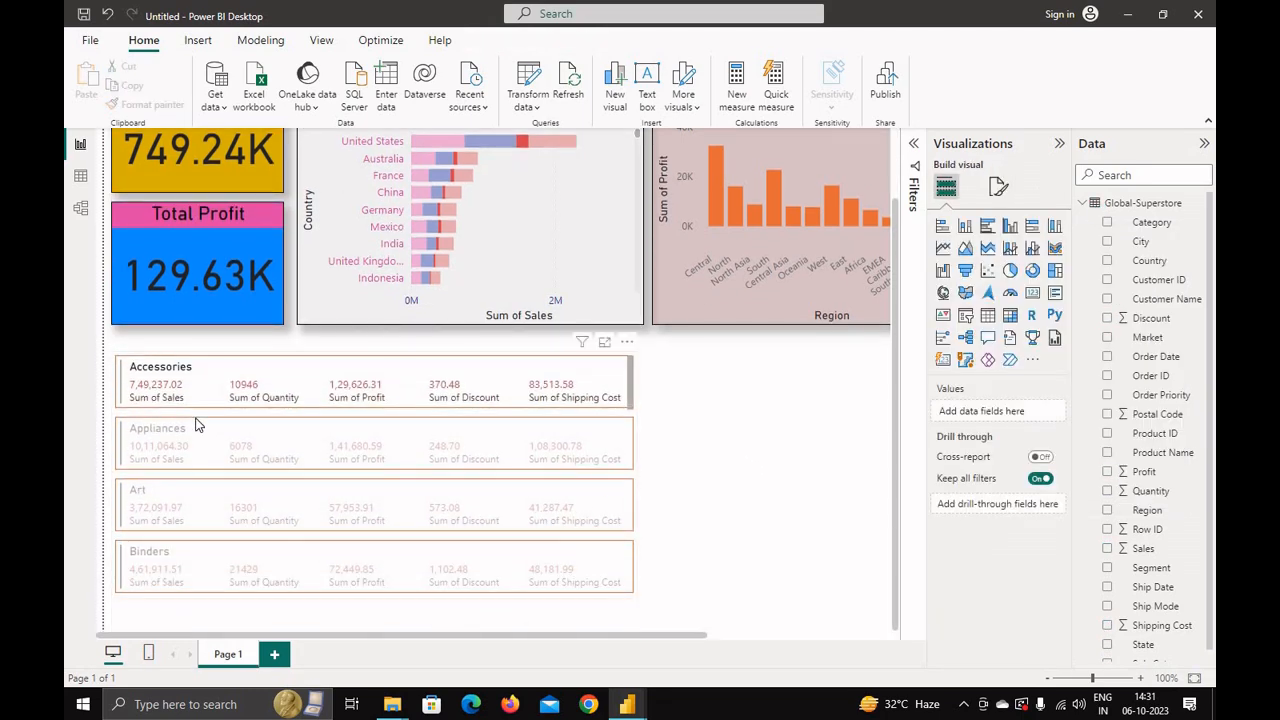
{"action": "left_click", "coordinate": [163, 435]}
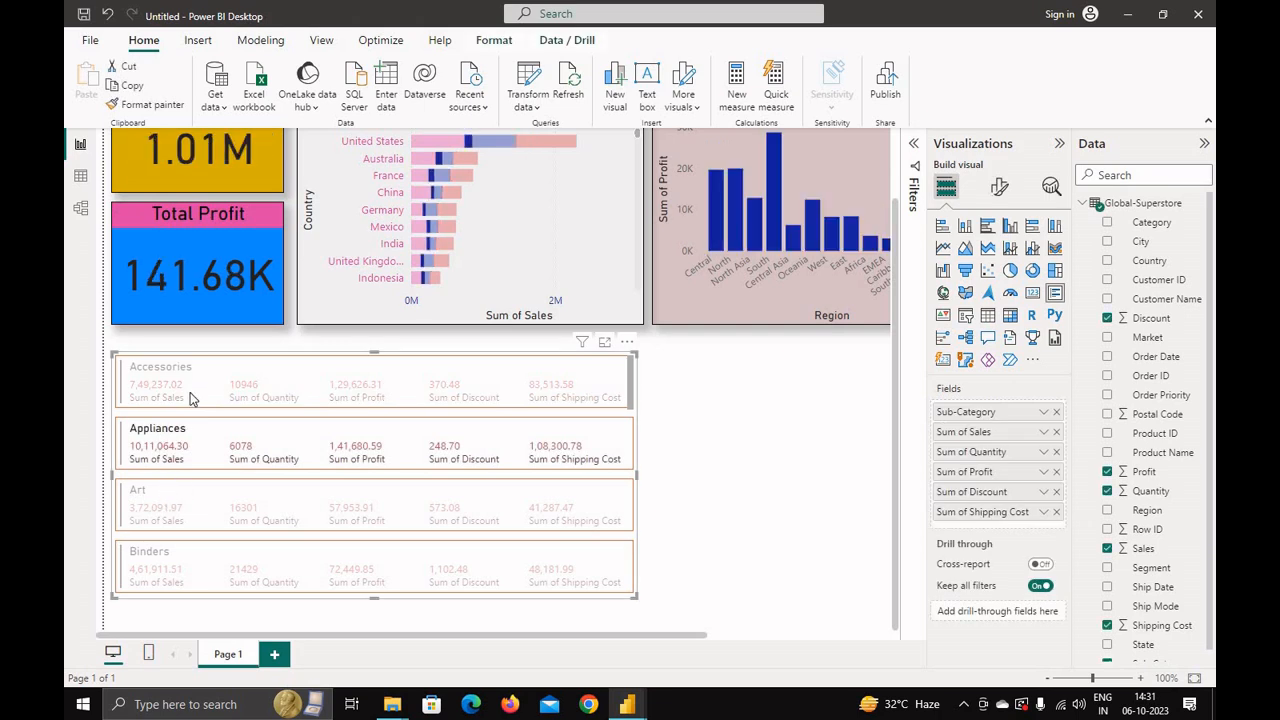
{"action": "left_click", "coordinate": [207, 535]}
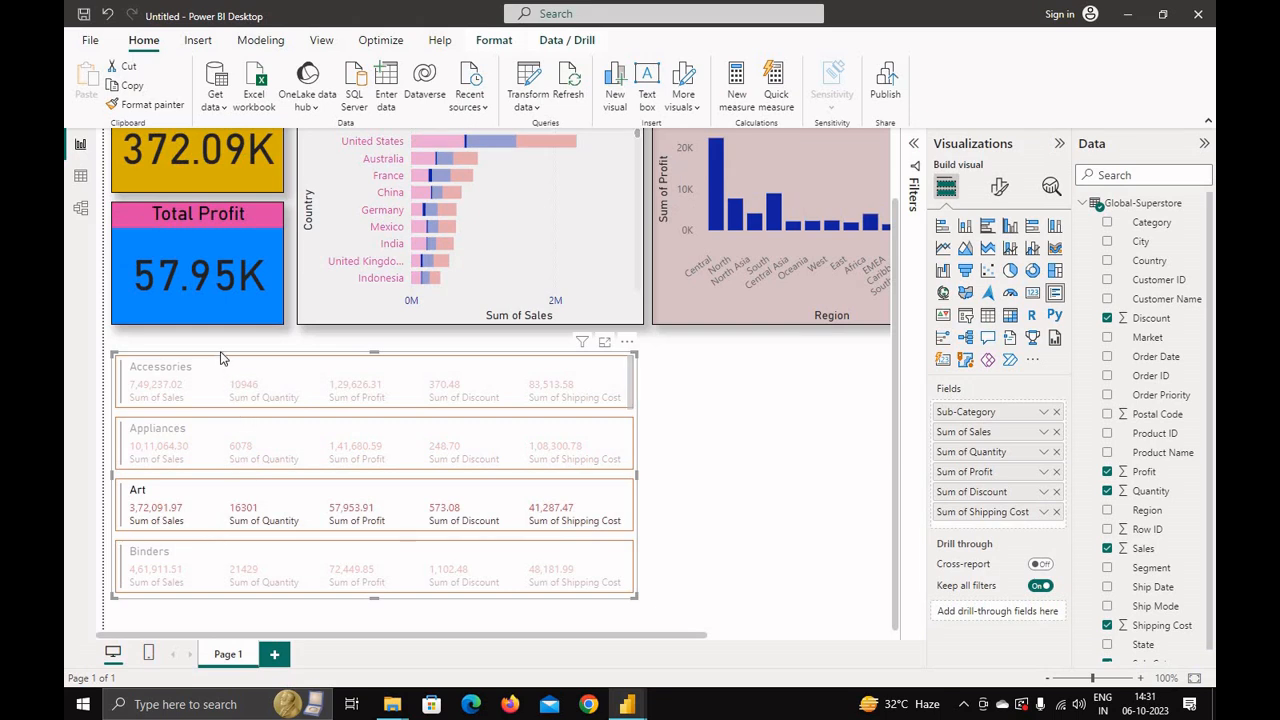
Step: Set the multi-row card's overall visual background colour to dark red
{"action": "left_click", "coordinate": [996, 199]}
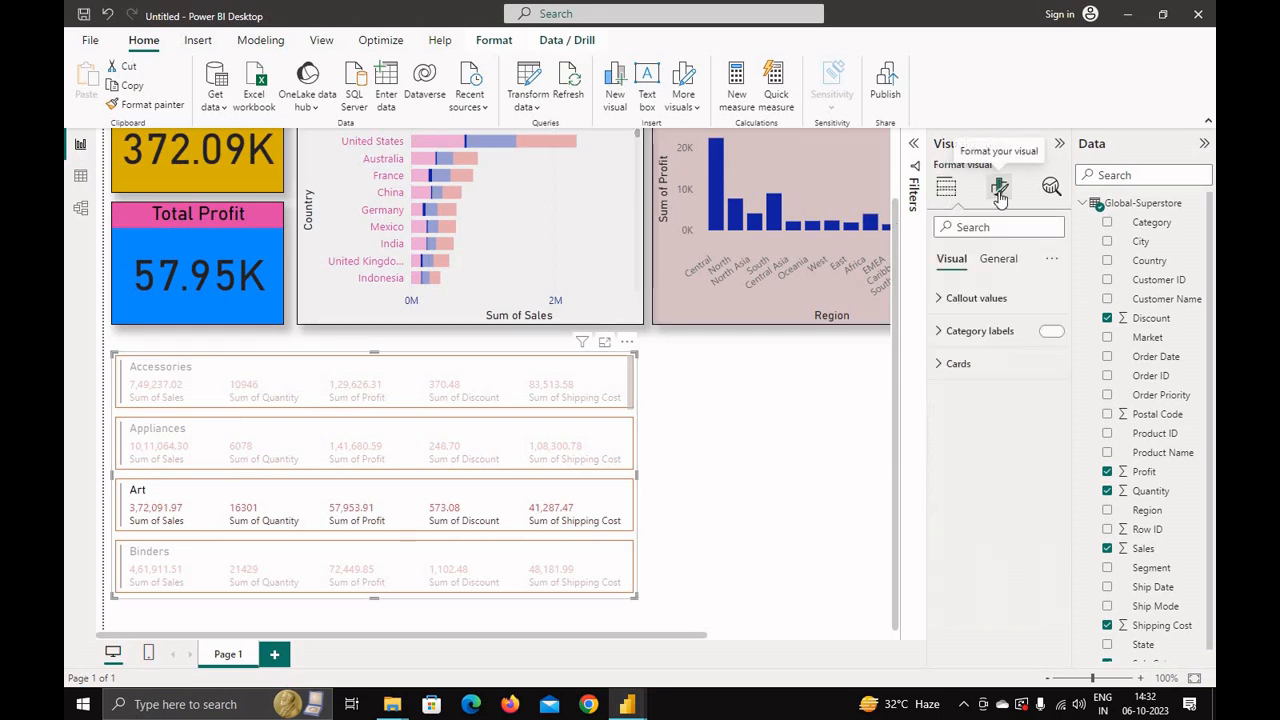
{"action": "left_click", "coordinate": [996, 264]}
{"action": "left_click", "coordinate": [945, 363]}
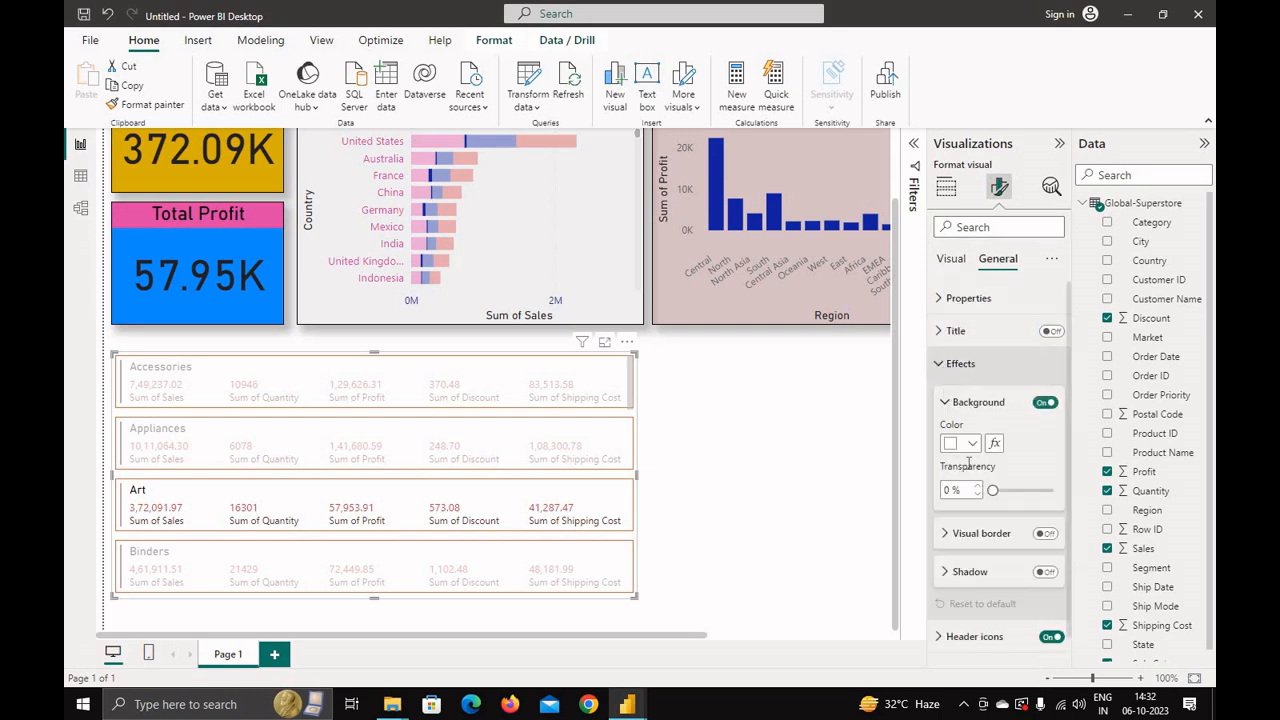
{"action": "left_click", "coordinate": [975, 444]}
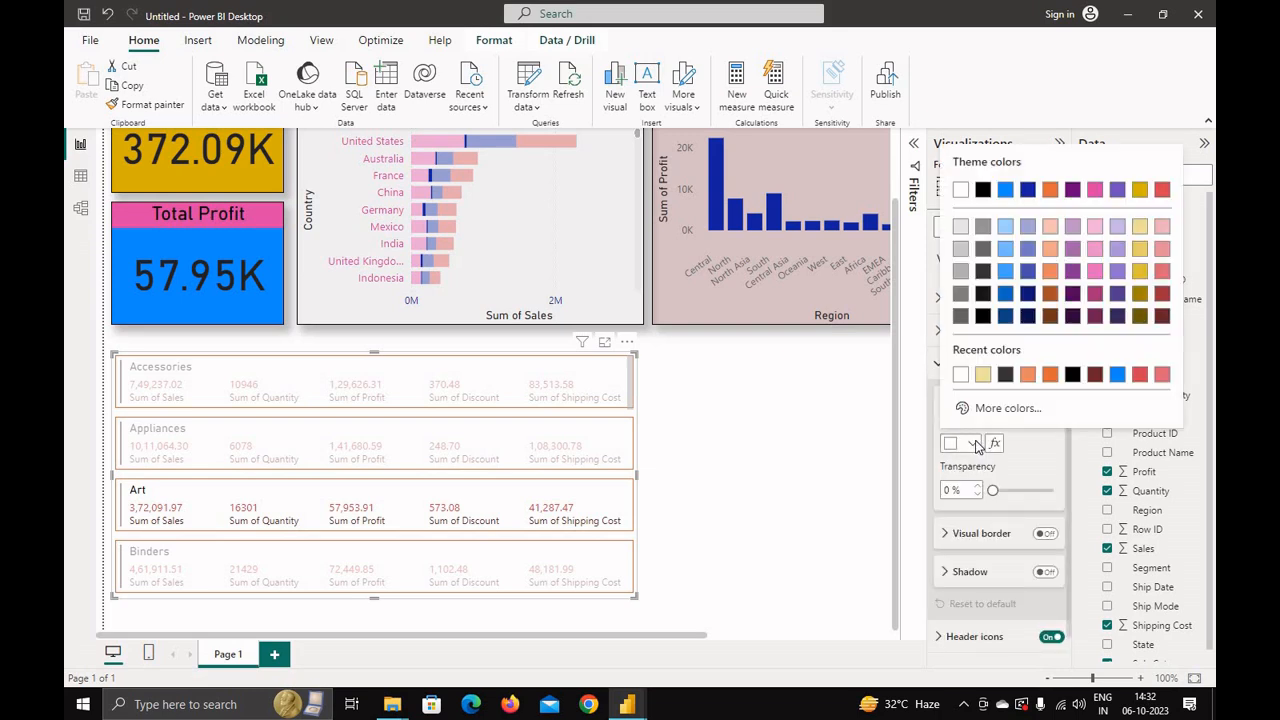
{"action": "left_click", "coordinate": [1094, 375]}
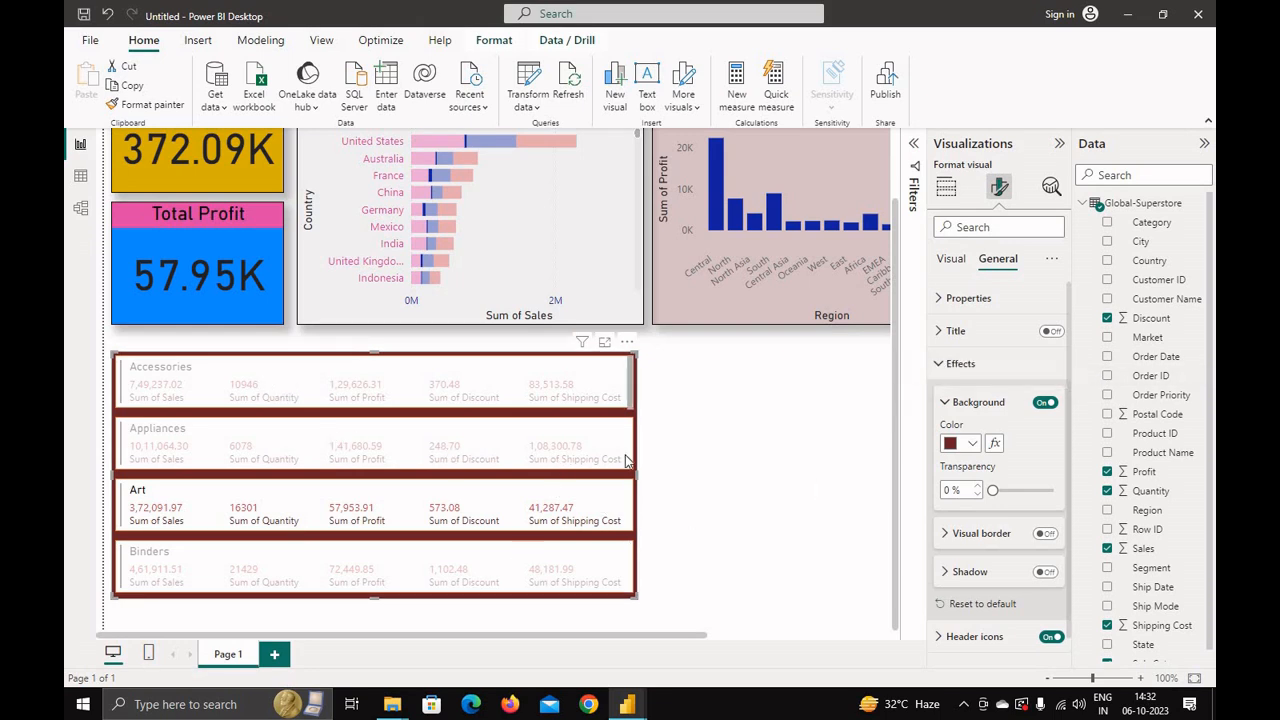
Step: Select various categories in the multi-row card and scroll through it to check how the KPI cards and charts filter
{"action": "left_click", "coordinate": [410, 402]}
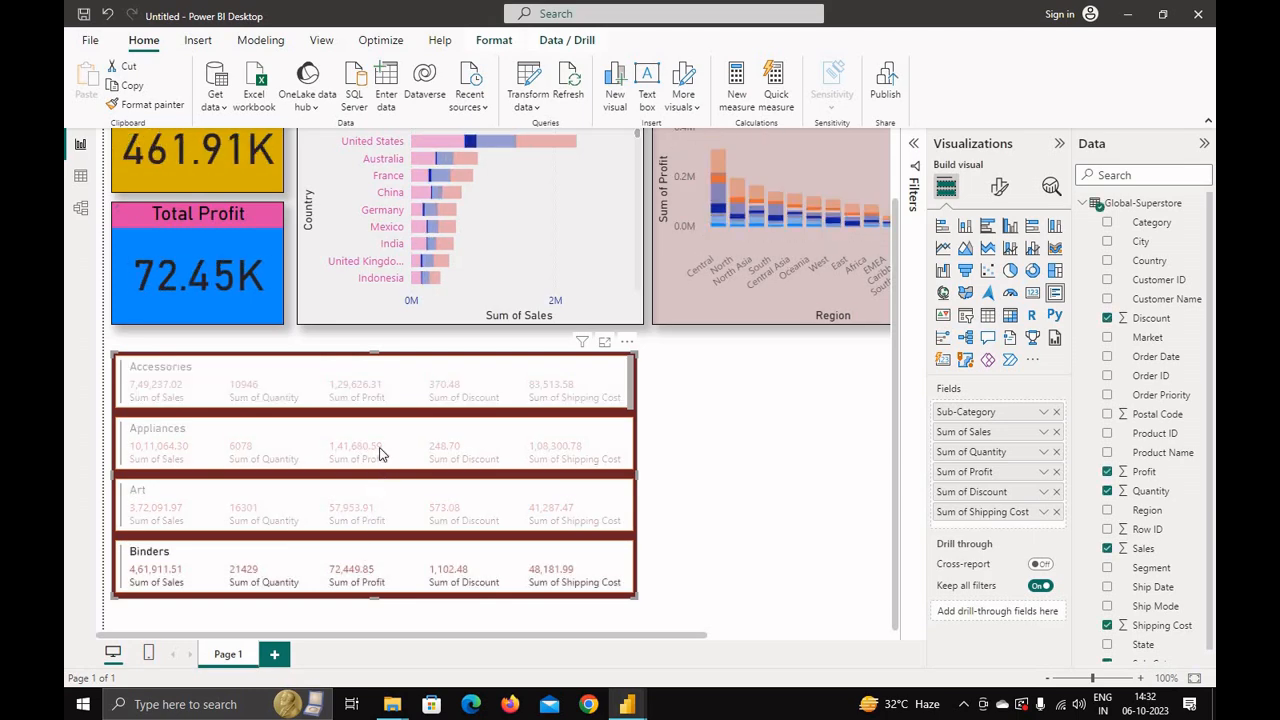
{"action": "left_click", "coordinate": [380, 452]}
{"action": "left_click", "coordinate": [370, 397]}
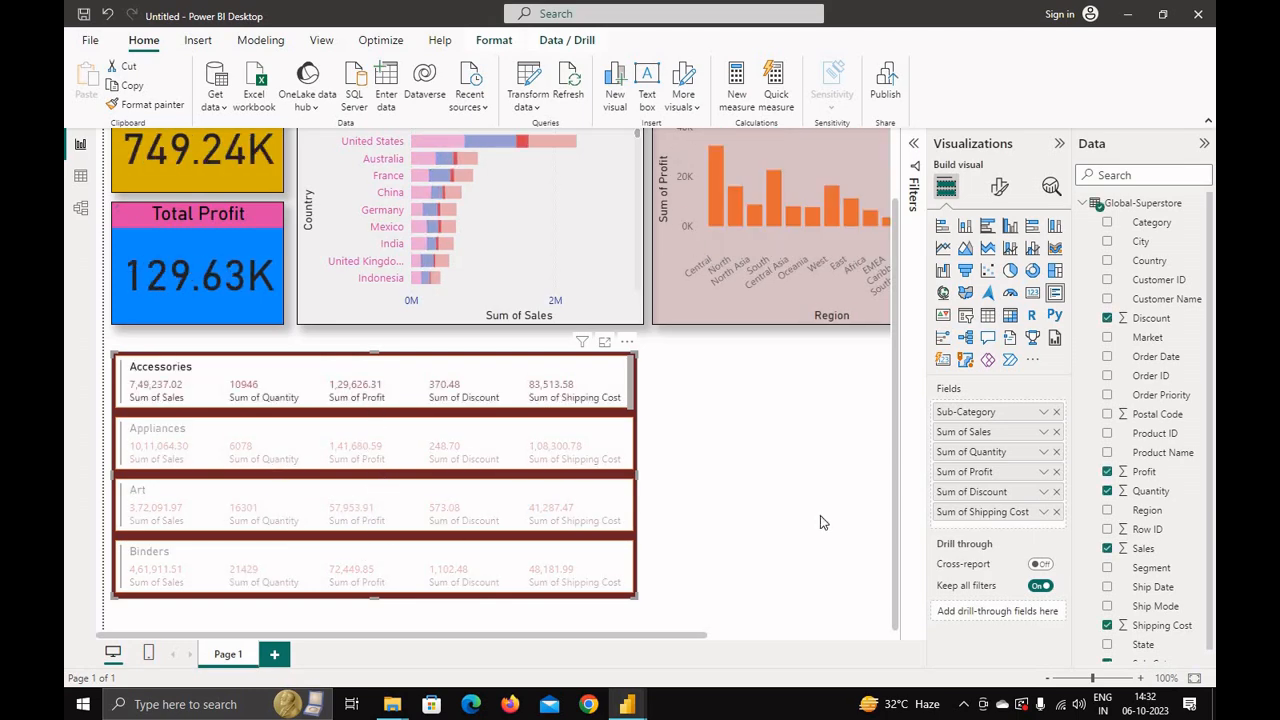
{"action": "scroll", "coordinate": [820, 522], "scroll_direction": "up", "scroll_amount": 2}
{"action": "left_click", "coordinate": [265, 545]}
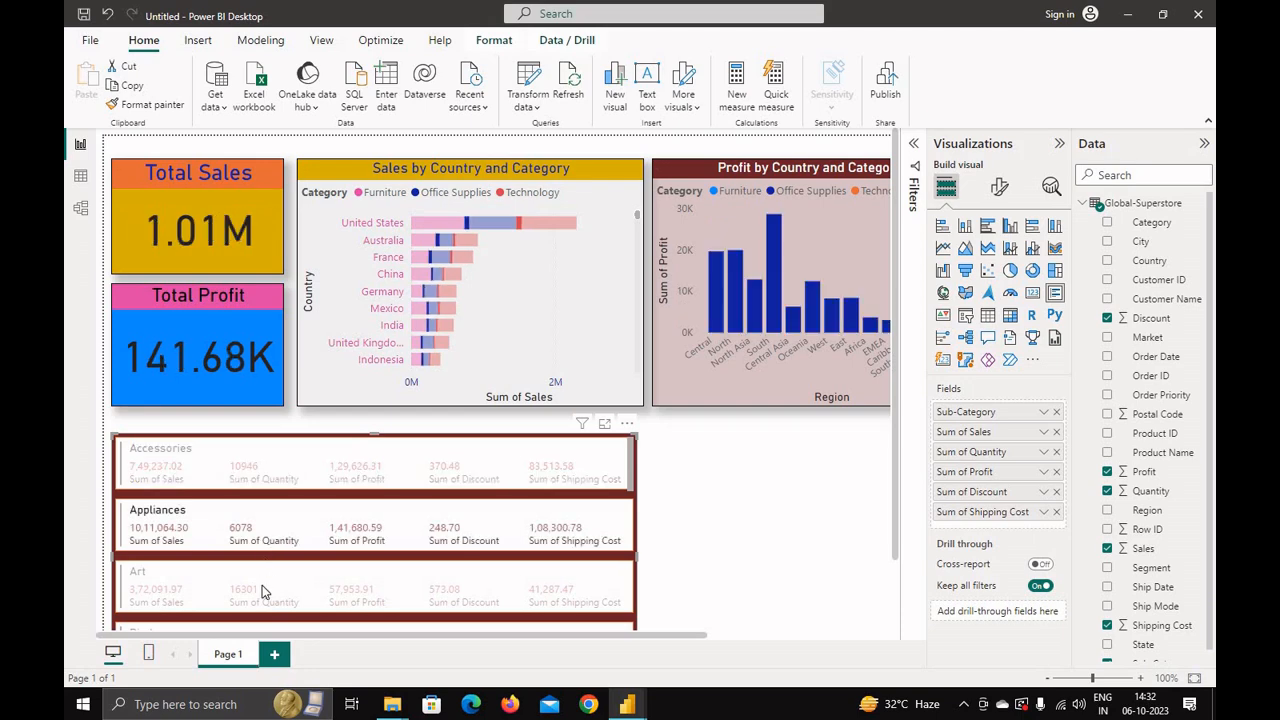
{"action": "left_click", "coordinate": [262, 585]}
{"action": "scroll", "coordinate": [259, 570], "scroll_direction": "down", "scroll_amount": 1}
{"action": "left_click", "coordinate": [259, 570]}
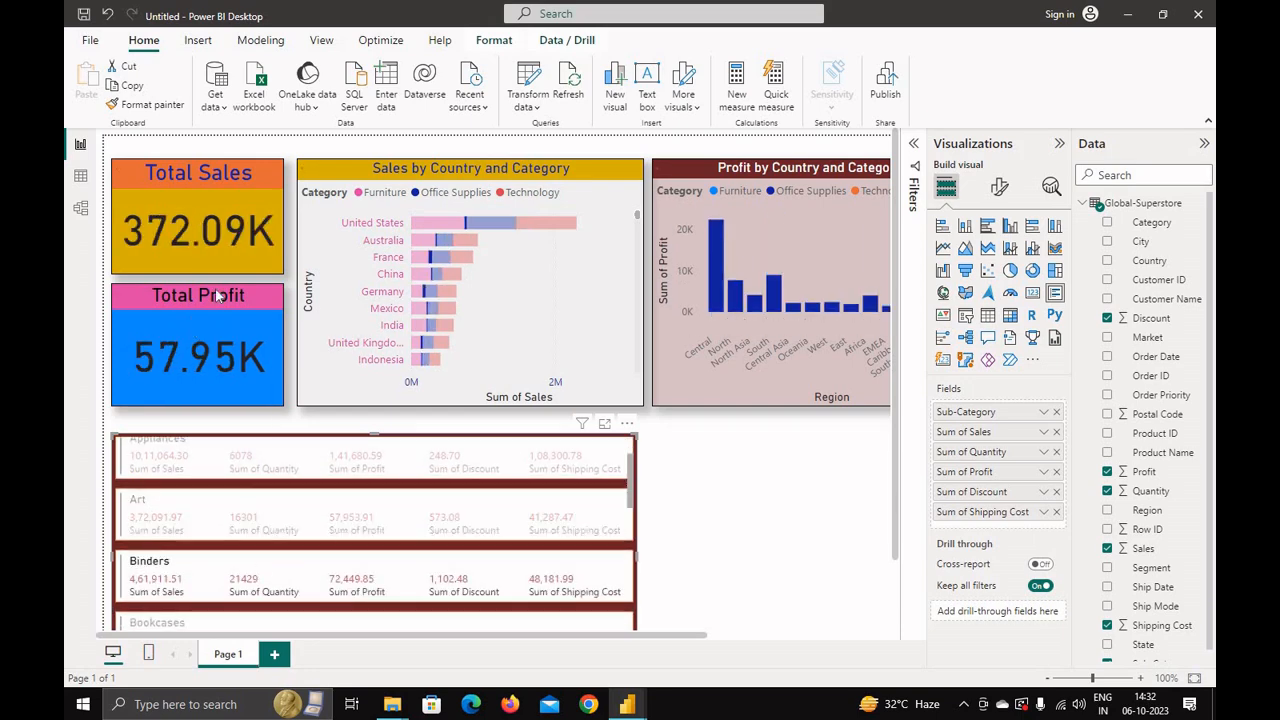
{"action": "left_click", "coordinate": [186, 515]}
{"action": "left_click", "coordinate": [228, 461]}
{"action": "left_click", "coordinate": [263, 573]}
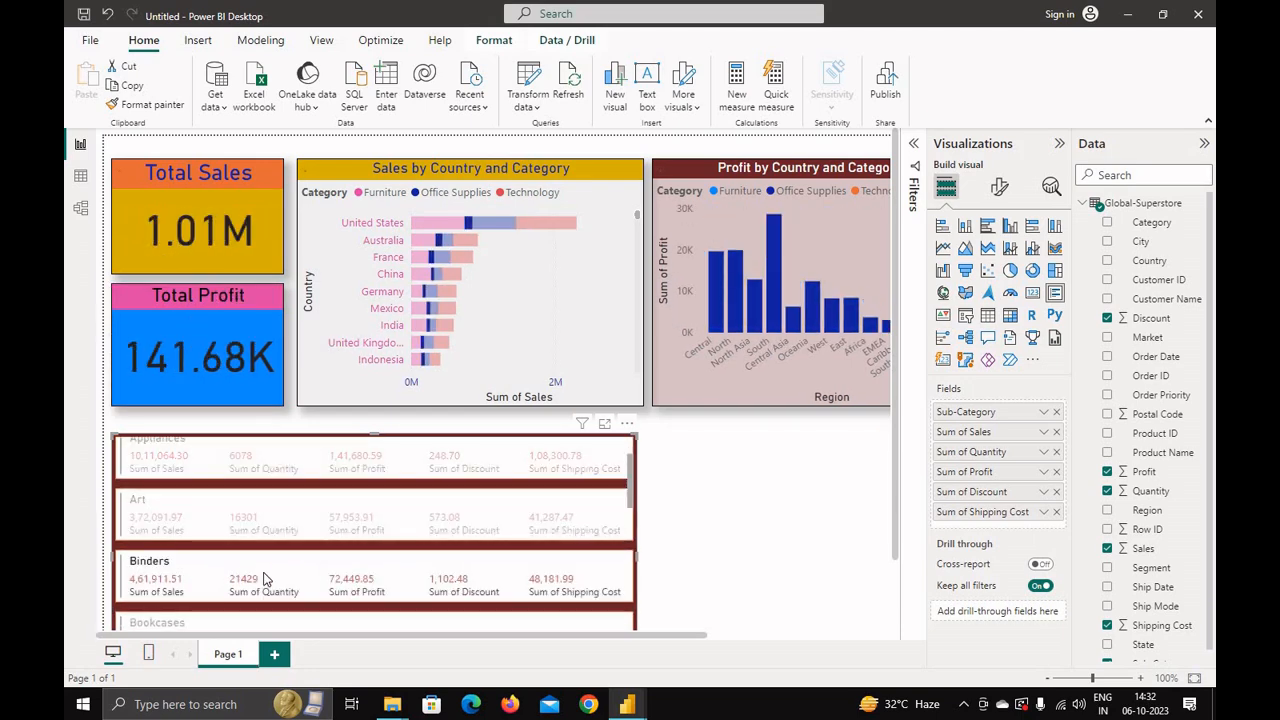
{"action": "scroll", "coordinate": [245, 588], "scroll_direction": "down", "scroll_amount": 1}
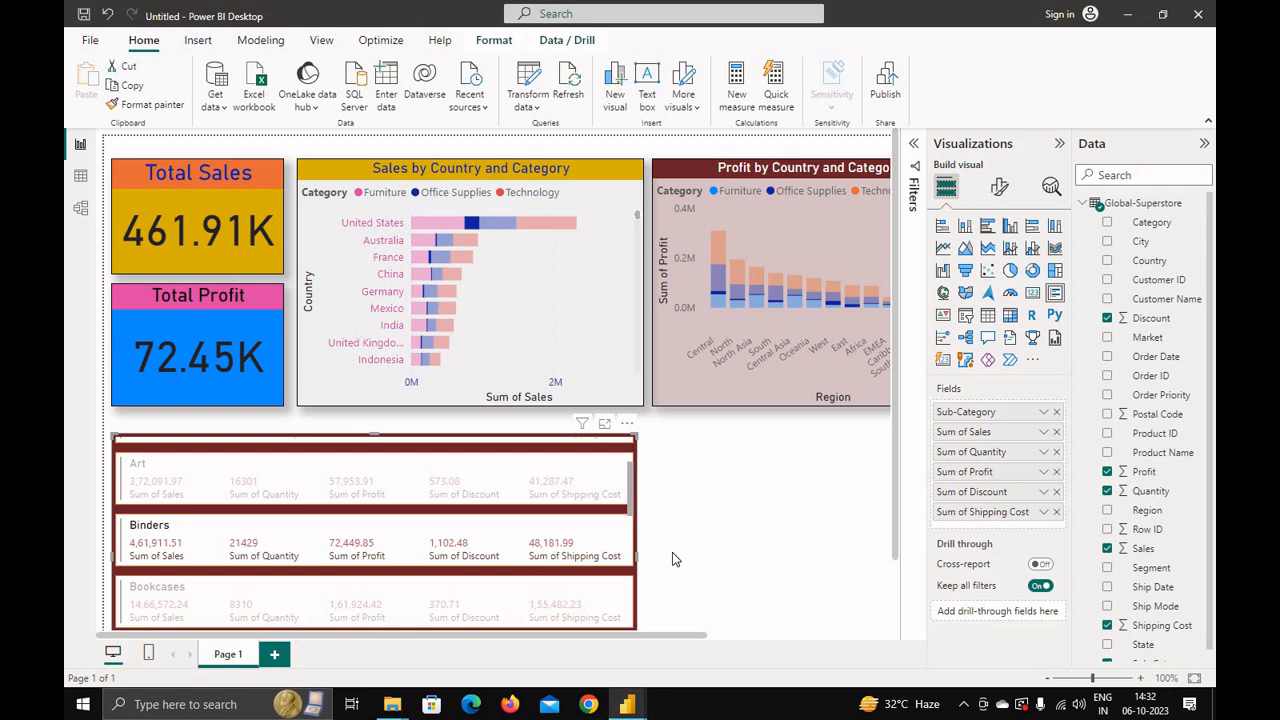
{"action": "scroll", "coordinate": [300, 540], "scroll_direction": "down", "scroll_amount": 1}
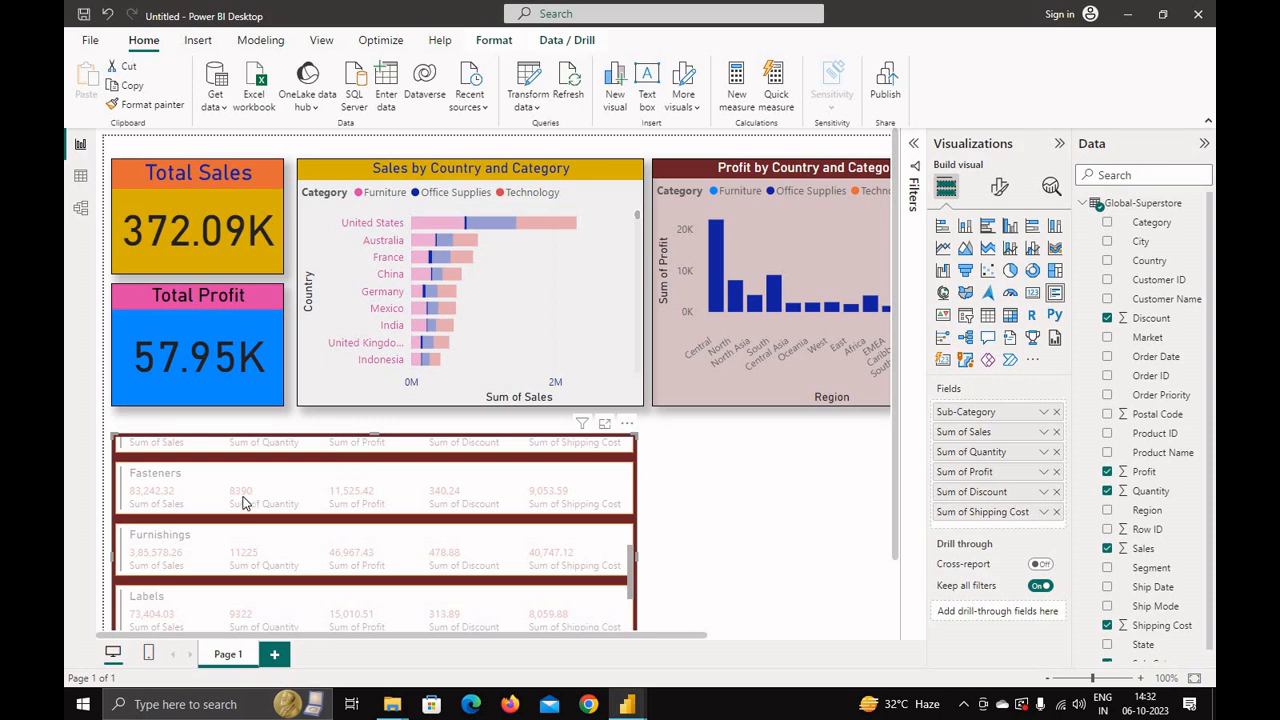
{"action": "scroll", "coordinate": [245, 510], "scroll_direction": "up", "scroll_amount": 5}
{"action": "left_click", "coordinate": [218, 541]}
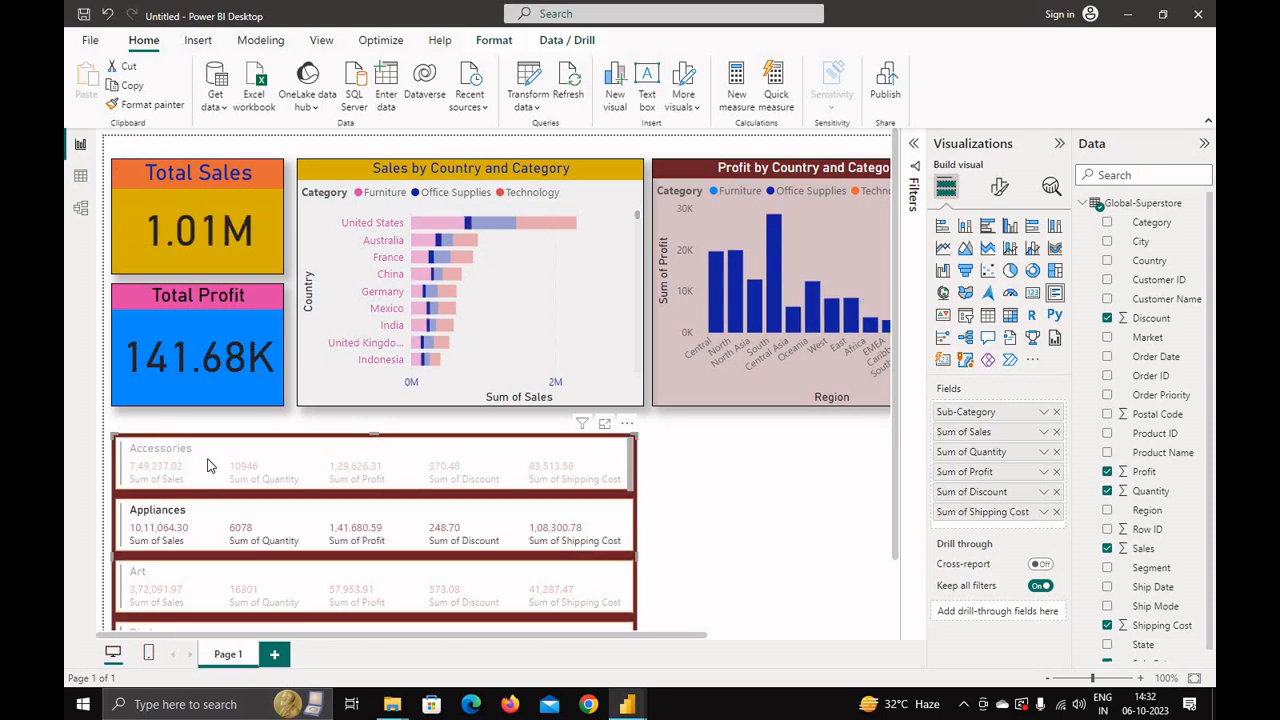
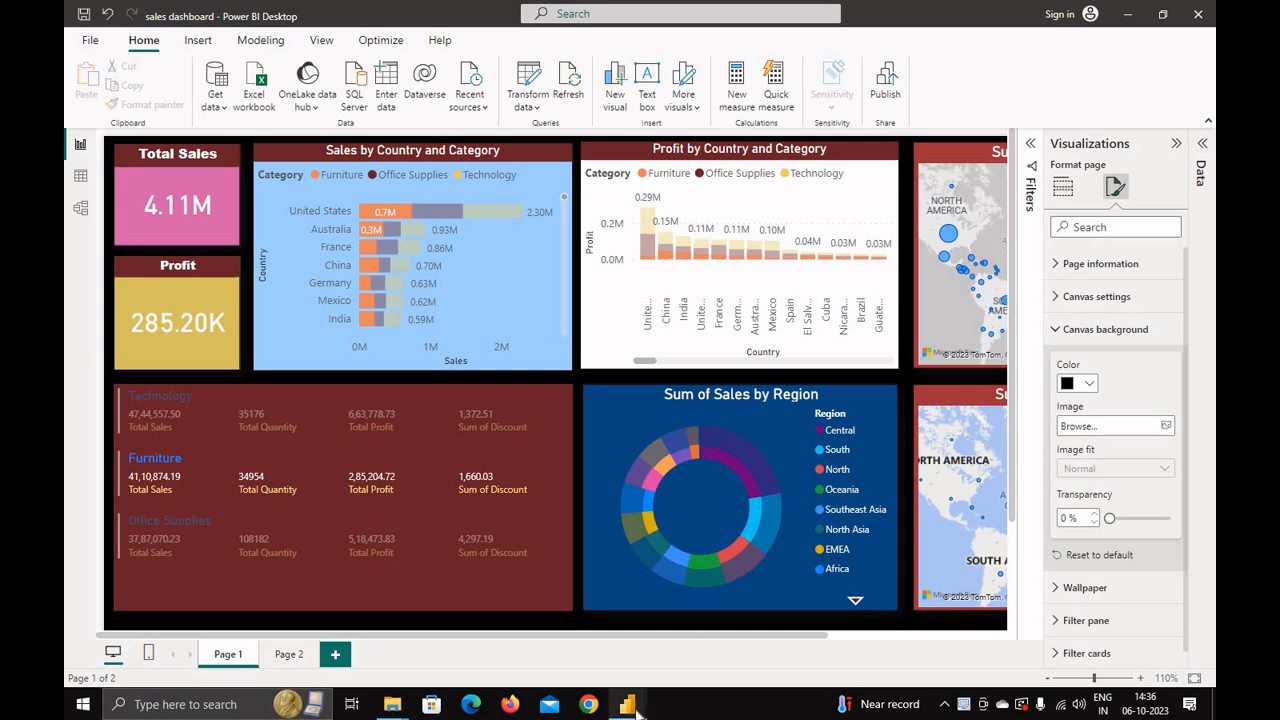
Step: Switch to the Untitled Power BI report window
{"action": "mouse_move", "coordinate": [627, 704]}
{"action": "left_click", "coordinate": [548, 641]}
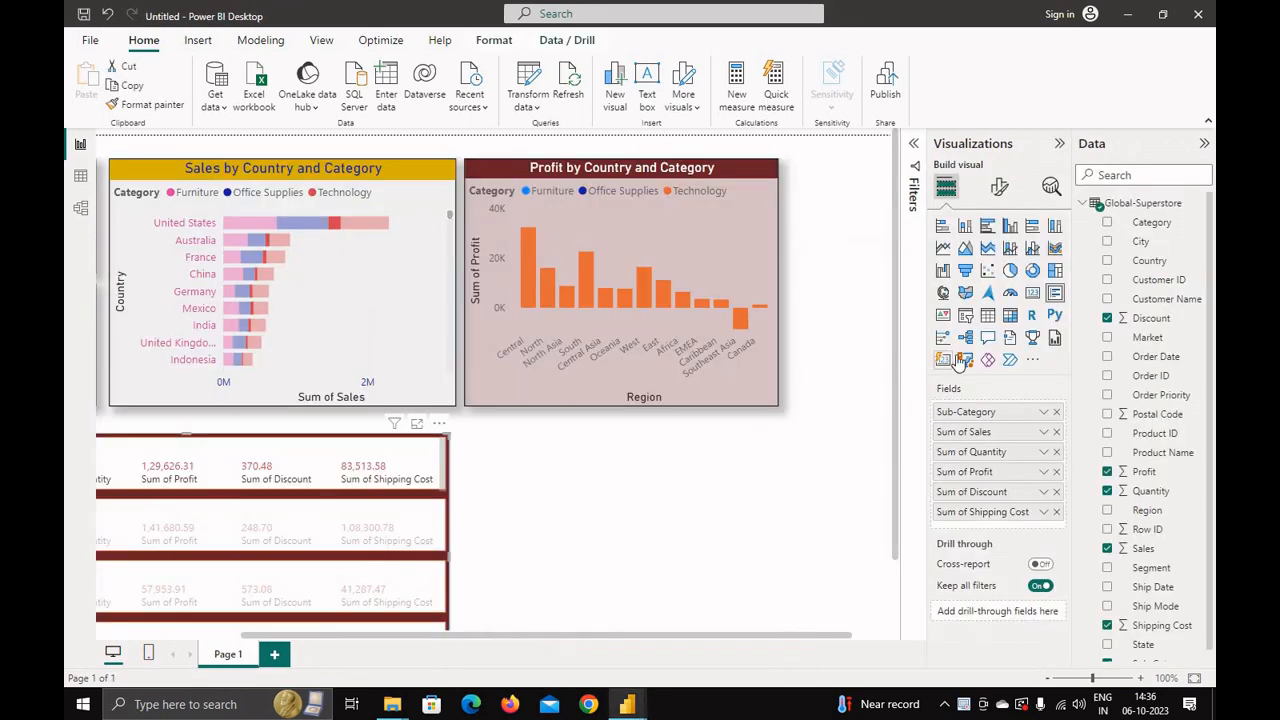
{"action": "left_click", "coordinate": [1031, 272]}
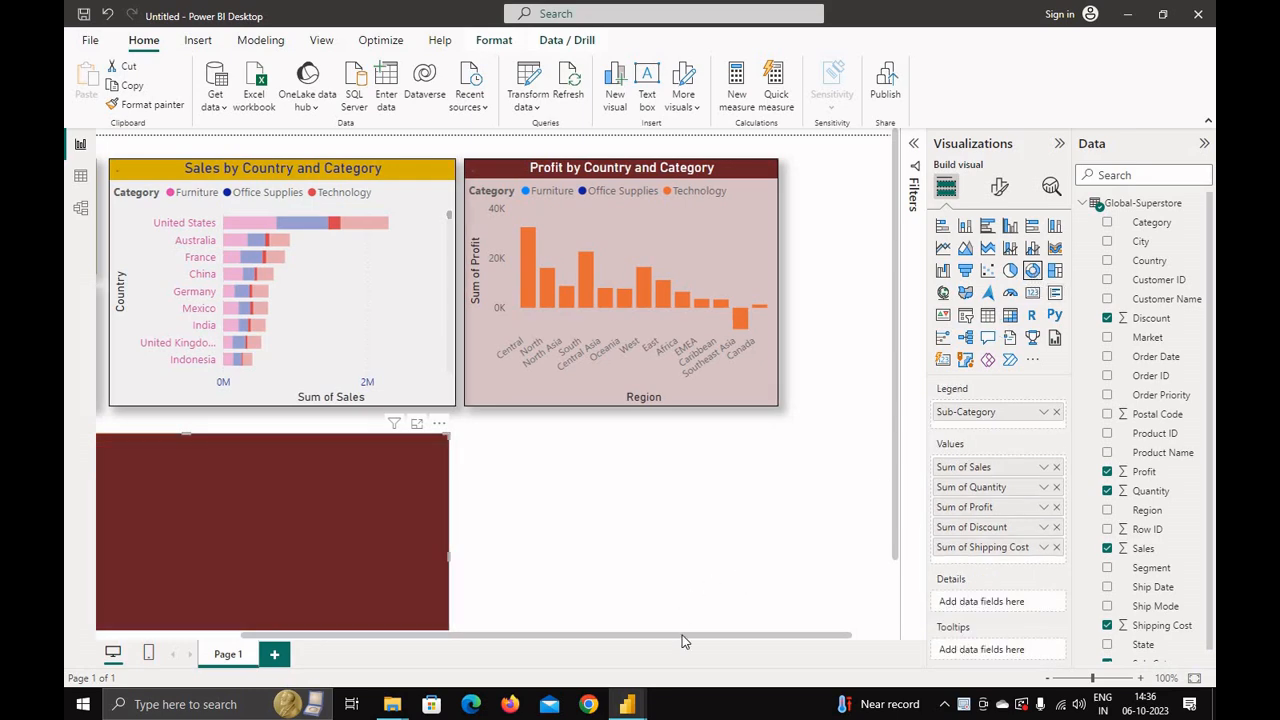
{"action": "scroll", "coordinate": [736, 641], "scroll_direction": "right", "scroll_amount": 1}
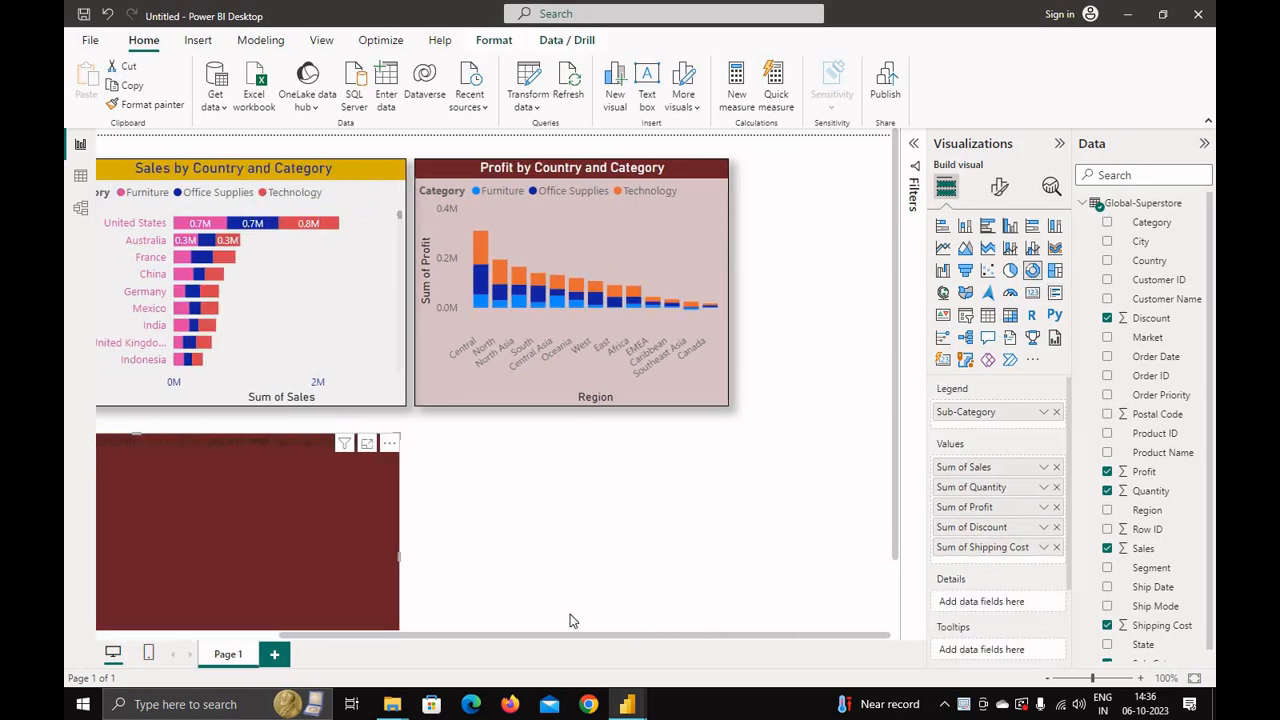
{"action": "scroll", "coordinate": [570, 621], "scroll_direction": "left", "scroll_amount": 5}
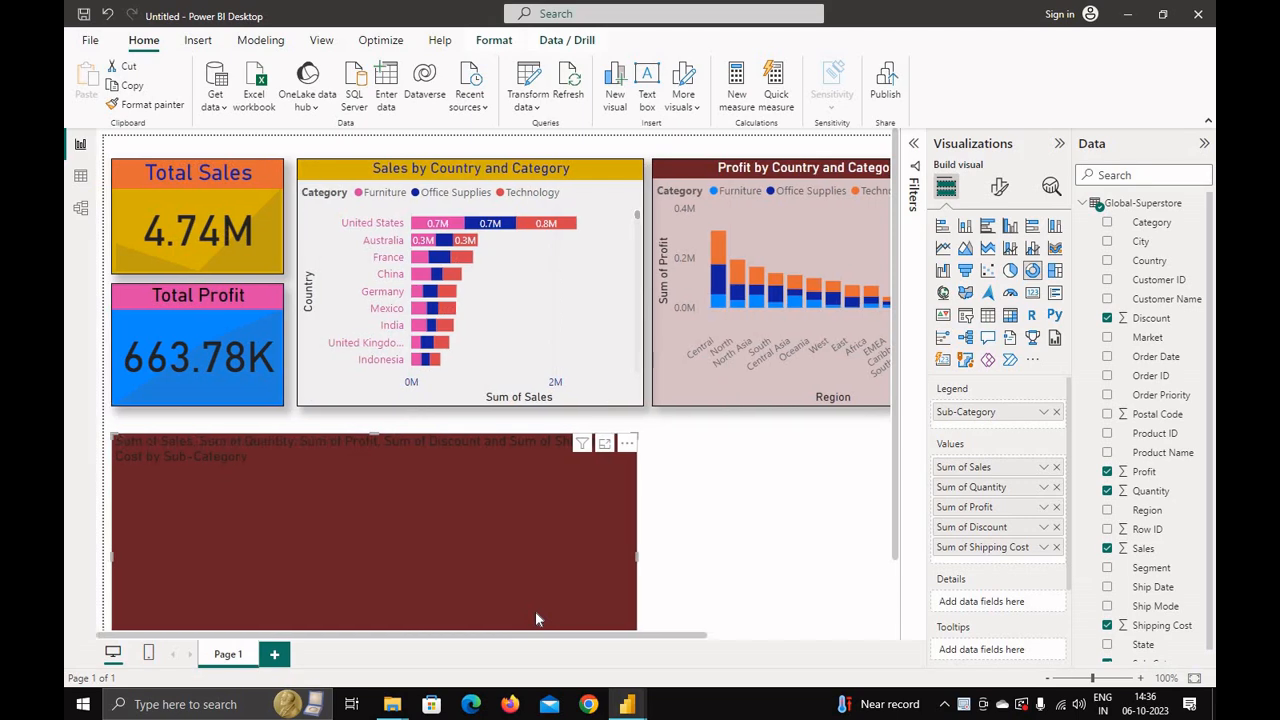
{"action": "left_click", "coordinate": [762, 547]}
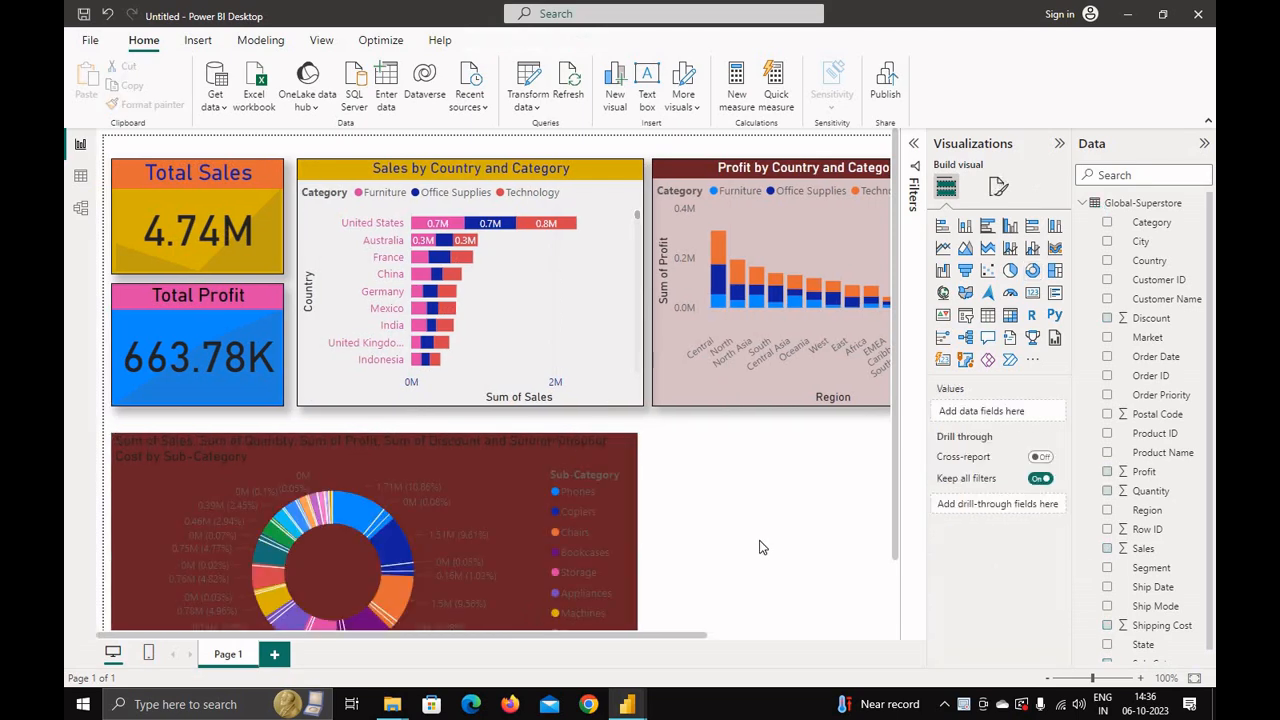
{"action": "key", "text": "ctrl+z"}
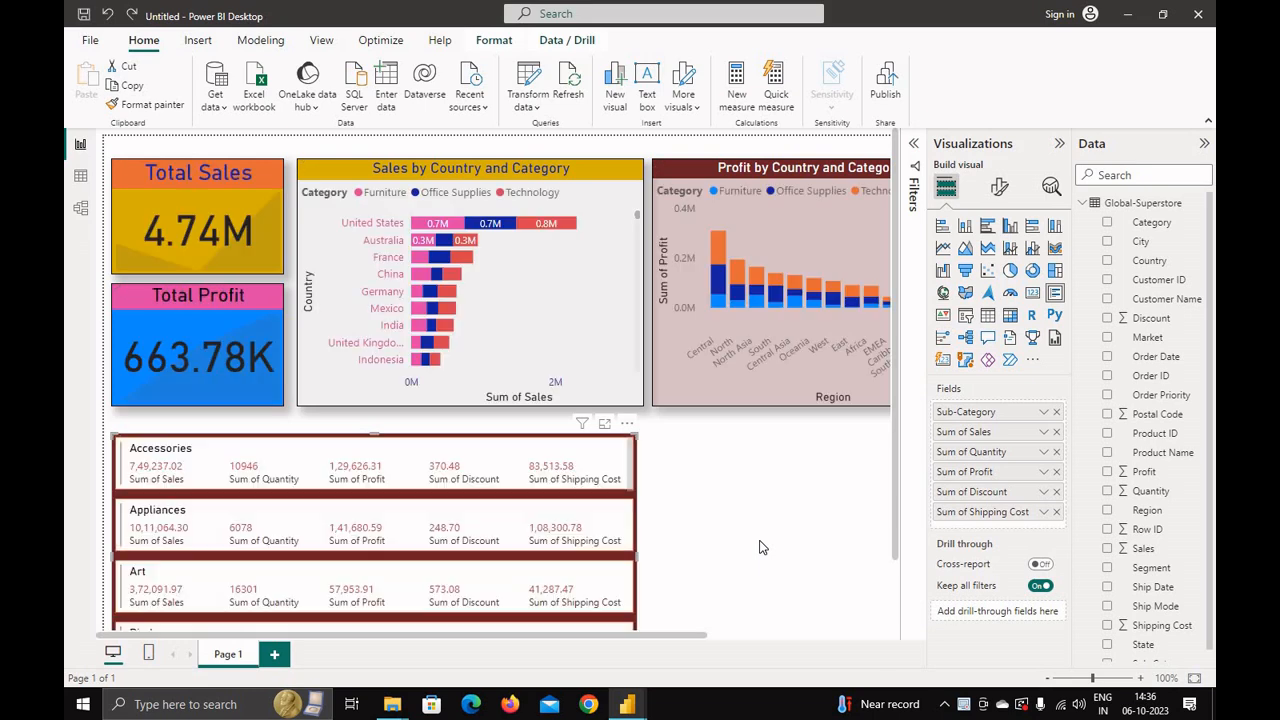
Step: Insert a donut chart next to the multi-row card, with Region as the legend and Sales as the values
{"action": "left_click", "coordinate": [734, 568]}
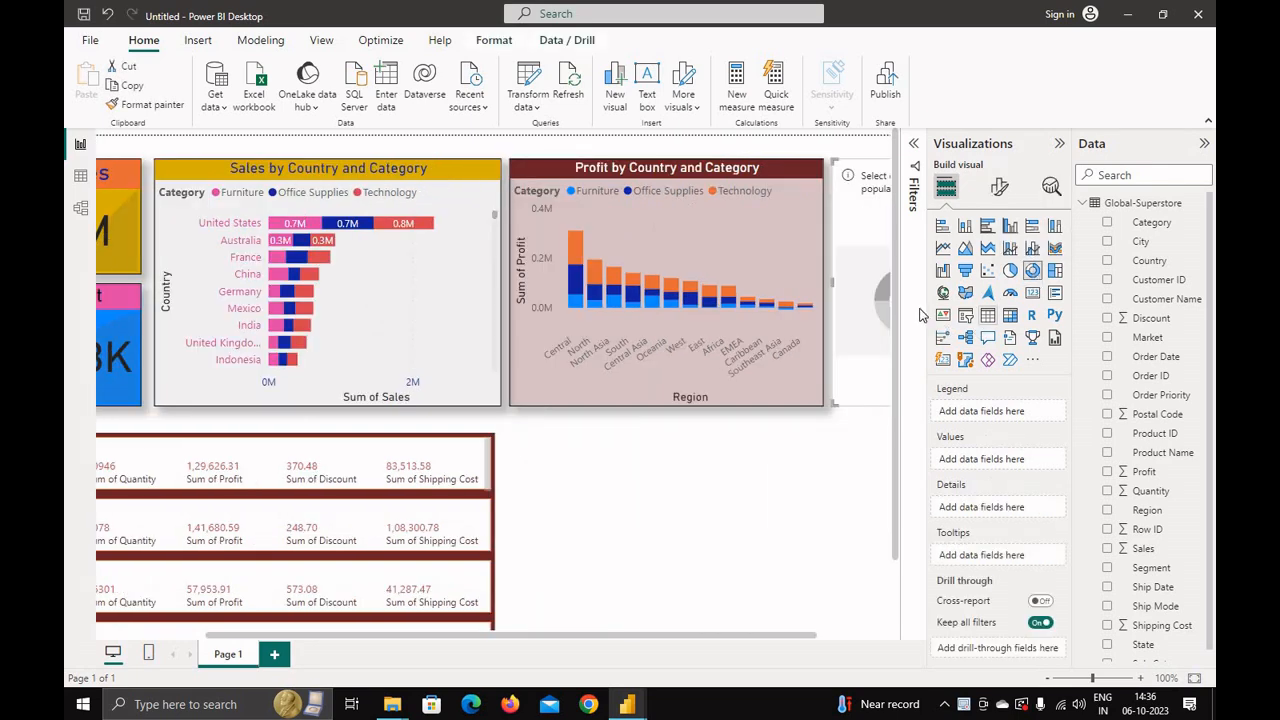
{"action": "left_click_drag", "start_coordinate": [852, 272], "coordinate": [822, 553]}
{"action": "scroll", "coordinate": [716, 518], "scroll_direction": "down", "scroll_amount": 1}
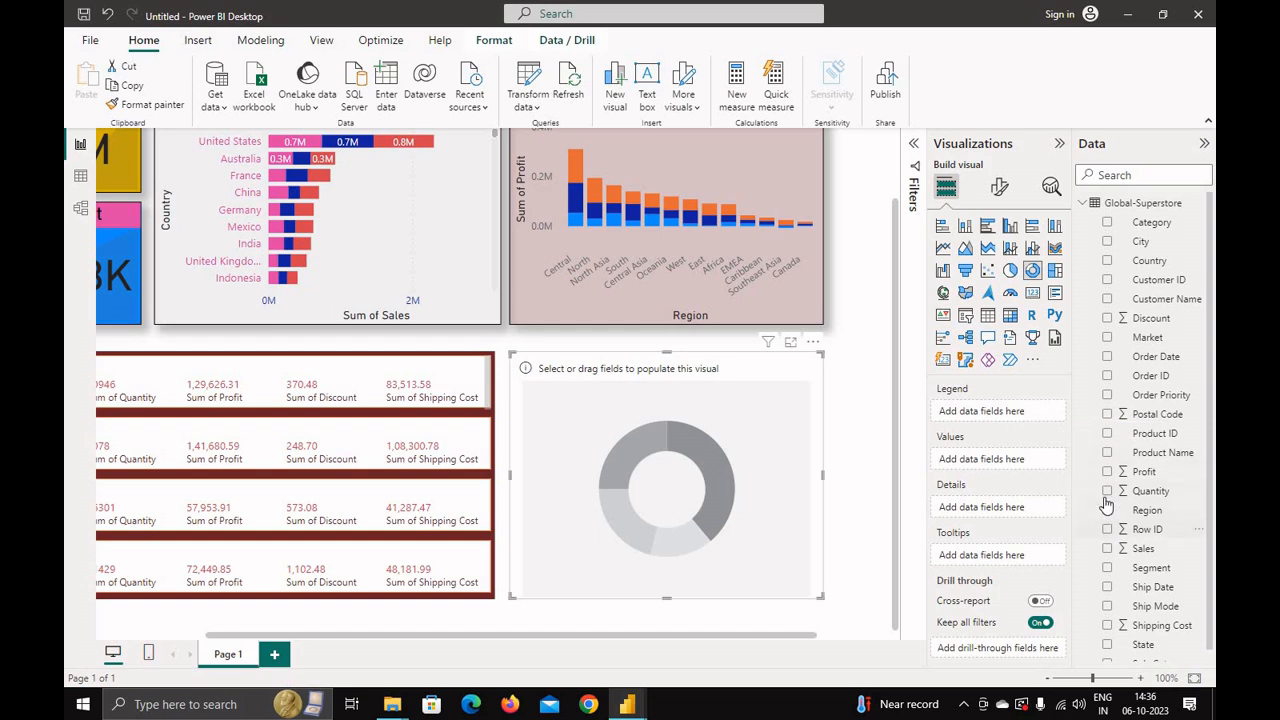
{"action": "left_click_drag", "start_coordinate": [1147, 510], "coordinate": [1003, 415]}
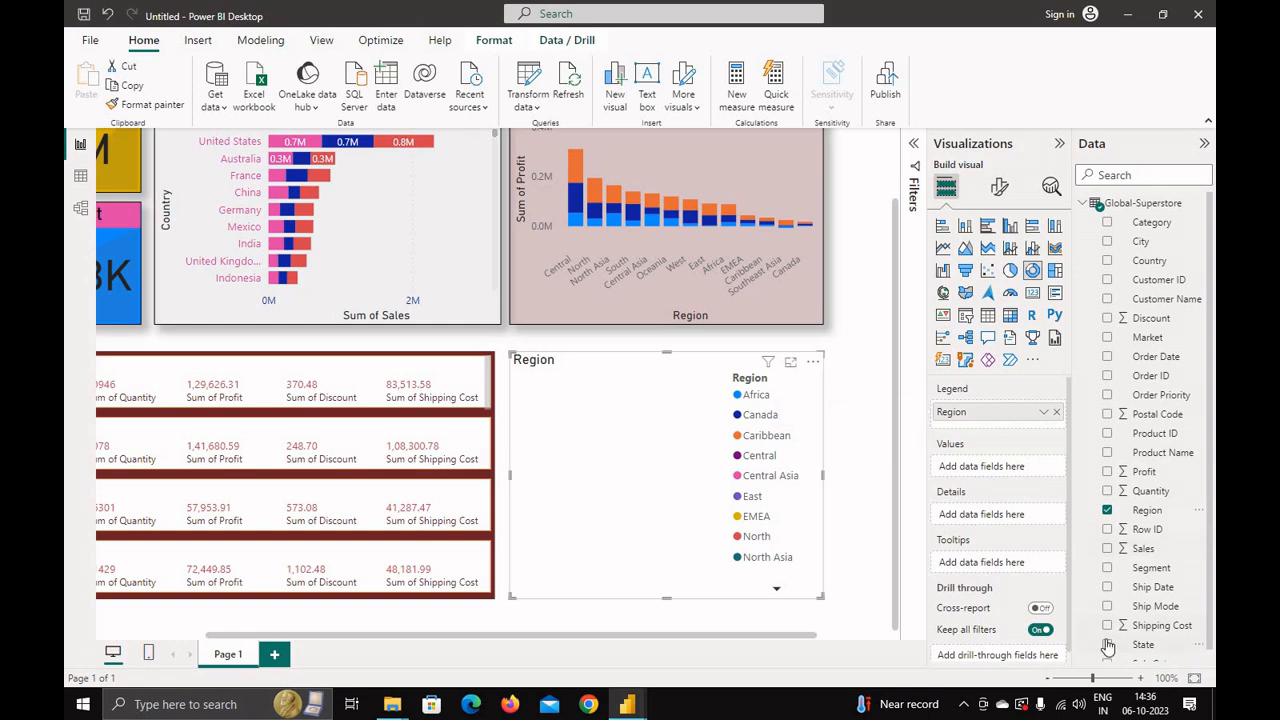
{"action": "left_click", "coordinate": [1107, 549]}
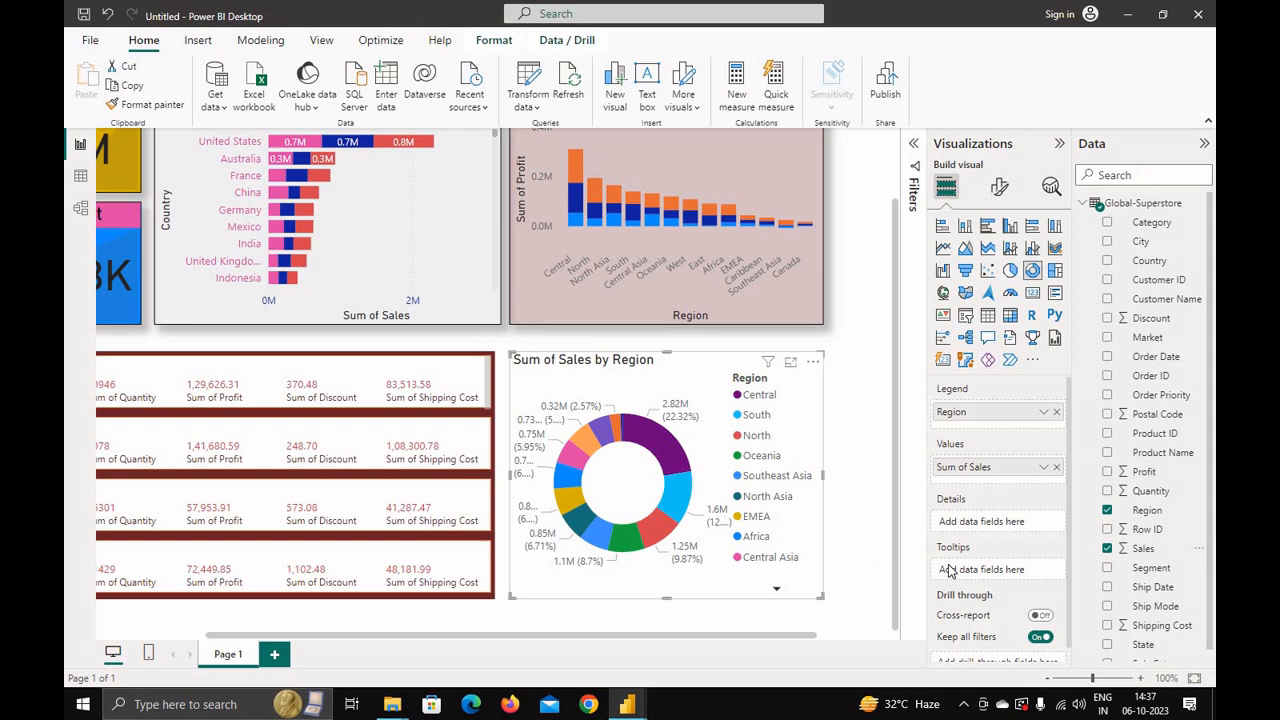
Step: Rename the Sum of Sales field to Sales for this donut chart
{"action": "scroll", "coordinate": [986, 586], "scroll_direction": "down", "scroll_amount": 1}
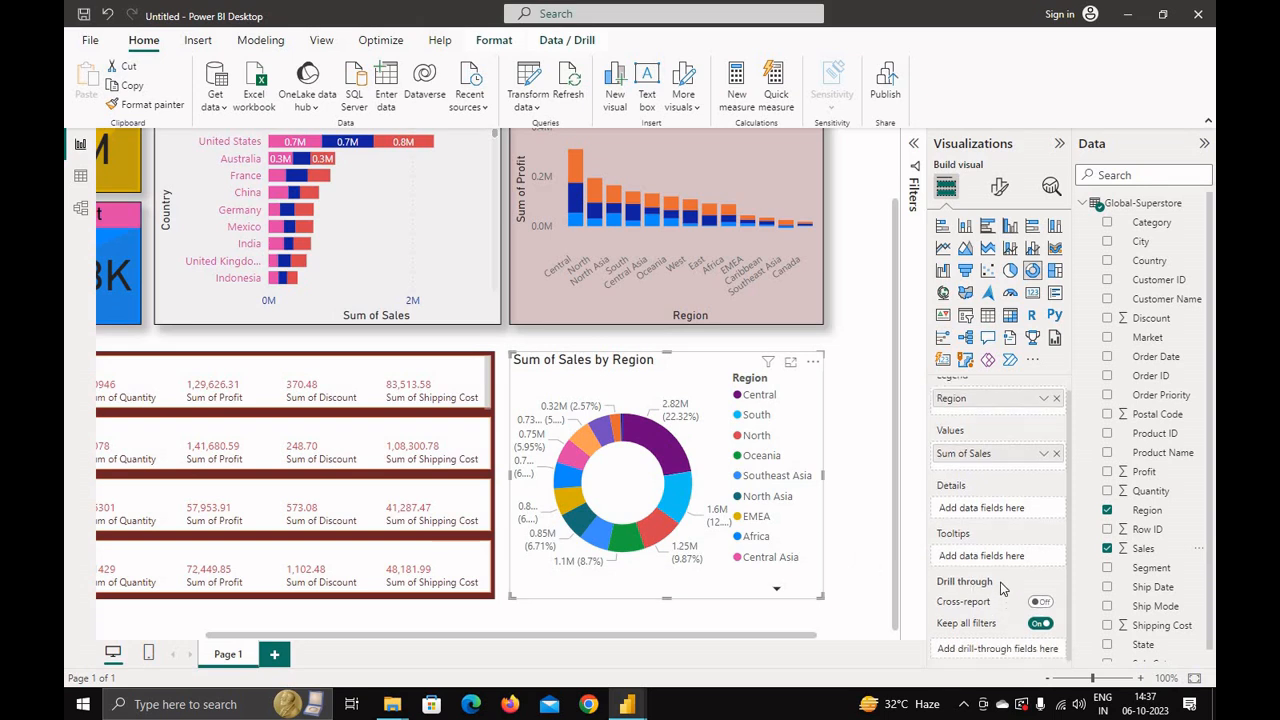
{"action": "left_click", "coordinate": [1044, 455]}
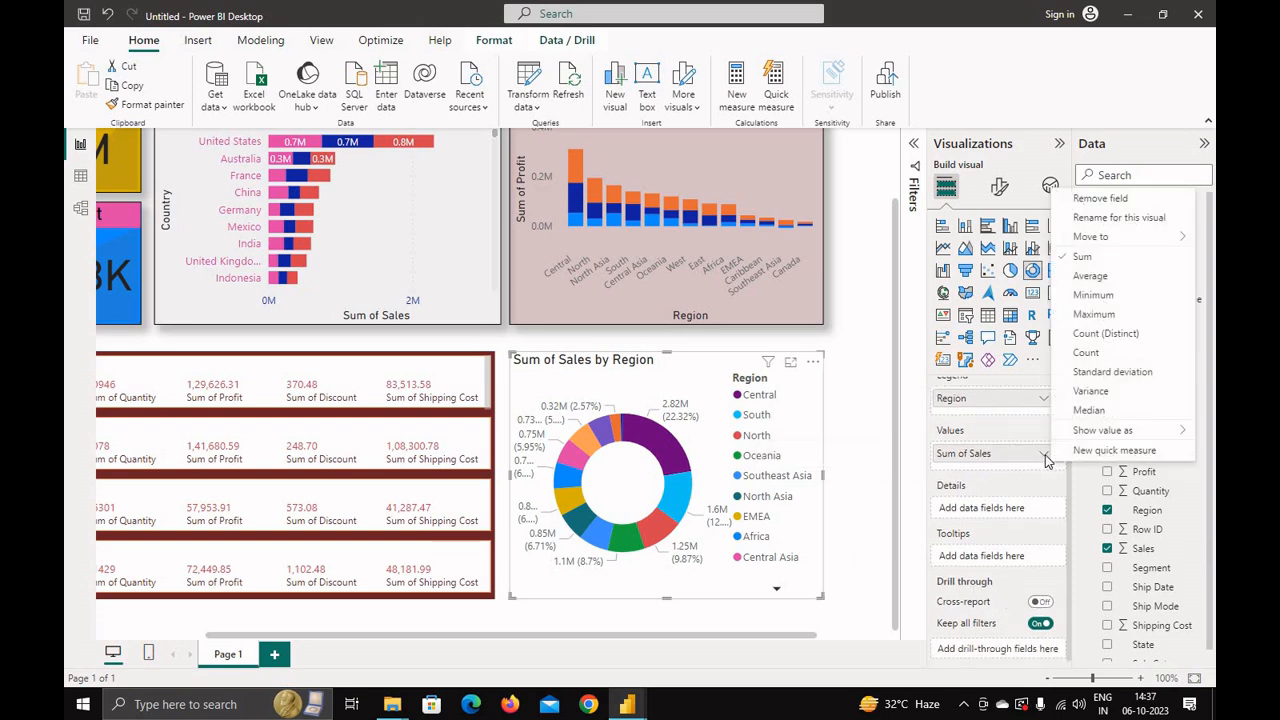
{"action": "left_click", "coordinate": [1120, 218]}
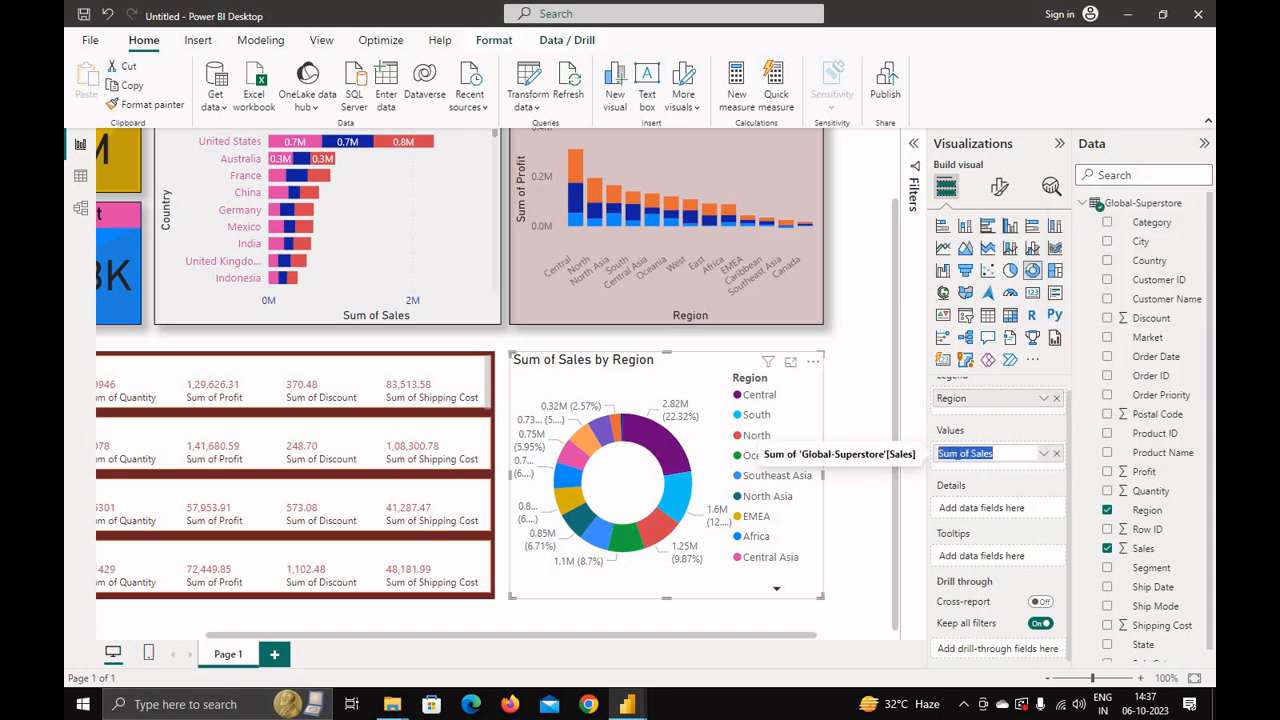
{"action": "left_click", "coordinate": [972, 456]}
{"action": "key", "text": "BackSpace"}
{"action": "key", "text": "BackSpace"}
{"action": "key", "text": "BackSpace"}
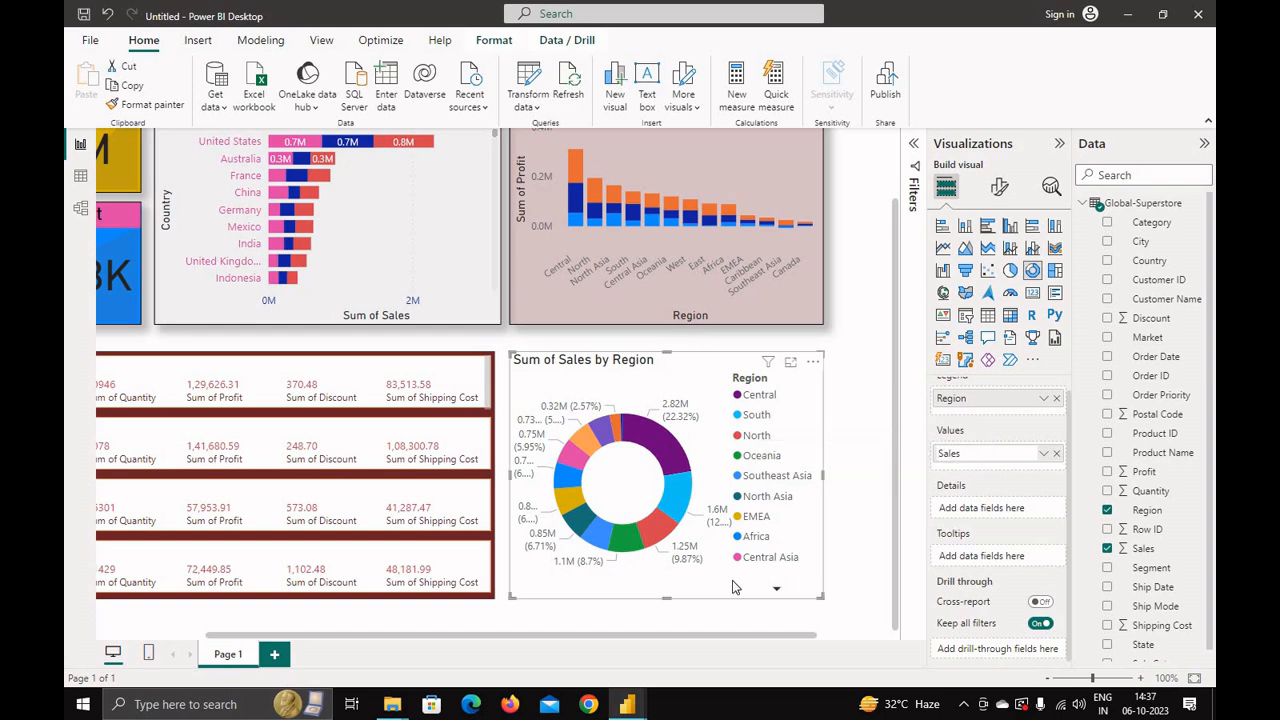
{"action": "key", "text": "Return"}
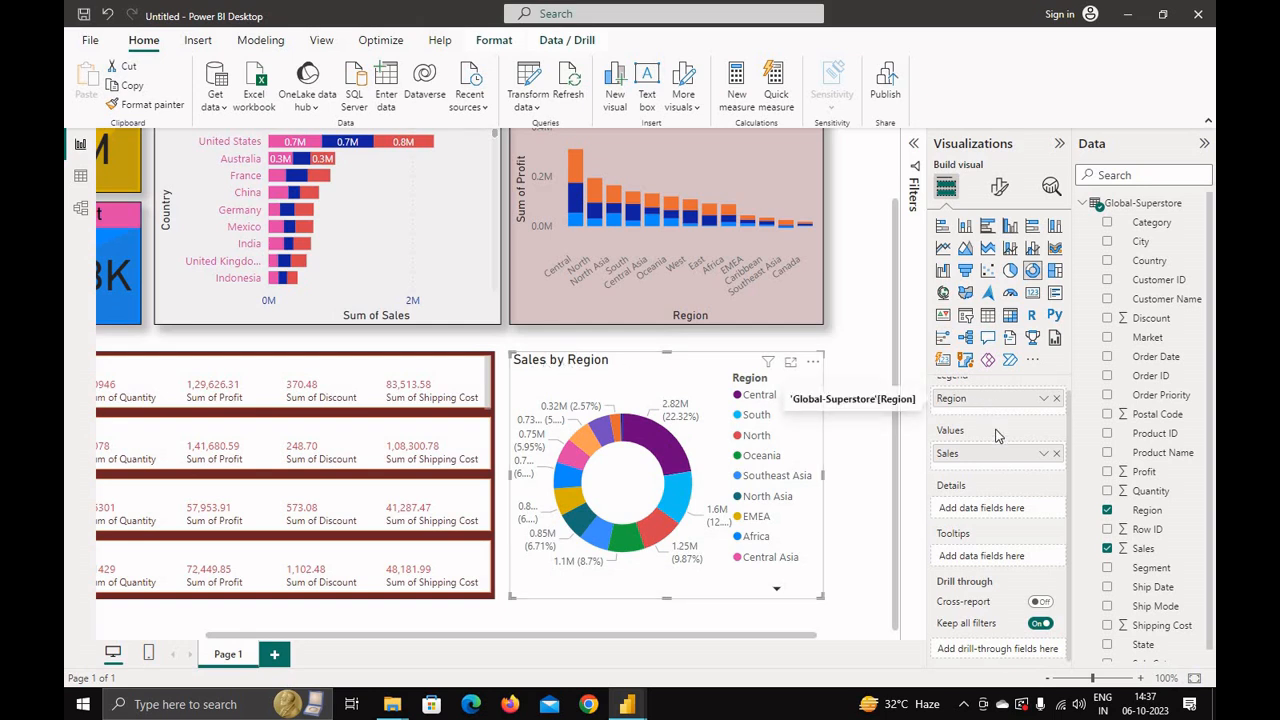
{"action": "scroll", "coordinate": [975, 412], "scroll_direction": "up", "scroll_amount": 1}
{"action": "left_click", "coordinate": [1041, 416]}
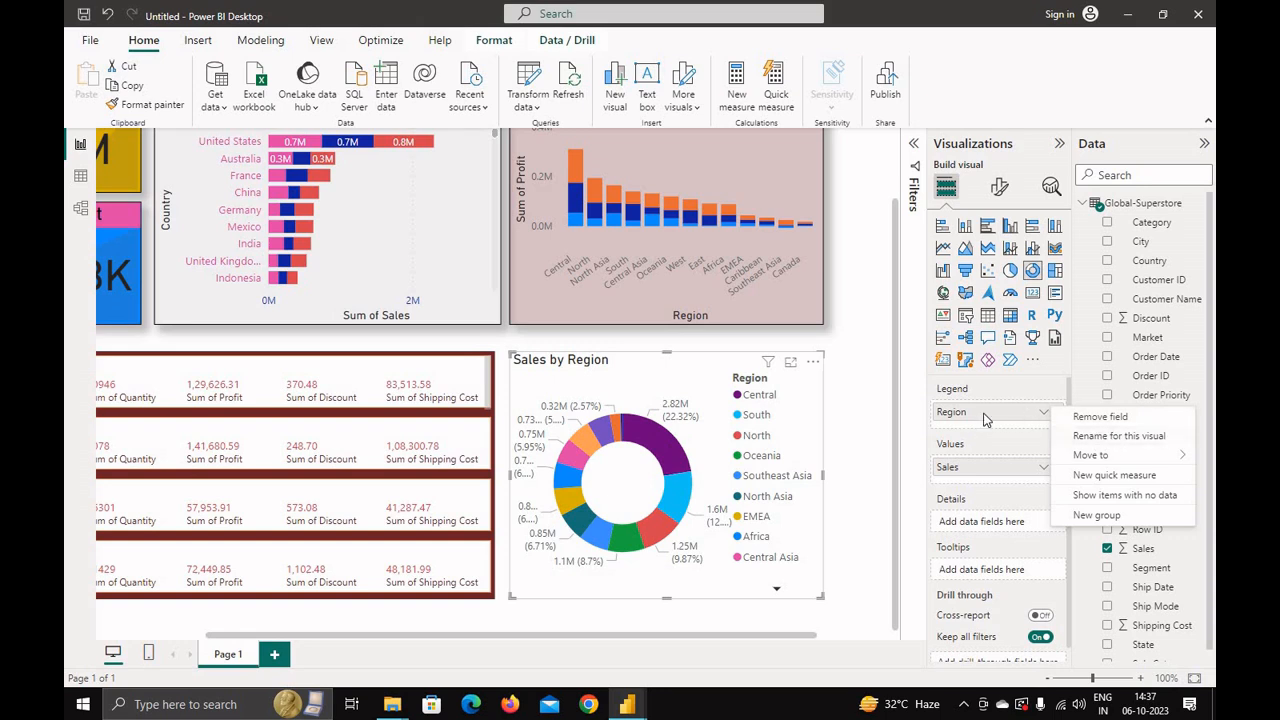
{"action": "left_click", "coordinate": [958, 248]}
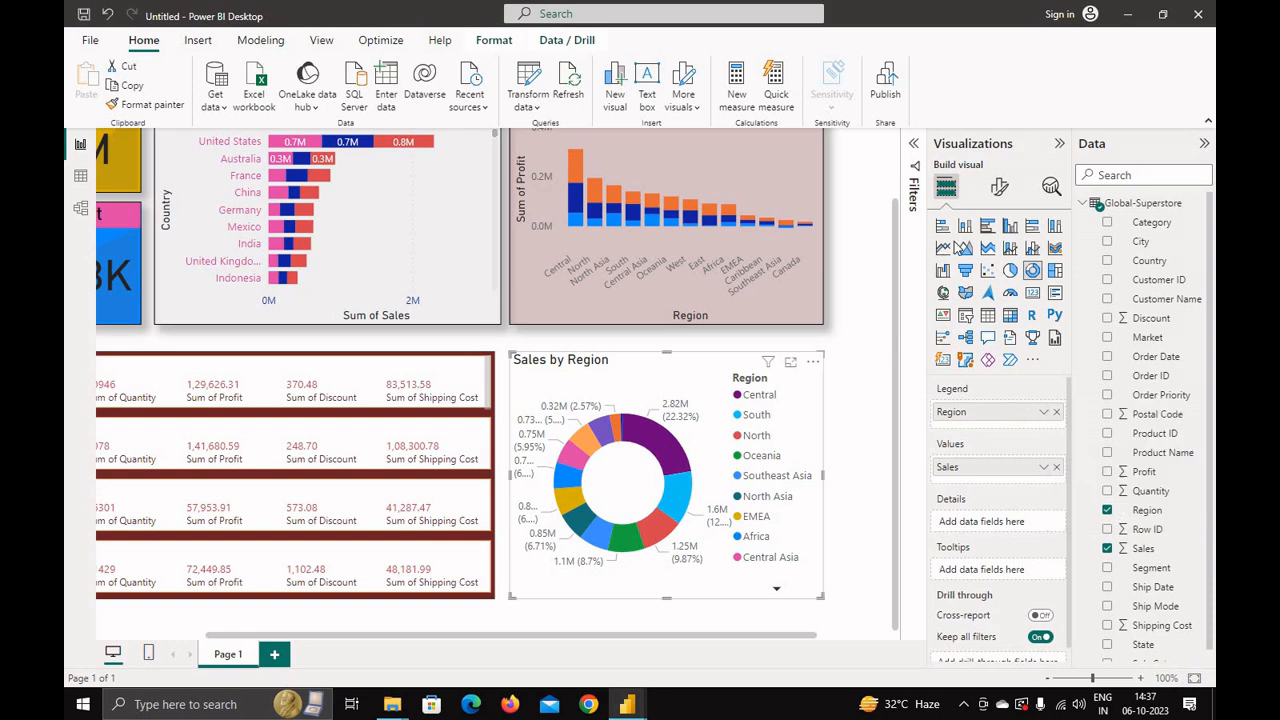
Step: Turn off the donut chart's detail labels while keeping the legend on
{"action": "left_click", "coordinate": [999, 187]}
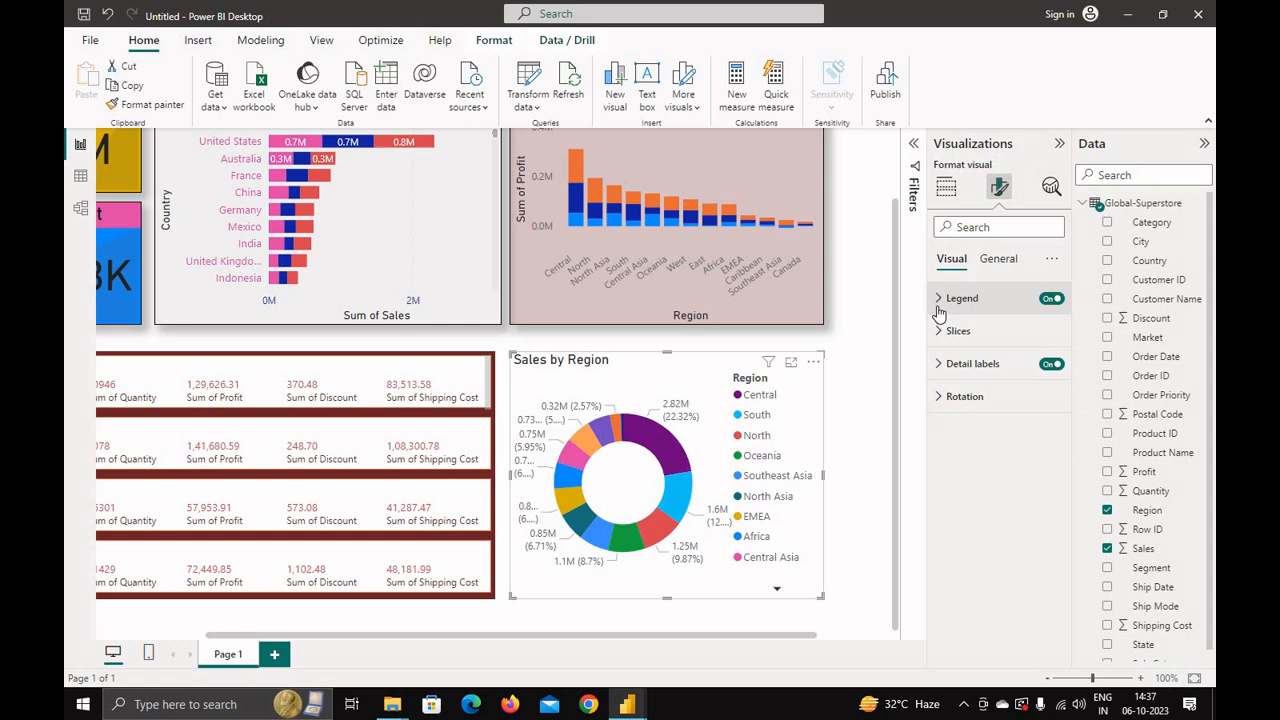
{"action": "left_click", "coordinate": [1051, 299]}
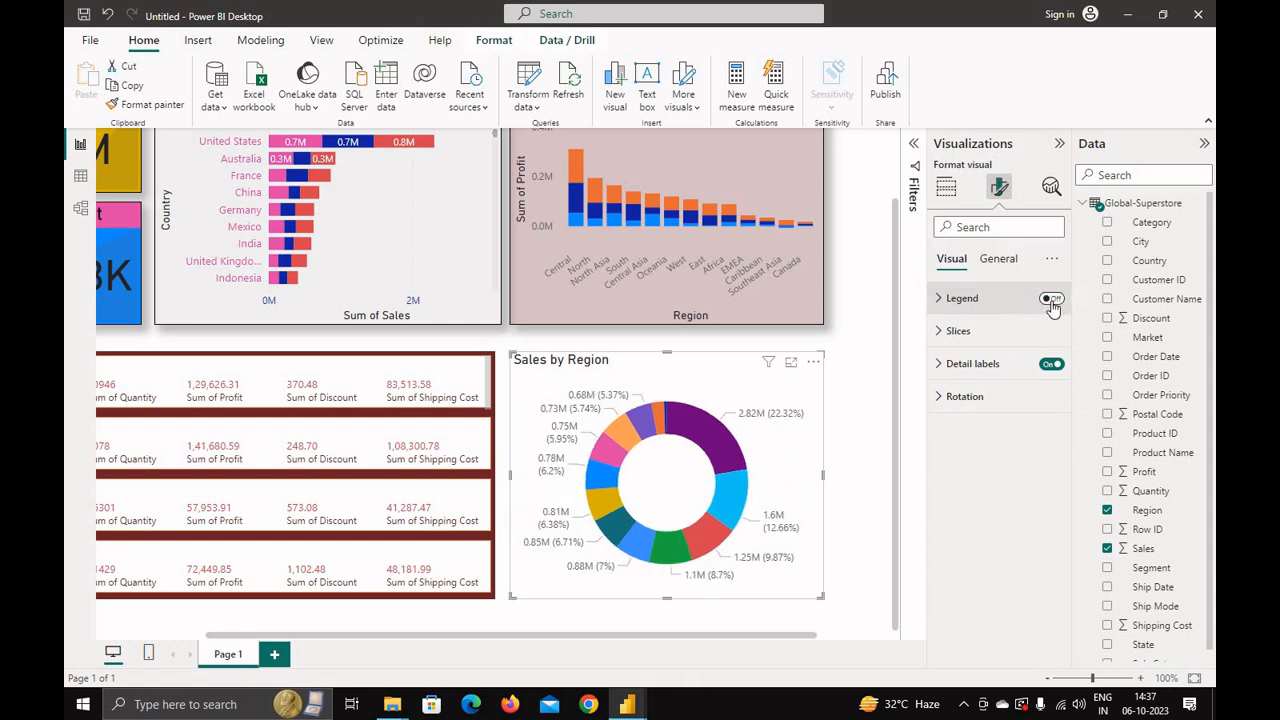
{"action": "left_click", "coordinate": [1051, 299]}
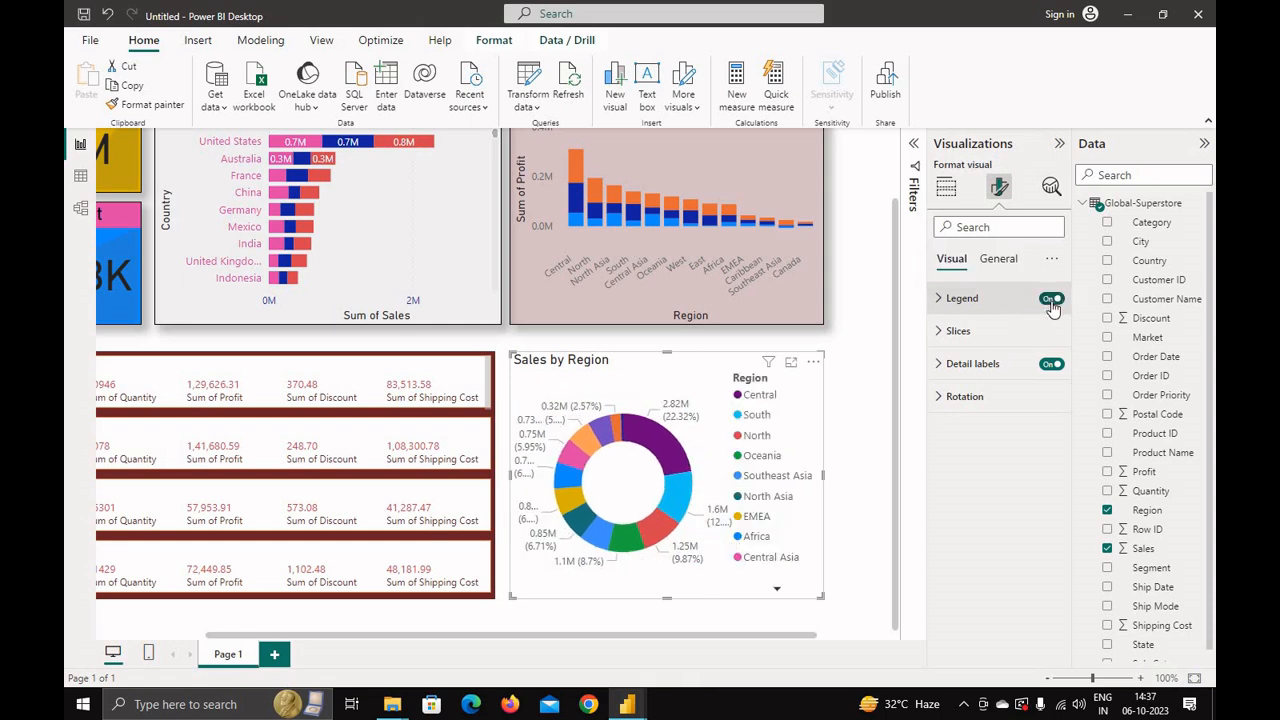
{"action": "left_click", "coordinate": [1051, 366]}
{"action": "left_click", "coordinate": [1051, 365]}
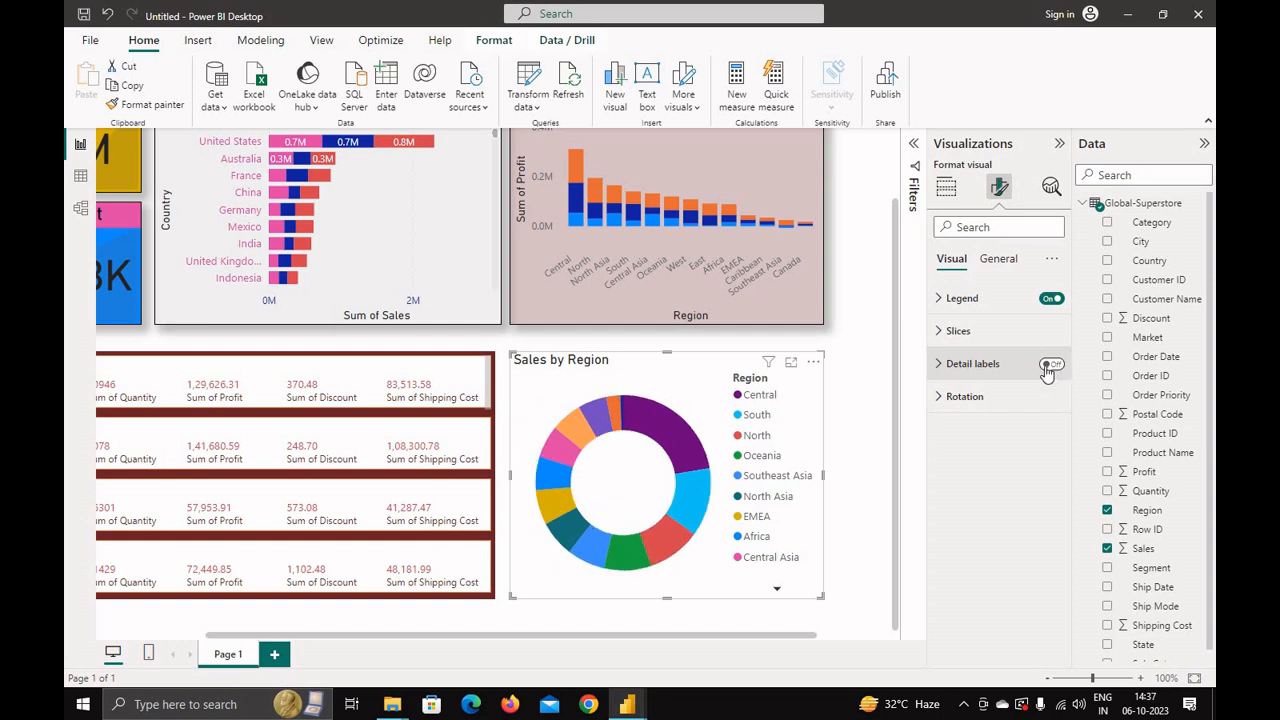
Step: Set the donut chart's visual background colour to dark red
{"action": "left_click", "coordinate": [1002, 259]}
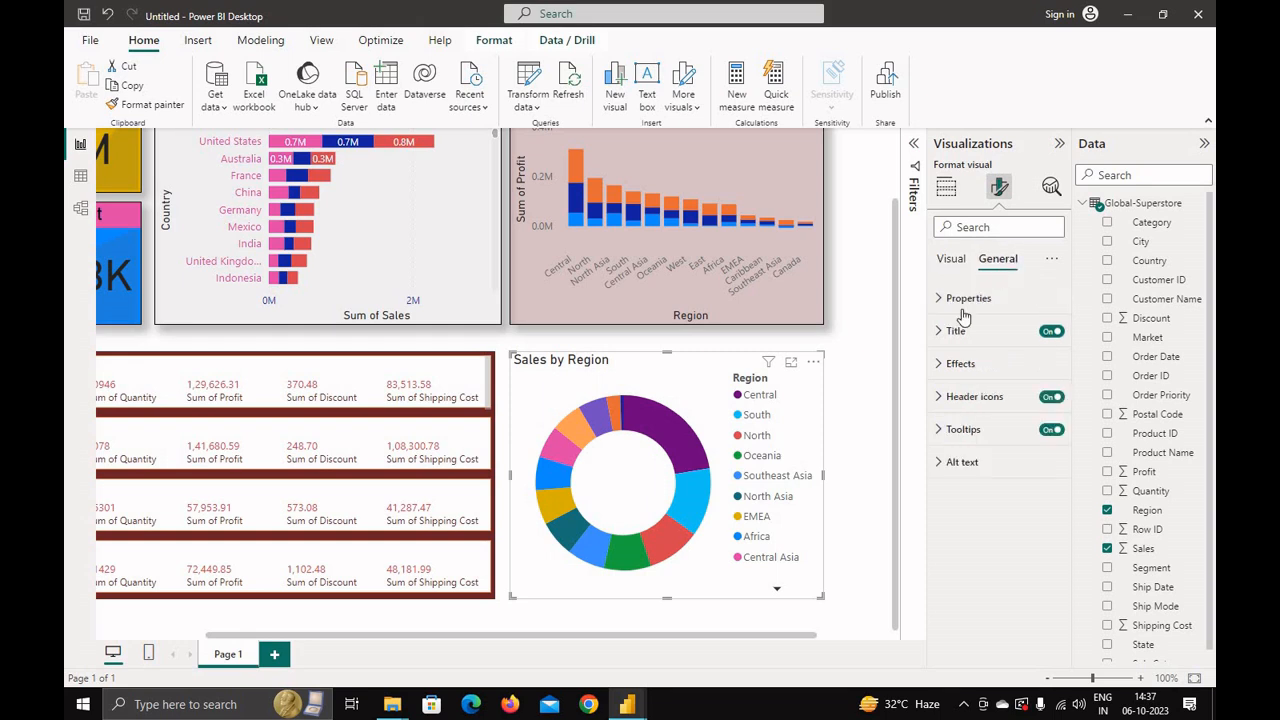
{"action": "left_click", "coordinate": [940, 370]}
{"action": "left_click", "coordinate": [972, 445]}
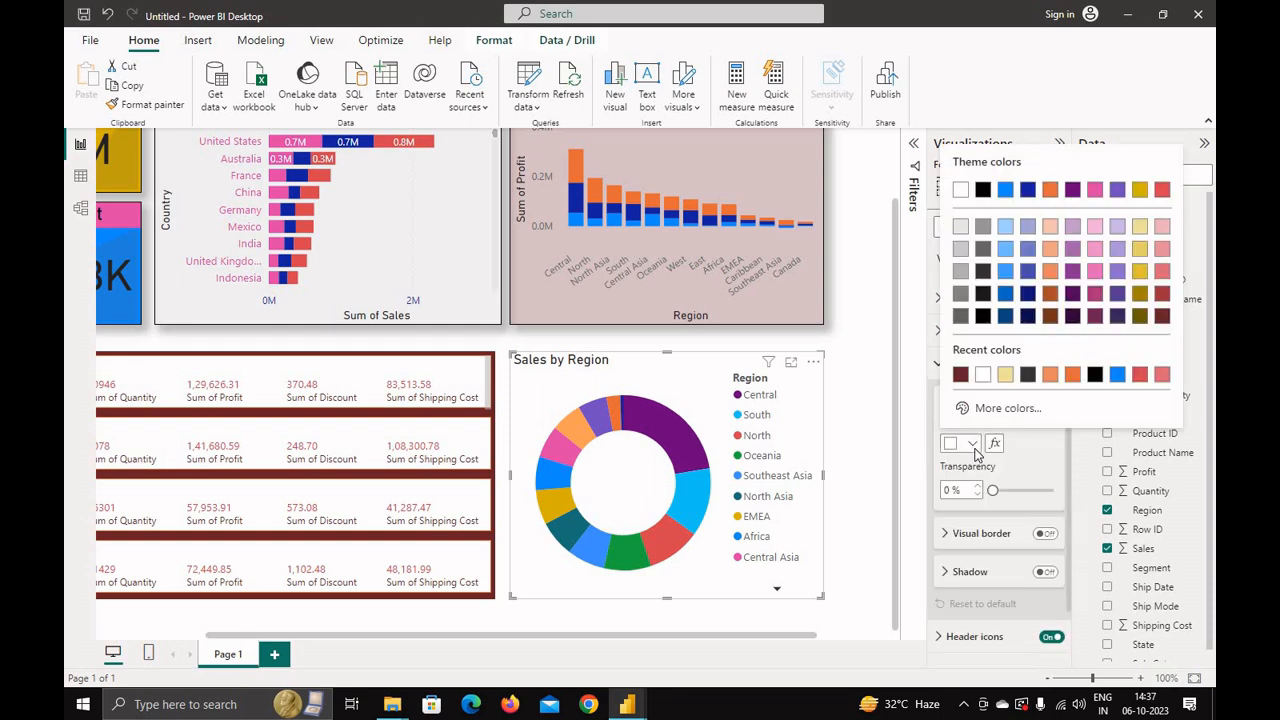
{"action": "left_click", "coordinate": [960, 375]}
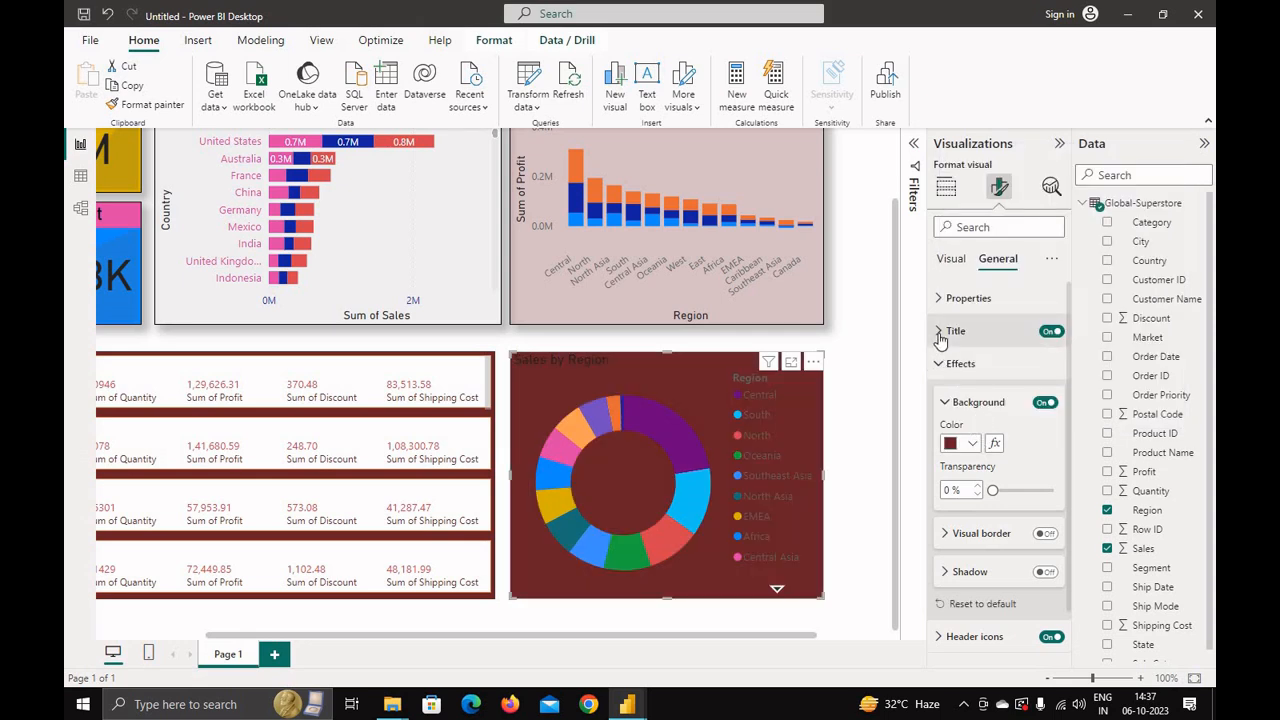
Step: Set the donut chart title's text colour to white
{"action": "left_click", "coordinate": [940, 336]}
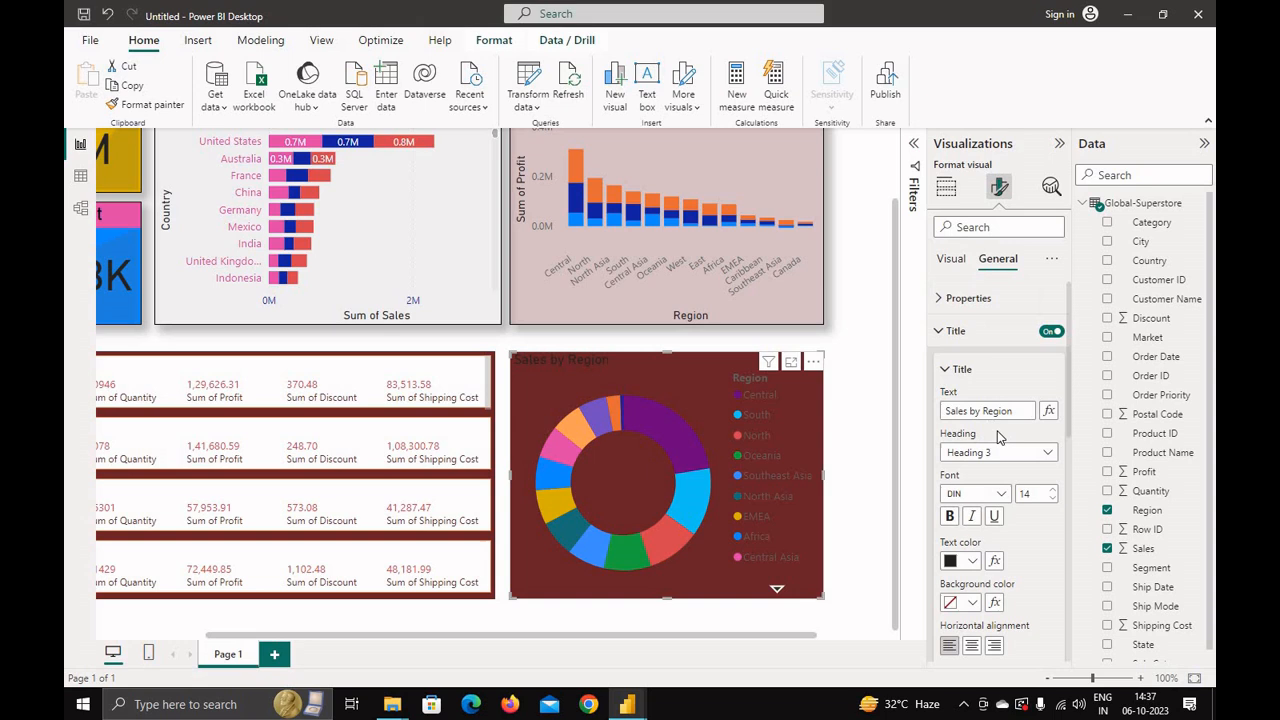
{"action": "left_click", "coordinate": [972, 561]}
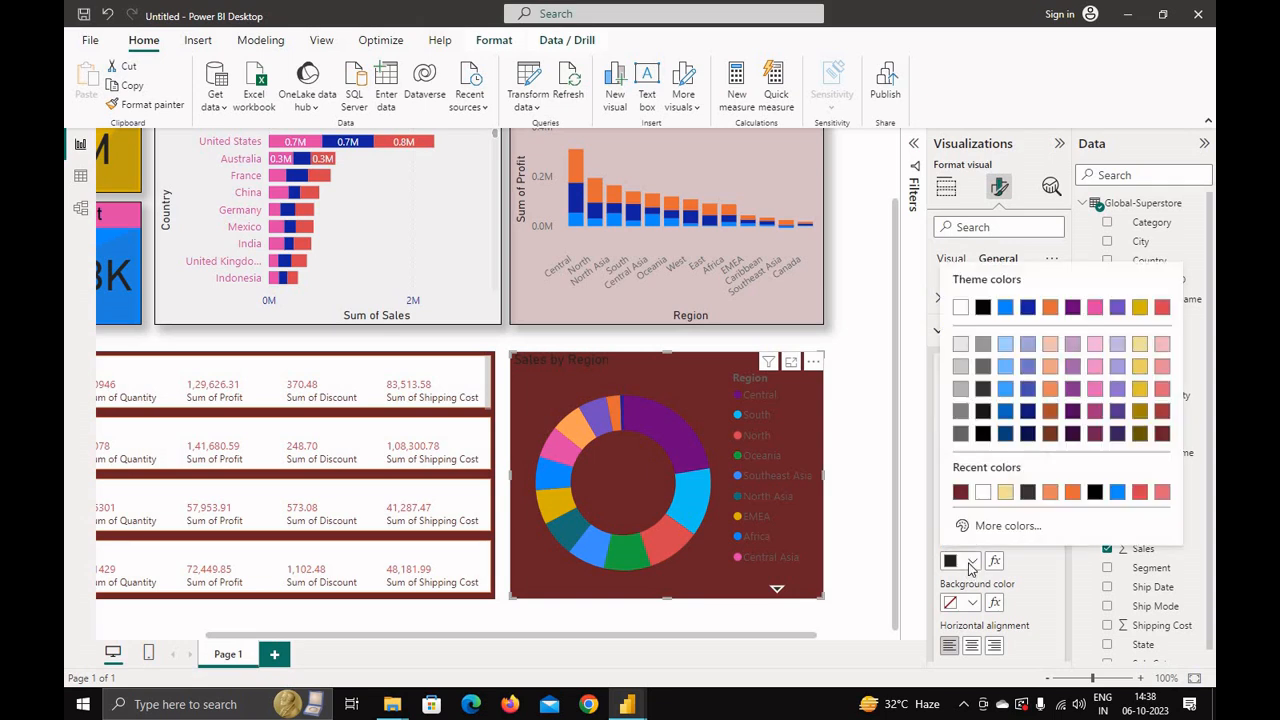
{"action": "left_click", "coordinate": [982, 493]}
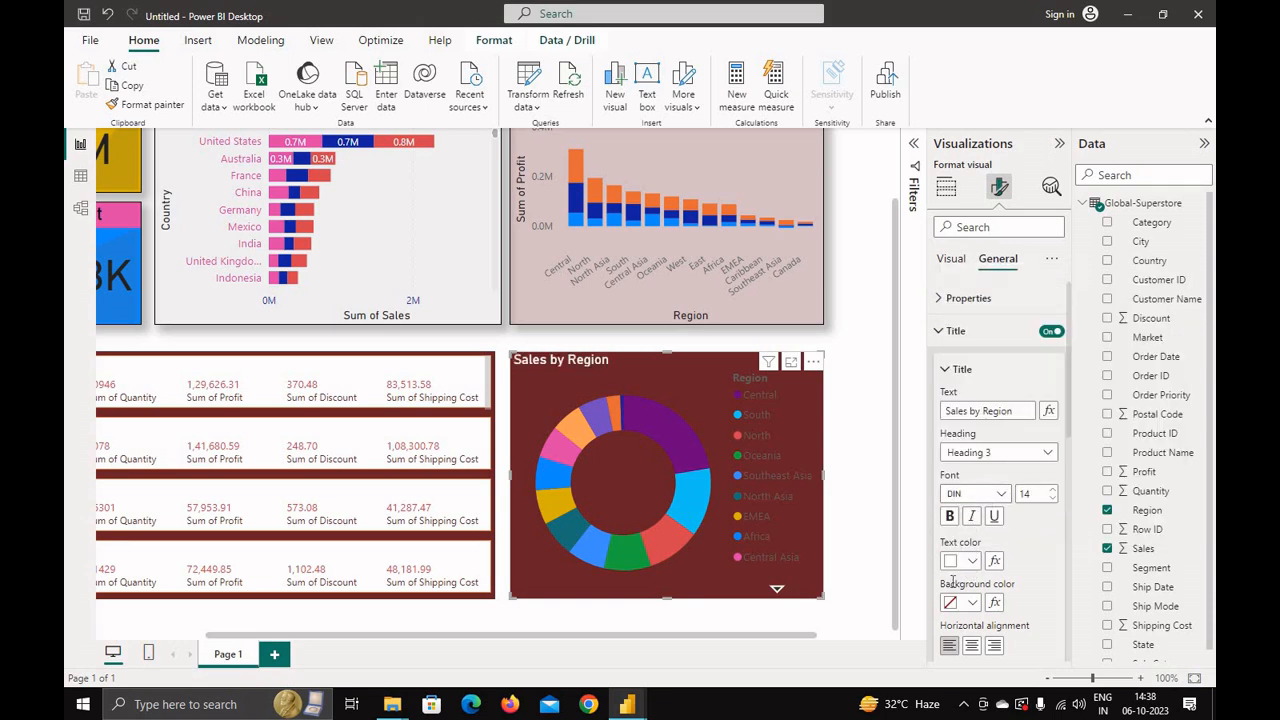
{"action": "left_click", "coordinate": [945, 369]}
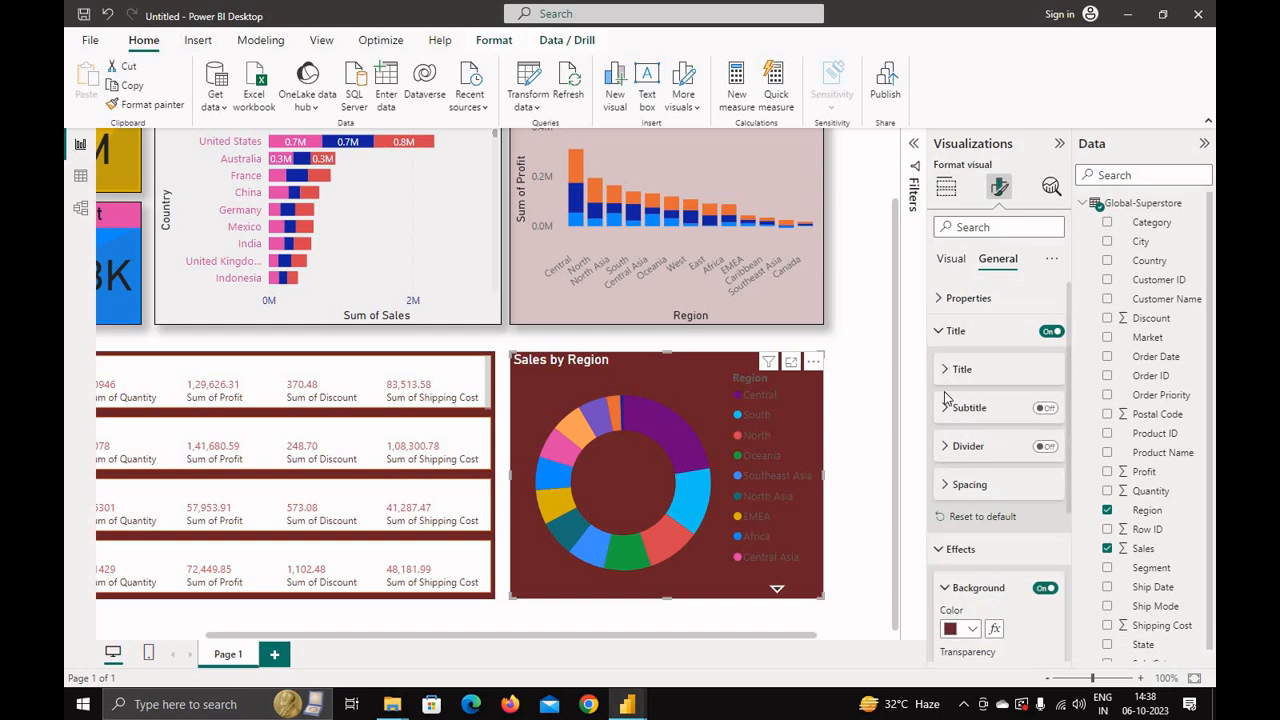
Step: Set the donut chart background transparency to about 53%
{"action": "left_click", "coordinate": [937, 330]}
{"action": "scroll", "coordinate": [945, 560], "scroll_direction": "down", "scroll_amount": 1}
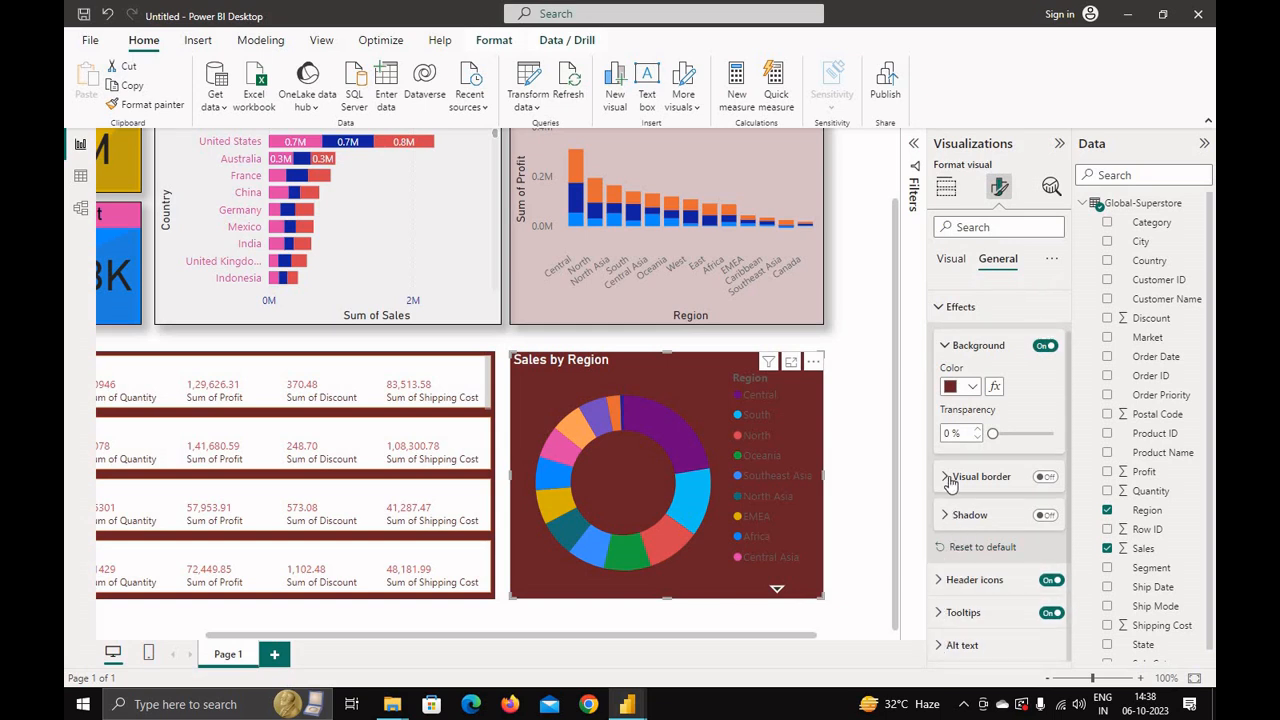
{"action": "left_click_drag", "start_coordinate": [992, 433], "coordinate": [1025, 433]}
{"action": "scroll", "coordinate": [940, 397], "scroll_direction": "up", "scroll_amount": 1}
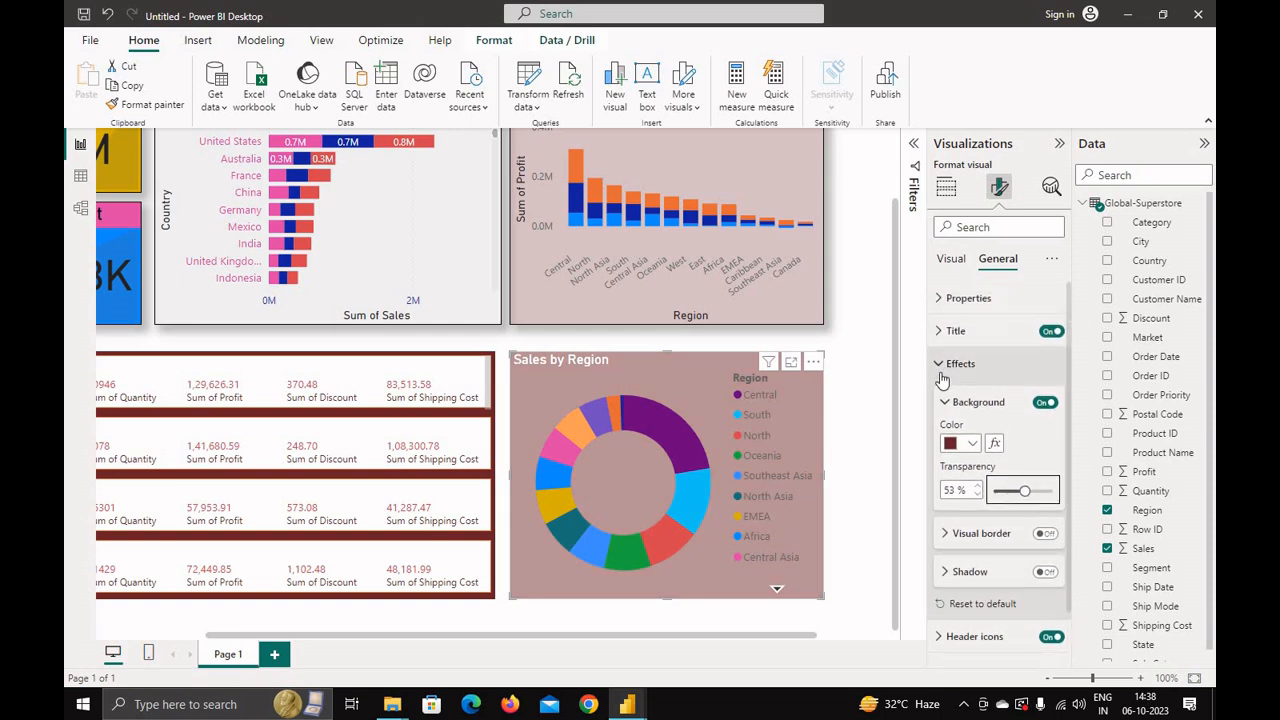
Step: Center-align the donut chart's title horizontally
{"action": "left_click", "coordinate": [946, 298]}
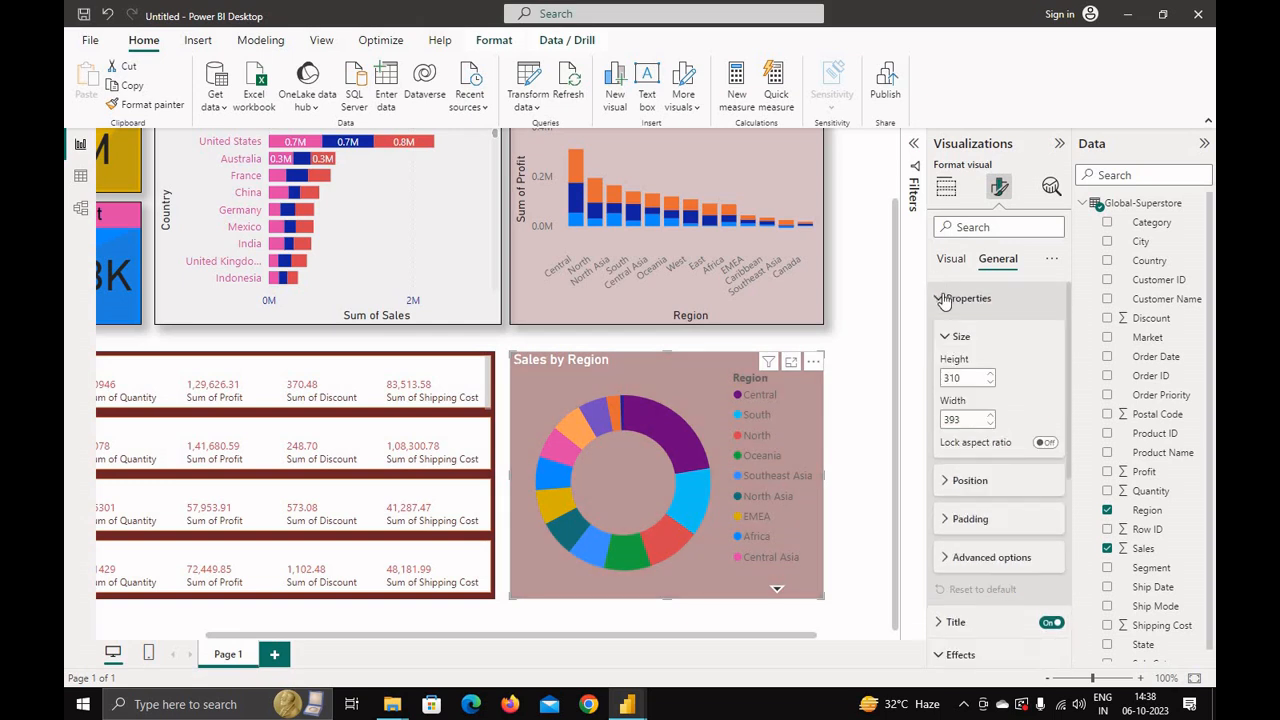
{"action": "left_click", "coordinate": [946, 298]}
{"action": "left_click", "coordinate": [955, 330]}
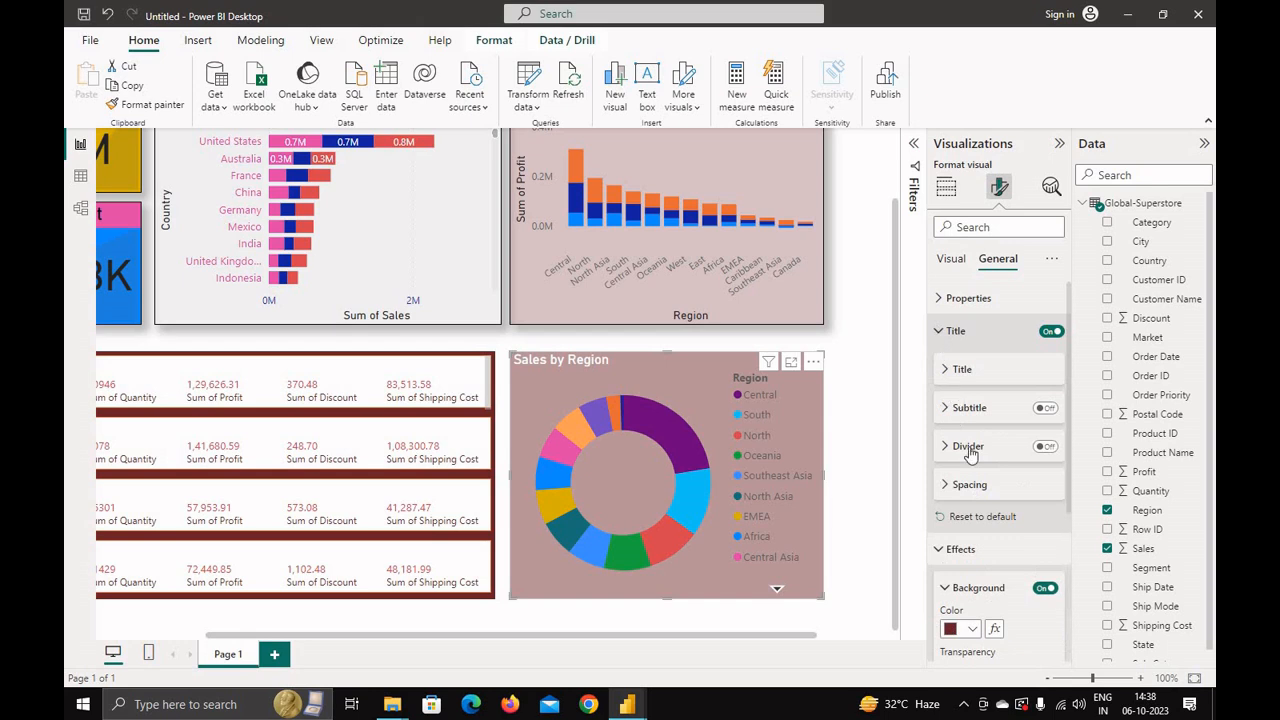
{"action": "left_click", "coordinate": [948, 369]}
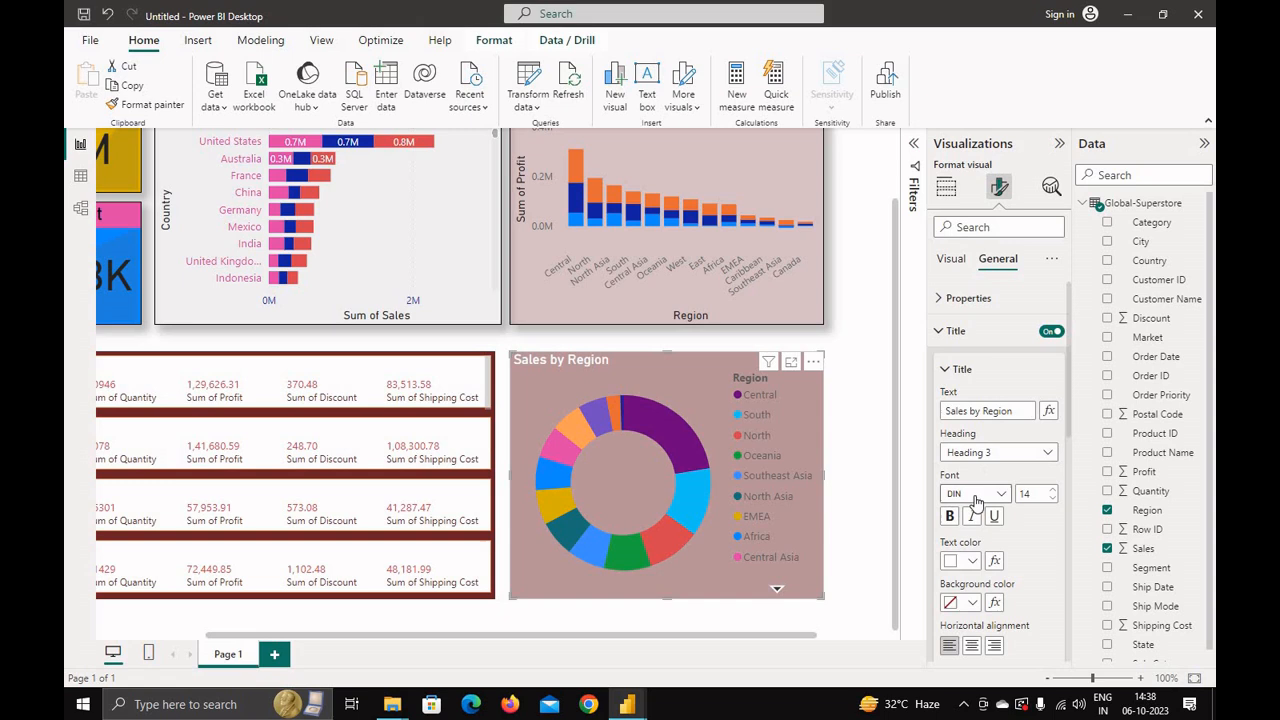
{"action": "scroll", "coordinate": [993, 481], "scroll_direction": "down", "scroll_amount": 3}
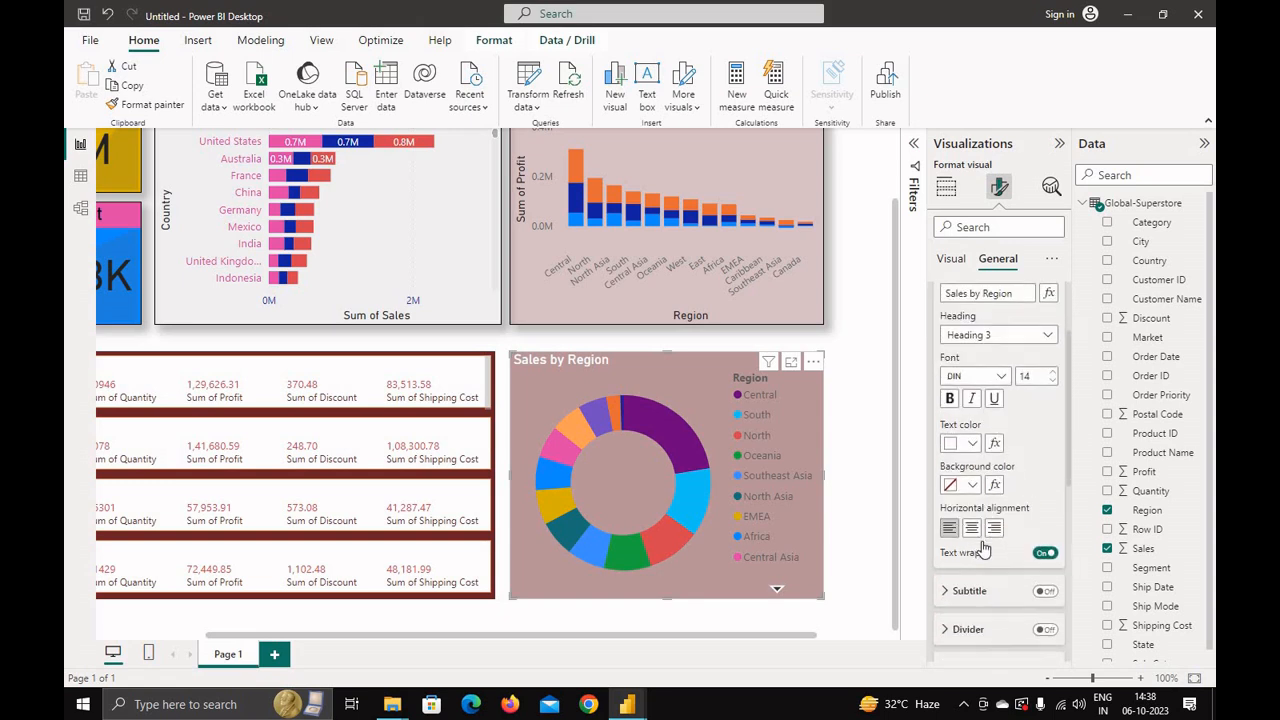
{"action": "left_click", "coordinate": [972, 476]}
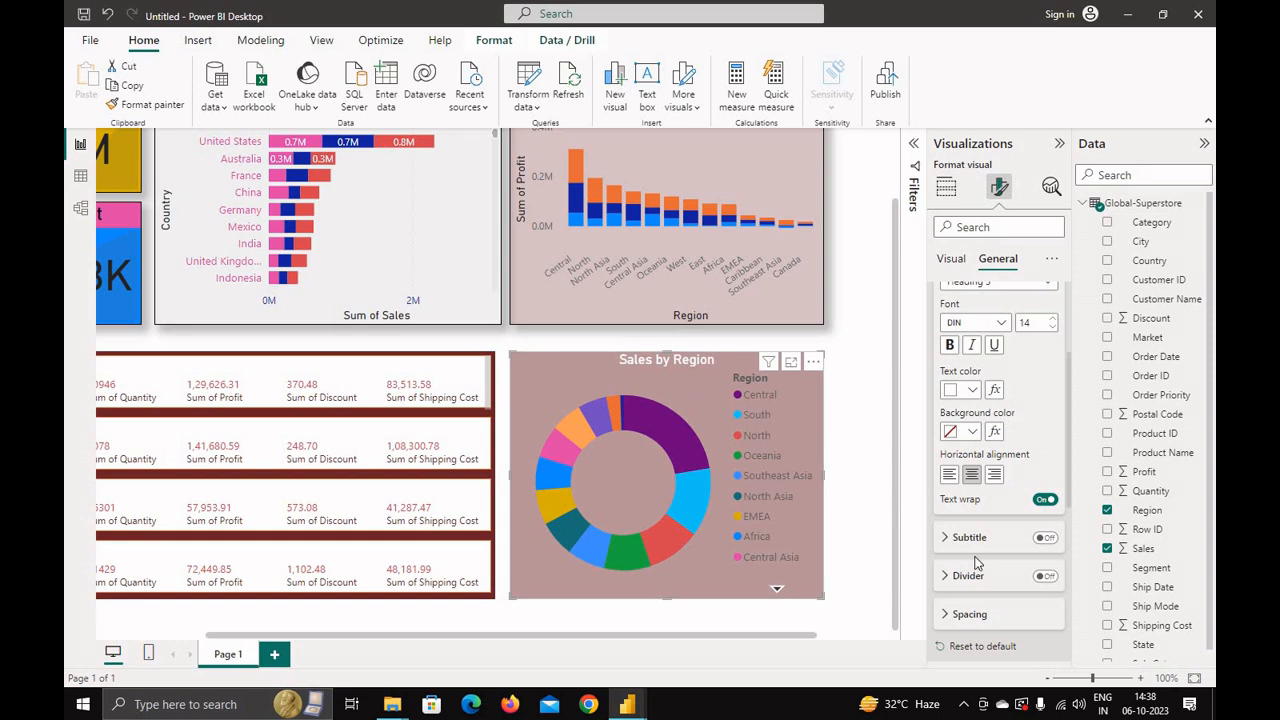
{"action": "scroll", "coordinate": [1017, 516], "scroll_direction": "down", "scroll_amount": 2}
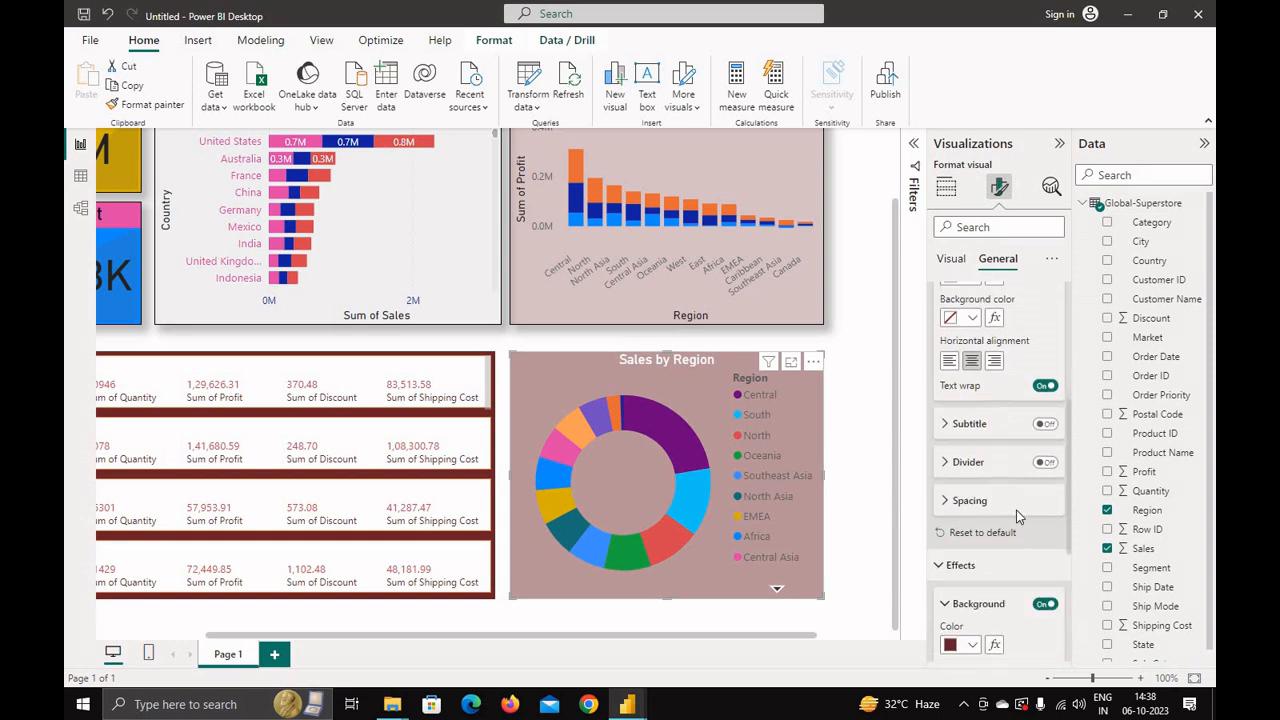
{"action": "left_click", "coordinate": [1044, 463]}
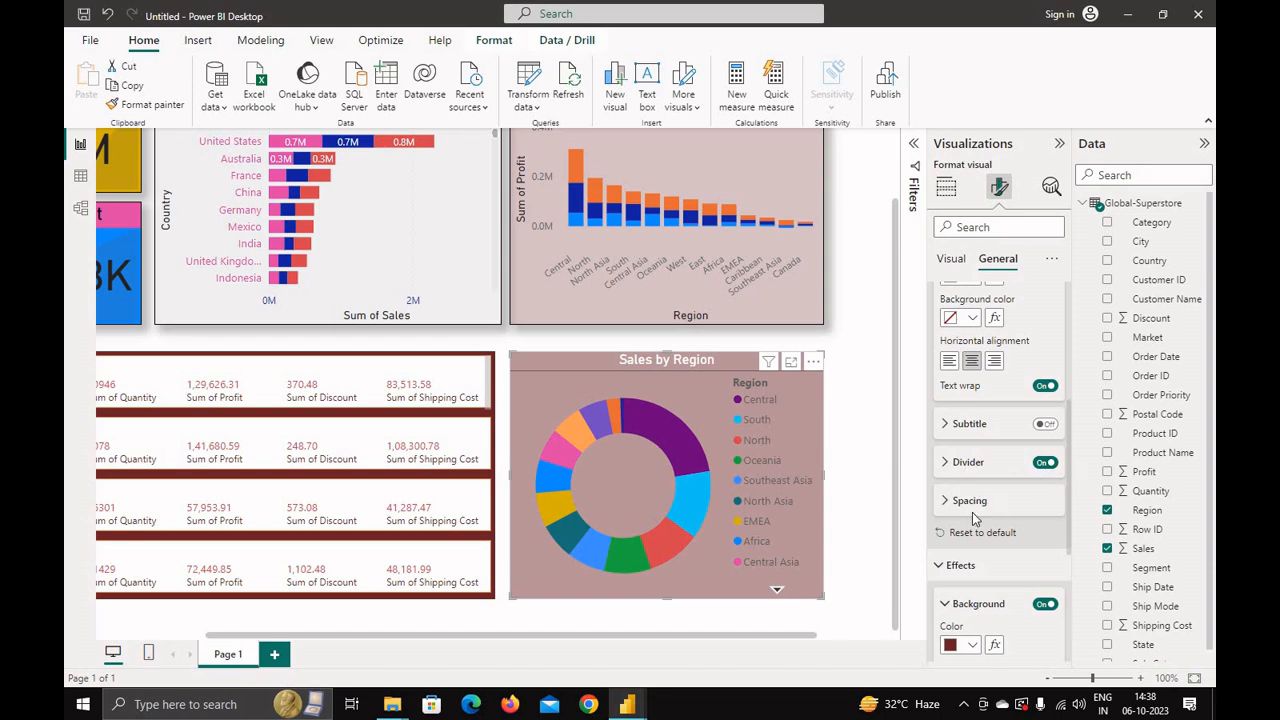
{"action": "left_click", "coordinate": [1045, 462]}
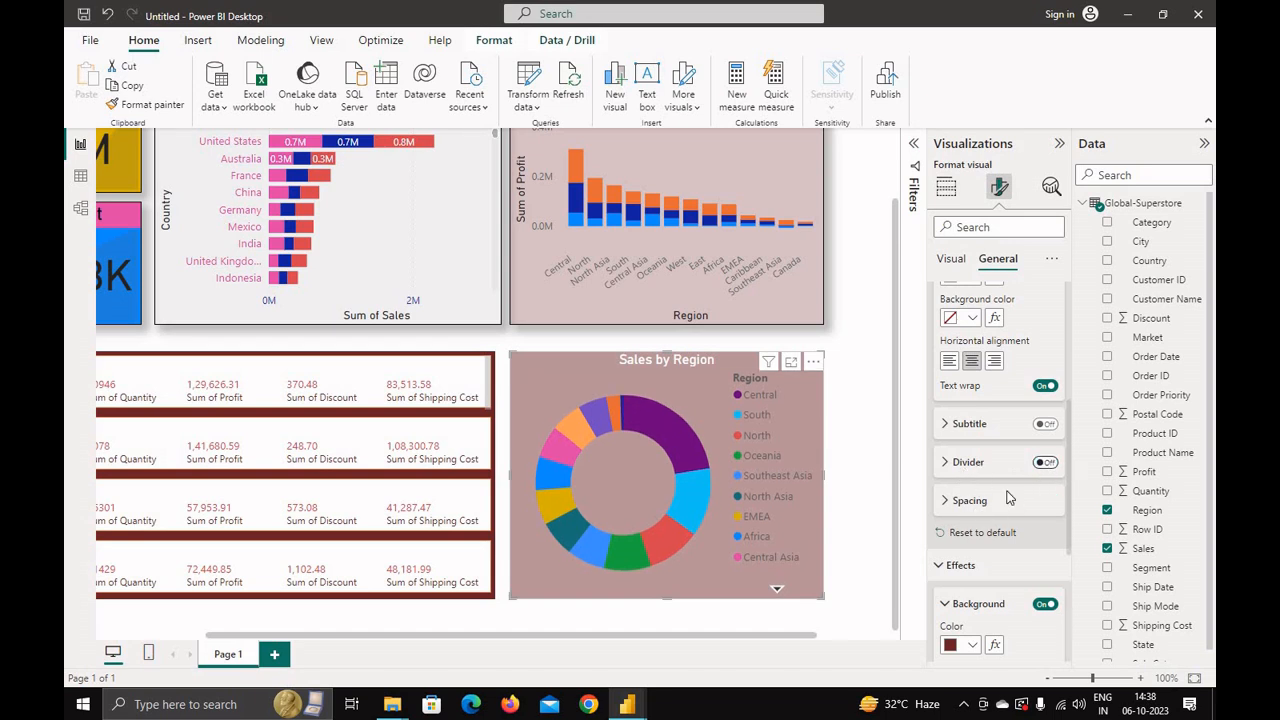
Step: Set the donut chart title's background colour to dark red
{"action": "scroll", "coordinate": [1000, 500], "scroll_direction": "up", "scroll_amount": 2}
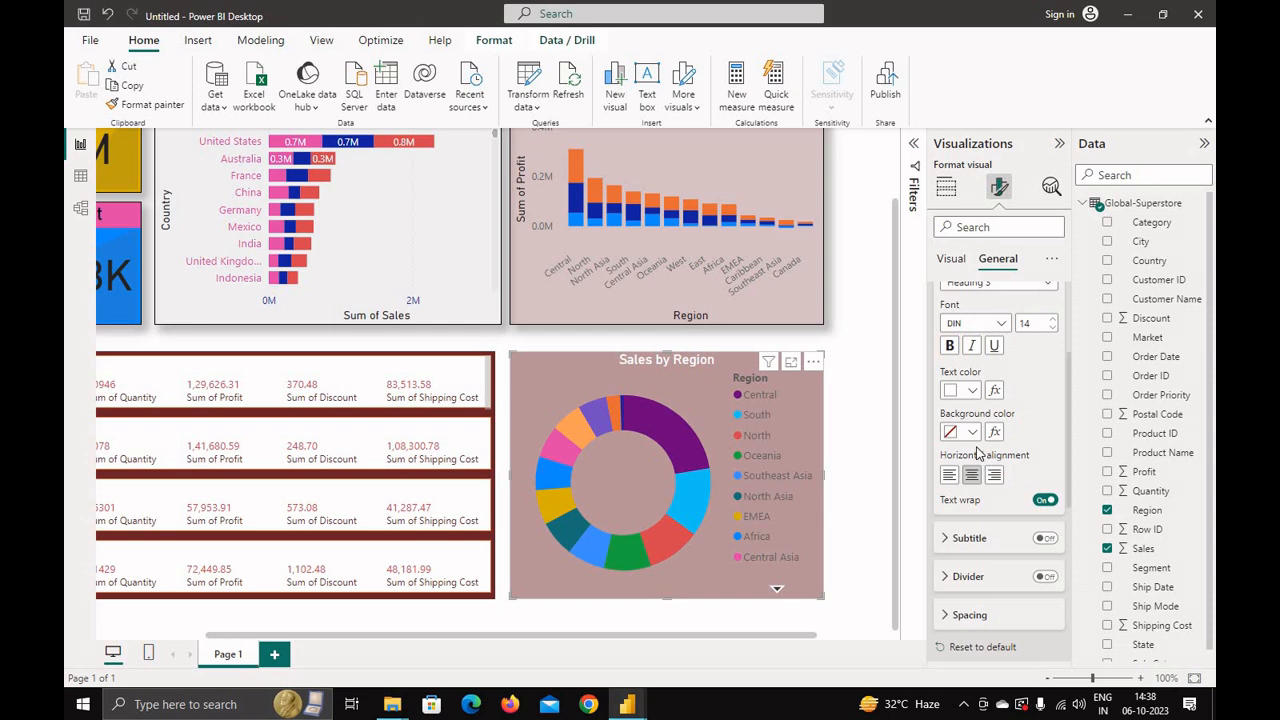
{"action": "scroll", "coordinate": [975, 480], "scroll_direction": "up", "scroll_amount": 1}
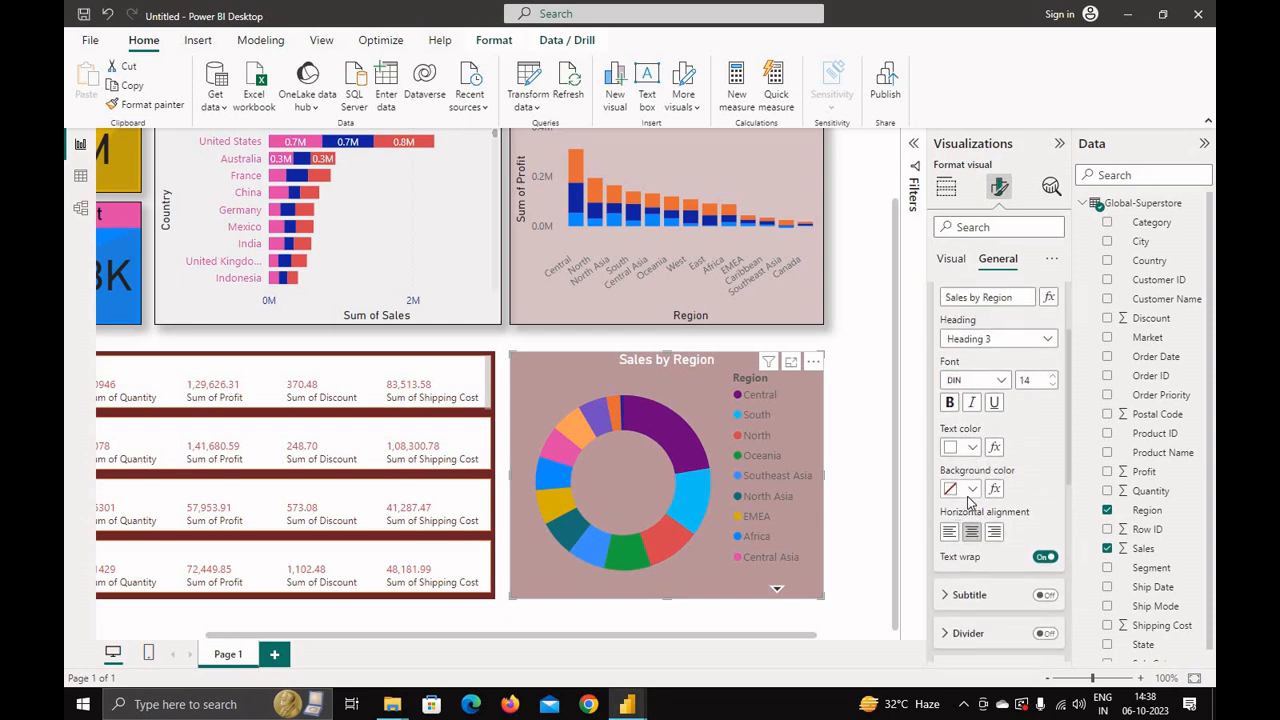
{"action": "scroll", "coordinate": [968, 502], "scroll_direction": "up", "scroll_amount": 1}
{"action": "left_click", "coordinate": [972, 545]}
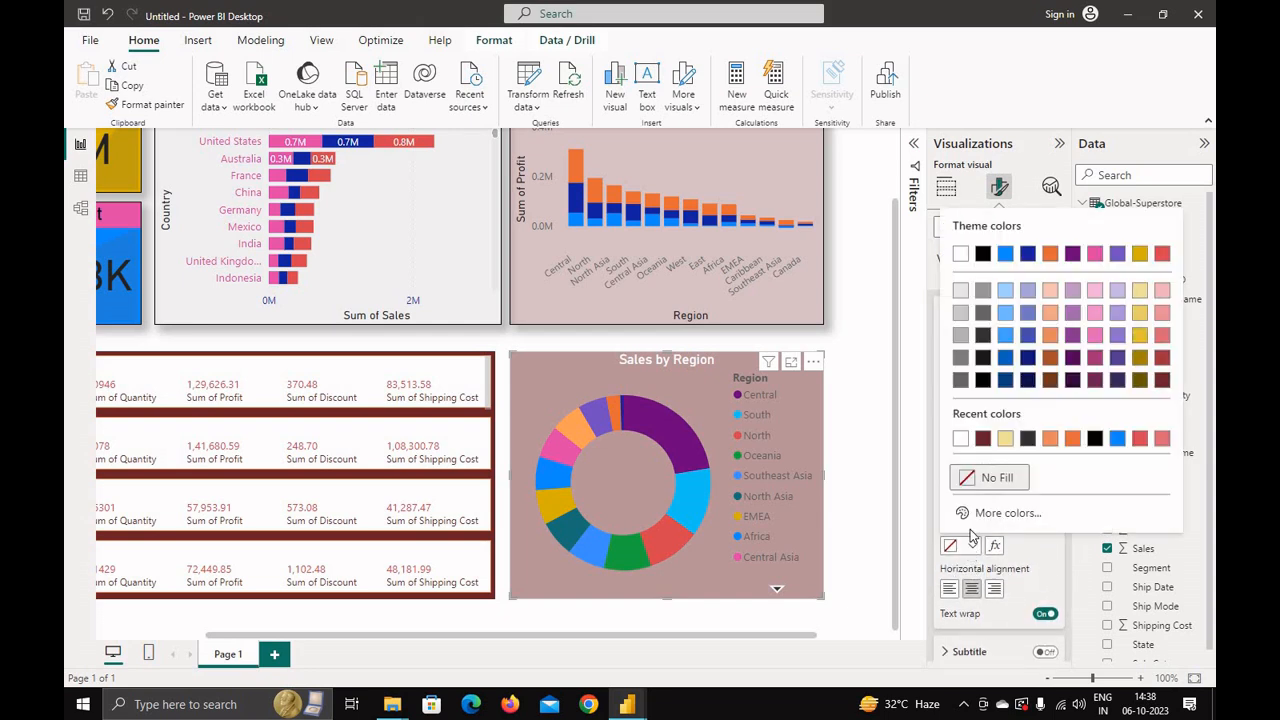
{"action": "left_click", "coordinate": [1117, 438]}
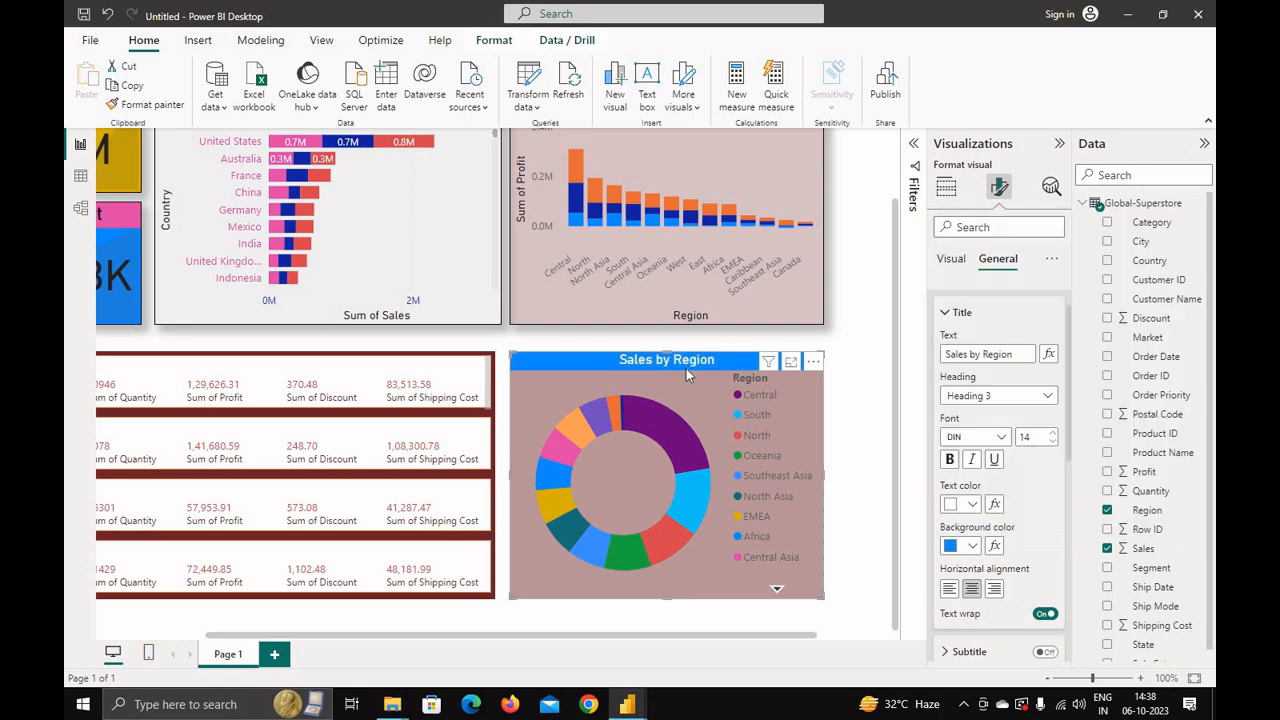
{"action": "left_click", "coordinate": [976, 546]}
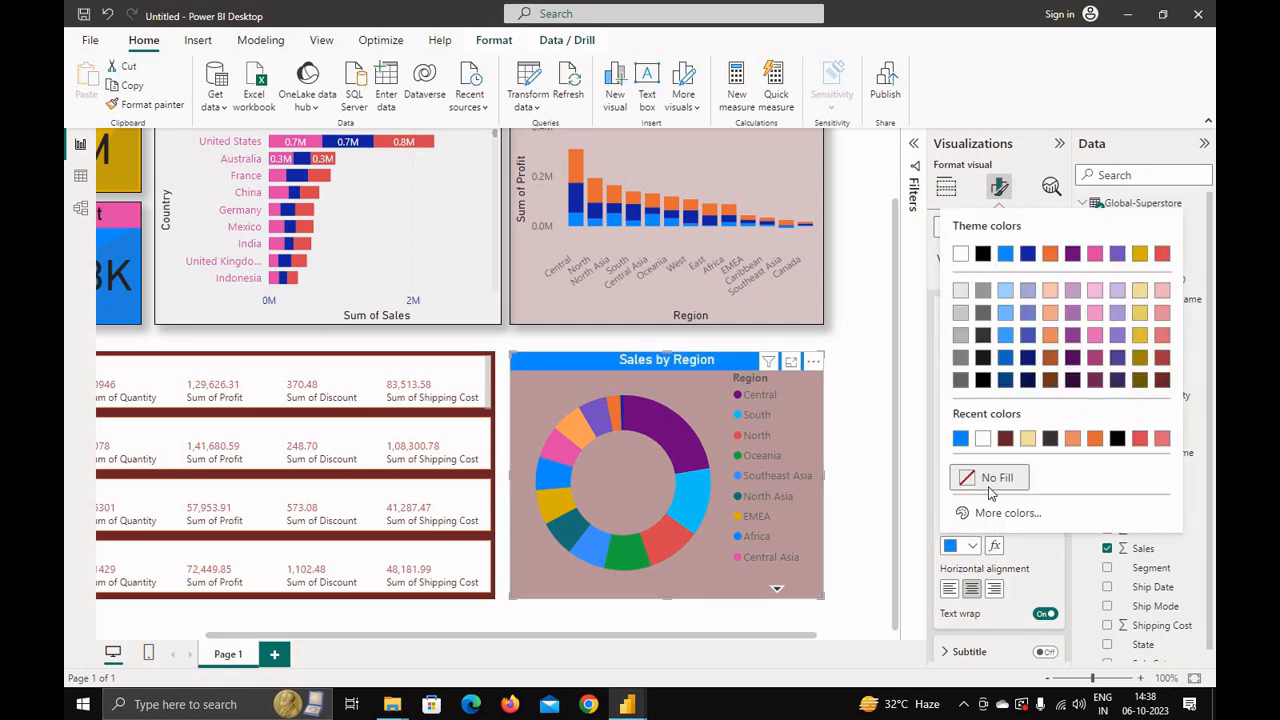
{"action": "left_click", "coordinate": [1003, 447]}
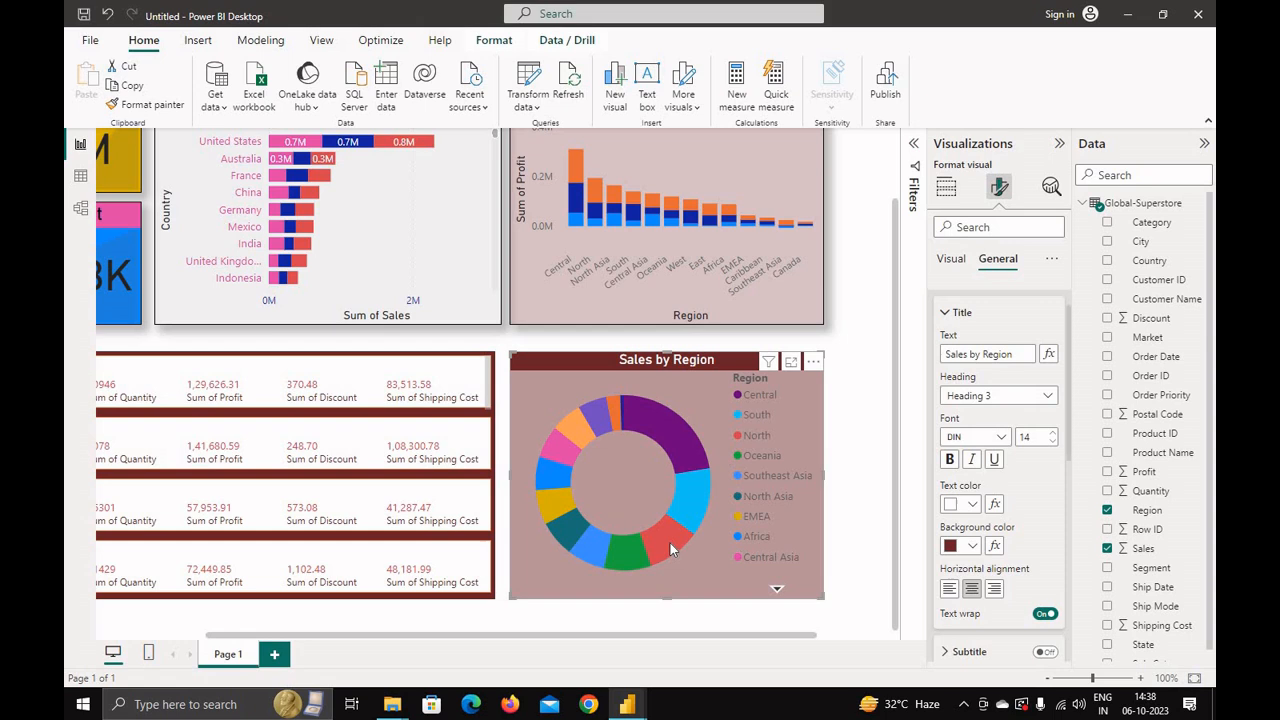
Step: Hover over the donut chart's segments and select the South region to cross-filter the report
{"action": "mouse_move", "coordinate": [669, 541]}
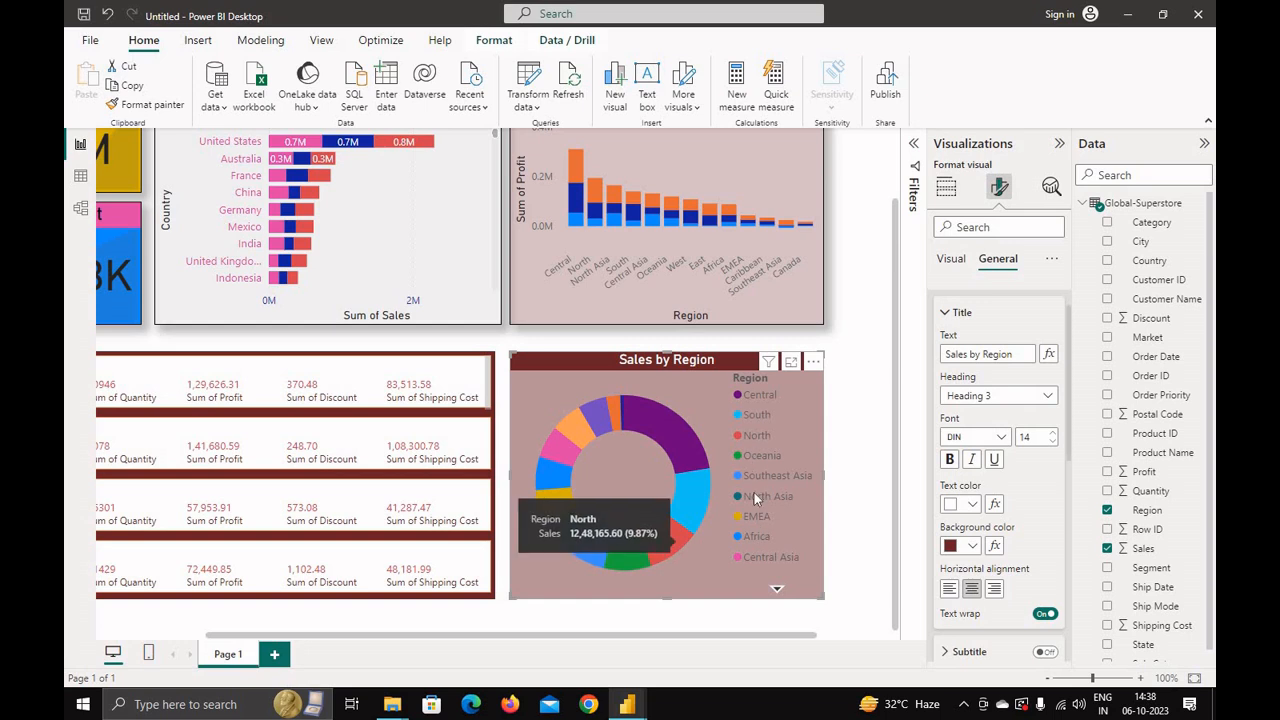
{"action": "mouse_move", "coordinate": [673, 440]}
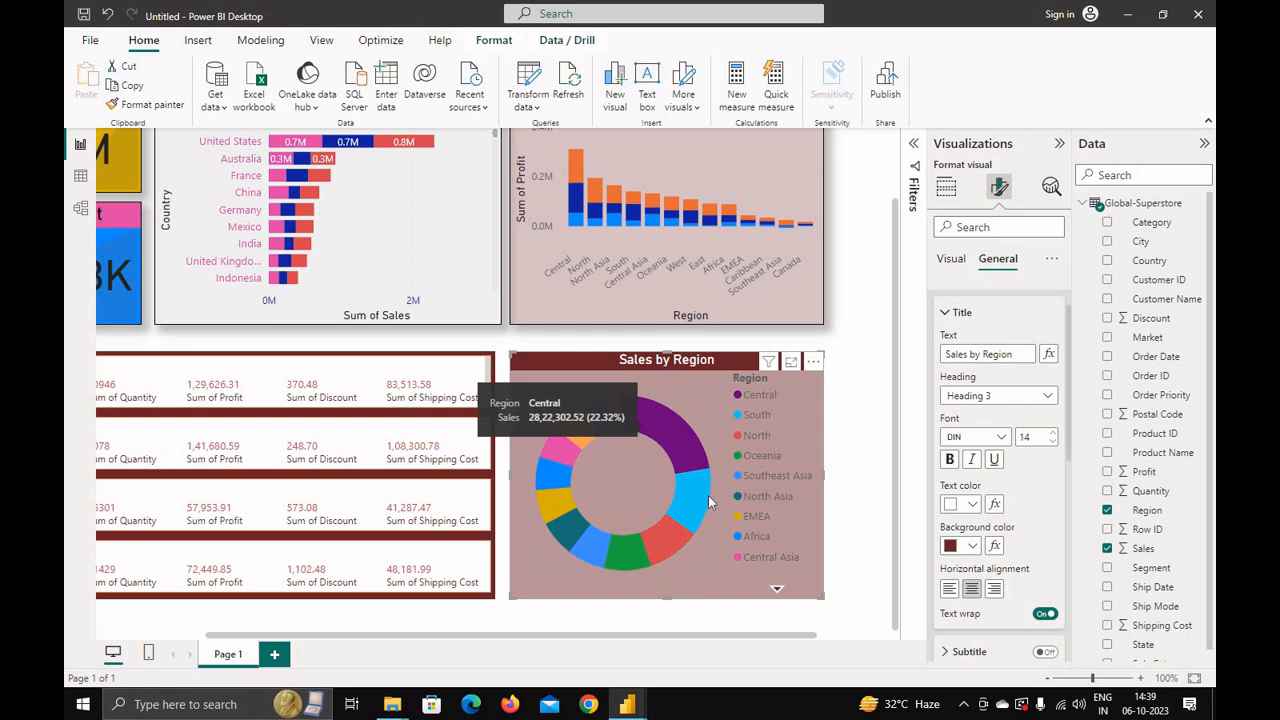
{"action": "mouse_move", "coordinate": [703, 511]}
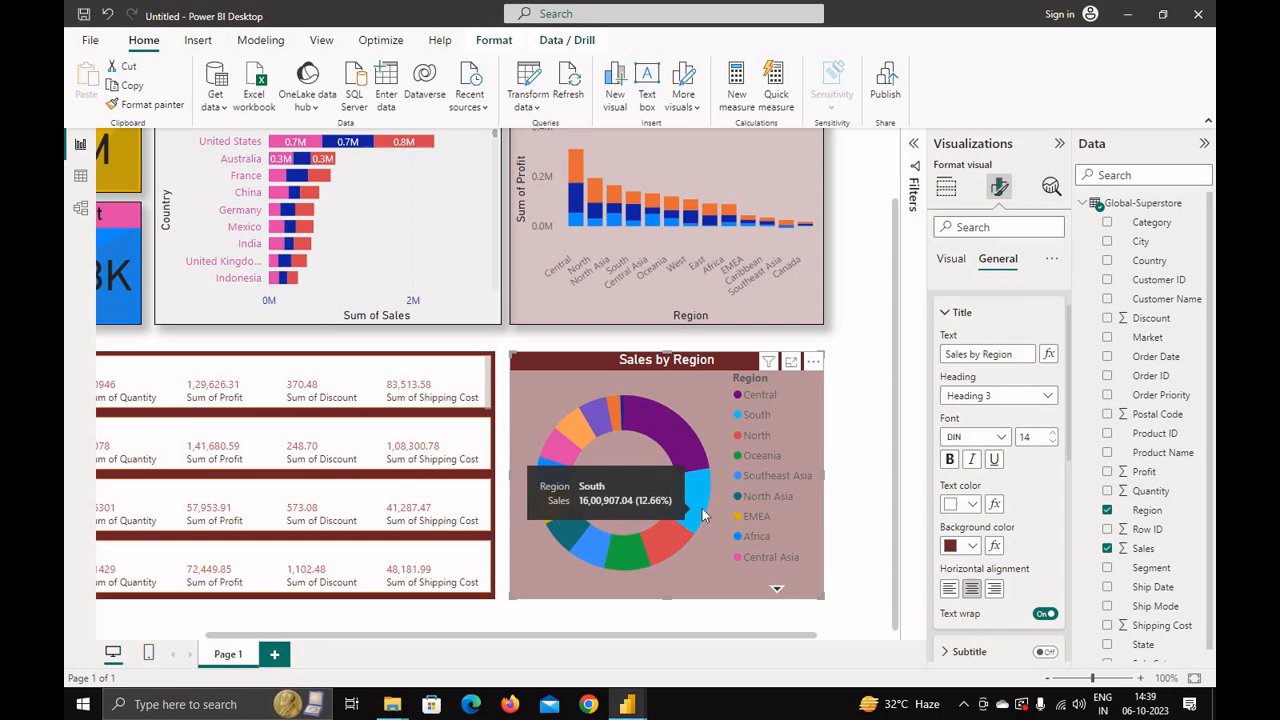
{"action": "left_click", "coordinate": [702, 508]}
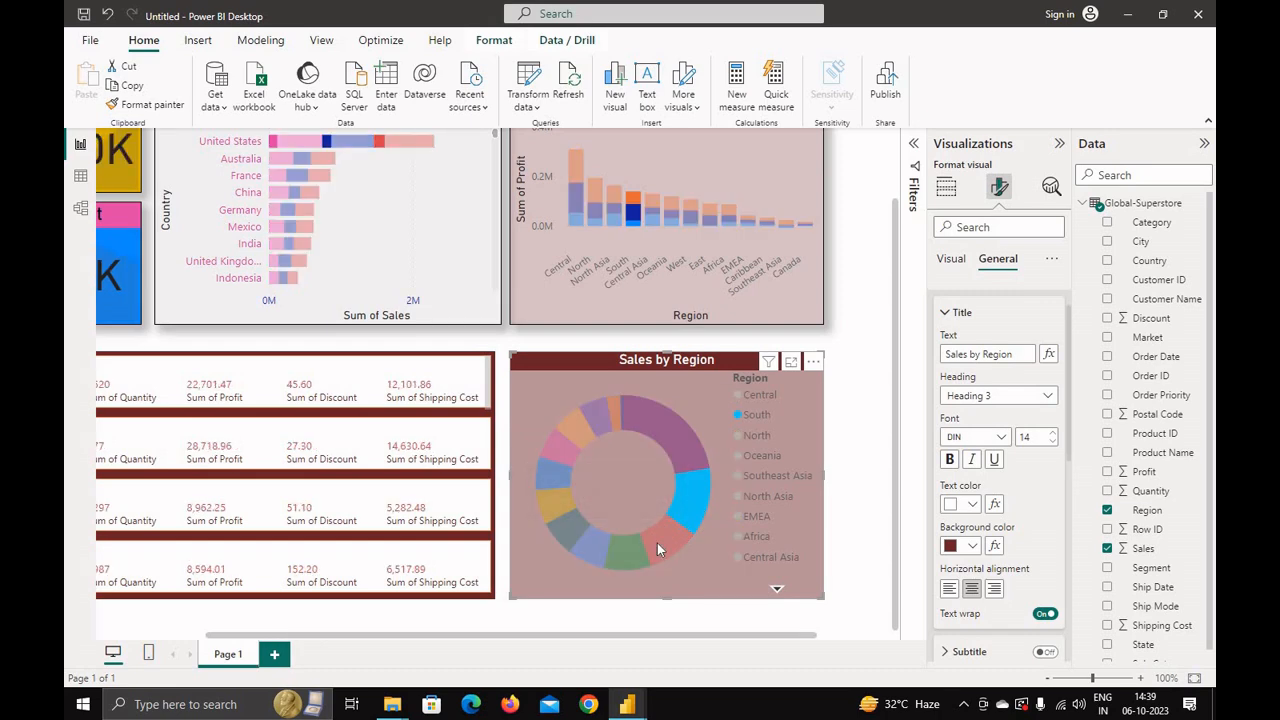
{"action": "scroll", "coordinate": [673, 539], "scroll_direction": "down", "scroll_amount": 1}
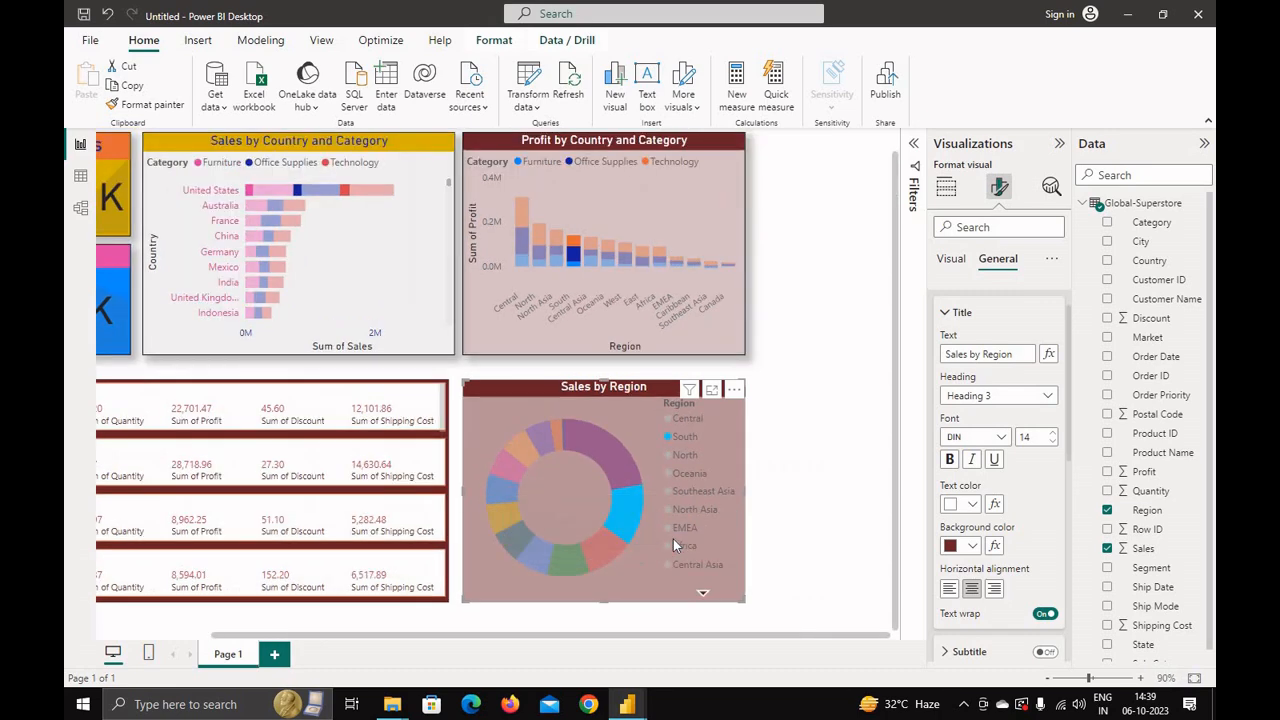
{"action": "scroll", "coordinate": [673, 539], "scroll_direction": "down", "scroll_amount": 1}
{"action": "left_click_drag", "start_coordinate": [634, 636], "coordinate": [616, 628]}
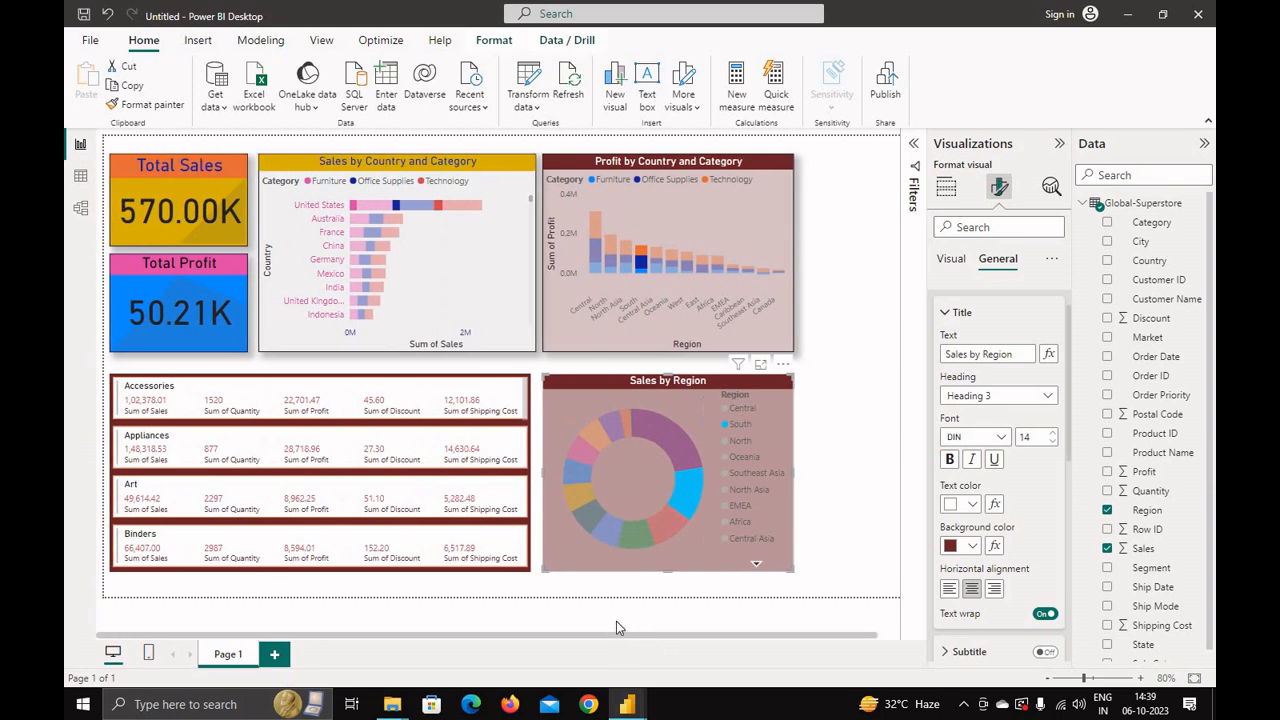
Step: Select the other region segments of the donut chart in turn to check the cross-filtering of the visuals
{"action": "left_click", "coordinate": [662, 527]}
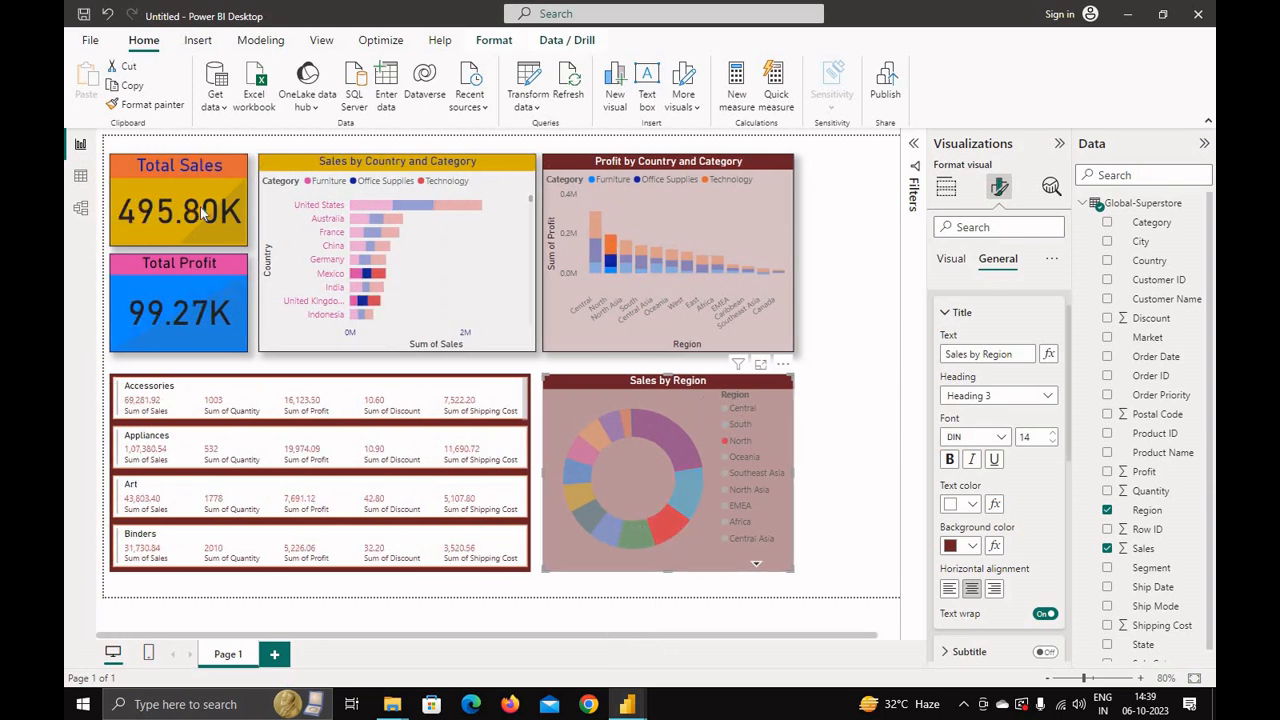
{"action": "left_click", "coordinate": [632, 540]}
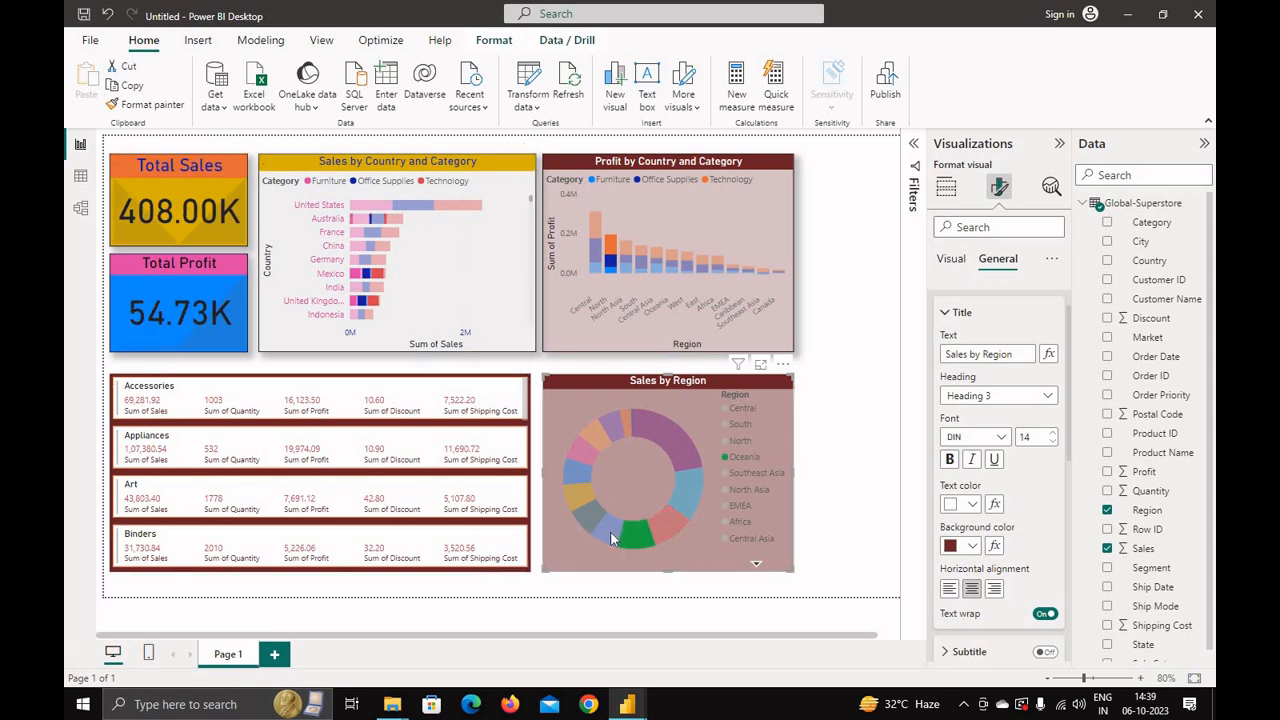
{"action": "left_click", "coordinate": [608, 530]}
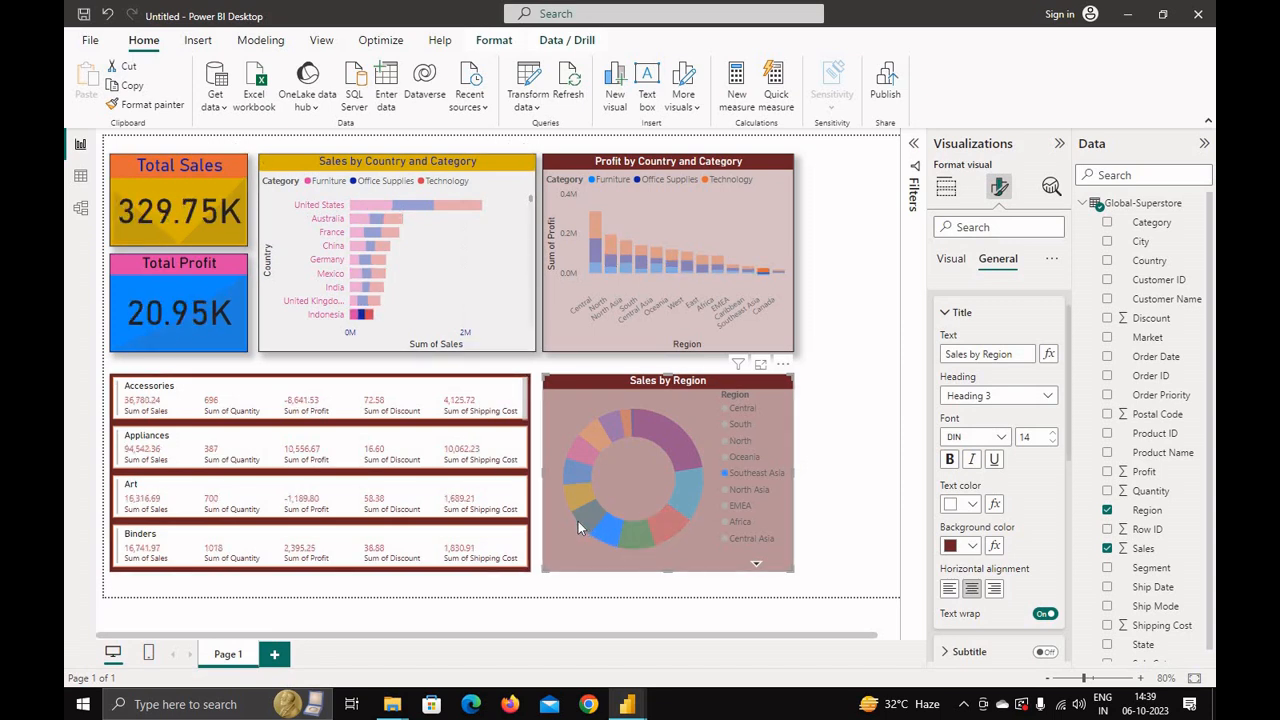
{"action": "left_click", "coordinate": [580, 508]}
{"action": "left_click", "coordinate": [582, 445]}
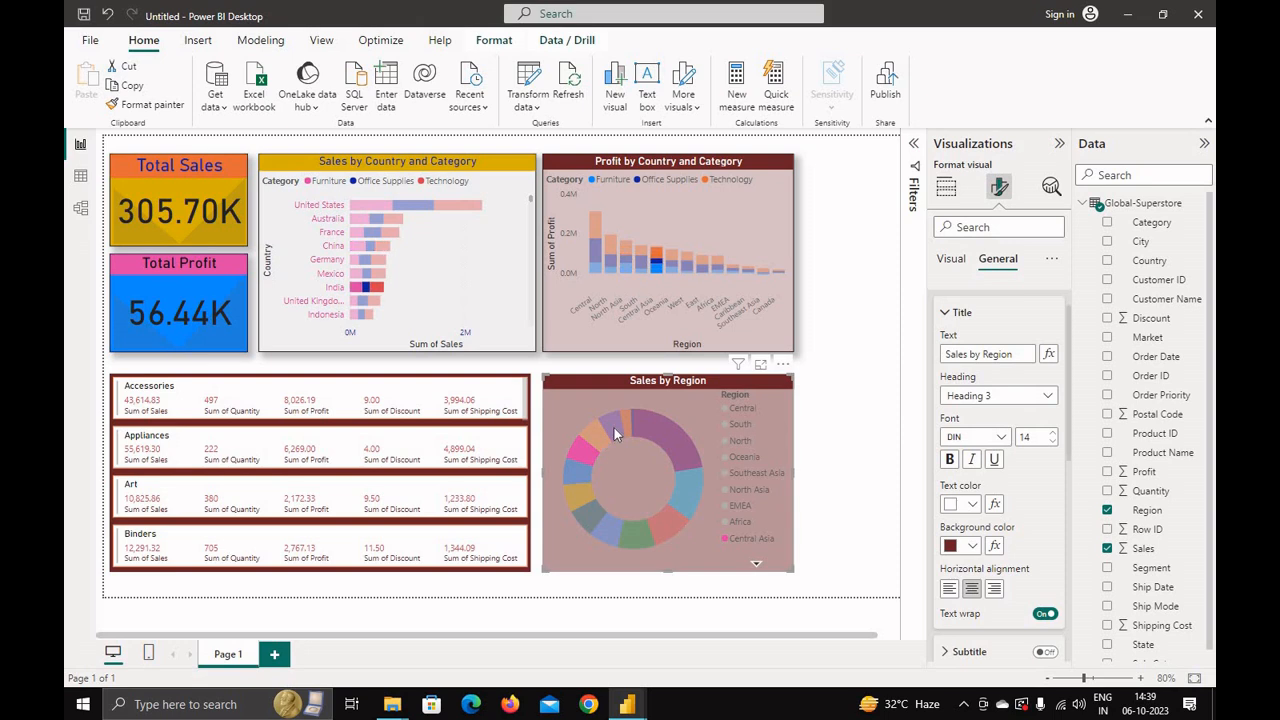
{"action": "left_click", "coordinate": [613, 426]}
{"action": "left_click", "coordinate": [655, 428]}
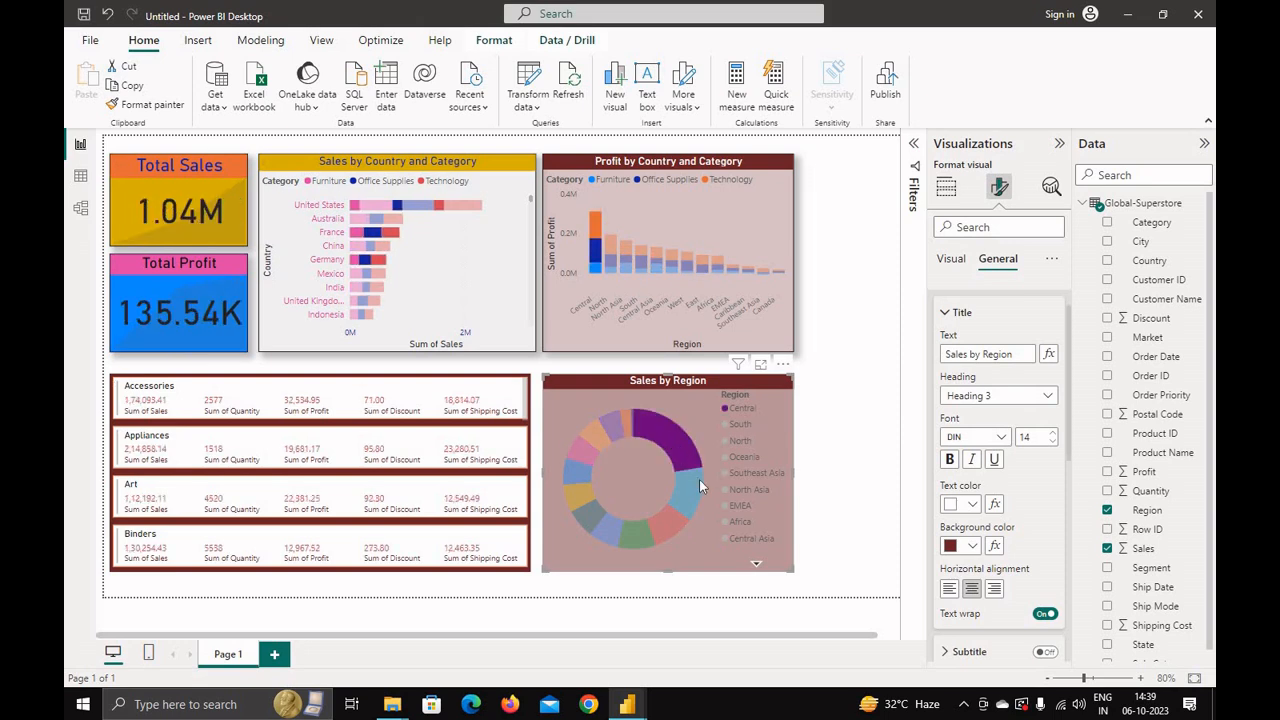
{"action": "left_click", "coordinate": [687, 490]}
{"action": "left_click", "coordinate": [675, 435]}
{"action": "left_click", "coordinate": [666, 528]}
{"action": "left_click", "coordinate": [624, 538]}
{"action": "left_click", "coordinate": [603, 537]}
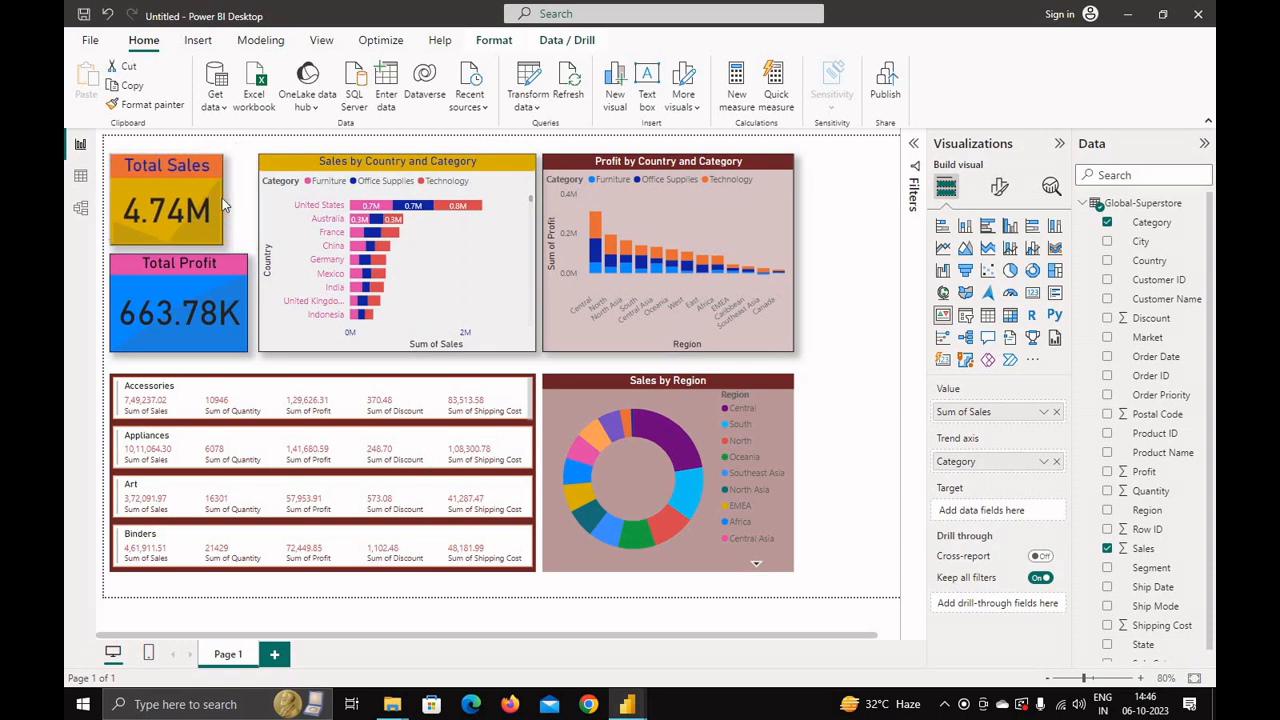
Step: Narrow the Total Sales and Total Profit KPI cards
{"action": "left_click_drag", "start_coordinate": [247, 198], "coordinate": [214, 196]}
{"action": "left_click", "coordinate": [220, 281]}
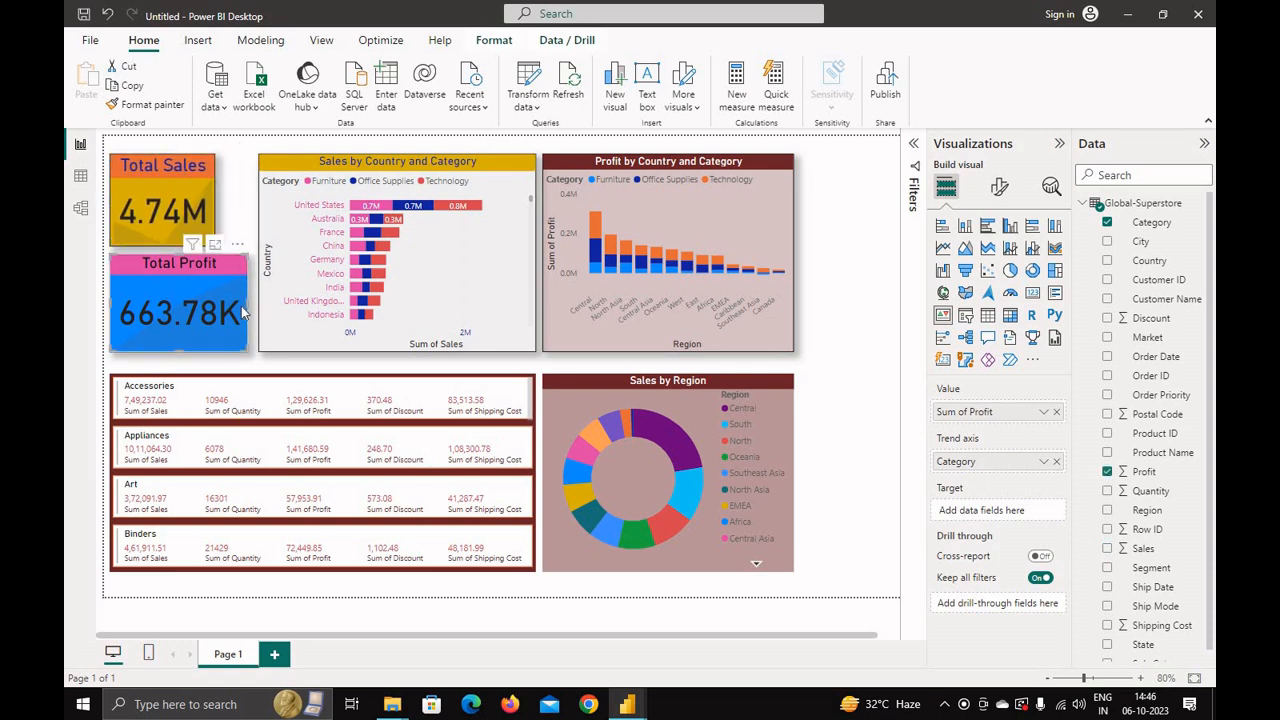
{"action": "left_click_drag", "start_coordinate": [244, 304], "coordinate": [215, 304]}
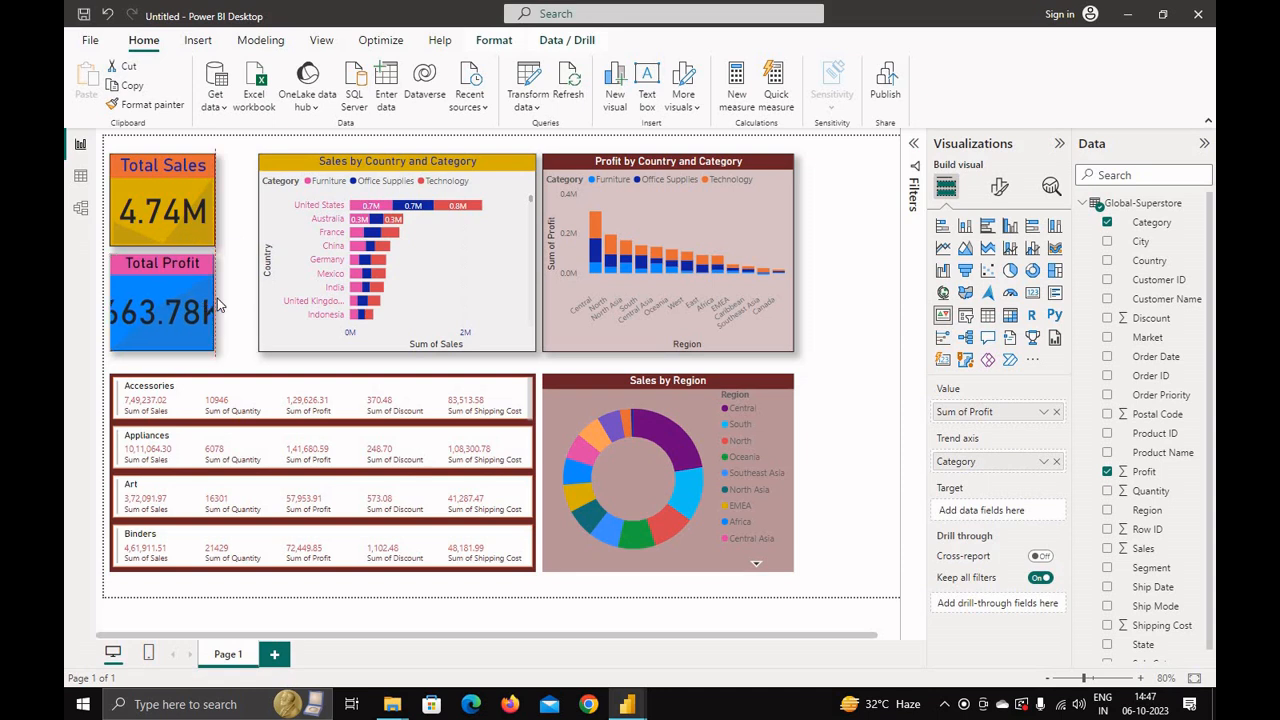
Step: Move the Sales by Country and Profit by Country bar charts left beside the cards and narrow both
{"action": "mouse_move", "coordinate": [320, 170]}
{"action": "left_mouse_down"}
{"action": "mouse_move", "coordinate": [250, 170]}
{"action": "mouse_move", "coordinate": [305, 172]}
{"action": "left_mouse_up"}
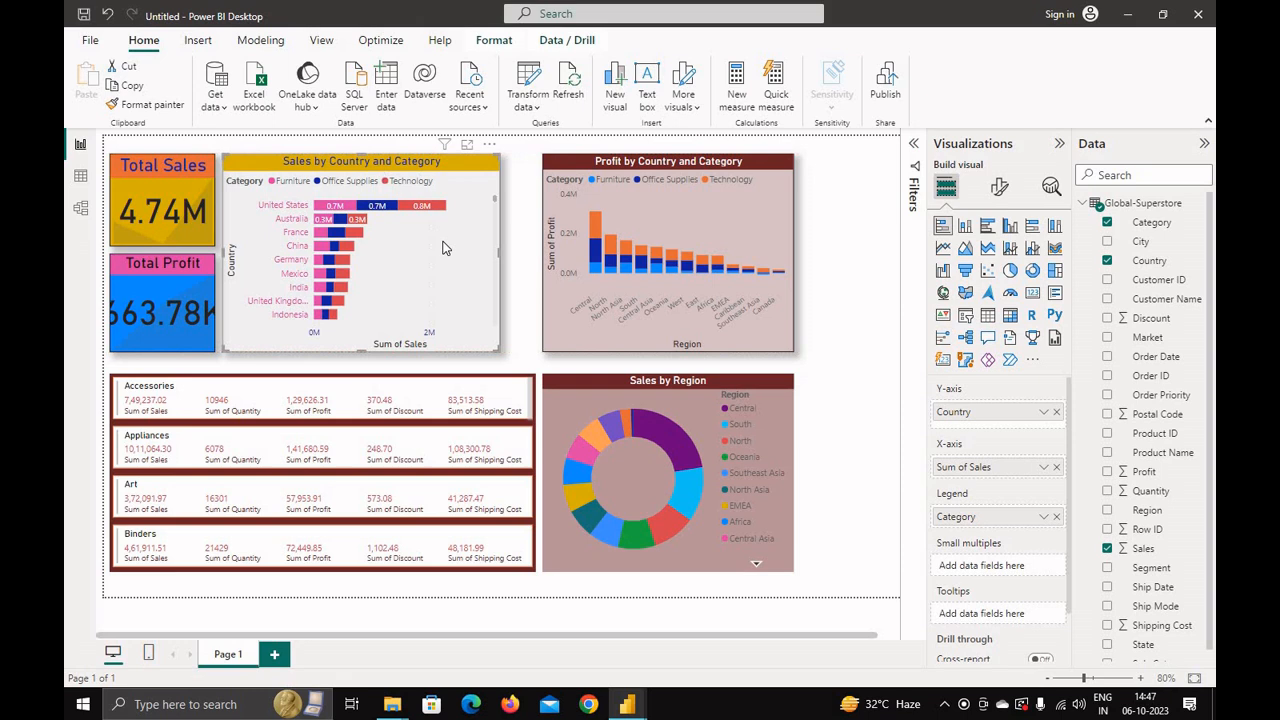
{"action": "left_click_drag", "start_coordinate": [474, 256], "coordinate": [447, 253]}
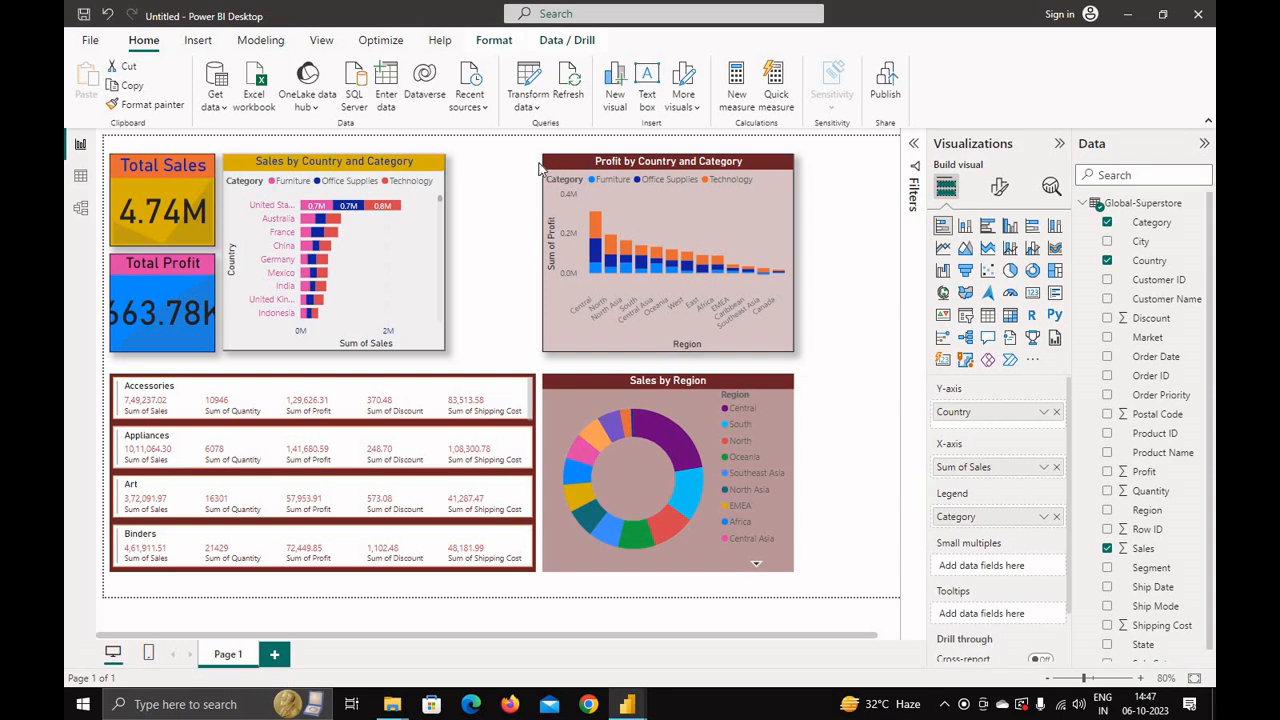
{"action": "left_click_drag", "start_coordinate": [598, 172], "coordinate": [632, 176]}
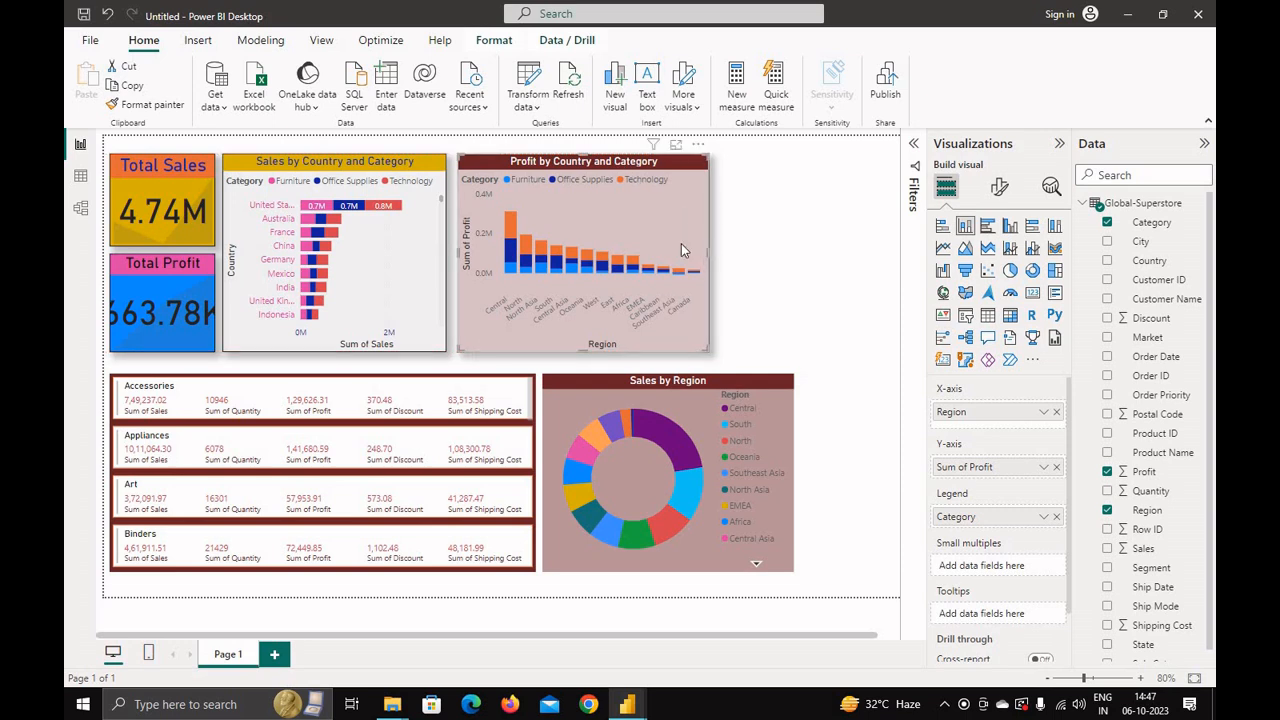
{"action": "left_click_drag", "start_coordinate": [681, 244], "coordinate": [658, 249]}
Step: Narrow the multi-row card, then move the Sales by Region donut chart left and narrow it
{"action": "left_click", "coordinate": [485, 444]}
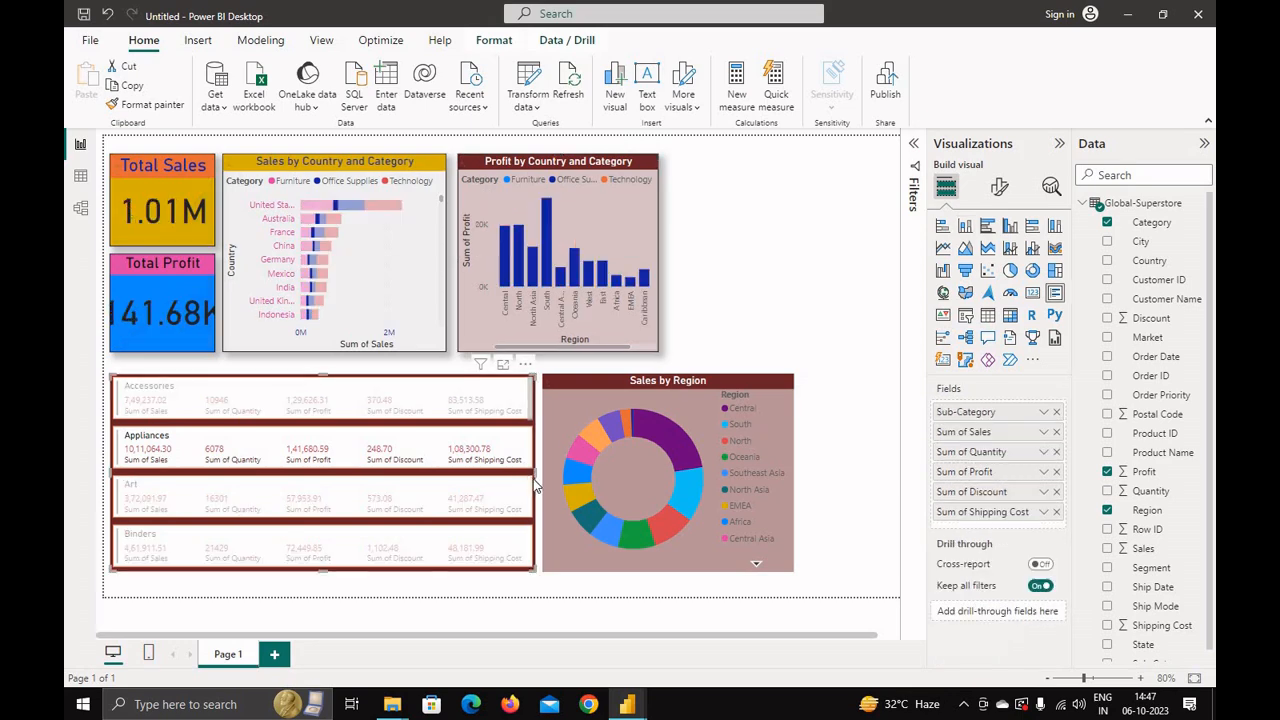
{"action": "left_click_drag", "start_coordinate": [534, 474], "coordinate": [440, 476]}
{"action": "left_click_drag", "start_coordinate": [588, 387], "coordinate": [503, 390]}
{"action": "left_click_drag", "start_coordinate": [710, 478], "coordinate": [658, 484]}
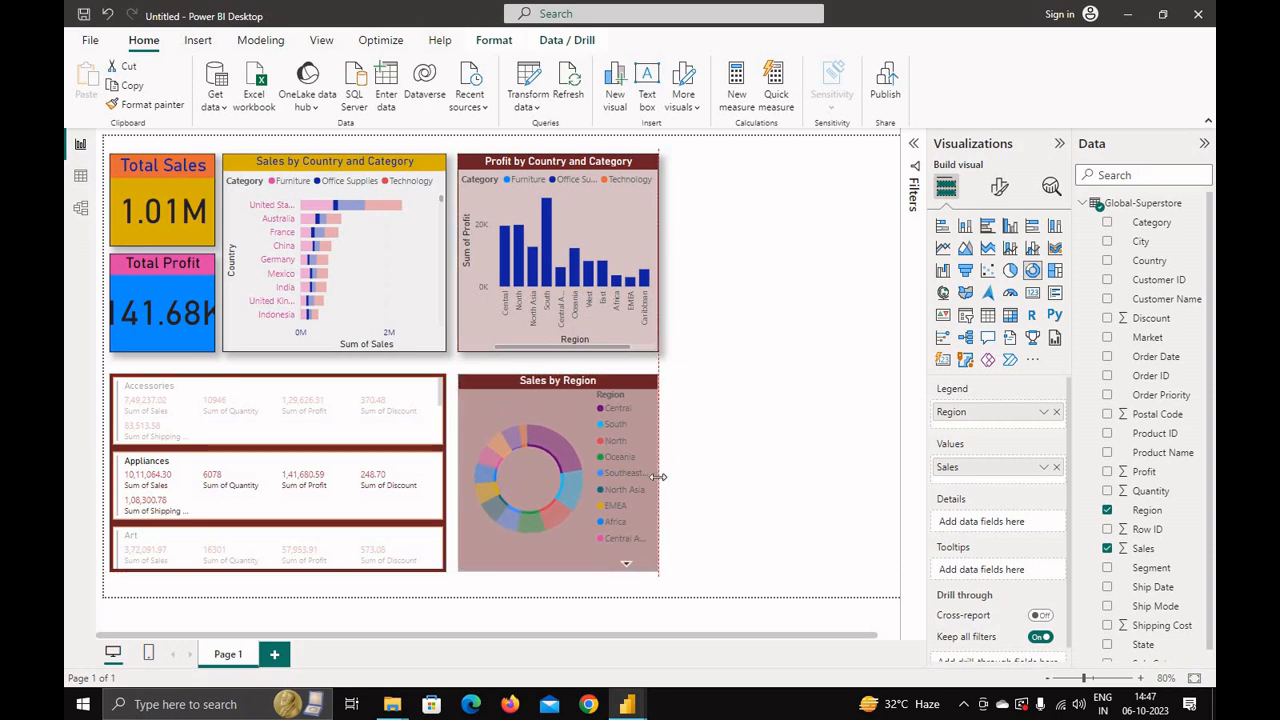
{"action": "left_click", "coordinate": [325, 418]}
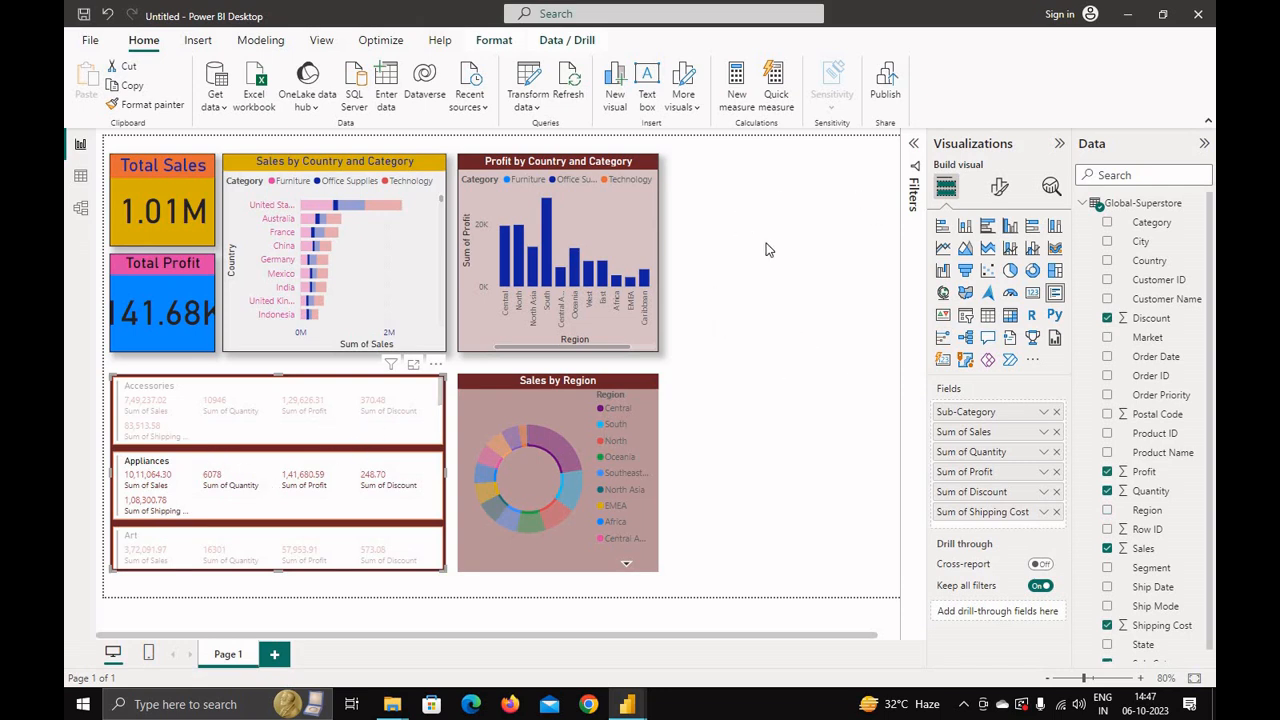
{"action": "left_click", "coordinate": [765, 429]}
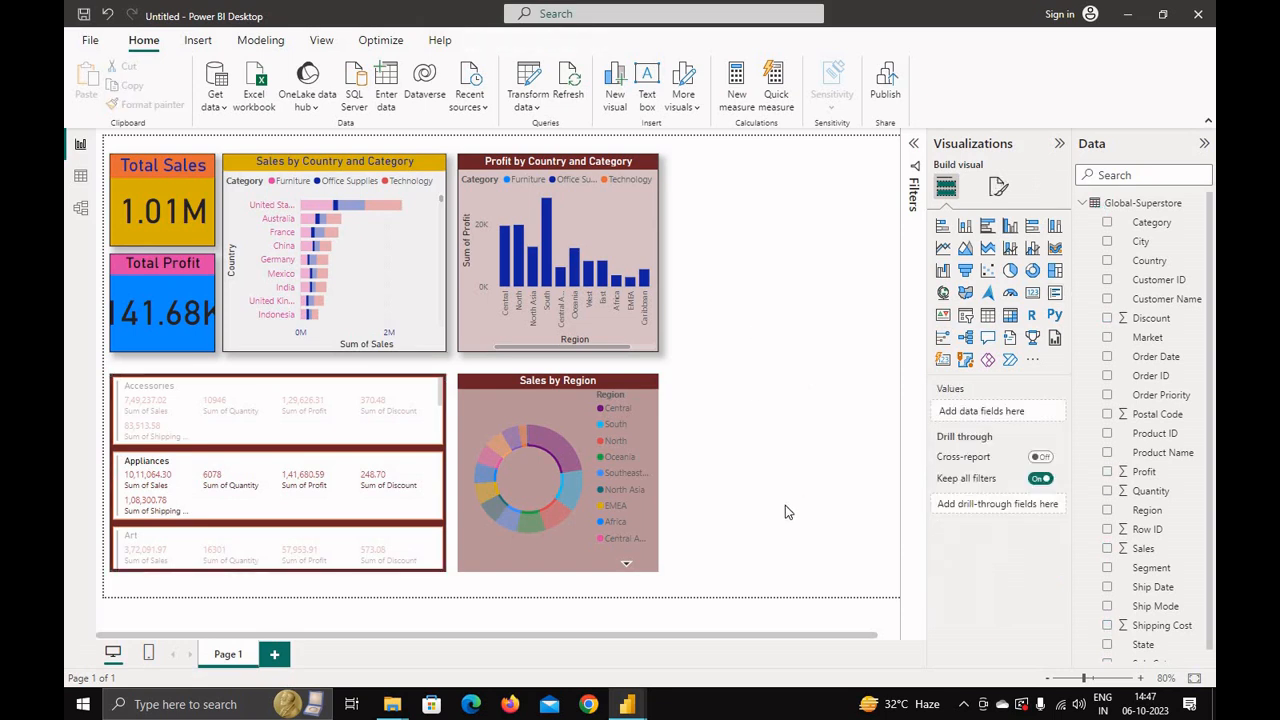
Step: Insert a map visual in the free space with Country as location and Sales as bubble size
{"action": "left_click", "coordinate": [943, 294]}
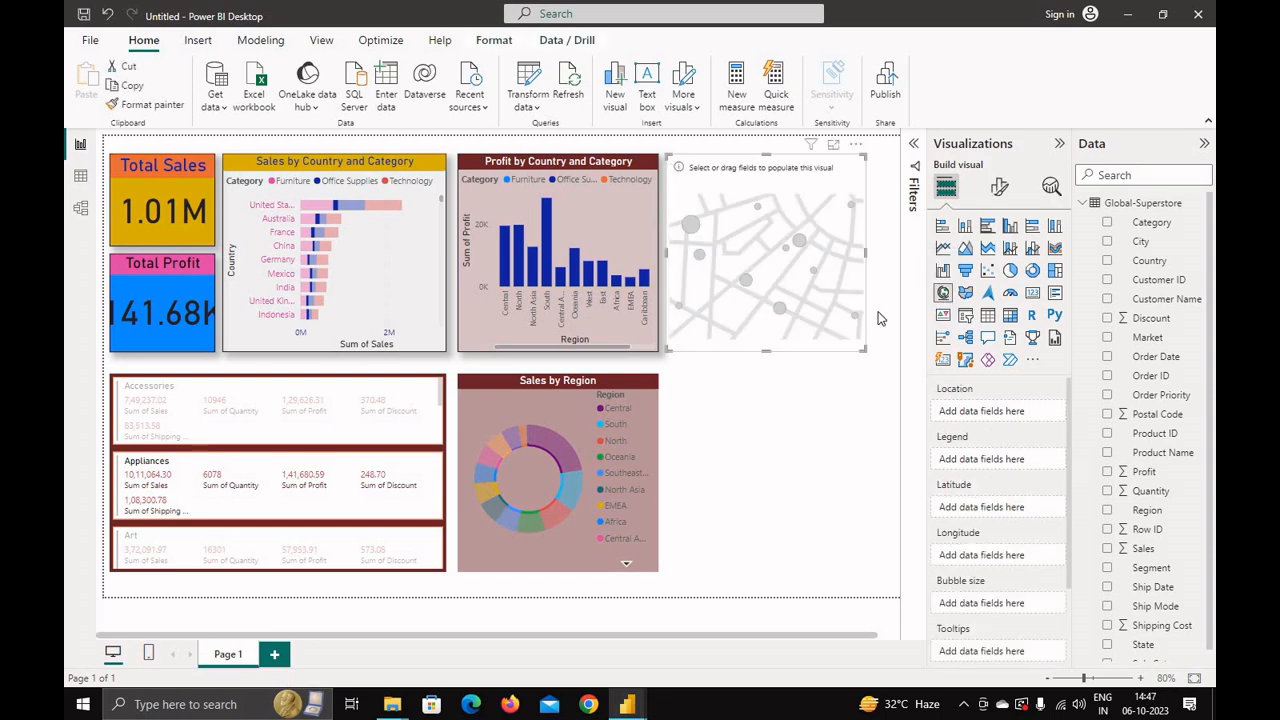
{"action": "mouse_move", "coordinate": [725, 166]}
{"action": "left_mouse_down"}
{"action": "mouse_move", "coordinate": [738, 168]}
{"action": "mouse_move", "coordinate": [727, 167]}
{"action": "left_mouse_up"}
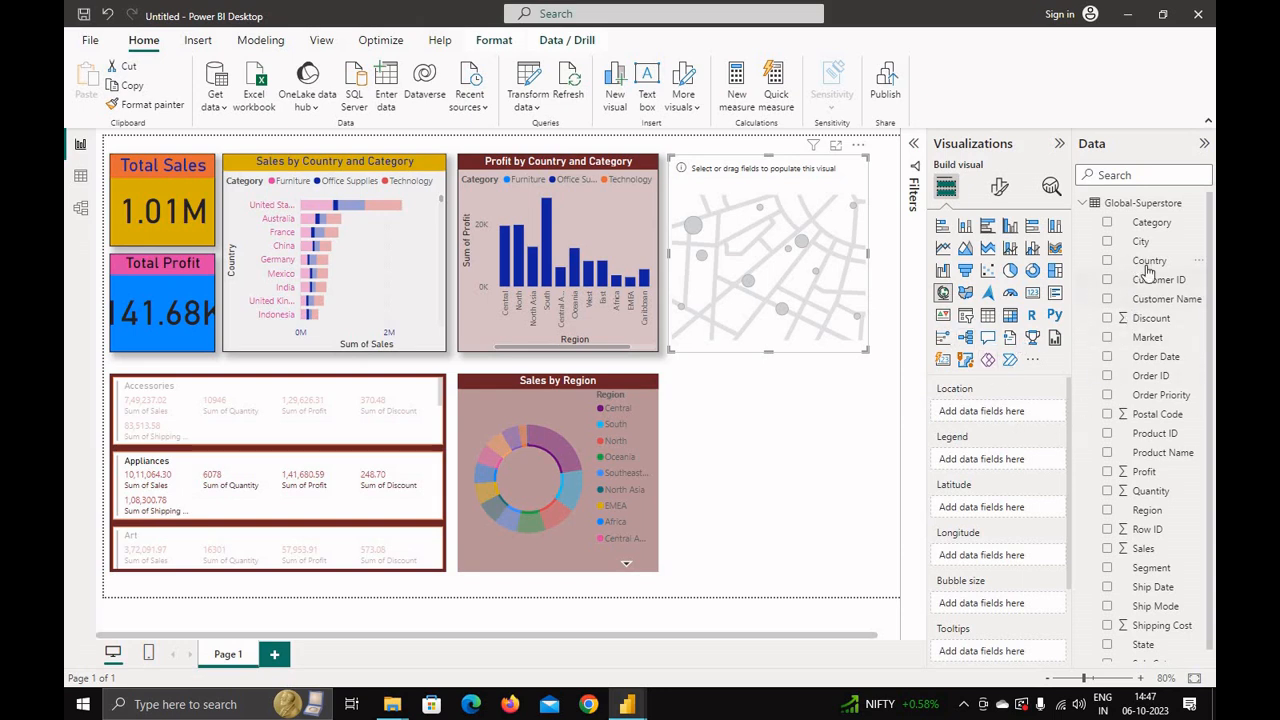
{"action": "left_click_drag", "start_coordinate": [1130, 266], "coordinate": [963, 455]}
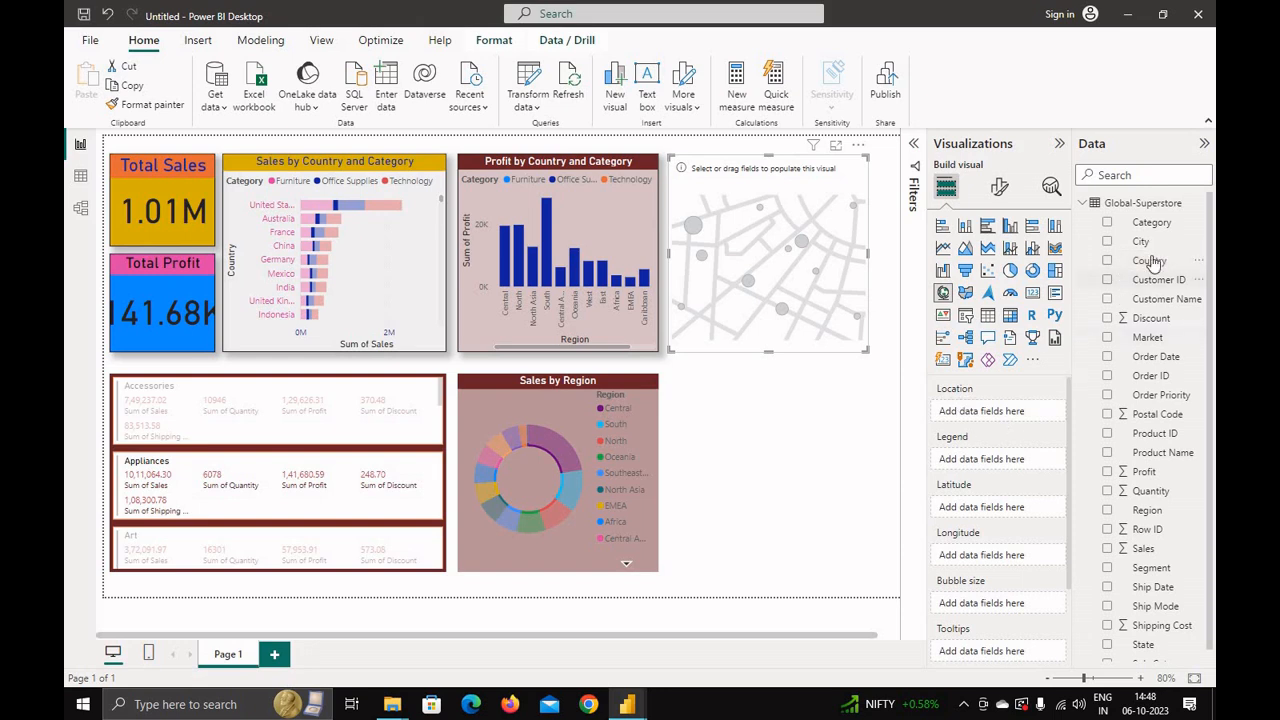
{"action": "left_click_drag", "start_coordinate": [1152, 262], "coordinate": [1011, 421]}
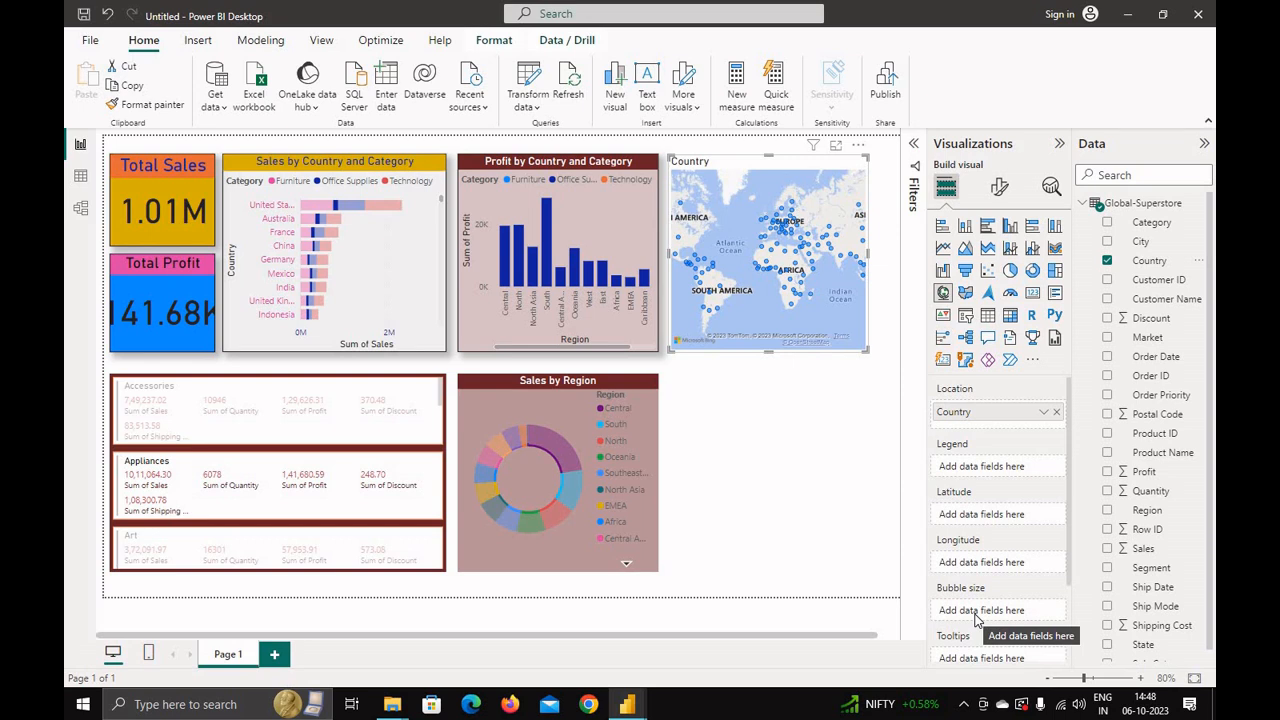
{"action": "left_click_drag", "start_coordinate": [1148, 550], "coordinate": [1000, 610]}
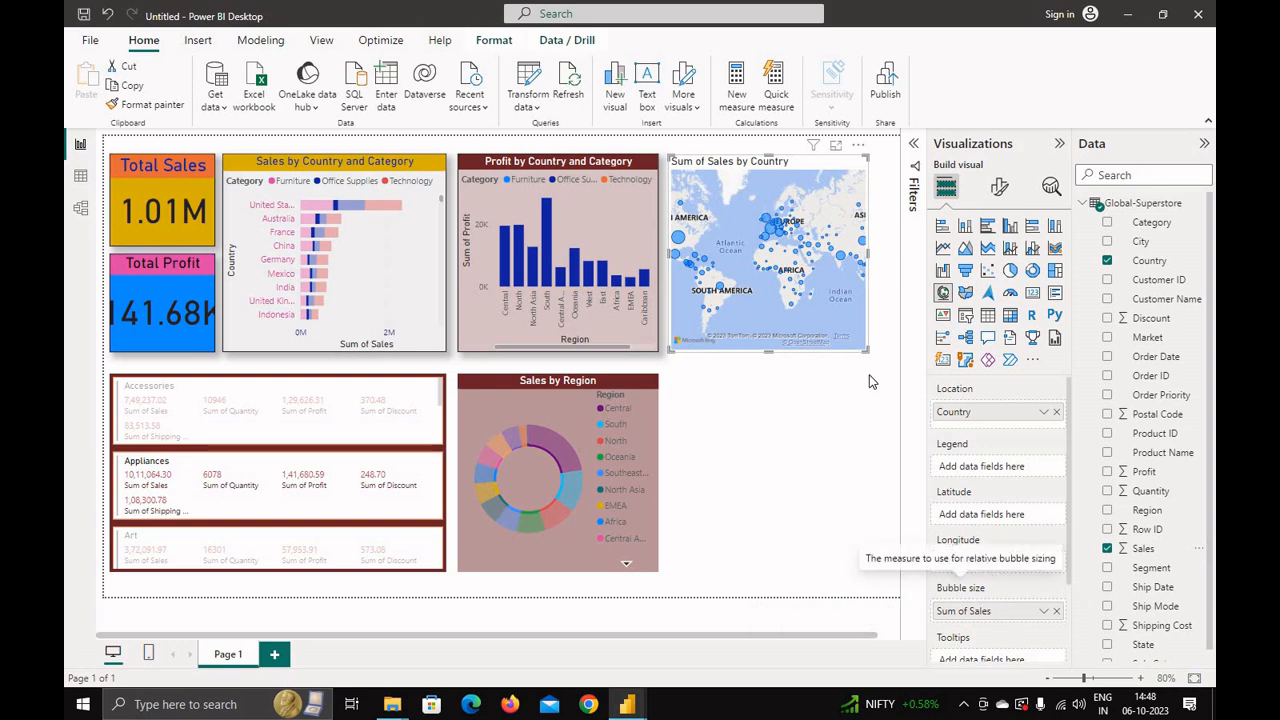
Step: Widen the Sales by Country map slightly and copy the Profit by Country chart's formatting onto it with Format Painter
{"action": "left_click_drag", "start_coordinate": [863, 347], "coordinate": [887, 354]}
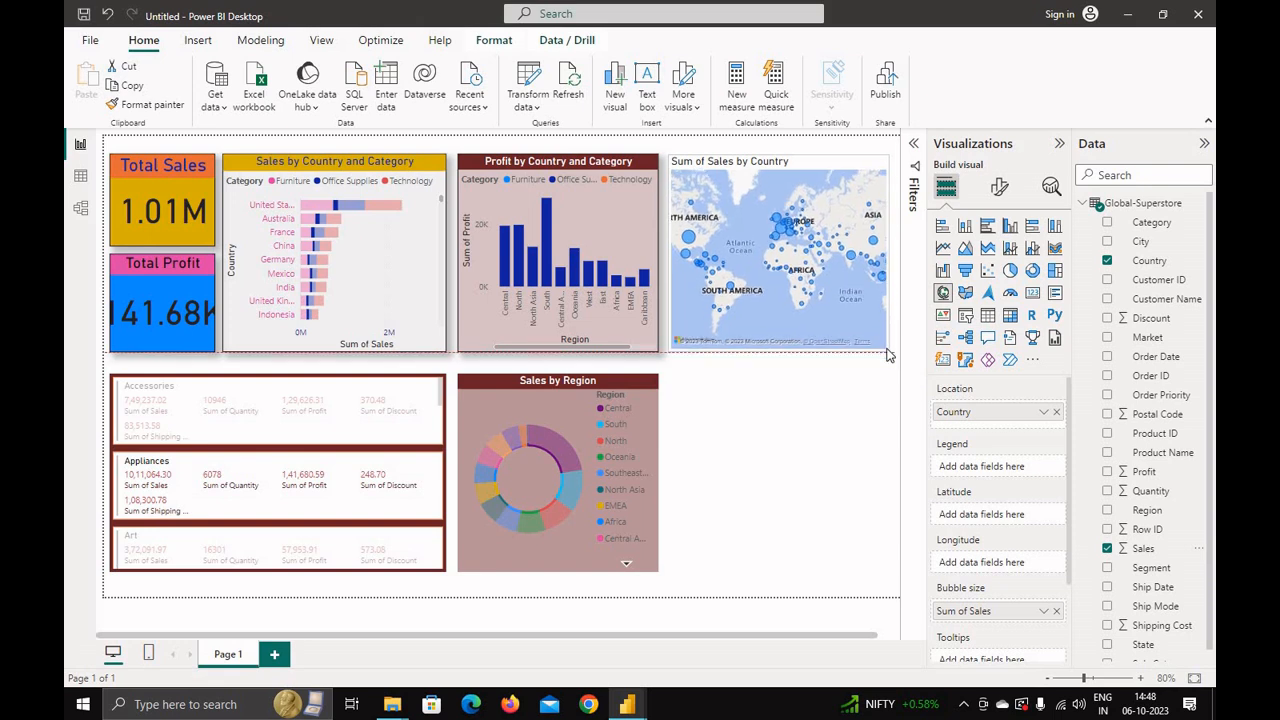
{"action": "left_click", "coordinate": [507, 170]}
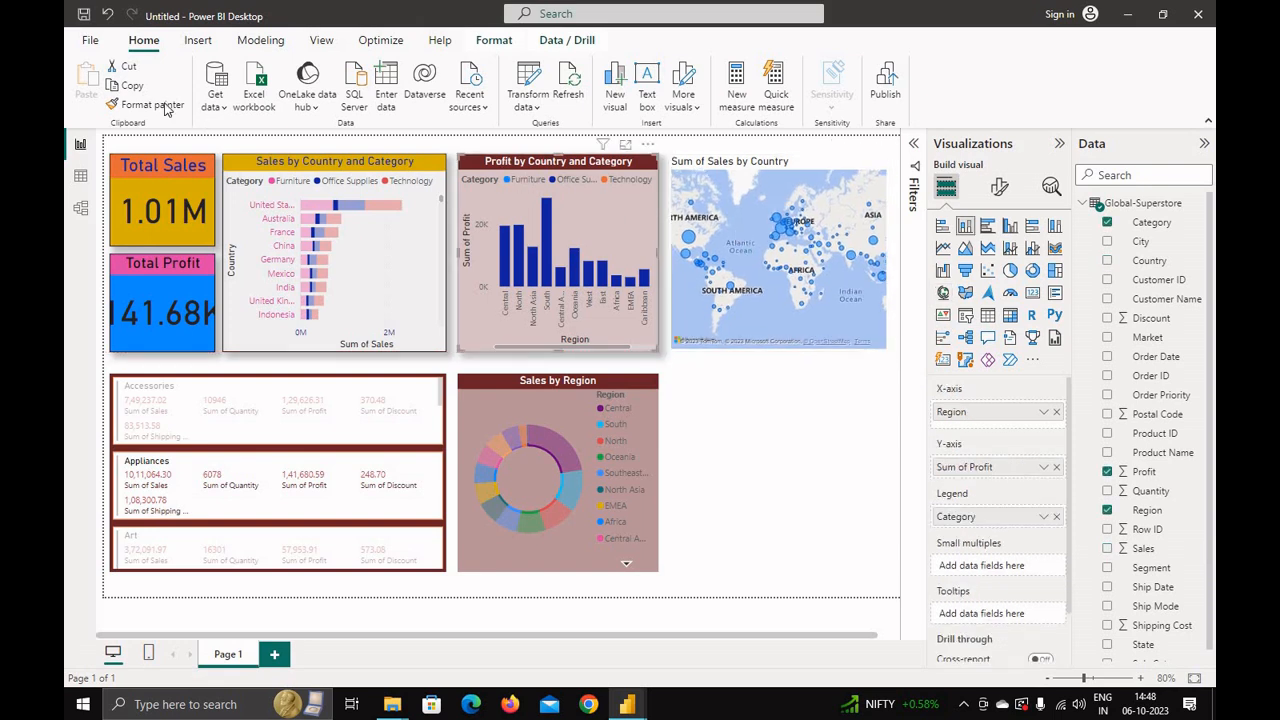
{"action": "left_click", "coordinate": [160, 105]}
{"action": "left_click", "coordinate": [688, 168]}
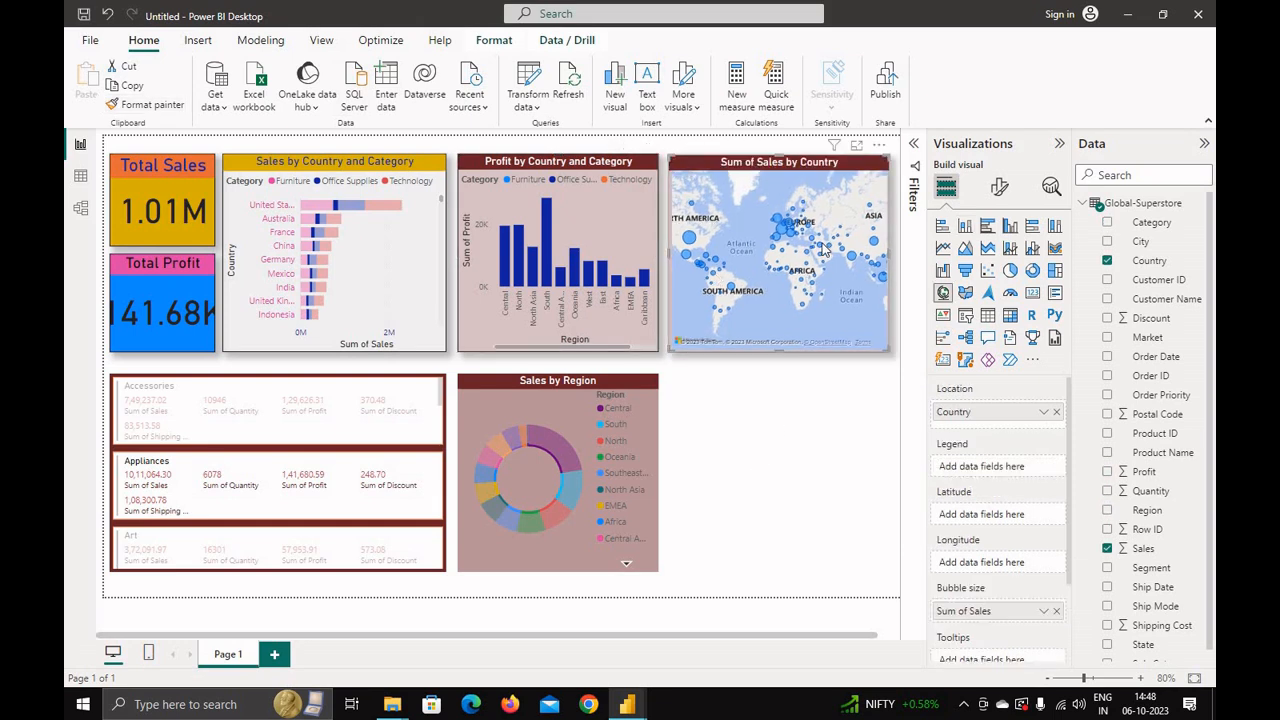
Step: Zoom into the map and hover over its bubbles to inspect country sales
{"action": "mouse_move", "coordinate": [876, 245]}
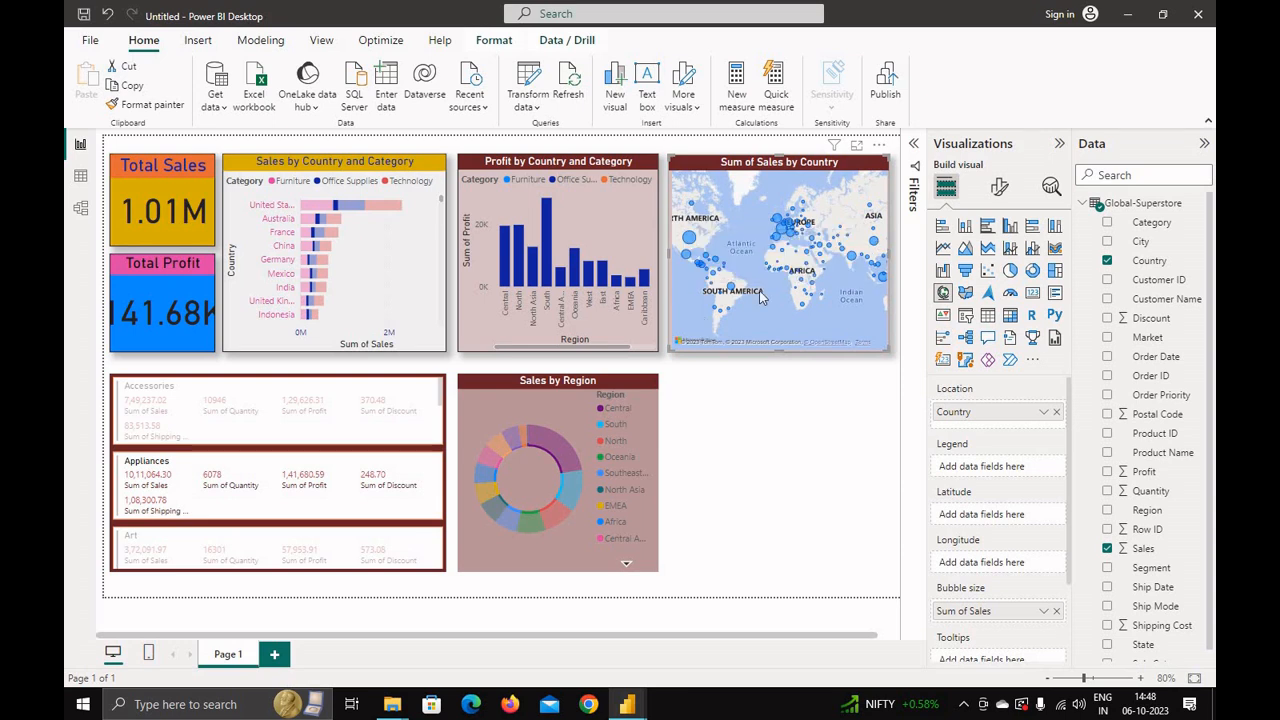
{"action": "scroll", "coordinate": [798, 282], "scroll_direction": "up", "scroll_amount": 3}
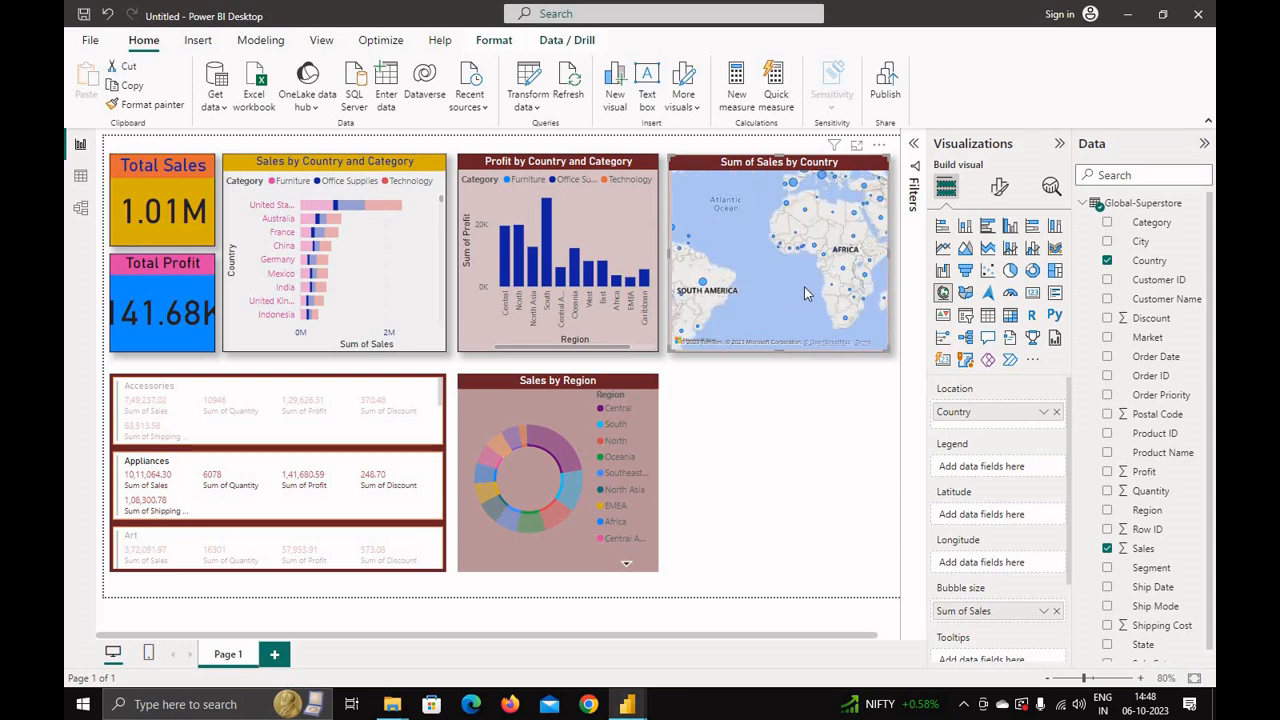
{"action": "scroll", "coordinate": [804, 288], "scroll_direction": "up", "scroll_amount": 2}
{"action": "scroll", "coordinate": [799, 265], "scroll_direction": "down", "scroll_amount": 5}
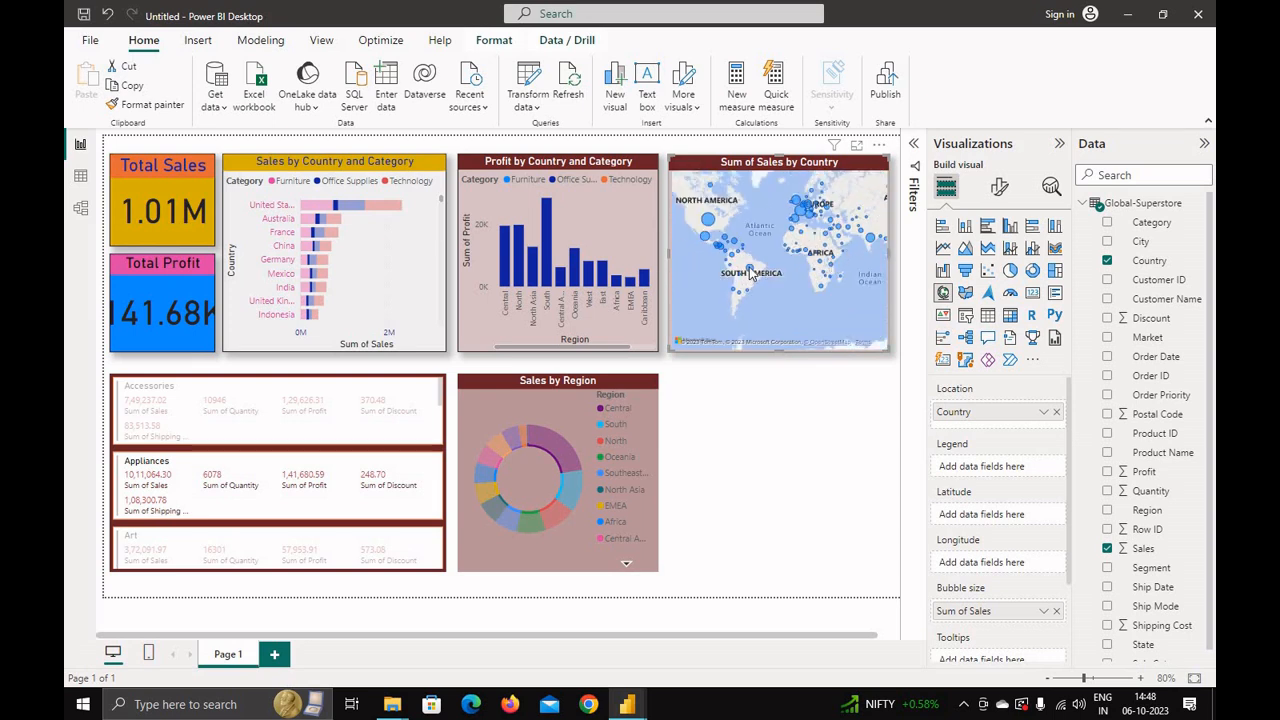
{"action": "mouse_move", "coordinate": [751, 275]}
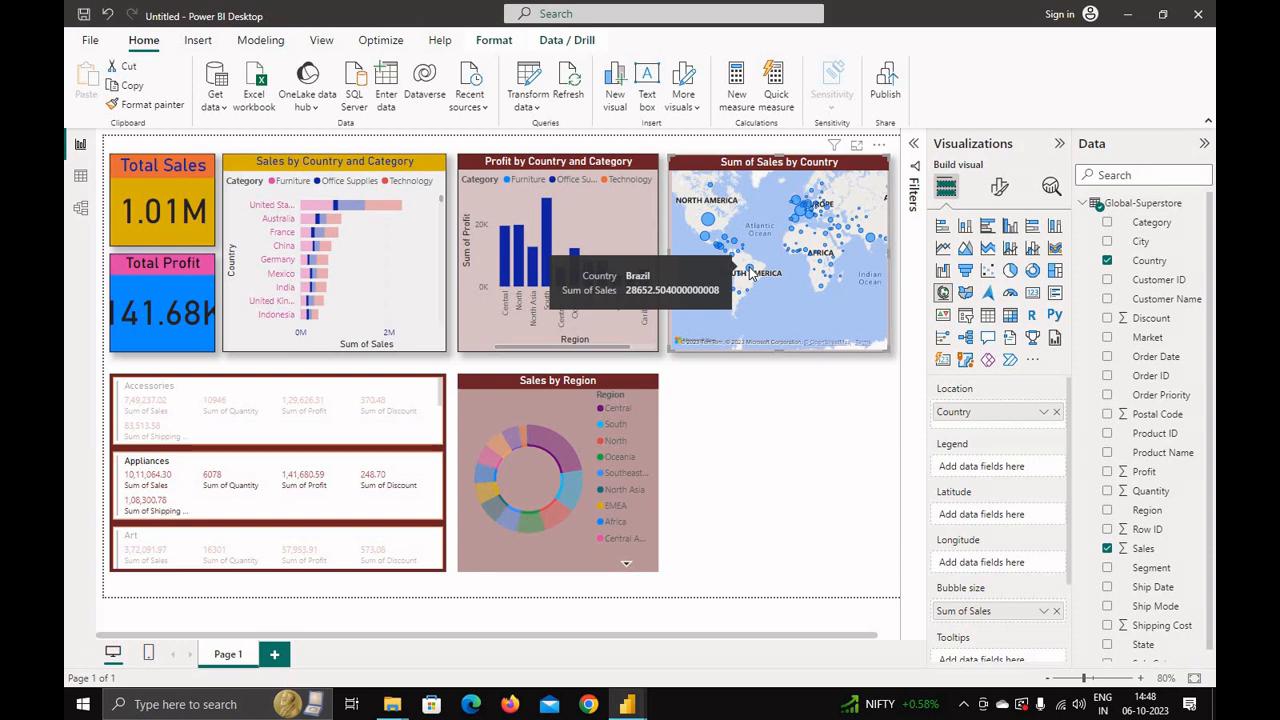
{"action": "mouse_move", "coordinate": [708, 225]}
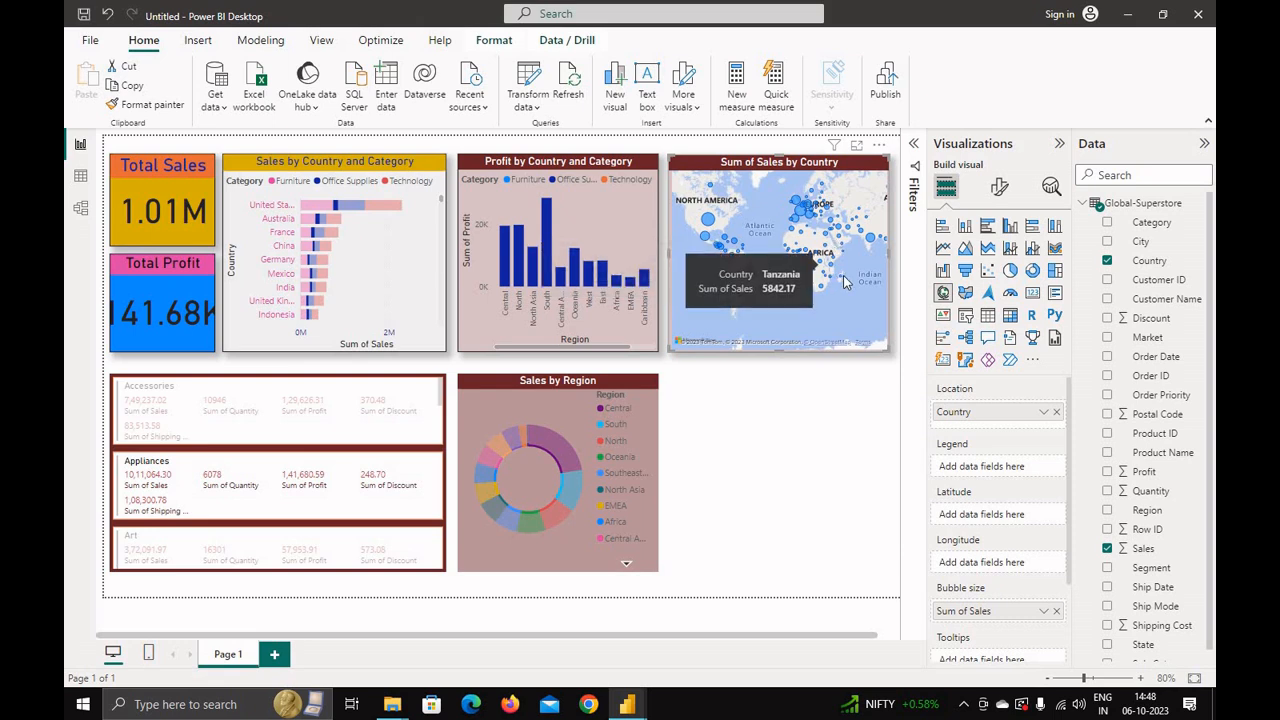
{"action": "mouse_move", "coordinate": [846, 317]}
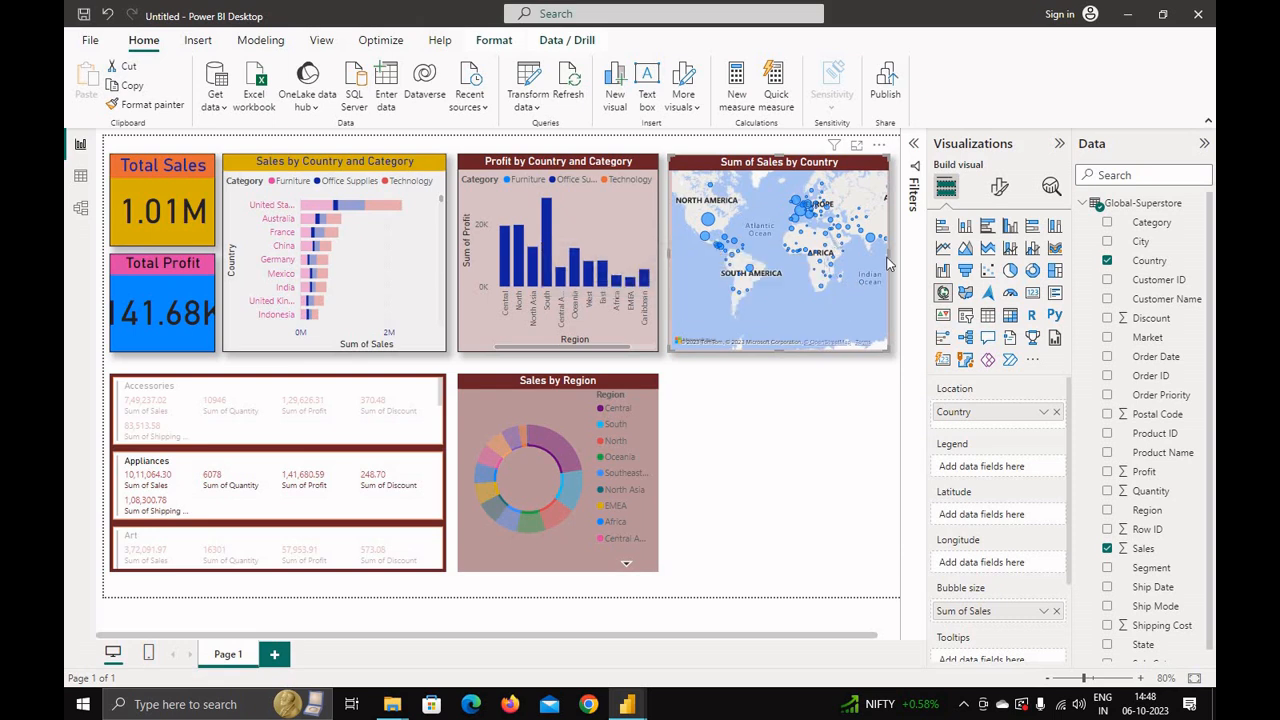
Step: Set the map's style to Light in the map settings
{"action": "left_click", "coordinate": [1000, 189]}
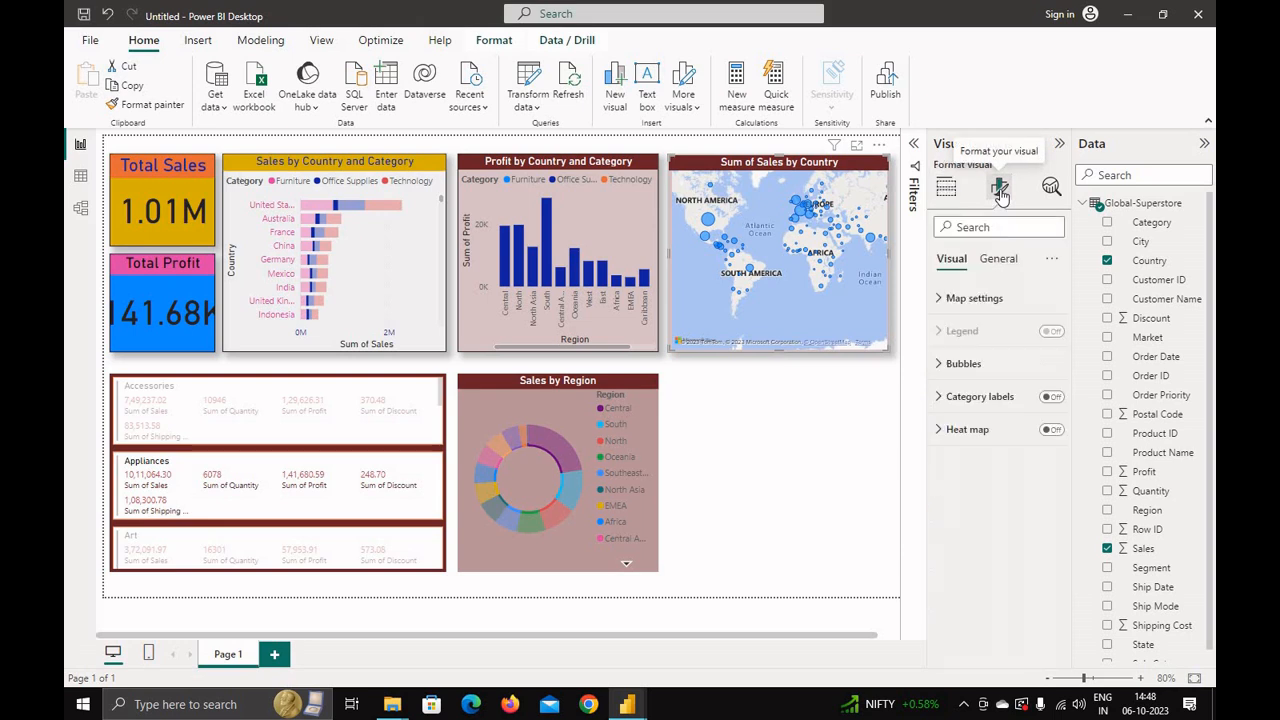
{"action": "left_click", "coordinate": [946, 299]}
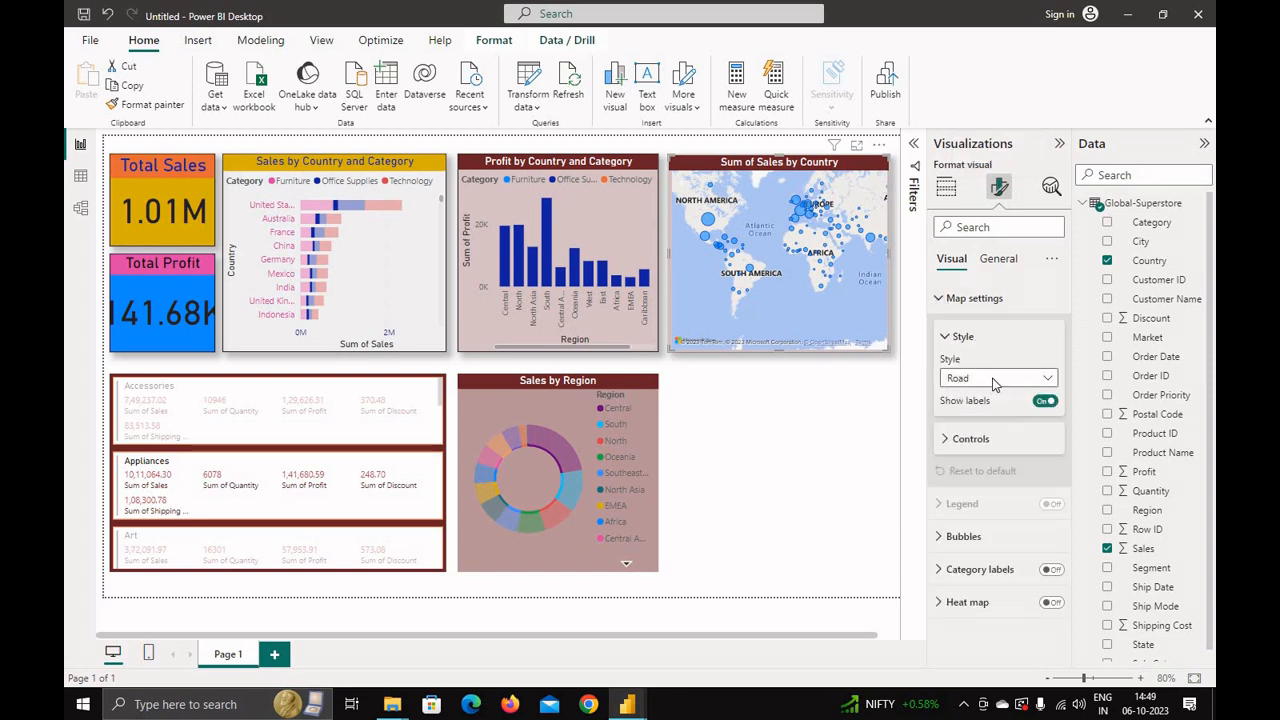
{"action": "left_click", "coordinate": [992, 380]}
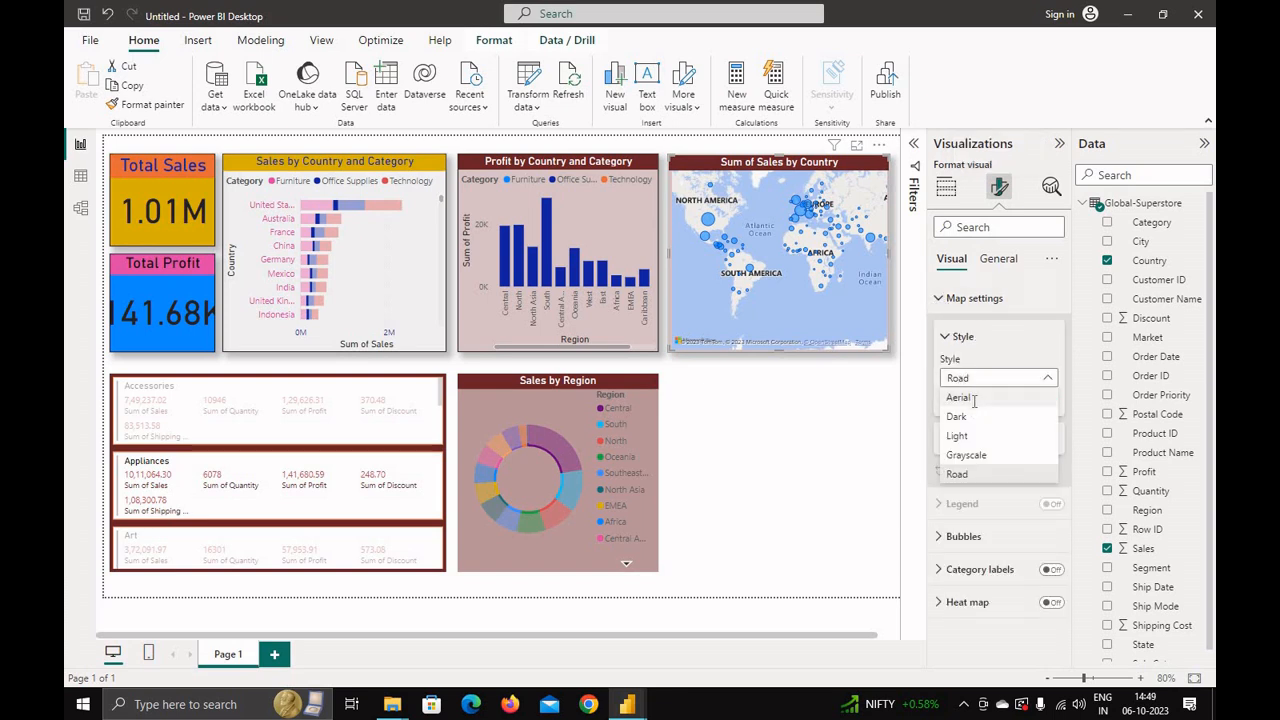
{"action": "left_click", "coordinate": [974, 400]}
{"action": "left_click", "coordinate": [977, 377]}
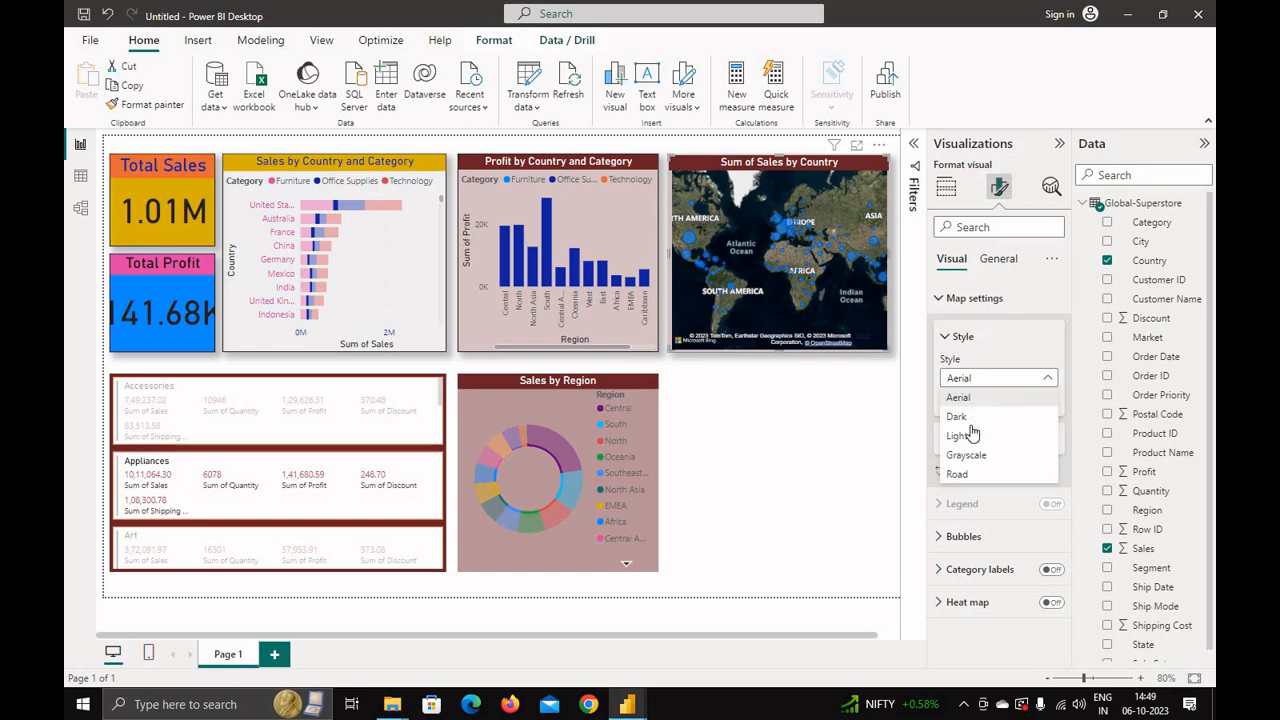
{"action": "left_click", "coordinate": [957, 416]}
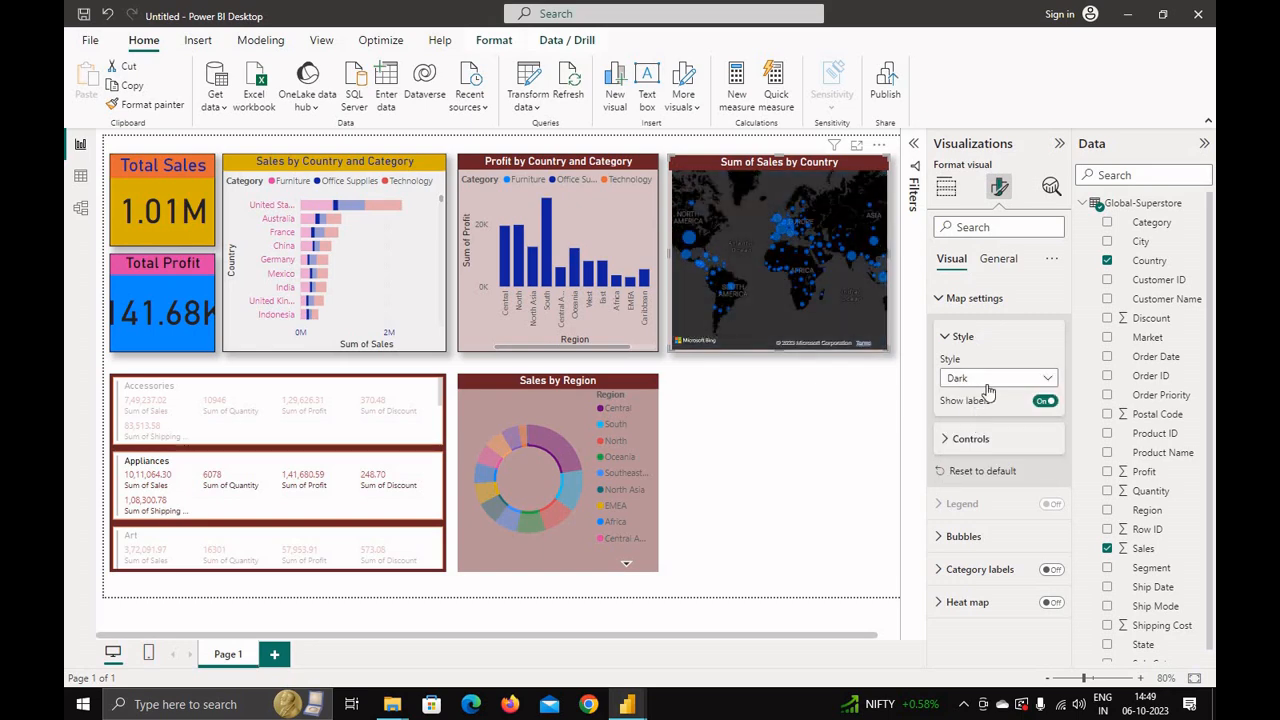
{"action": "left_click", "coordinate": [988, 384]}
{"action": "left_click", "coordinate": [962, 436]}
Step: Set the map's bubble size to -13
{"action": "left_click", "coordinate": [942, 537]}
{"action": "scroll", "coordinate": [970, 555], "scroll_direction": "down", "scroll_amount": 2}
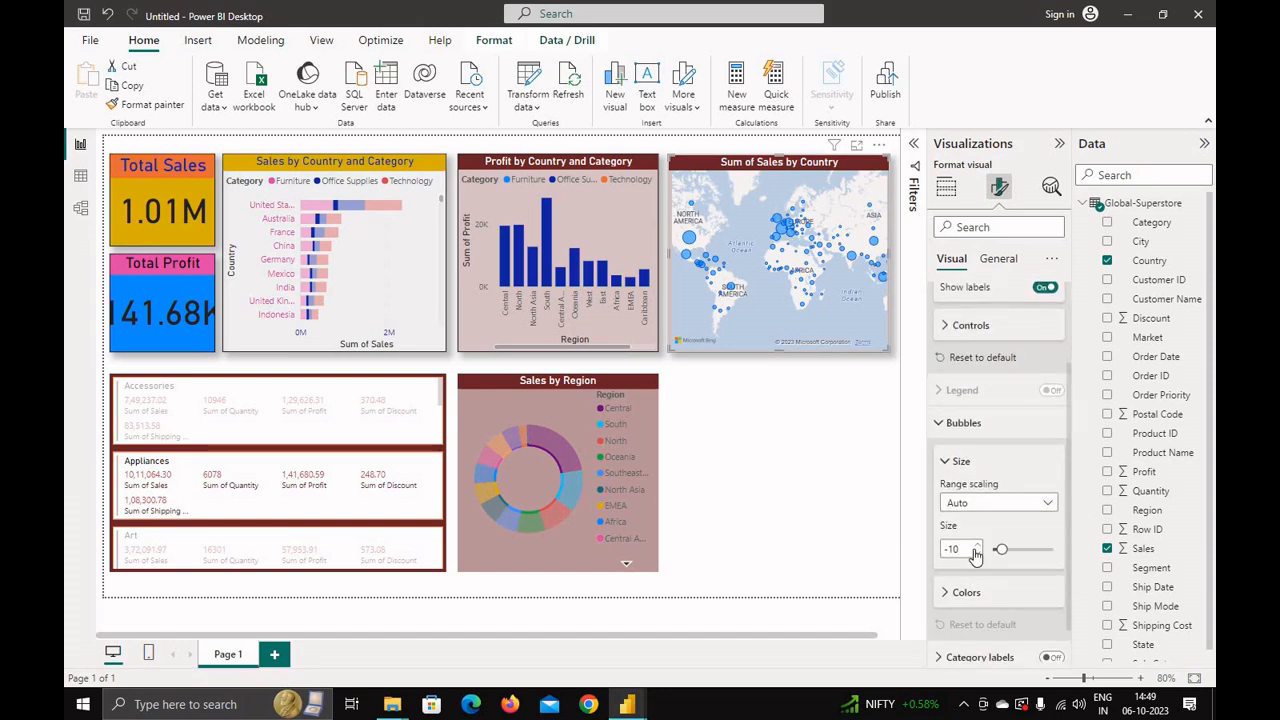
{"action": "left_click", "coordinate": [977, 554]}
{"action": "left_click", "coordinate": [977, 553]}
{"action": "scroll", "coordinate": [975, 565], "scroll_direction": "down", "scroll_amount": 1}
Step: Set the default bubble colour to black and turn on Show all colours
{"action": "left_click", "coordinate": [955, 545]}
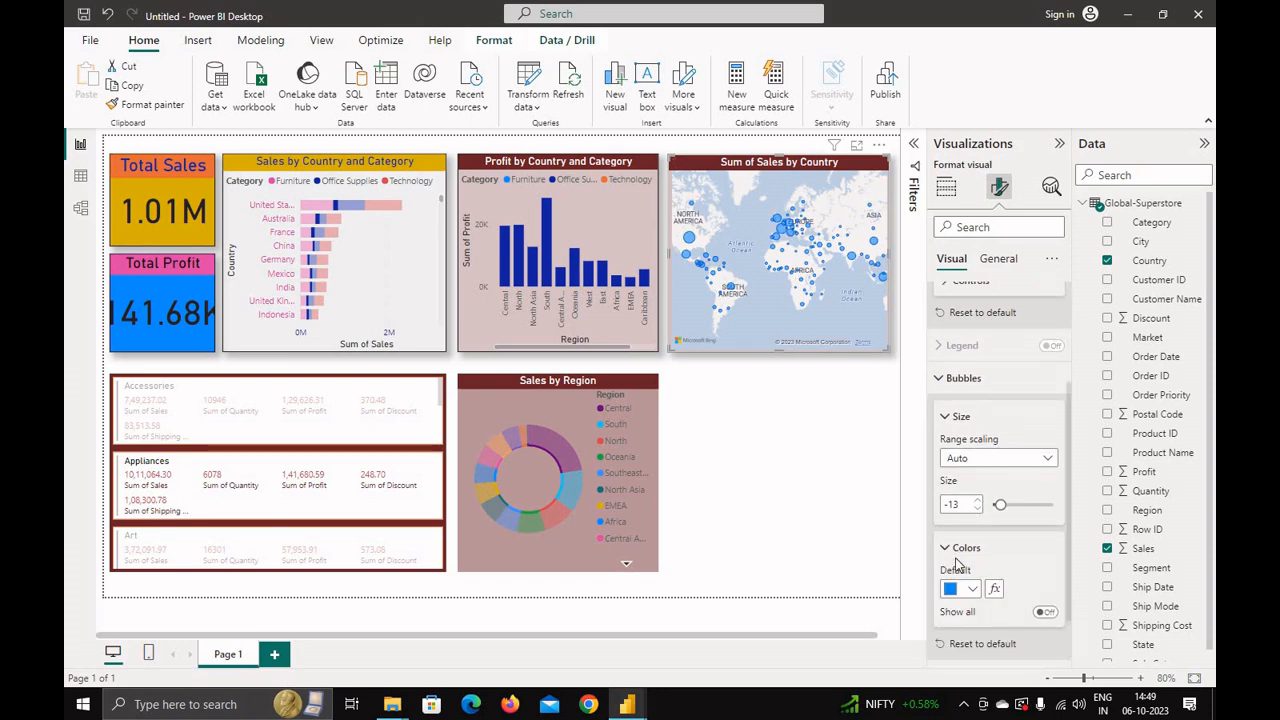
{"action": "scroll", "coordinate": [968, 543], "scroll_direction": "down", "scroll_amount": 1}
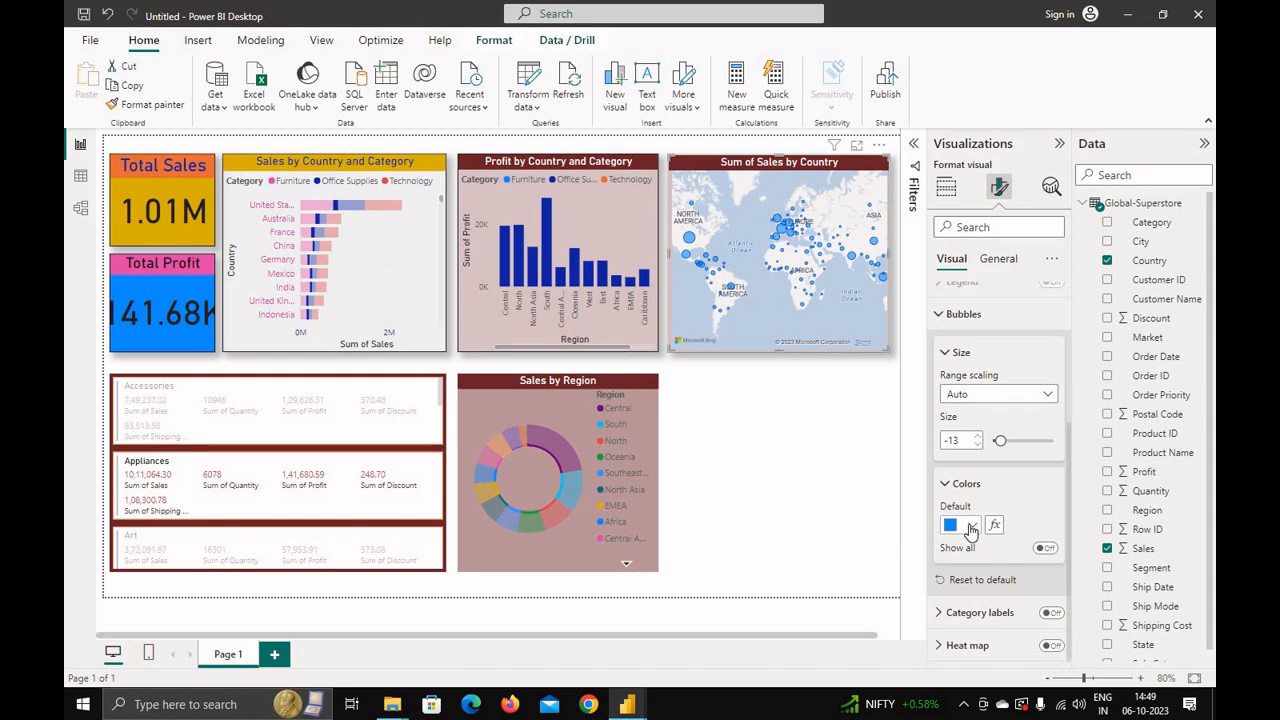
{"action": "left_click", "coordinate": [971, 528]}
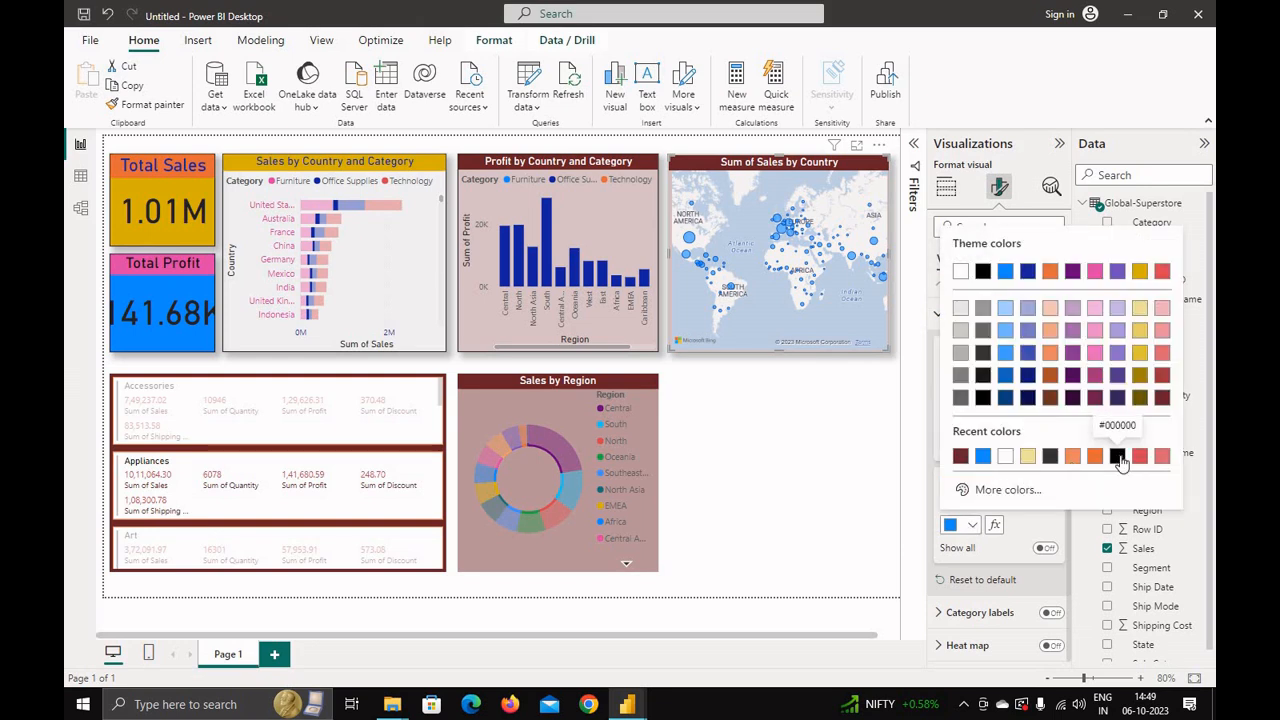
{"action": "left_click", "coordinate": [1118, 457]}
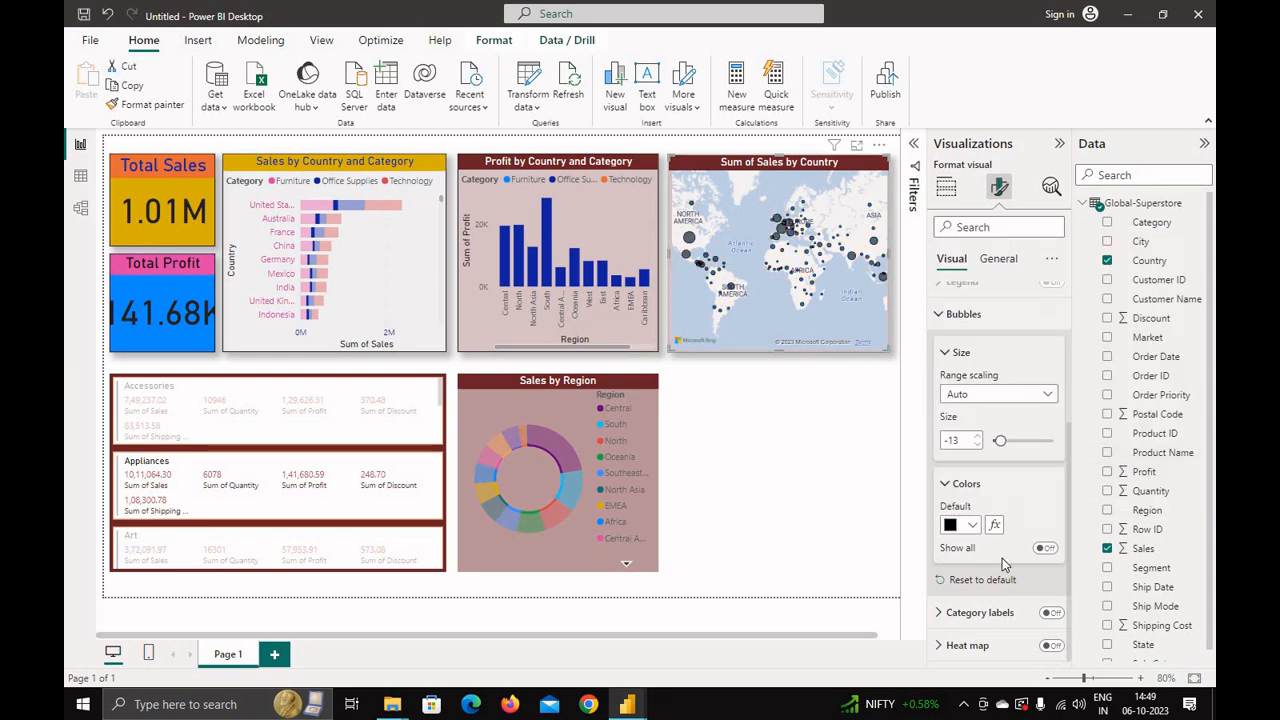
{"action": "left_click", "coordinate": [1045, 548]}
Step: Scroll through the per-country bubble colour settings
{"action": "scroll", "coordinate": [1010, 552], "scroll_direction": "down", "scroll_amount": 2}
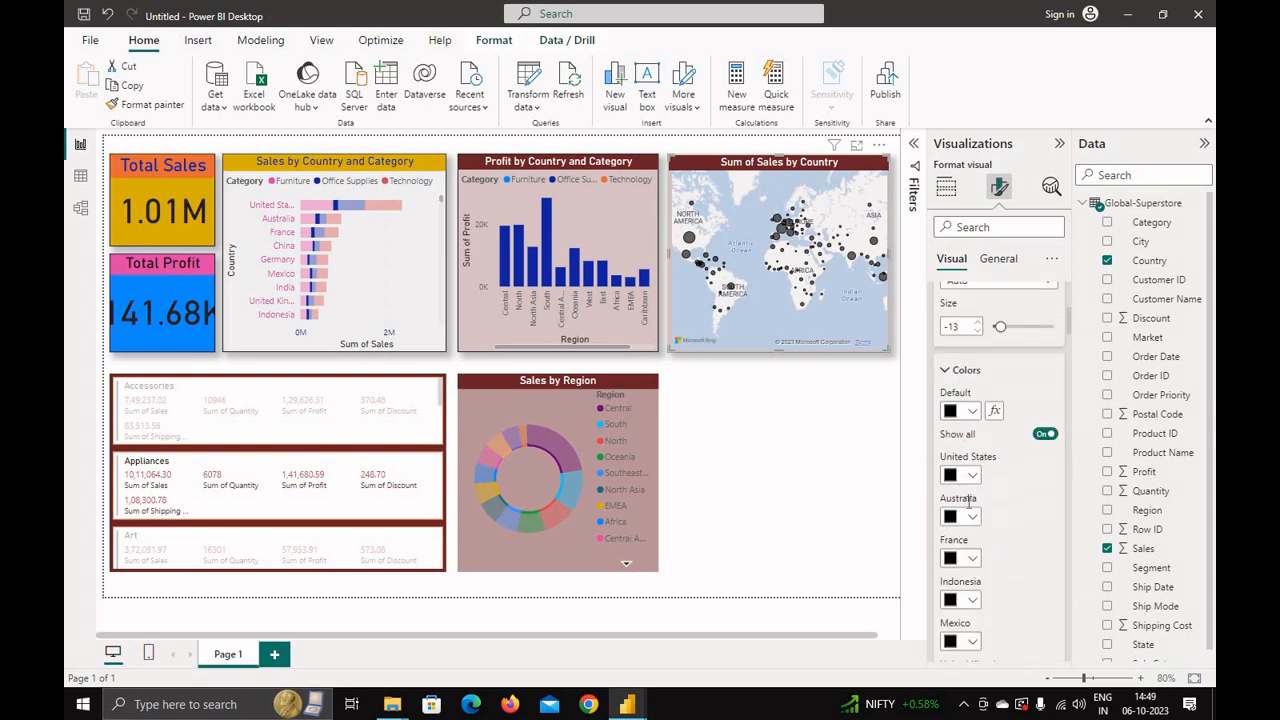
{"action": "scroll", "coordinate": [968, 530], "scroll_direction": "down", "scroll_amount": 3}
{"action": "scroll", "coordinate": [965, 540], "scroll_direction": "down", "scroll_amount": 3}
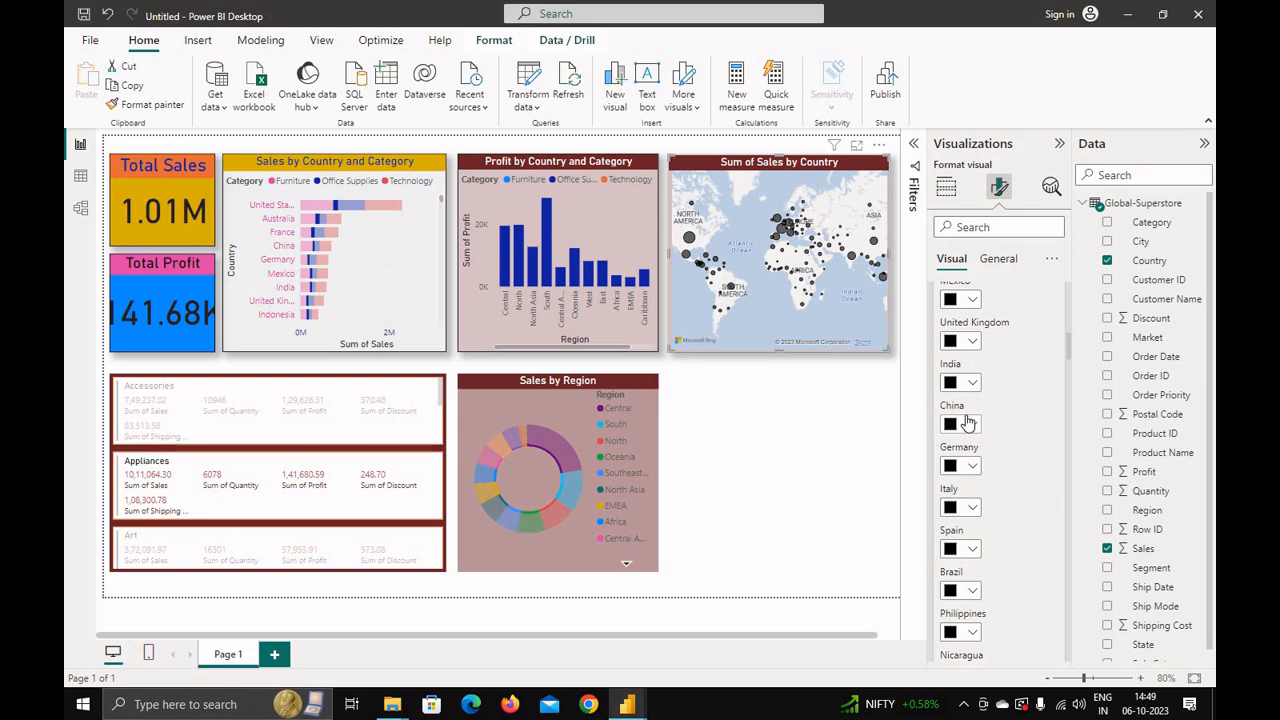
{"action": "scroll", "coordinate": [966, 604], "scroll_direction": "up", "scroll_amount": 3}
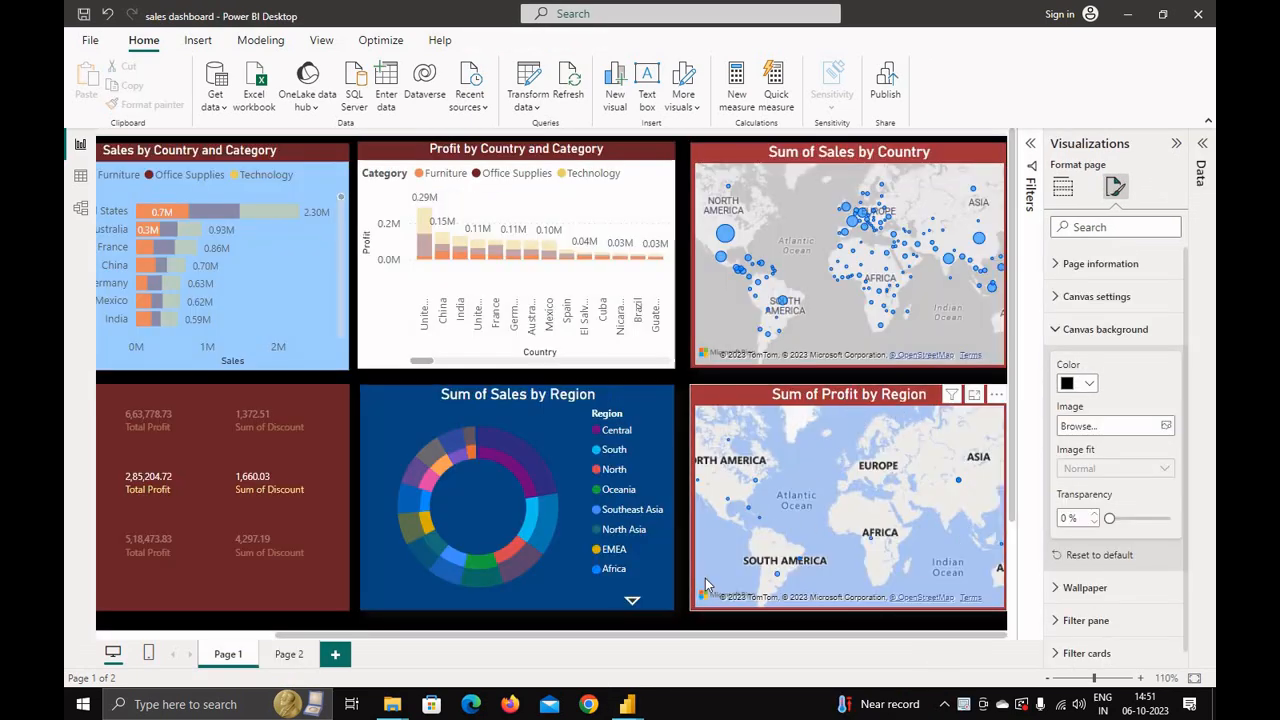
{"action": "mouse_move", "coordinate": [627, 704]}
Step: Insert a new map visual in the free space with Region as location and Profit as bubble size
{"action": "left_click", "coordinate": [589, 628]}
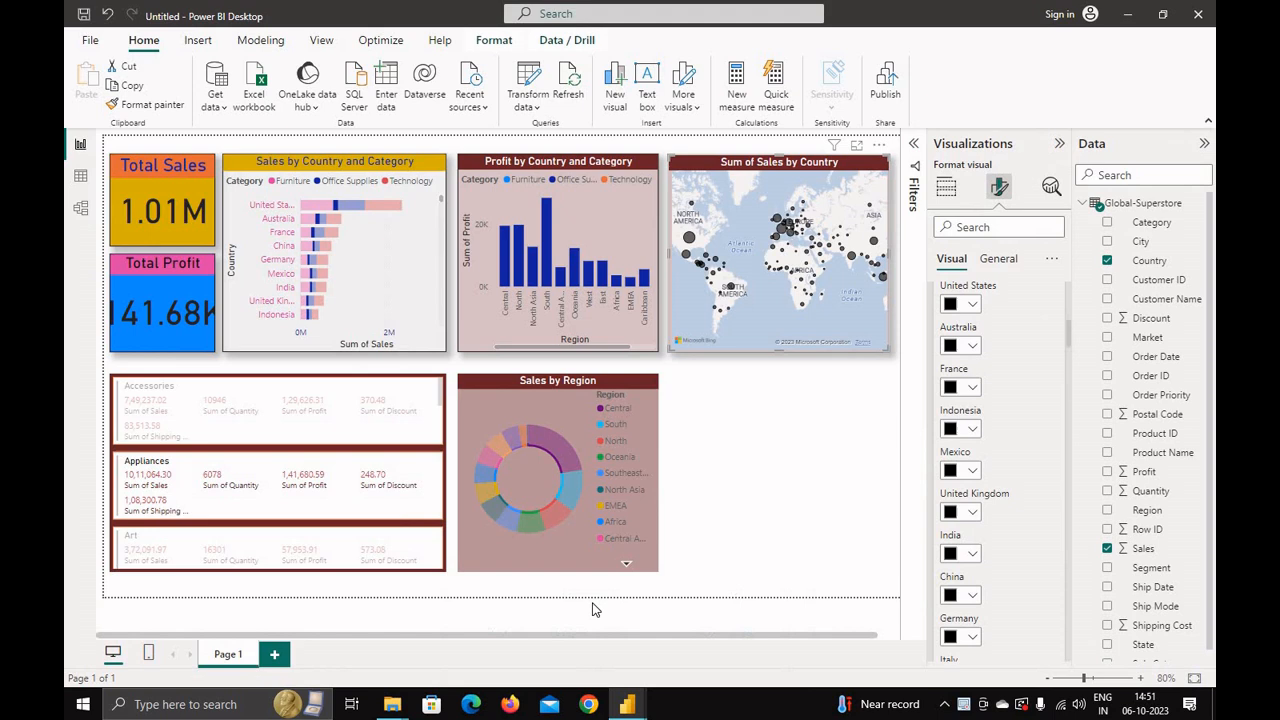
{"action": "left_click", "coordinate": [797, 461]}
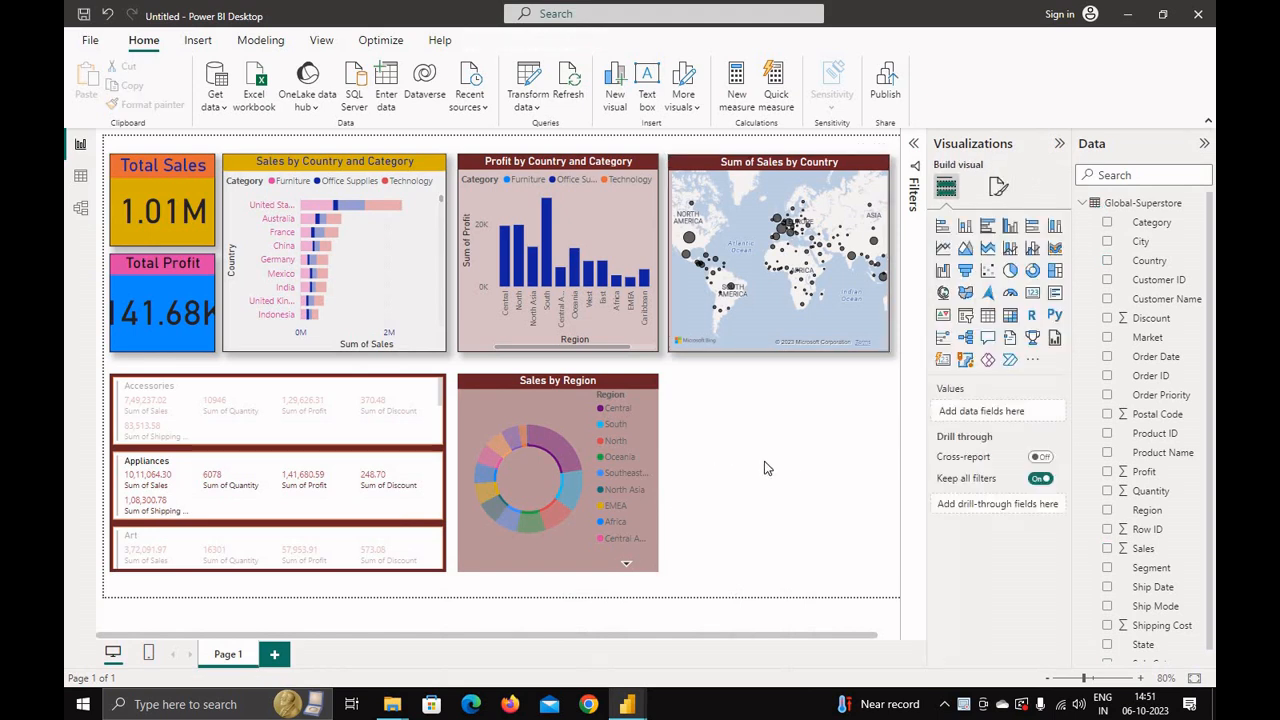
{"action": "left_click", "coordinate": [943, 293]}
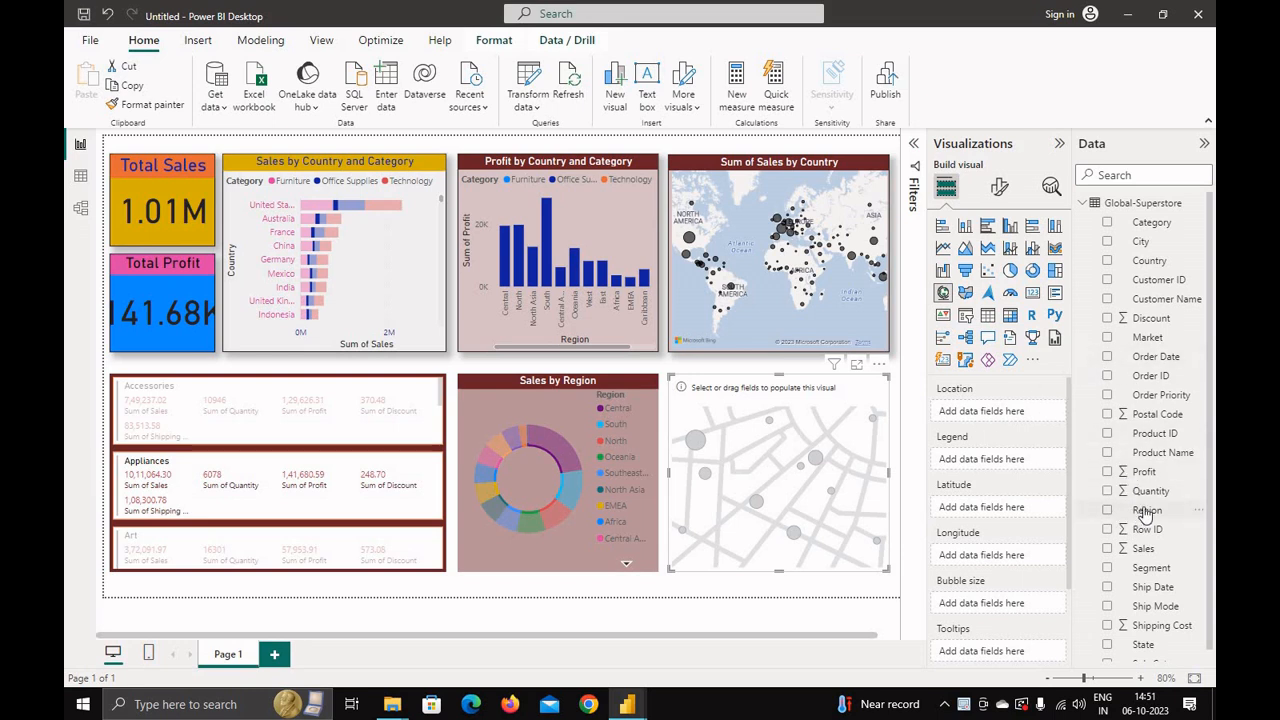
{"action": "left_click_drag", "start_coordinate": [1146, 513], "coordinate": [1007, 420]}
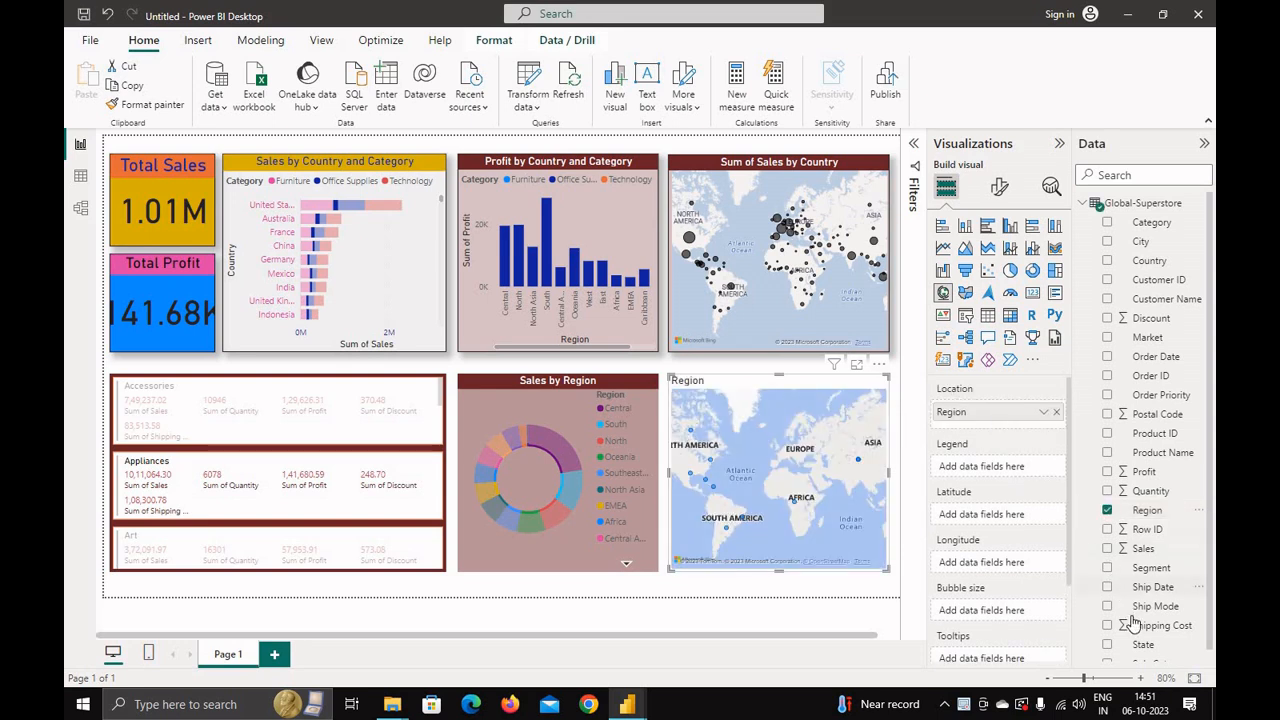
{"action": "scroll", "coordinate": [1133, 622], "scroll_direction": "down", "scroll_amount": 1}
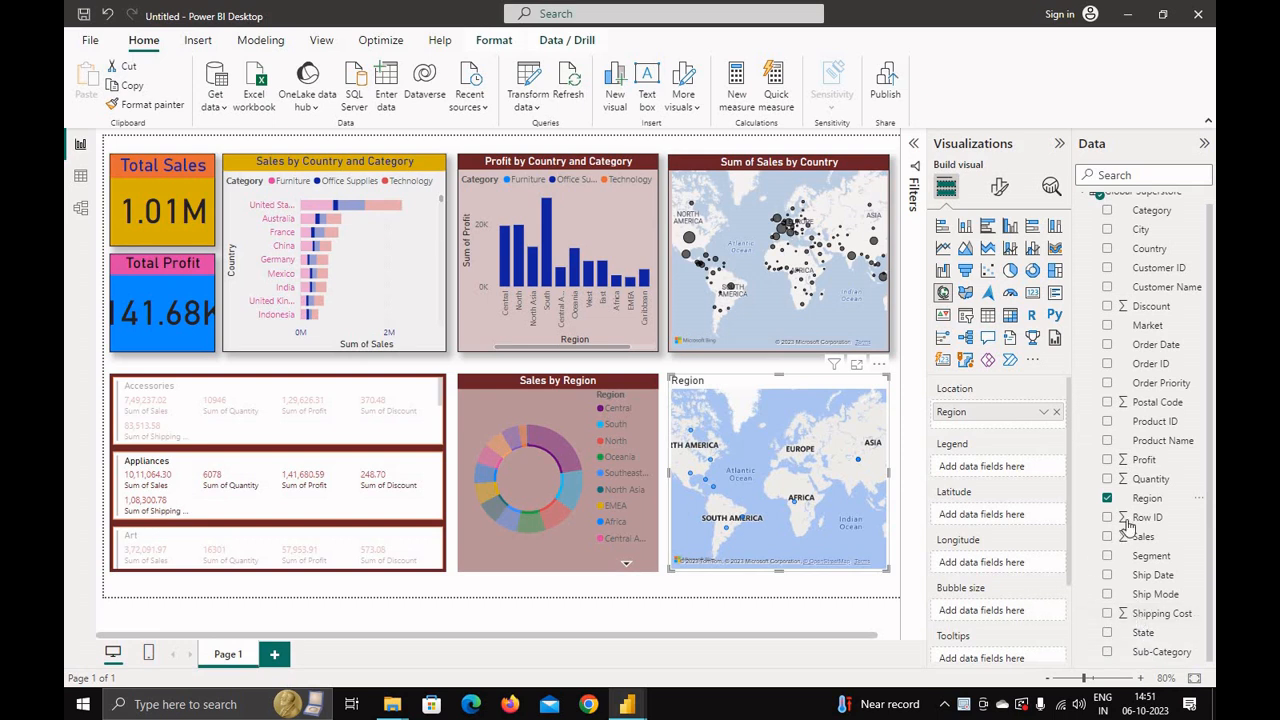
{"action": "left_click_drag", "start_coordinate": [1145, 462], "coordinate": [1015, 614]}
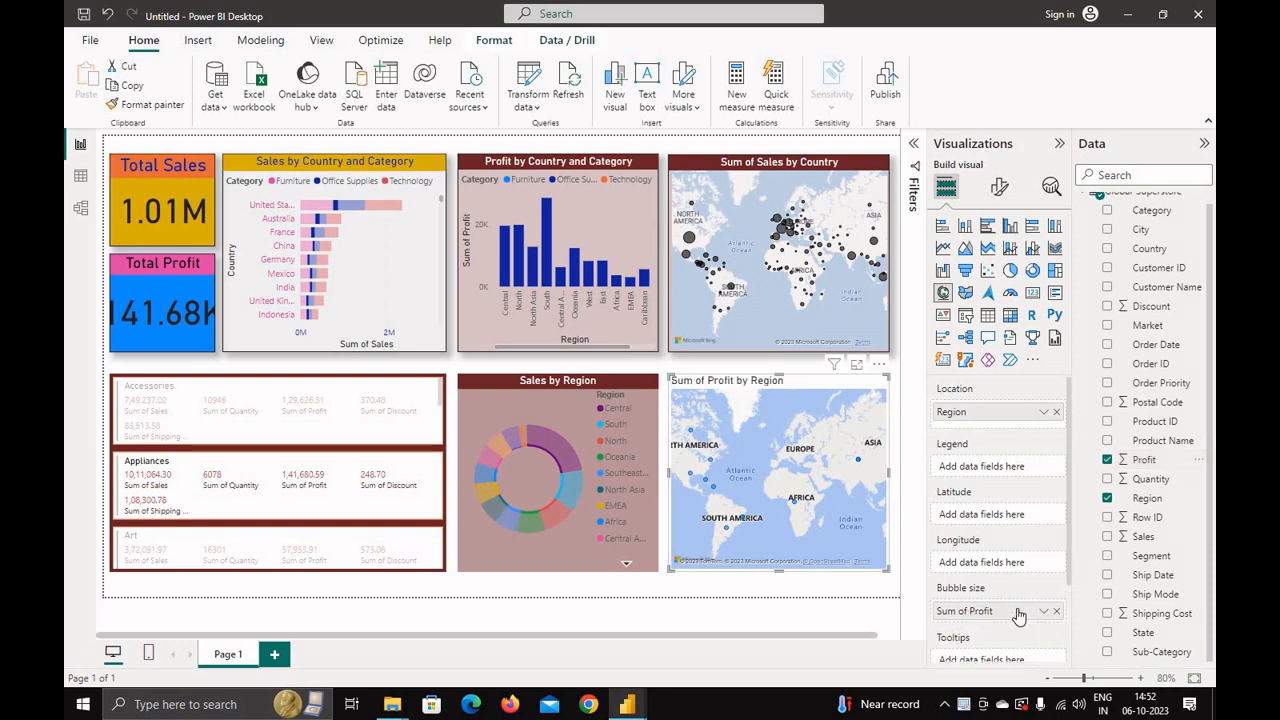
Step: Copy the Sales by Country map's formatting onto the new Profit by Region map with Format Painter
{"action": "left_click", "coordinate": [706, 170]}
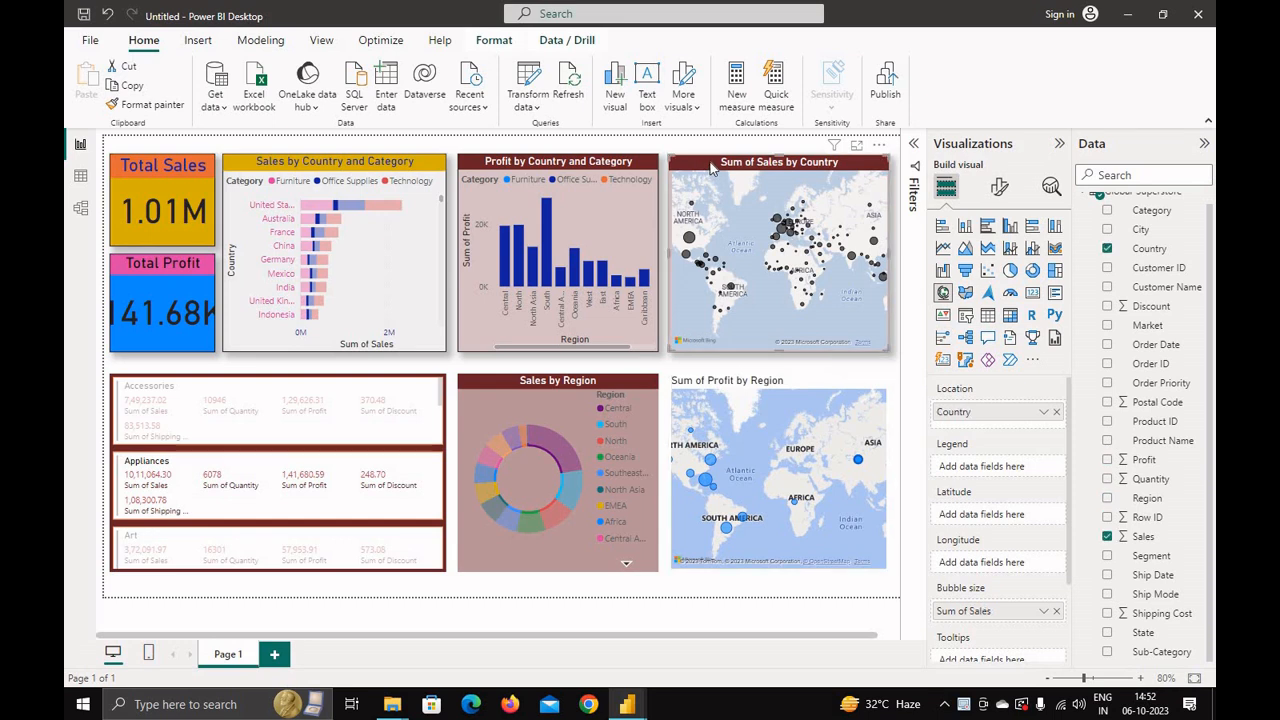
{"action": "left_click", "coordinate": [155, 105]}
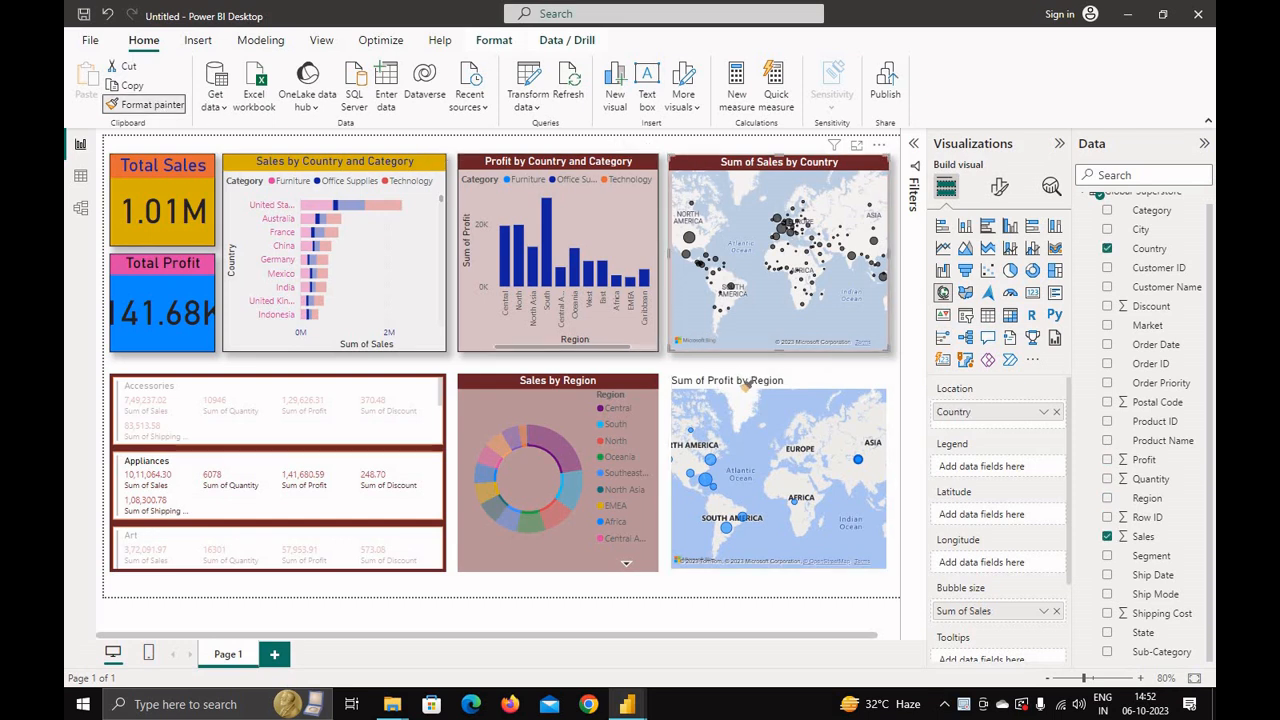
{"action": "left_click", "coordinate": [740, 386]}
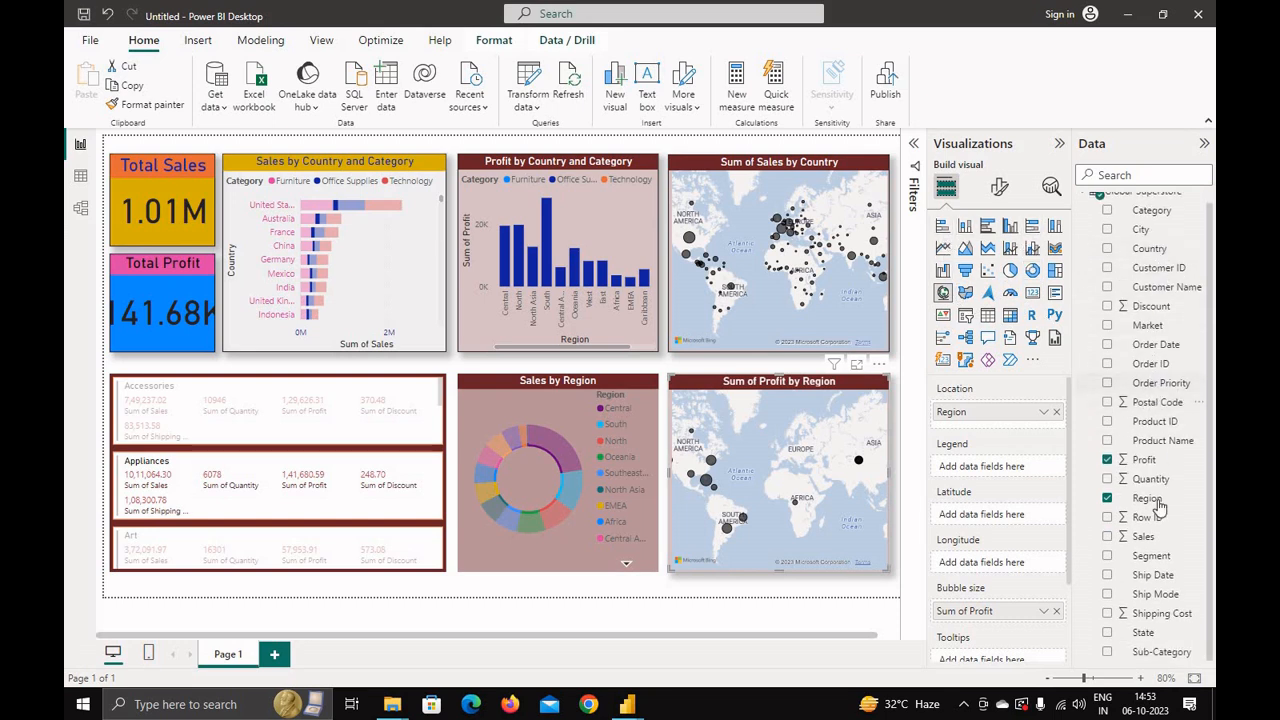
Step: Select the Central and then North slices of the Sales by Region donut to cross-filter the report
{"action": "scroll", "coordinate": [1125, 442], "scroll_direction": "up", "scroll_amount": 1}
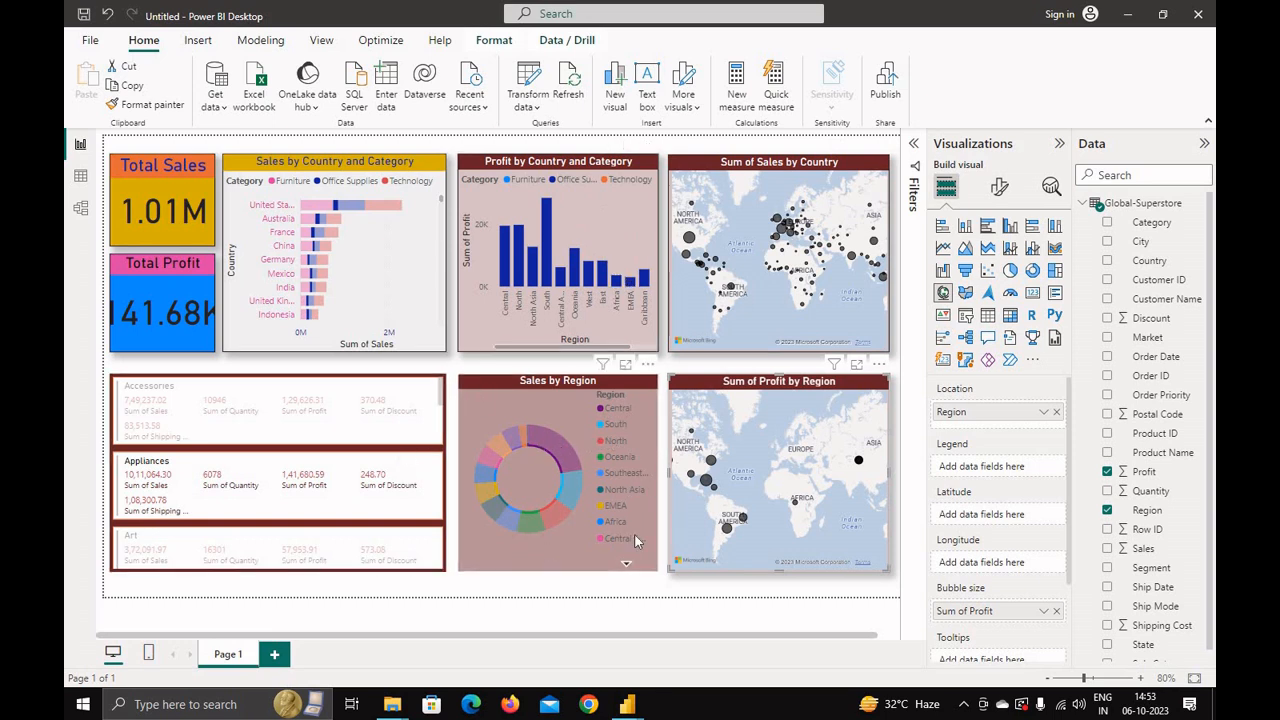
{"action": "left_click", "coordinate": [553, 458]}
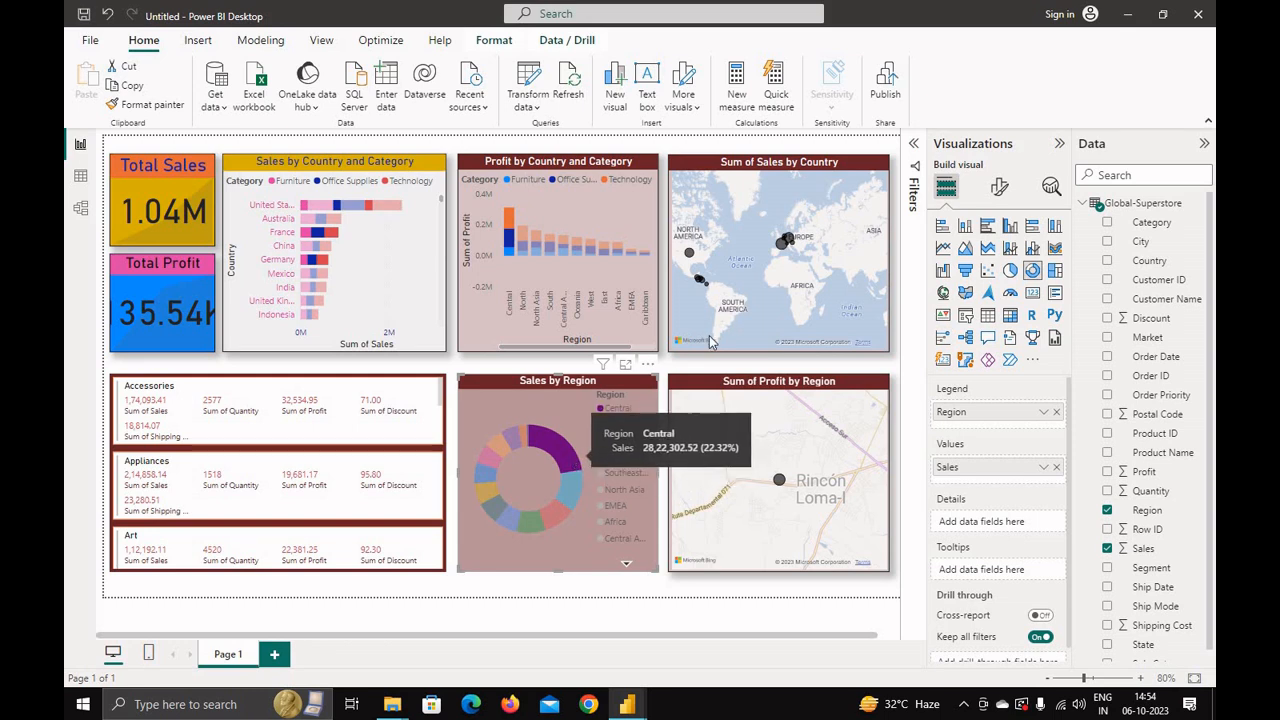
{"action": "left_click", "coordinate": [557, 519]}
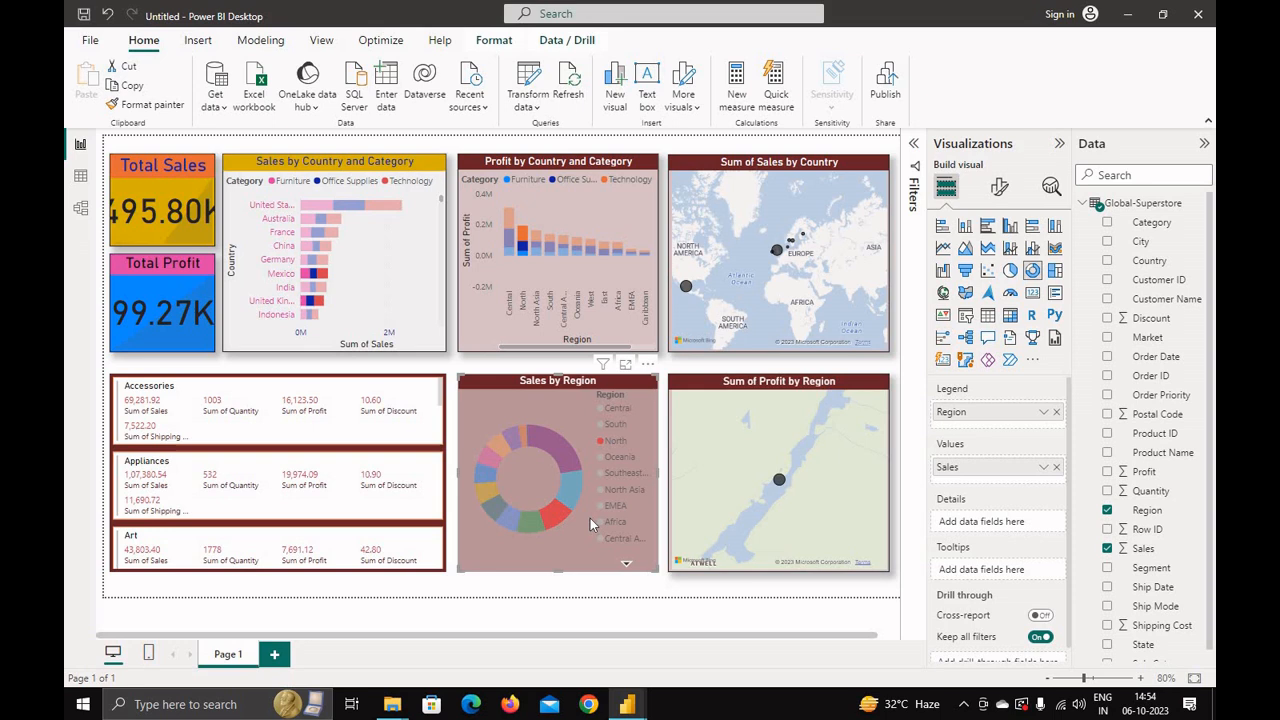